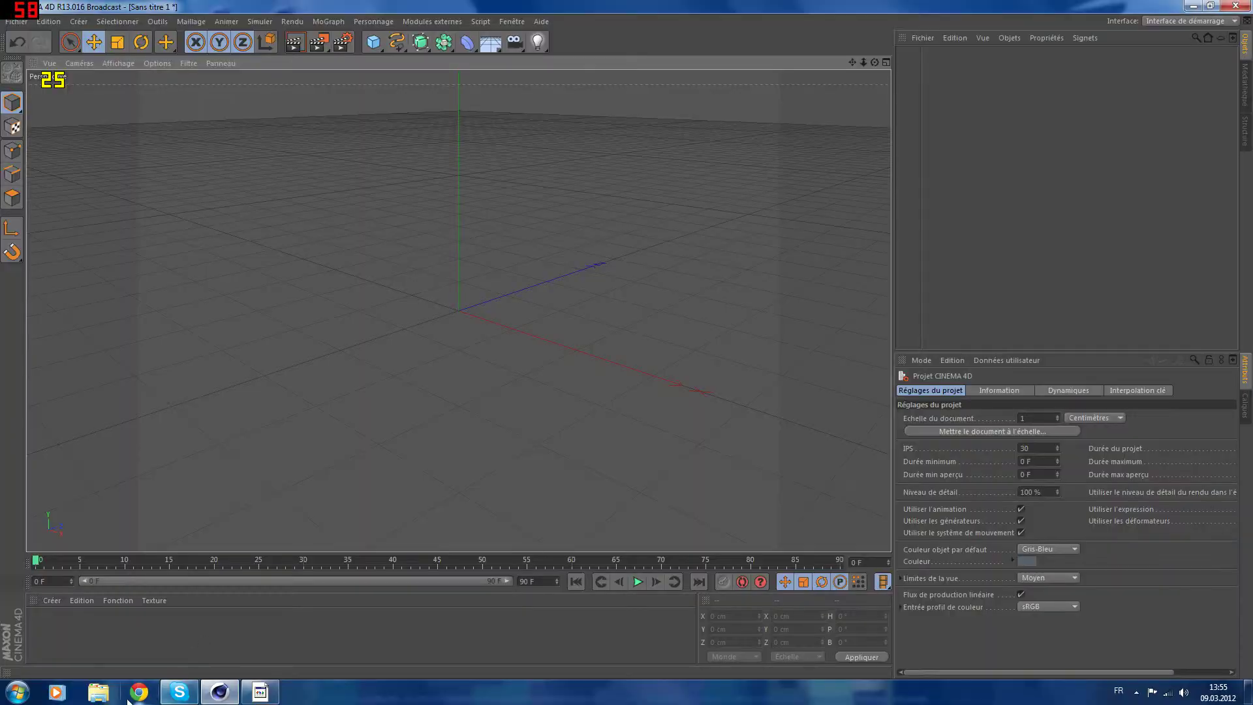
pyautogui.click(134, 693)
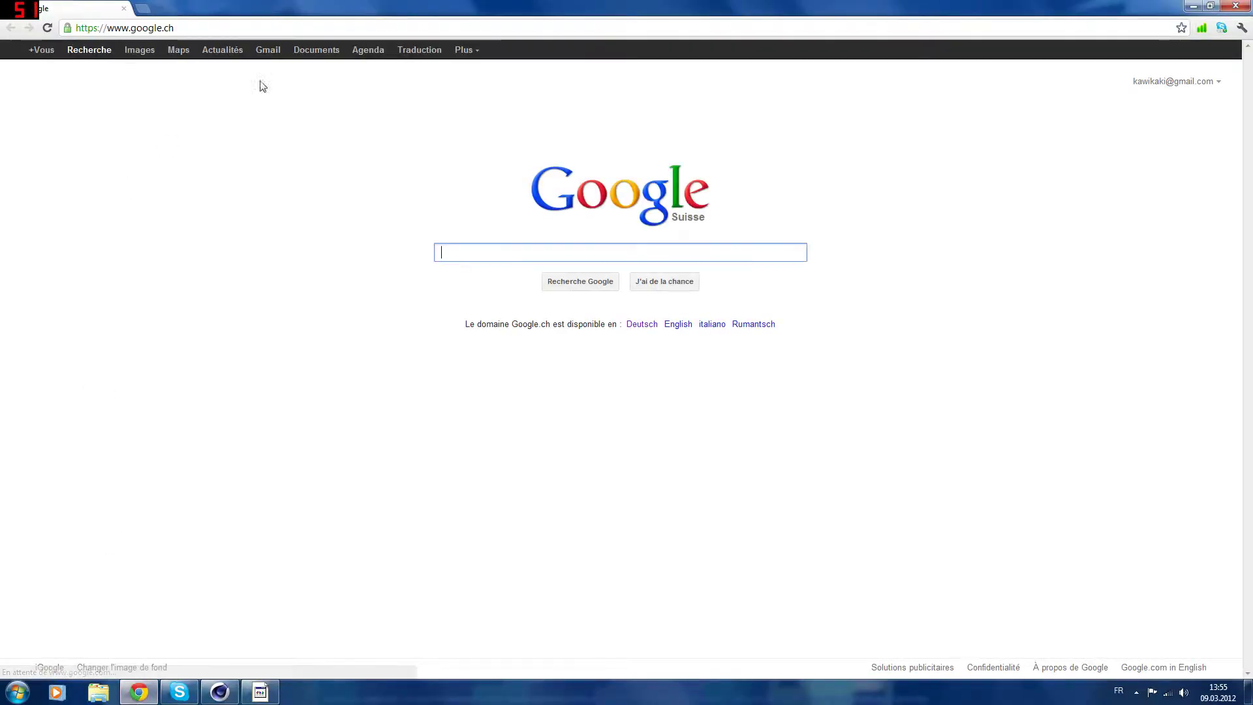
pyautogui.click(124, 8)
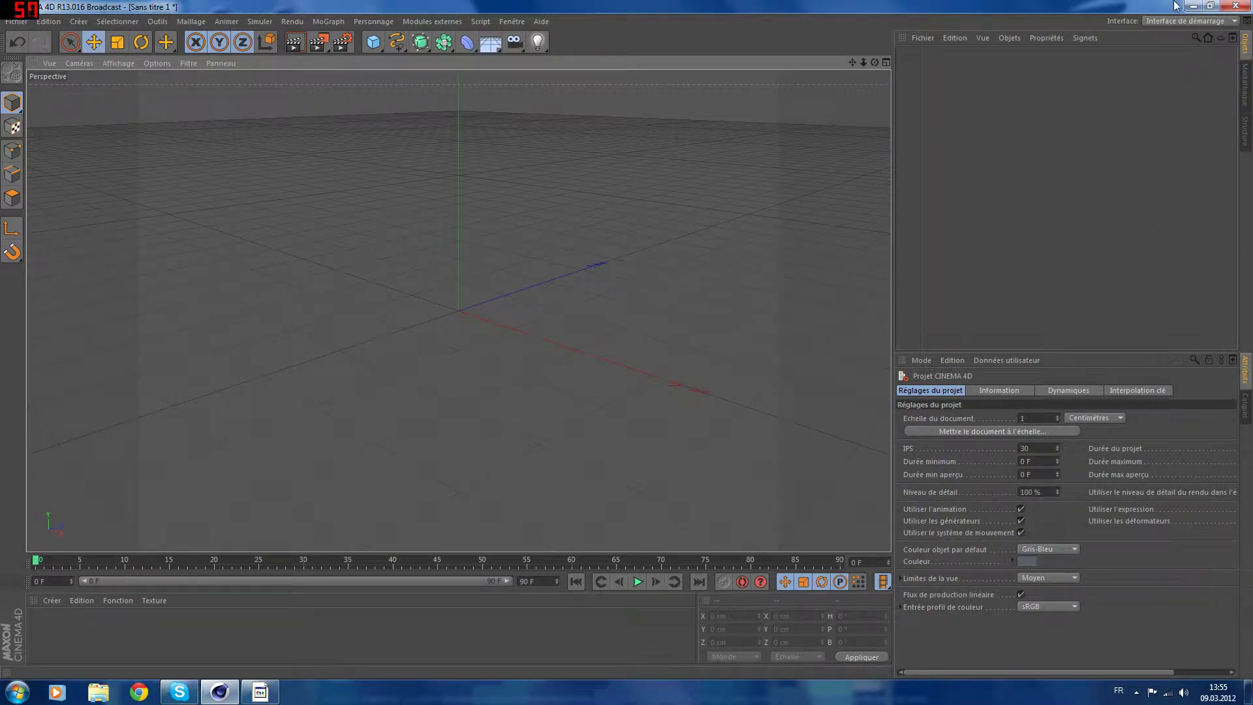
pyautogui.click(1197, 5)
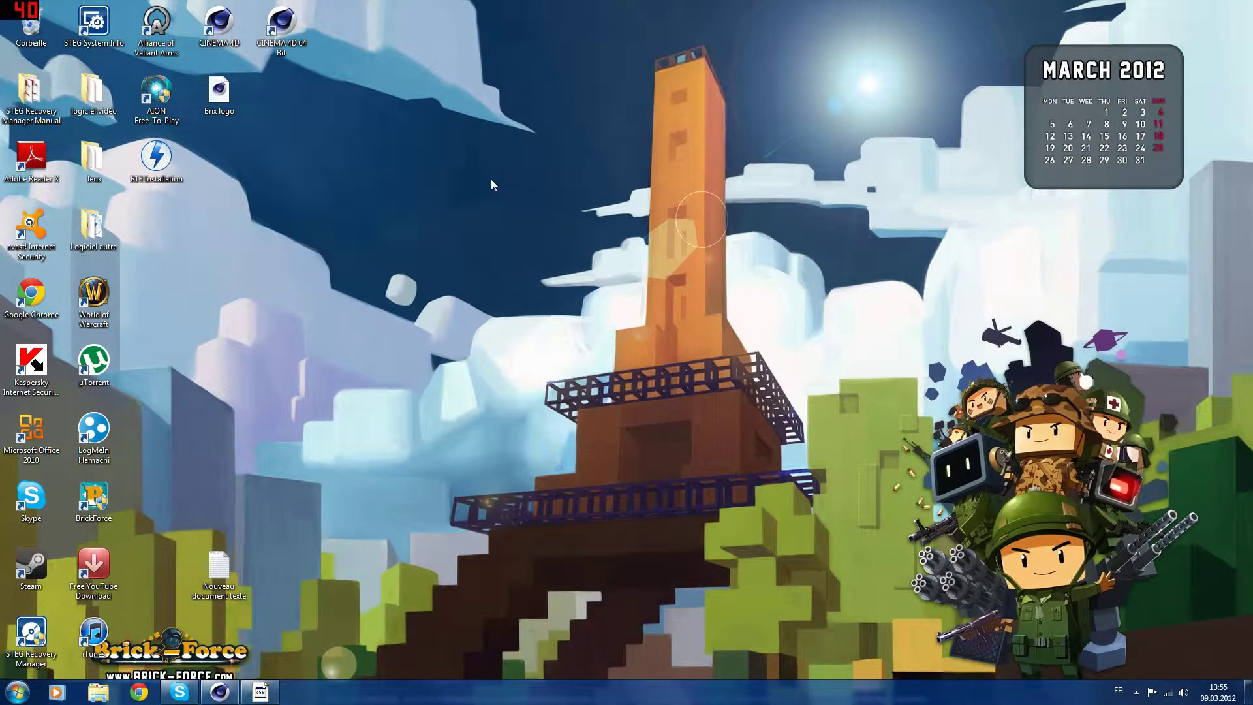
pyautogui.click(219, 691)
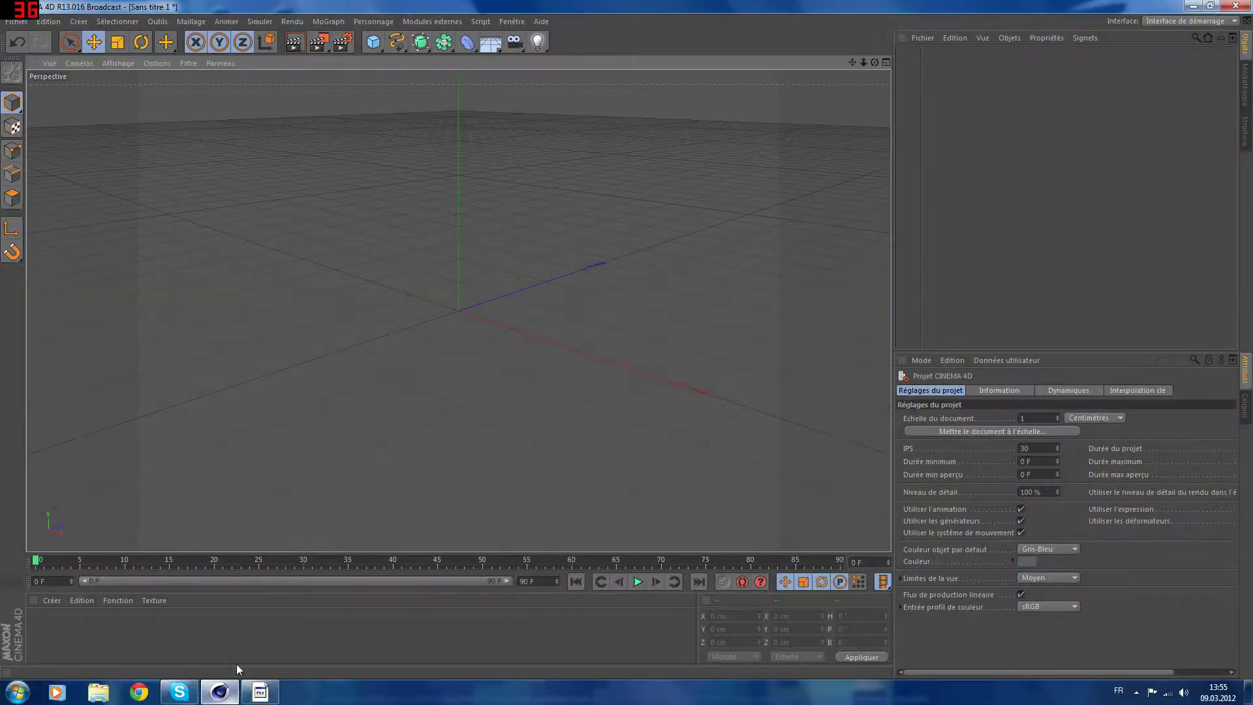
pyautogui.click(1212, 6)
pyautogui.click(894, 9)
pyautogui.doubleClick(541, 8)
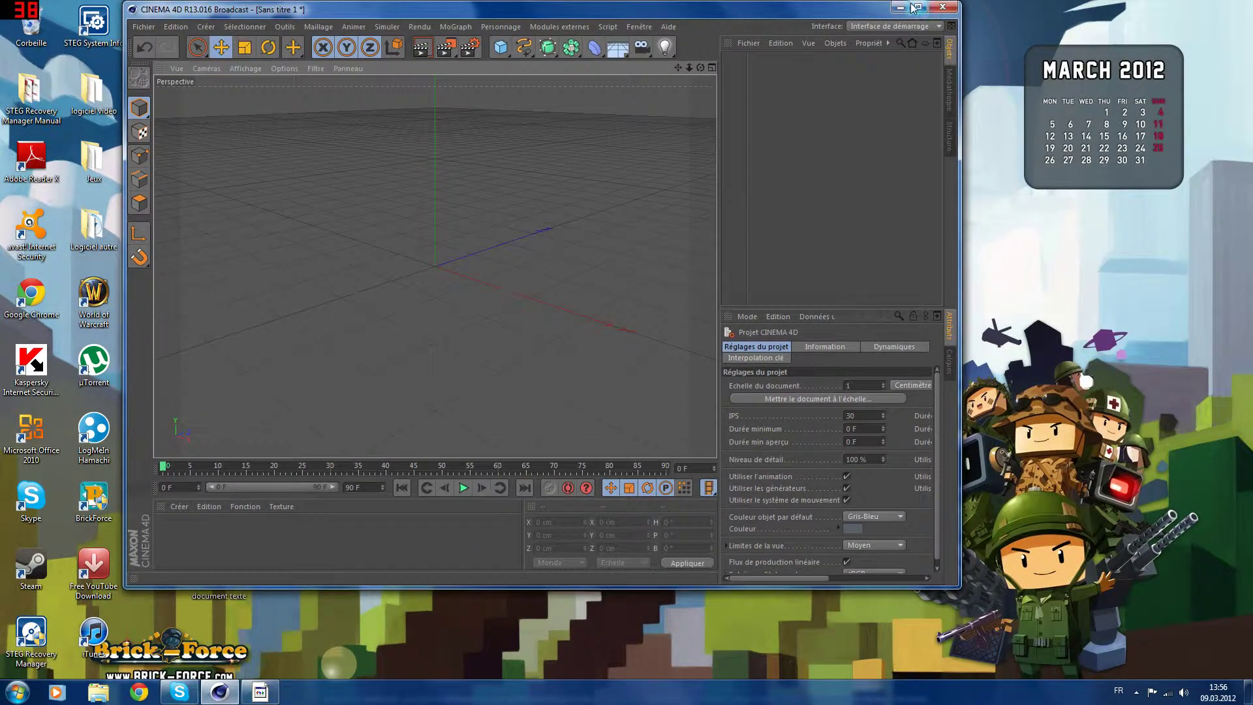
pyautogui.click(925, 7)
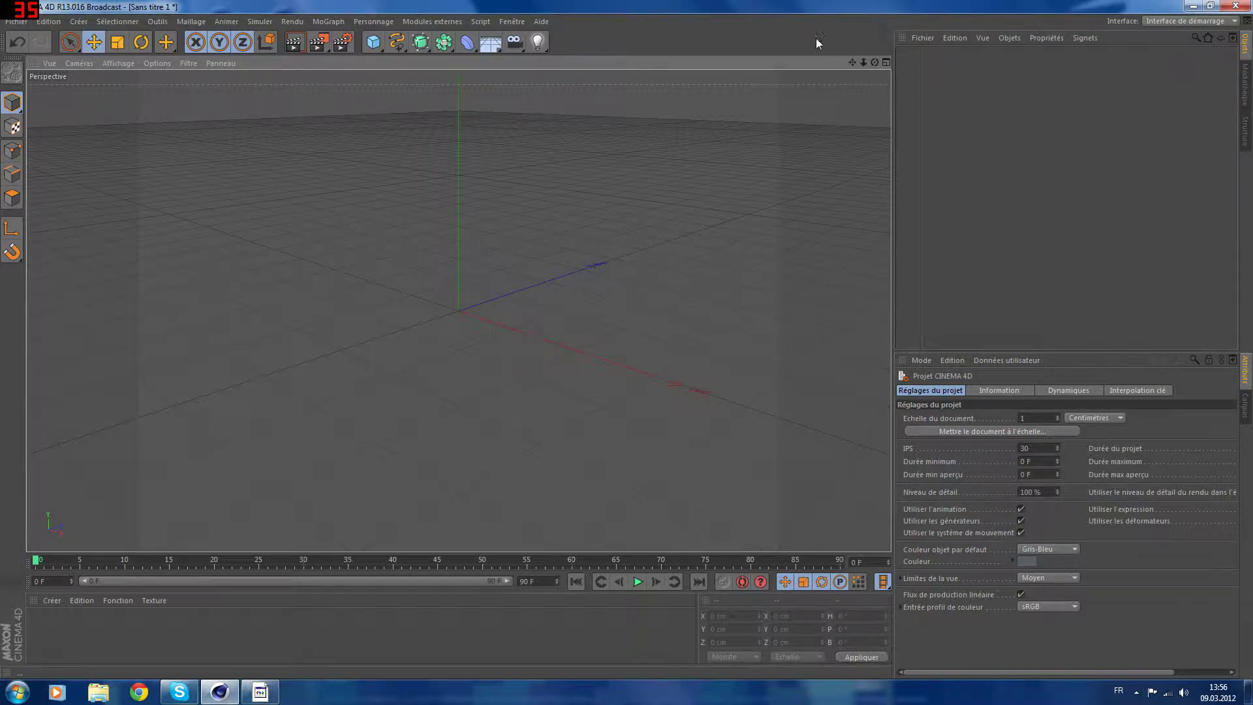
# Add a floor object to the scene, lower it to about Y -65 cm and deselect it
pyautogui.moveTo(875, 62); pyautogui.dragTo(809, 134)
pyautogui.scroll(-3, 523, 494)
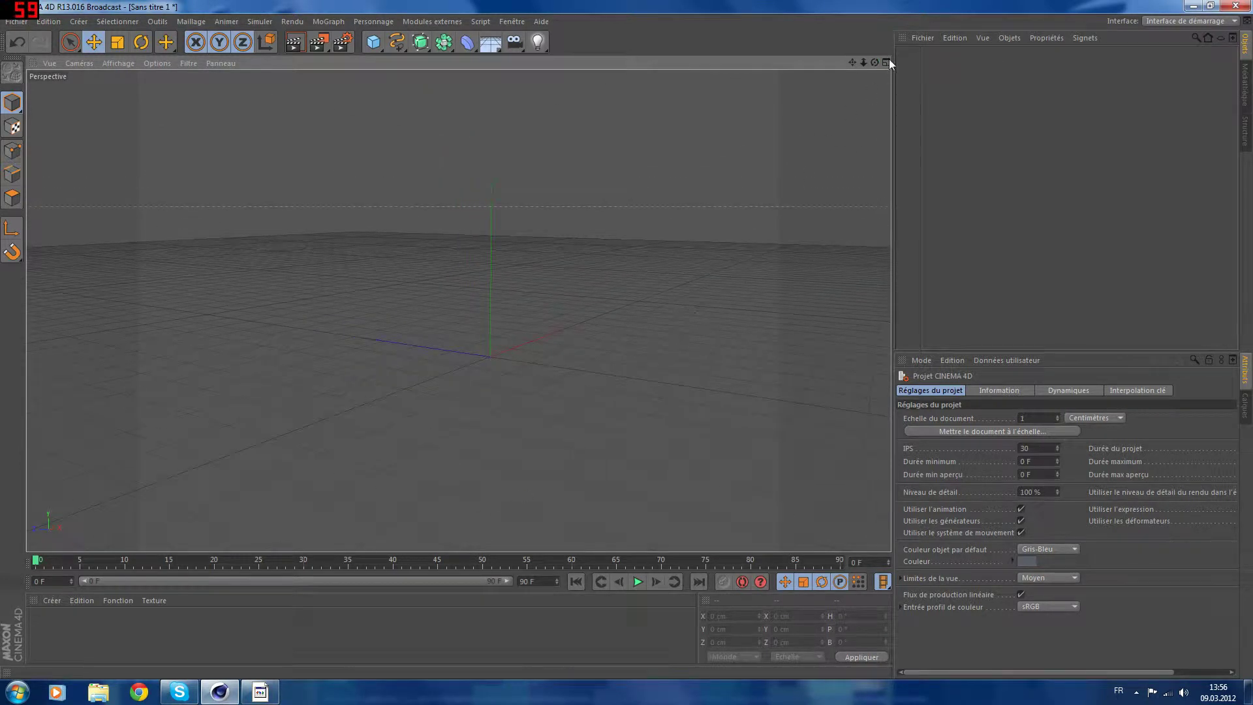
pyautogui.moveTo(874, 65); pyautogui.dragTo(637, 242)
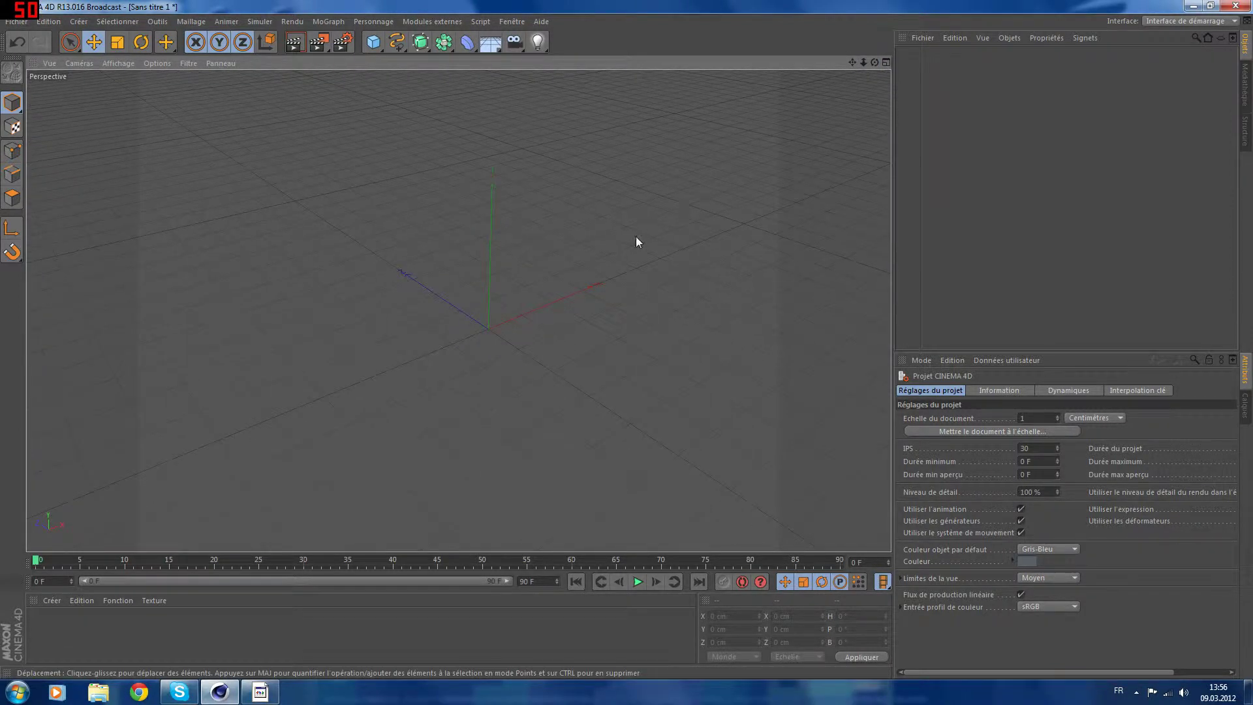
pyautogui.moveTo(875, 62)
pyautogui.mouseDown()
pyautogui.moveTo(875, 85)
pyautogui.moveTo(874, 65)
pyautogui.mouseUp()
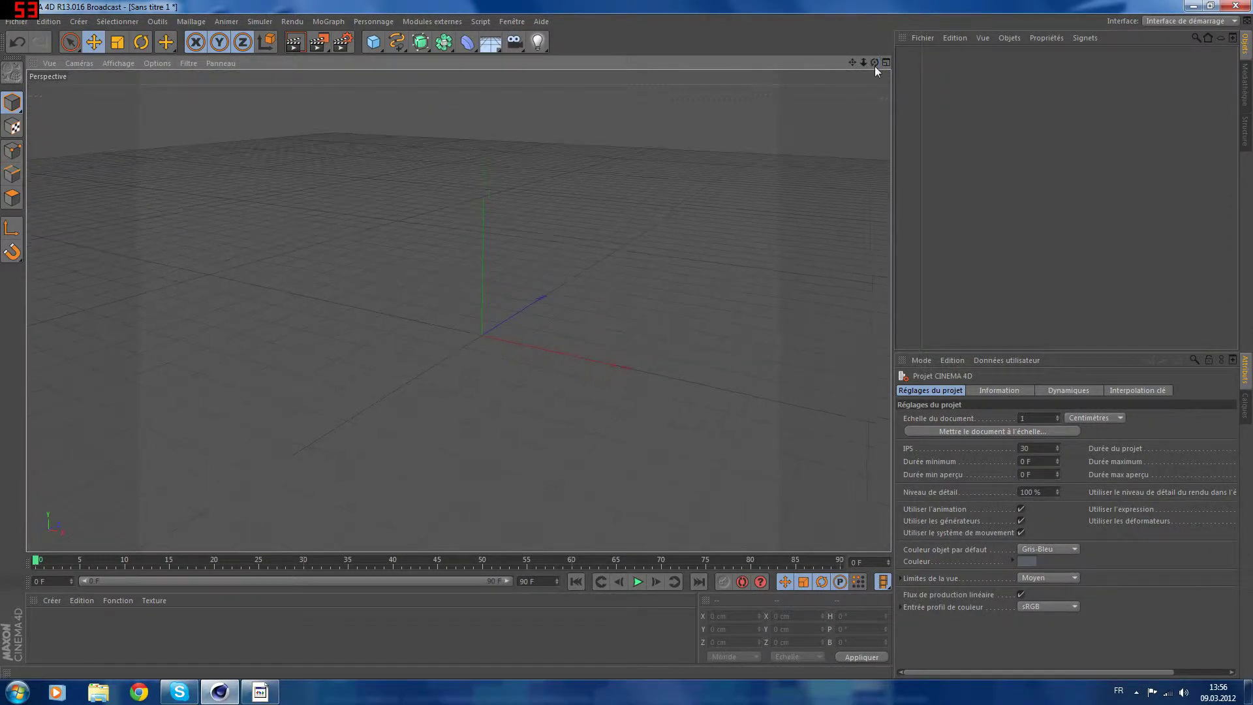
pyautogui.click(488, 44)
pyautogui.click(514, 55)
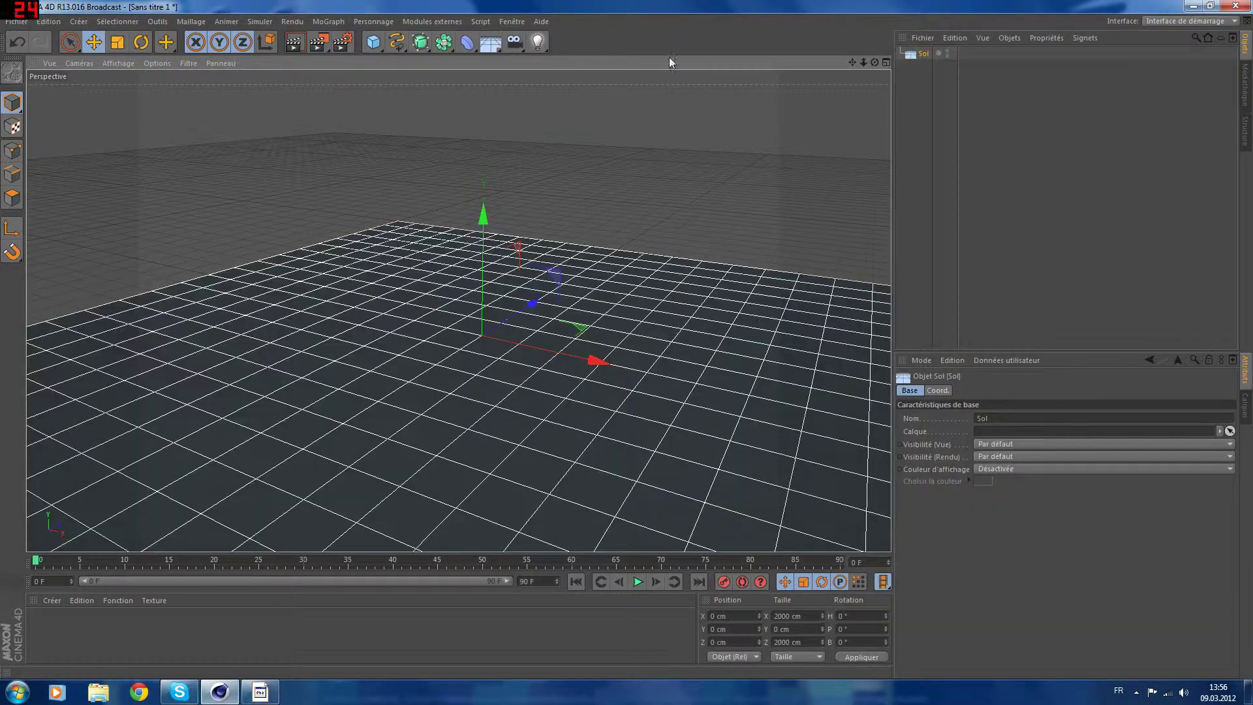
pyautogui.moveTo(484, 219); pyautogui.dragTo(475, 258)
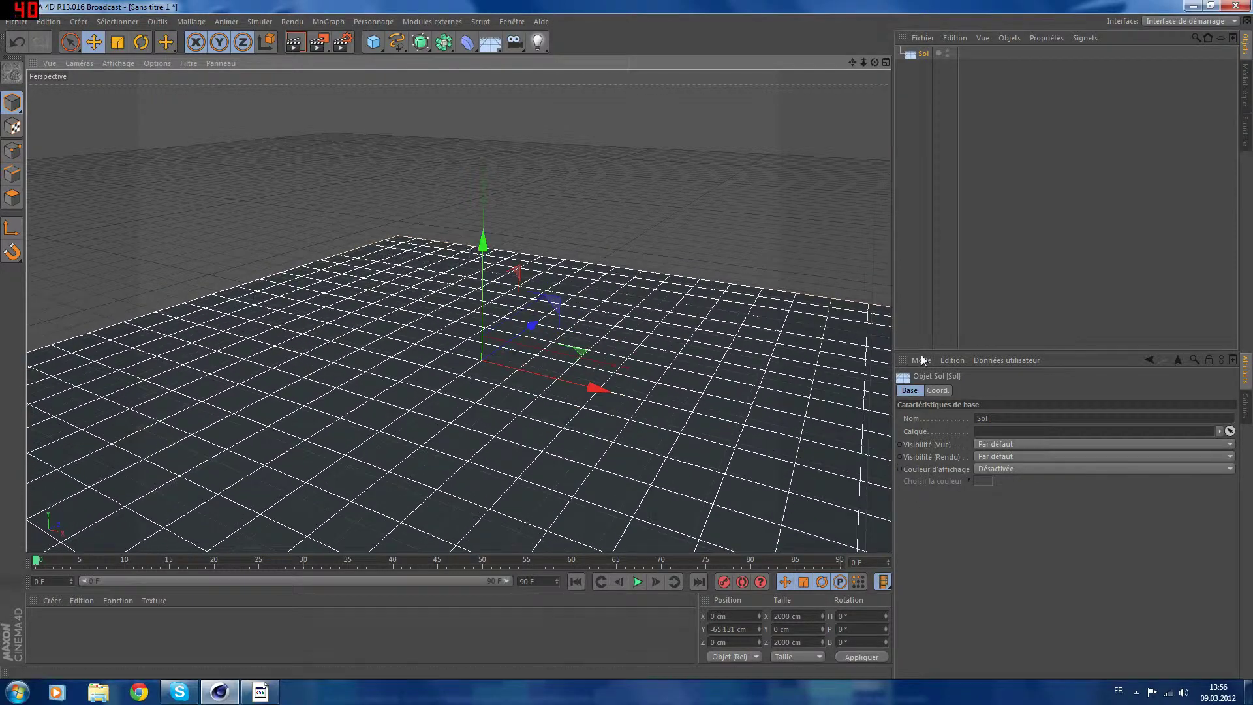
pyautogui.click(935, 66)
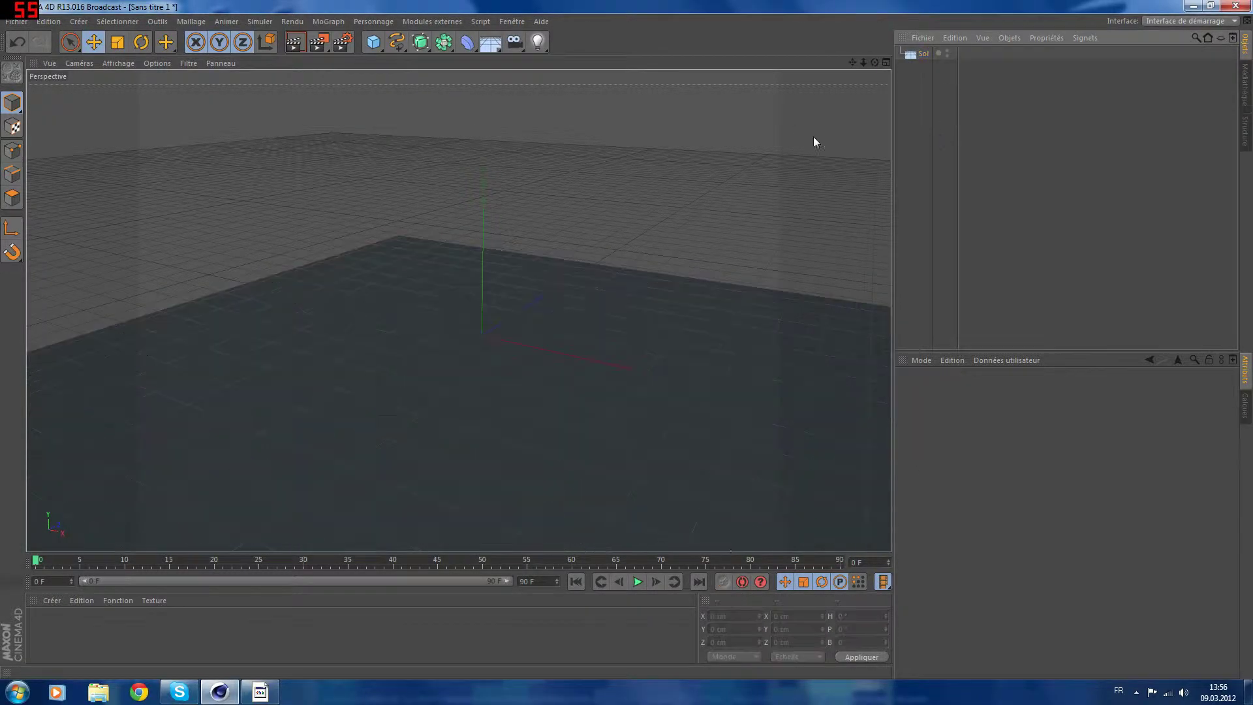
# Create a new material and set its colour to pure white (RGB 255, 255, 255)
pyautogui.doubleClick(128, 628)
pyautogui.doubleClick(36, 621)
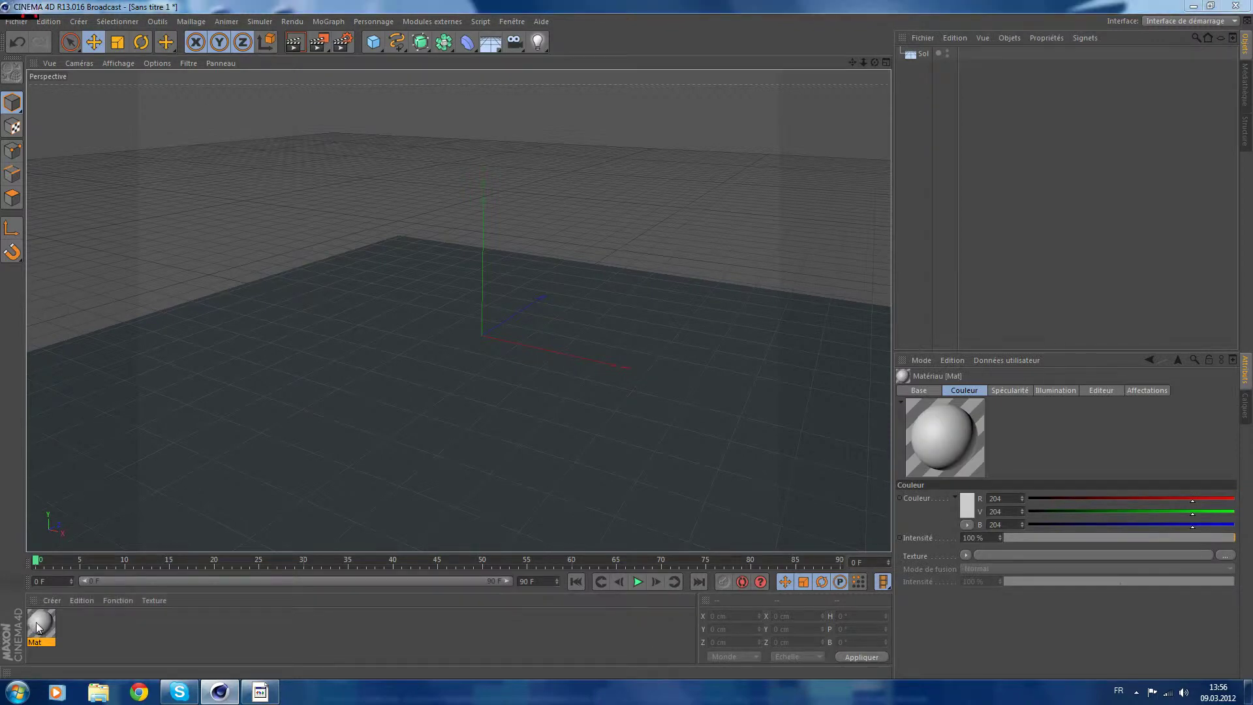
pyautogui.click(360, 167)
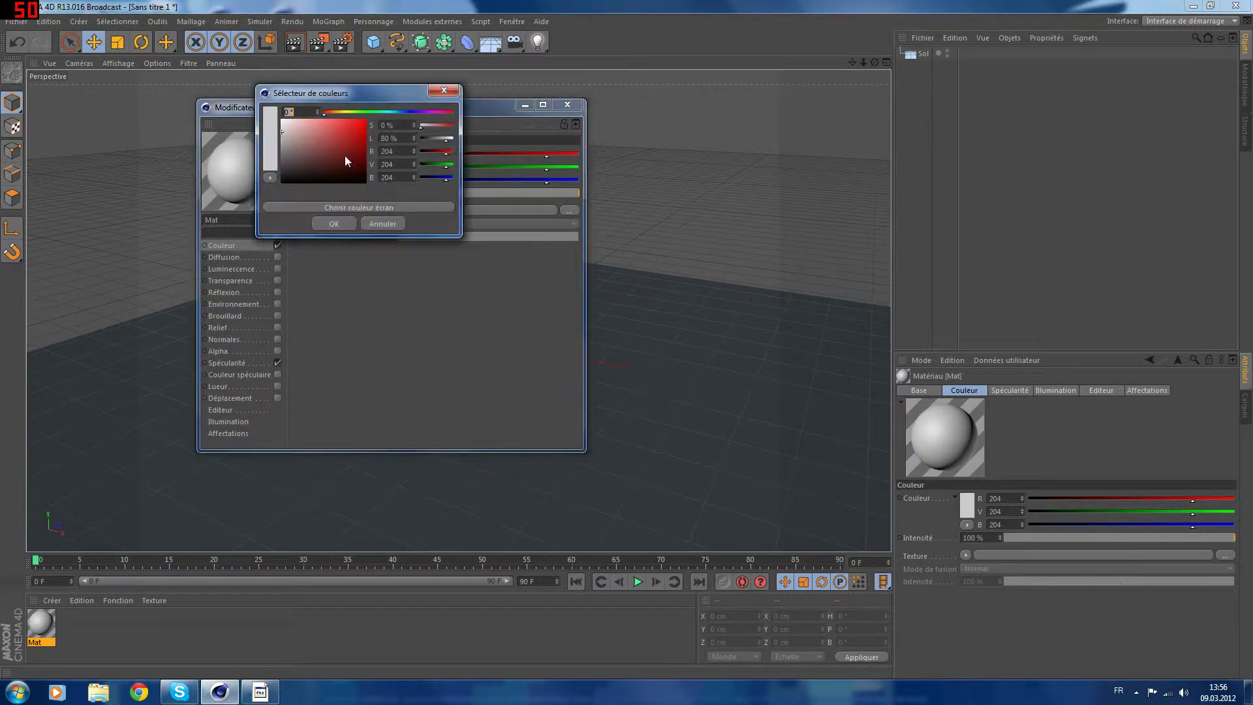
pyautogui.click(342, 227)
# Enable reflection on the white material at 15 % intensity and disable its specularity
pyautogui.click(257, 292)
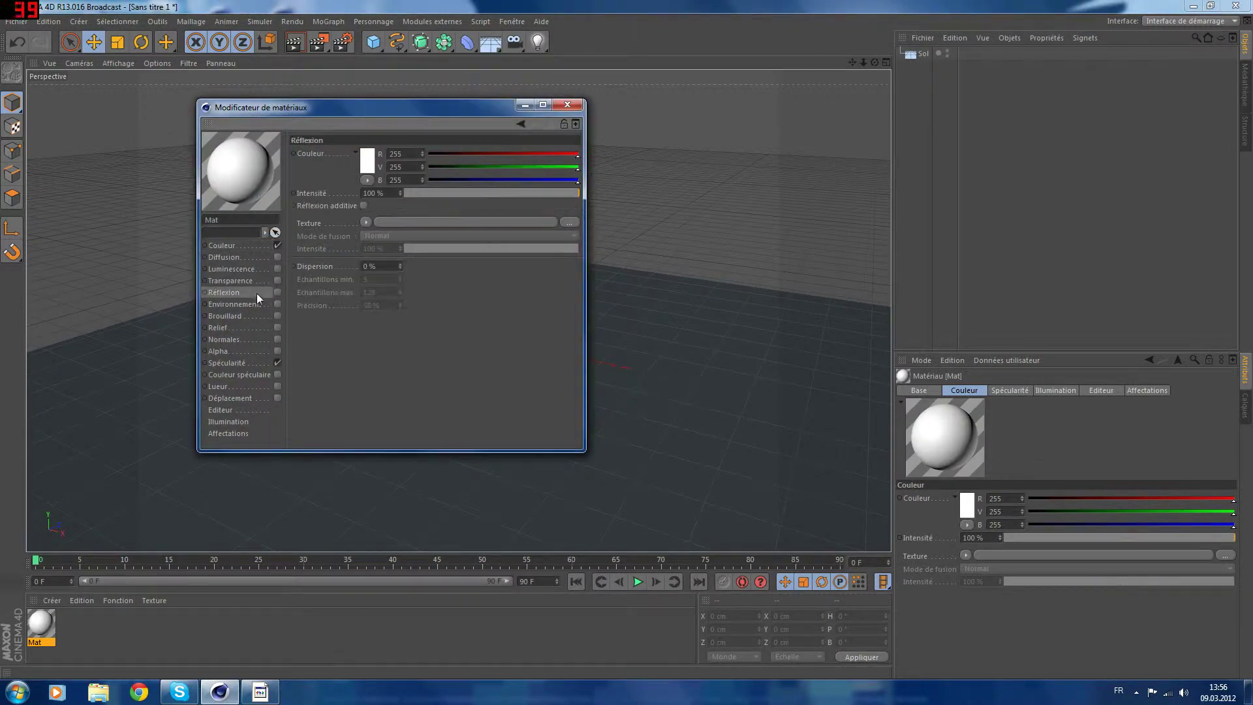
pyautogui.click(277, 293)
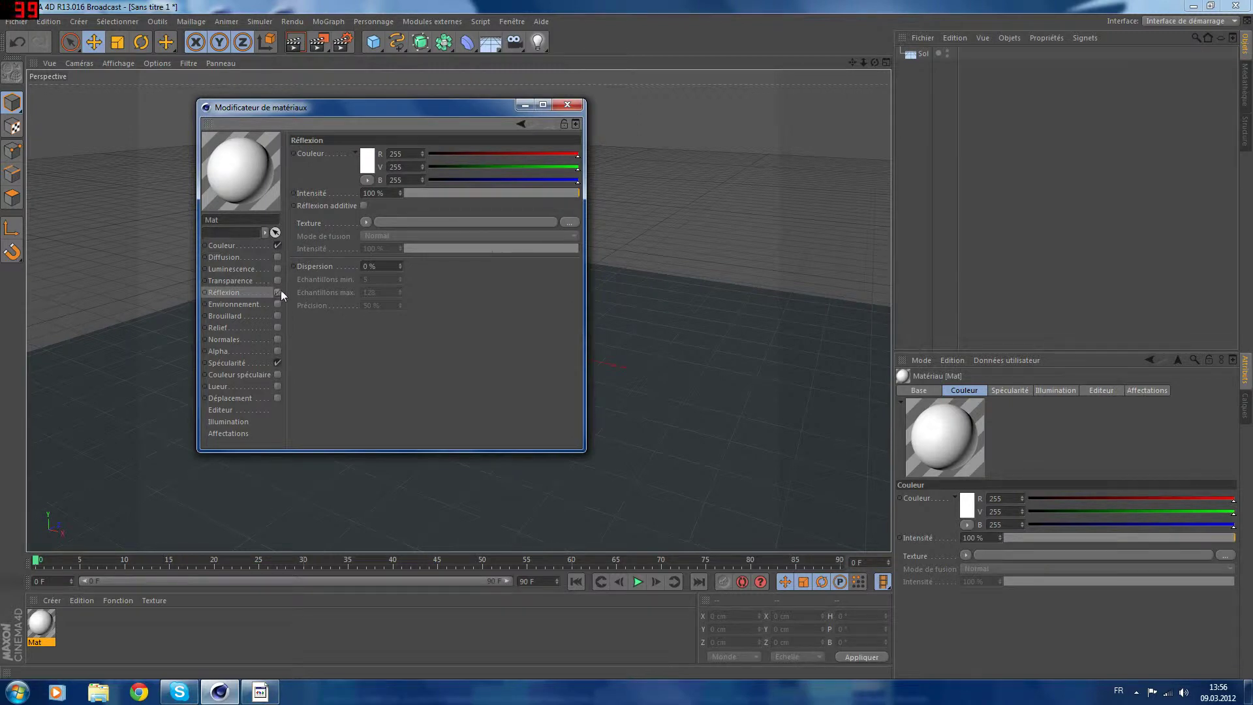
pyautogui.click(278, 362)
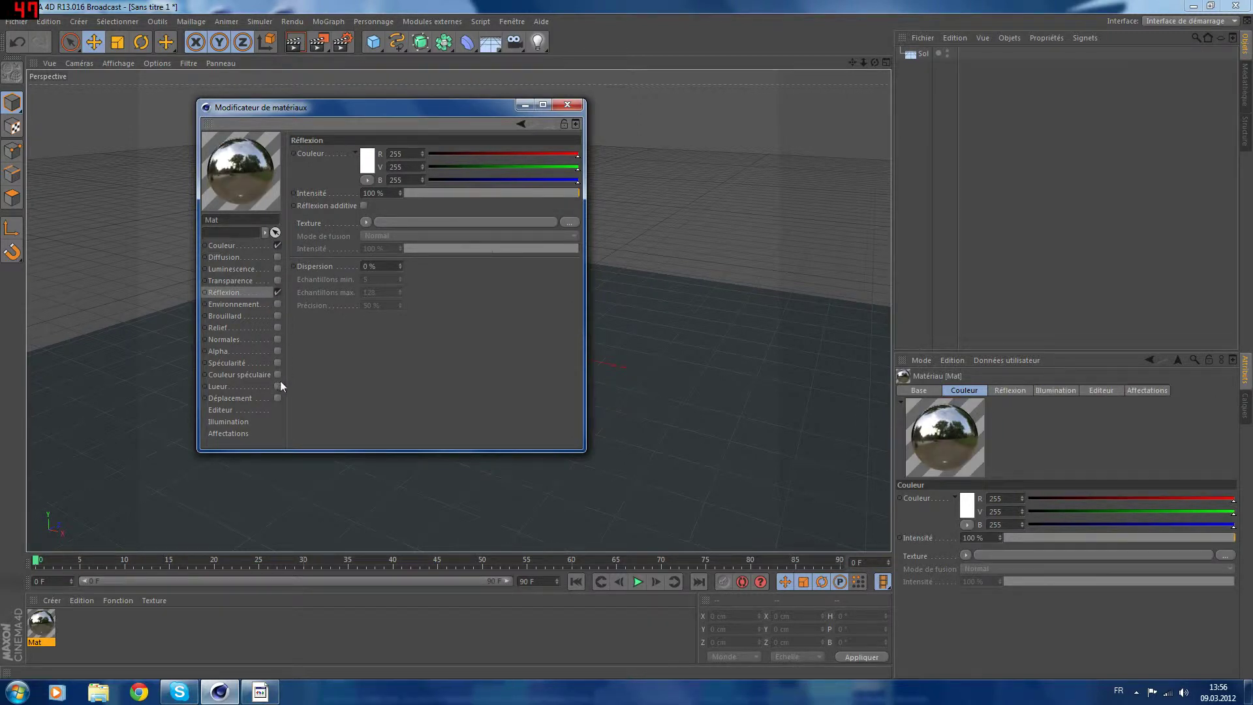
pyautogui.moveTo(433, 193); pyautogui.dragTo(455, 195)
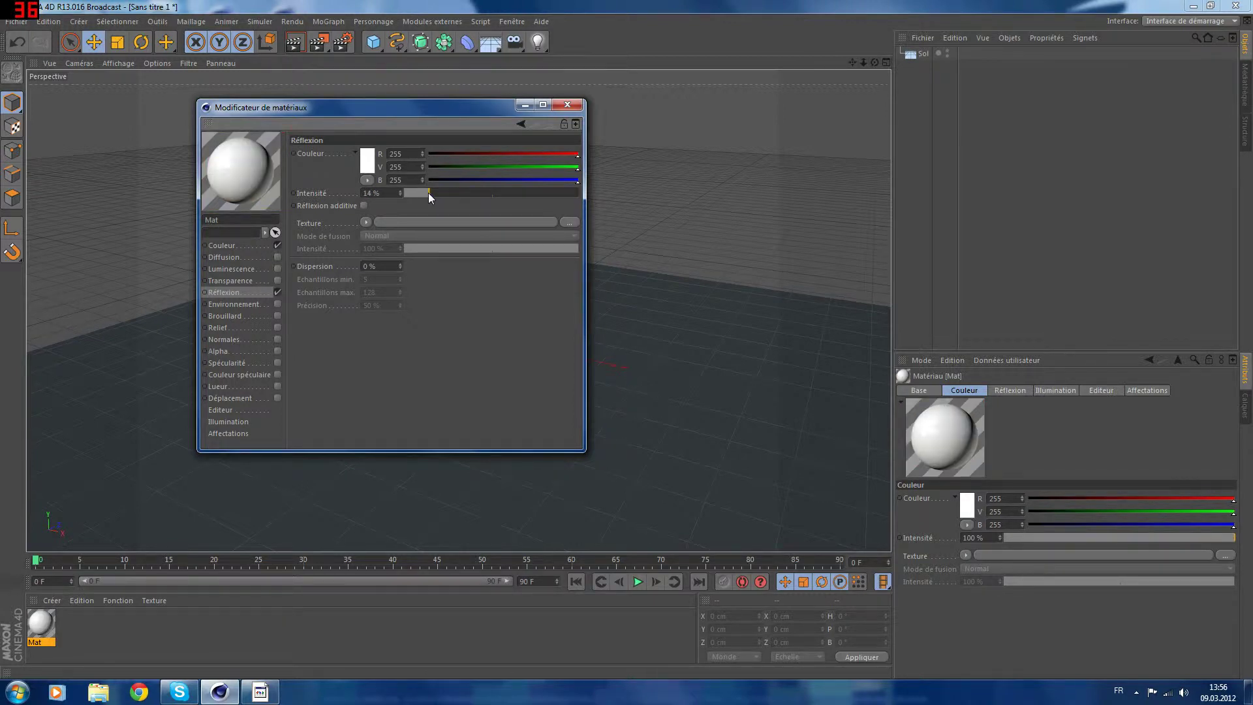
# Add a Fresnel texture to the reflection at about 22 % intensity and apply the material to the floor
pyautogui.click(367, 222)
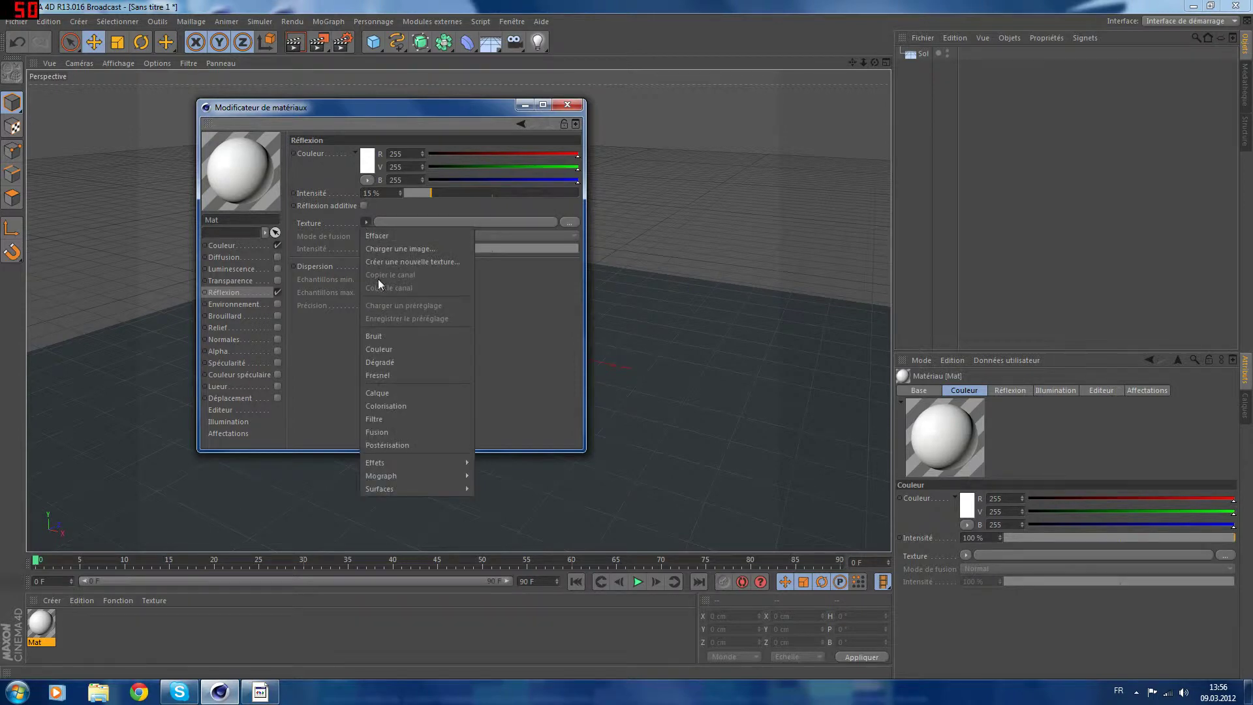
pyautogui.click(374, 375)
pyautogui.click(443, 287)
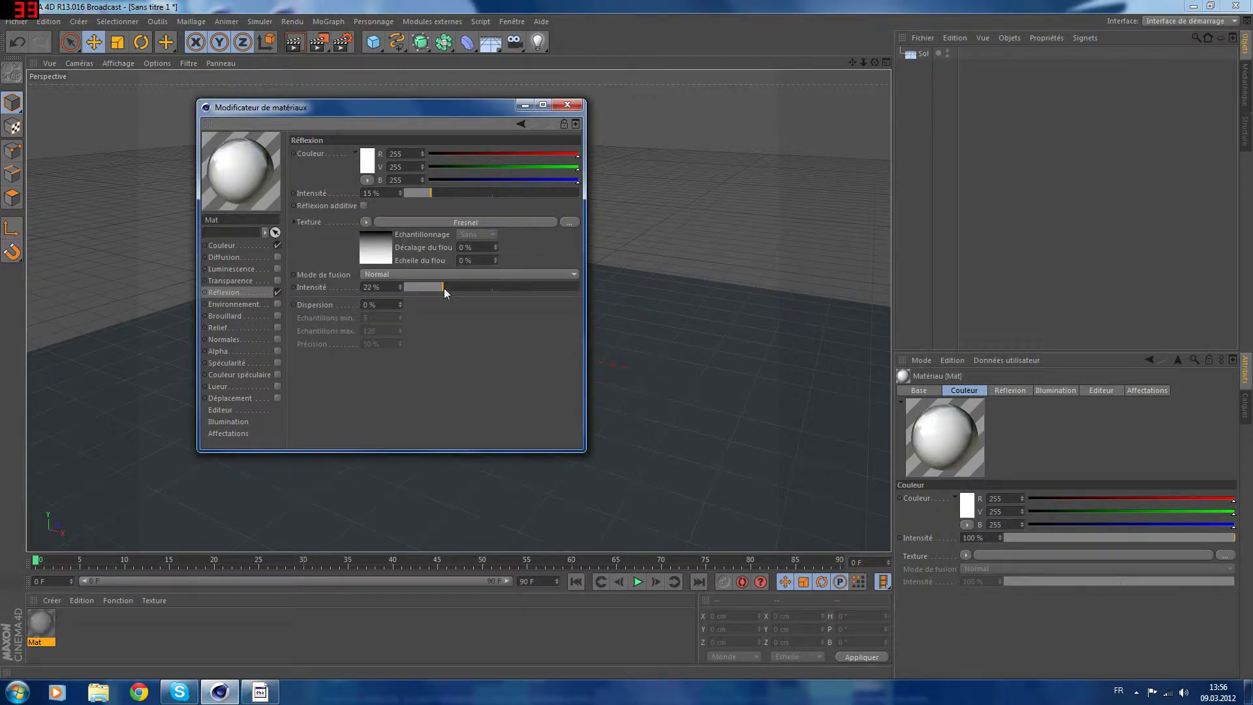
pyautogui.click(567, 104)
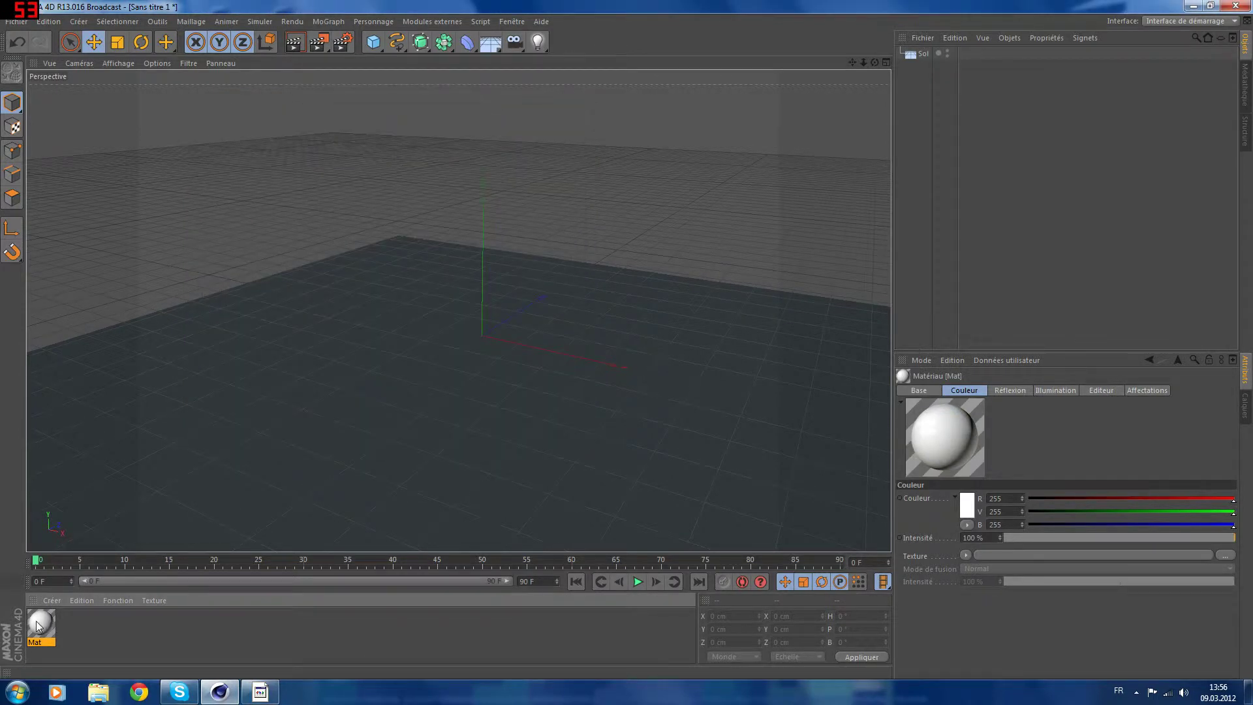
pyautogui.moveTo(263, 410); pyautogui.dragTo(264, 412)
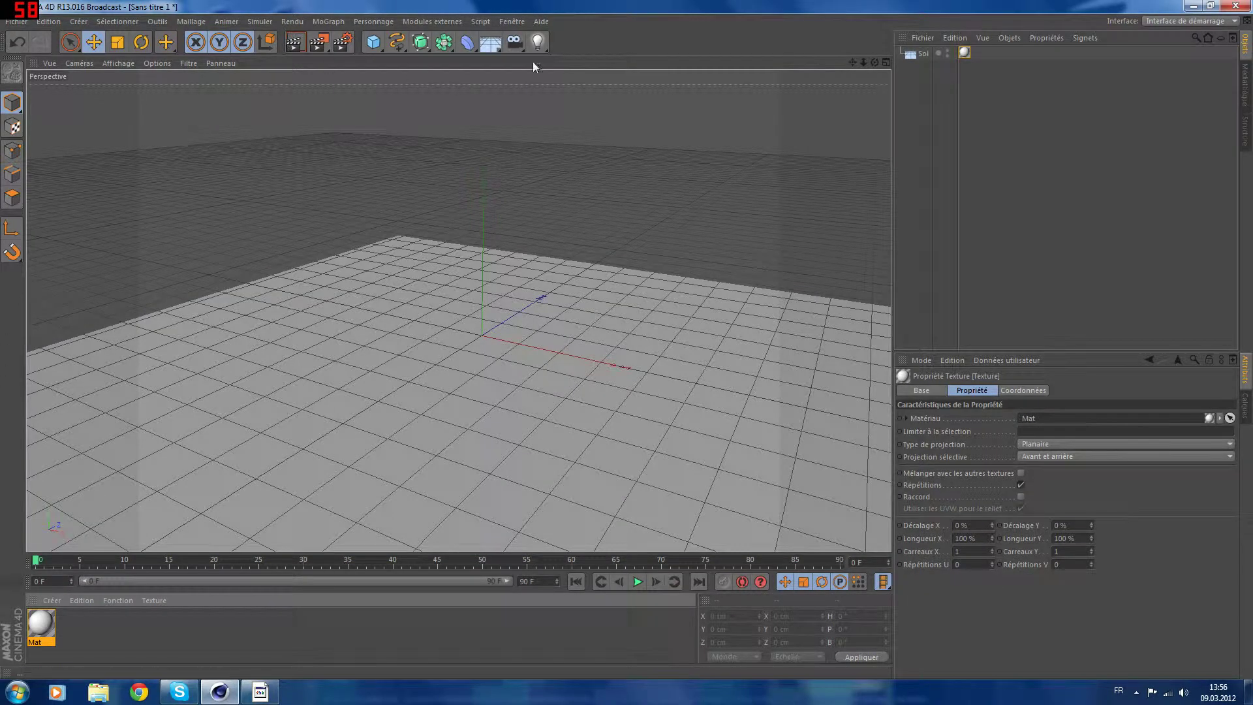
# Duplicate the floor object together with its white material
pyautogui.moveTo(875, 62); pyautogui.dragTo(613, 319)
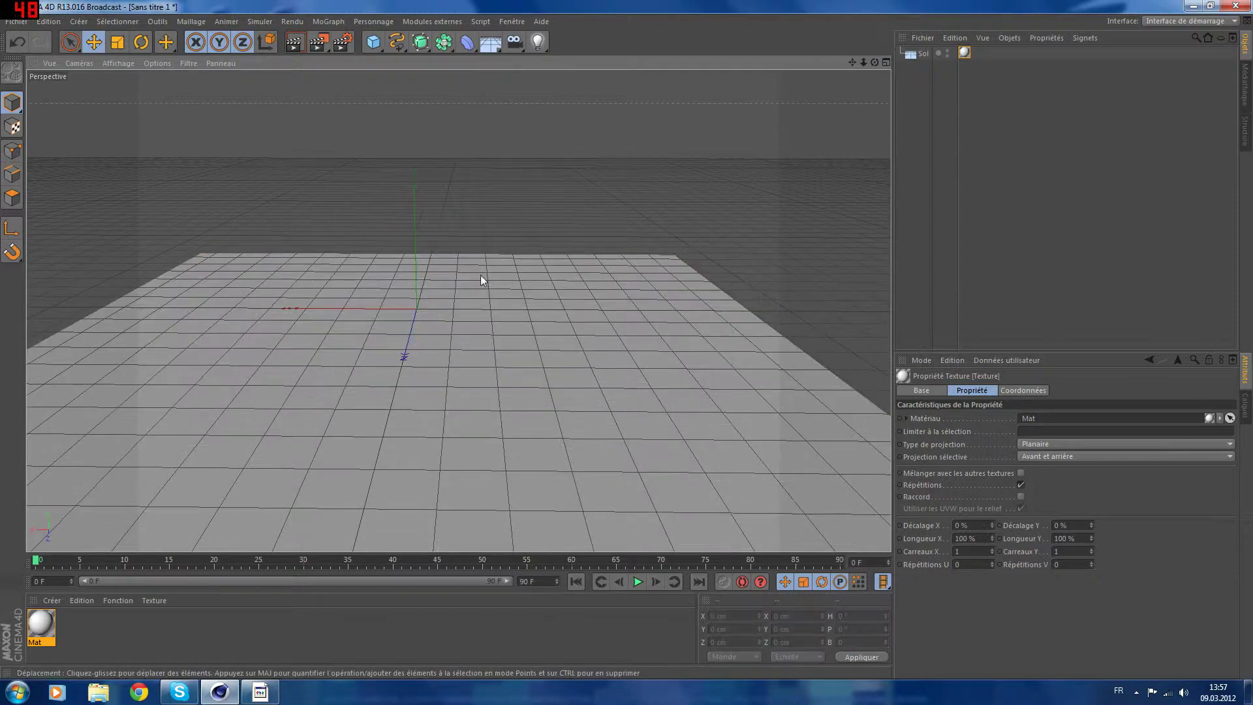
pyautogui.moveTo(442, 305); pyautogui.dragTo(450, 254)
pyautogui.moveTo(875, 62); pyautogui.dragTo(459, 311)
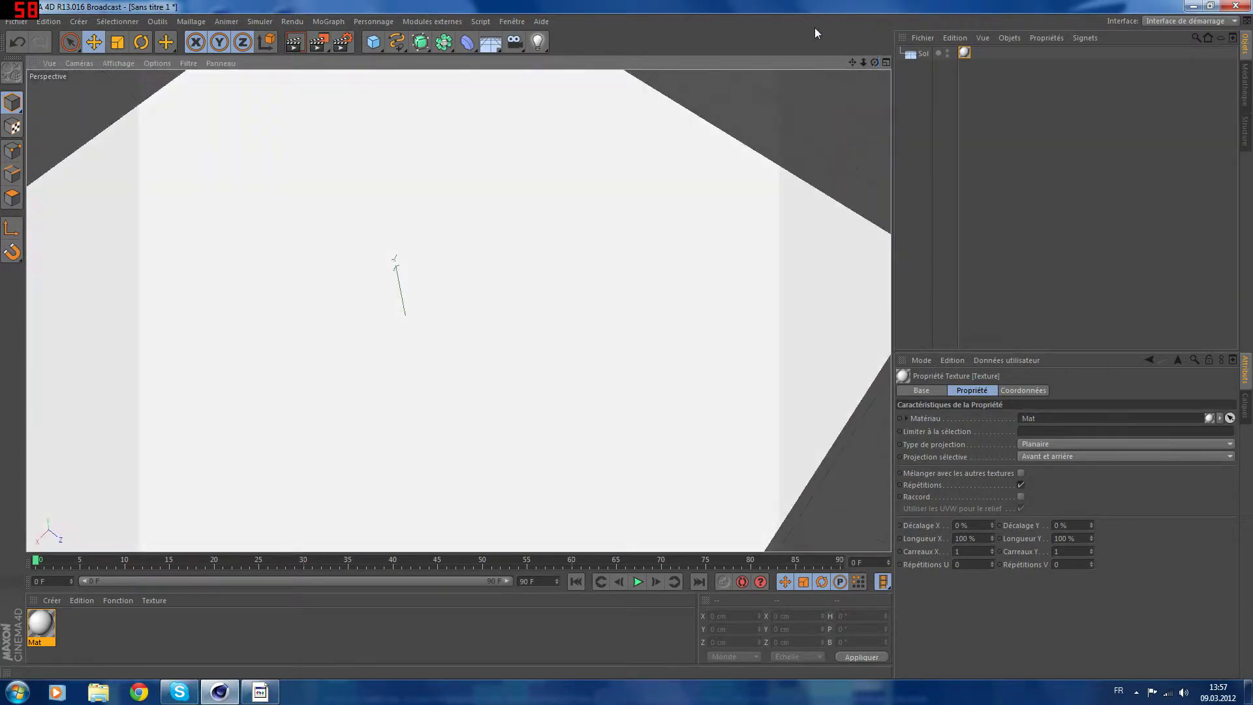
pyautogui.moveTo(853, 62); pyautogui.dragTo(852, 261)
pyautogui.scroll(-6, 516, 393)
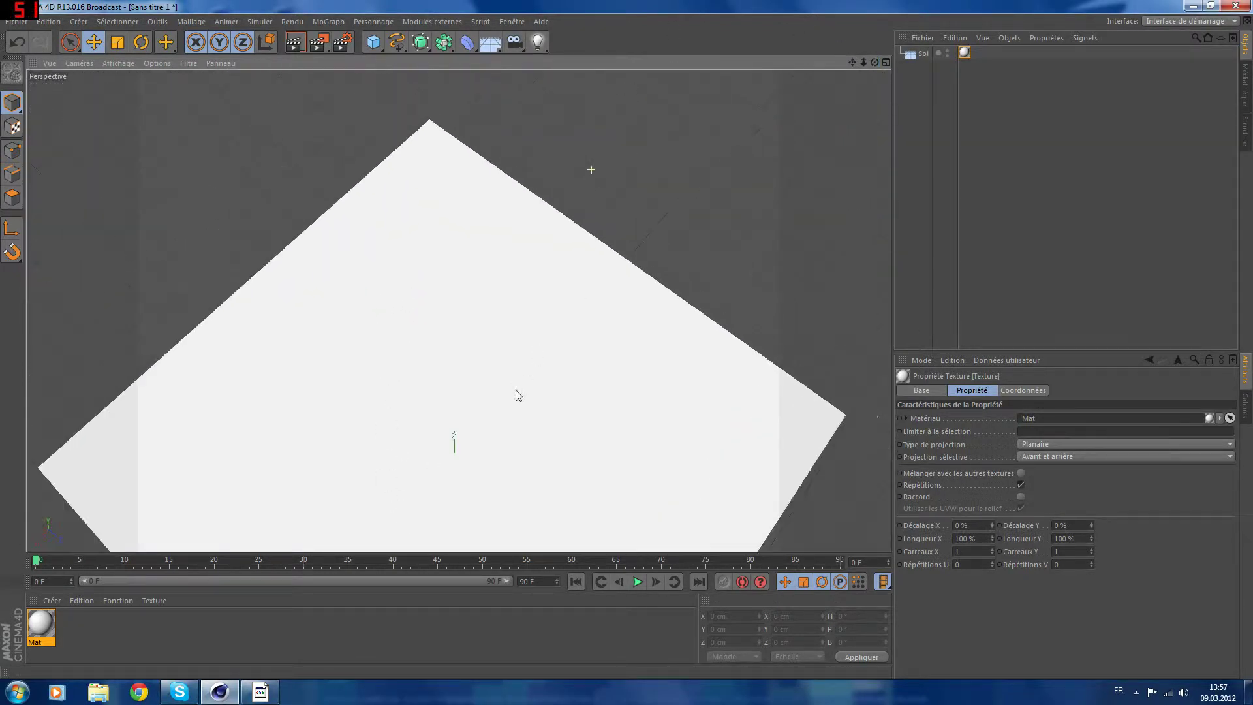
pyautogui.moveTo(852, 62)
pyautogui.mouseDown()
pyautogui.moveTo(868, 76)
pyautogui.moveTo(854, 69)
pyautogui.mouseUp()
pyautogui.scroll(3, 476, 344)
pyautogui.click(476, 344)
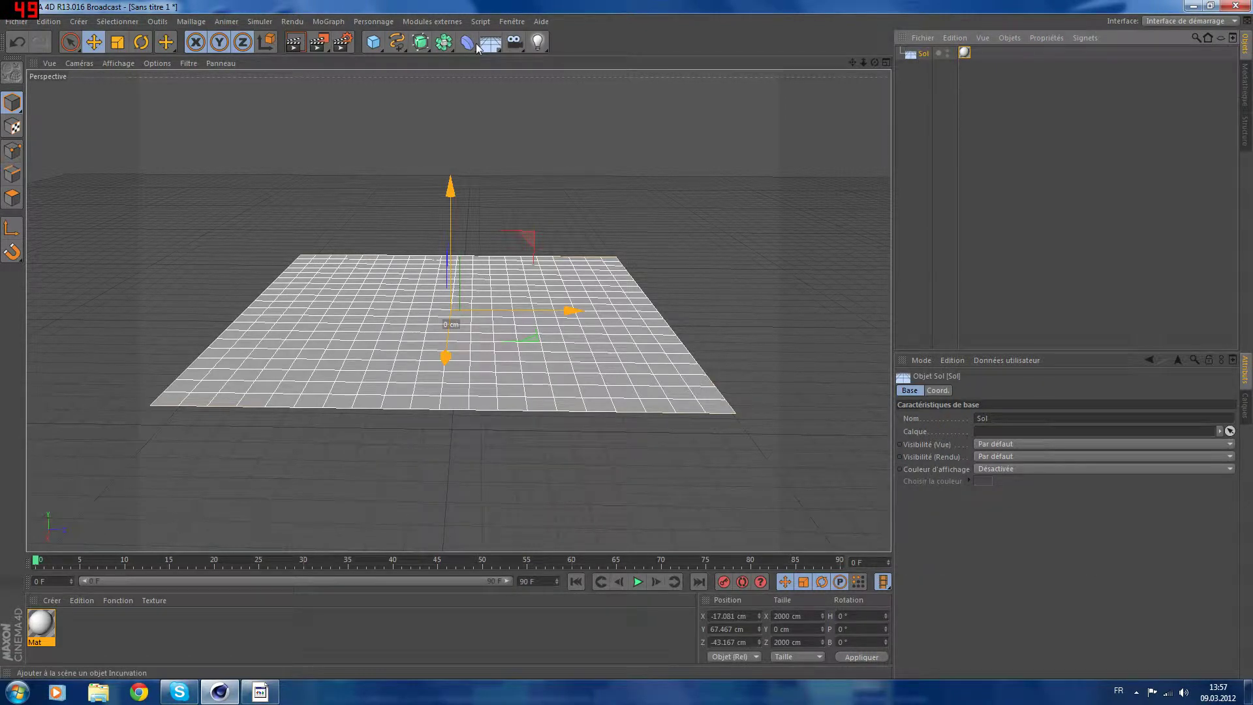
pyautogui.hotkey('ctrl', 'c')
pyautogui.hotkey('ctrl', 'v')
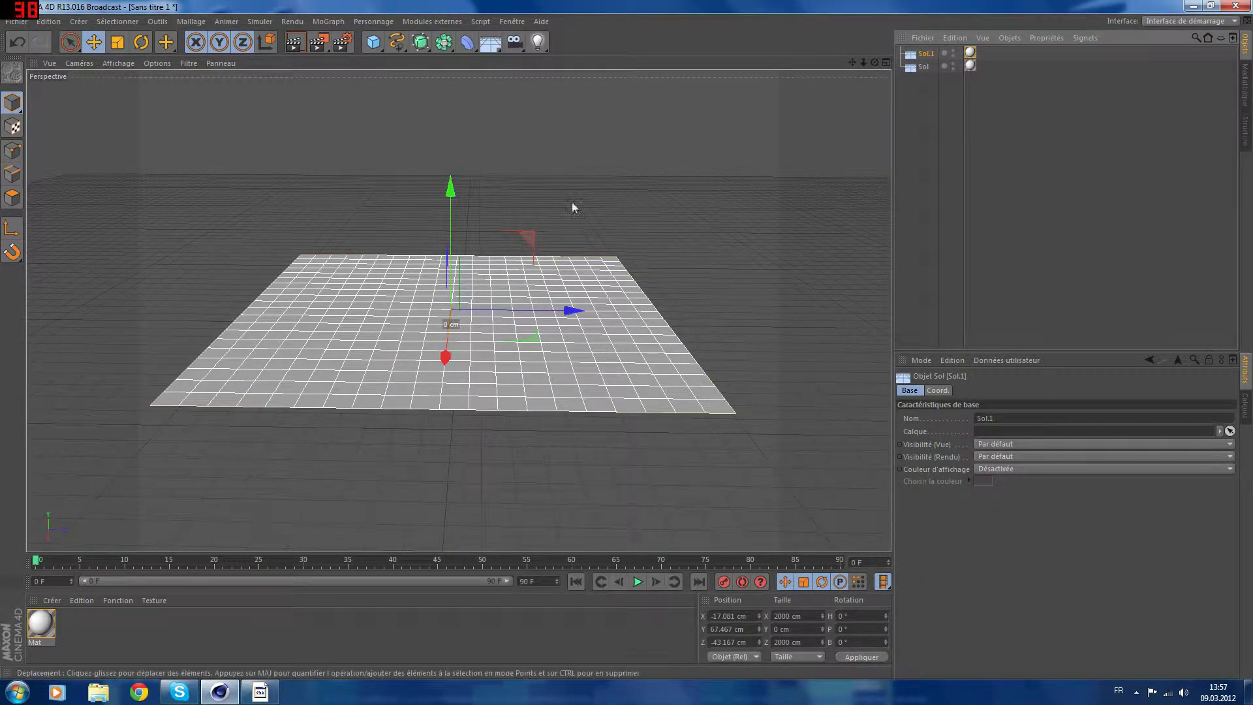
# Rotate the duplicated floor to about 90° on B so it stands upright, and move it back to about X -3371 cm
pyautogui.click(141, 42)
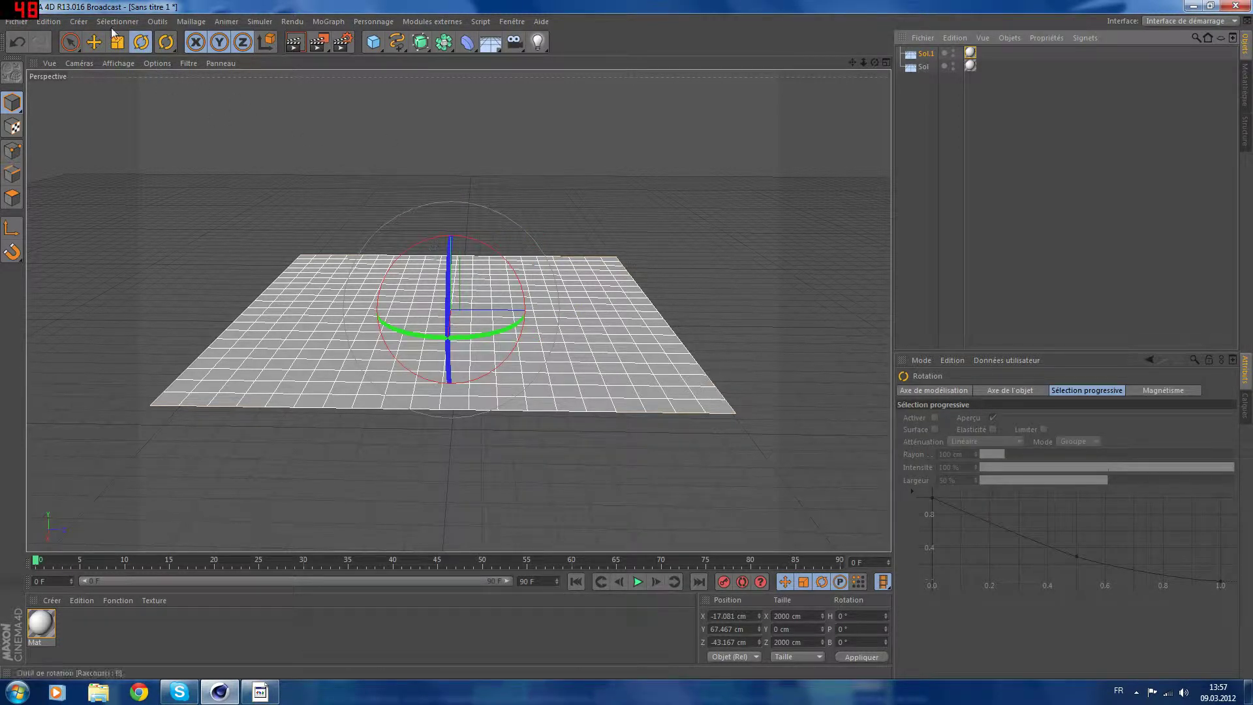
pyautogui.moveTo(450, 263); pyautogui.dragTo(457, 410)
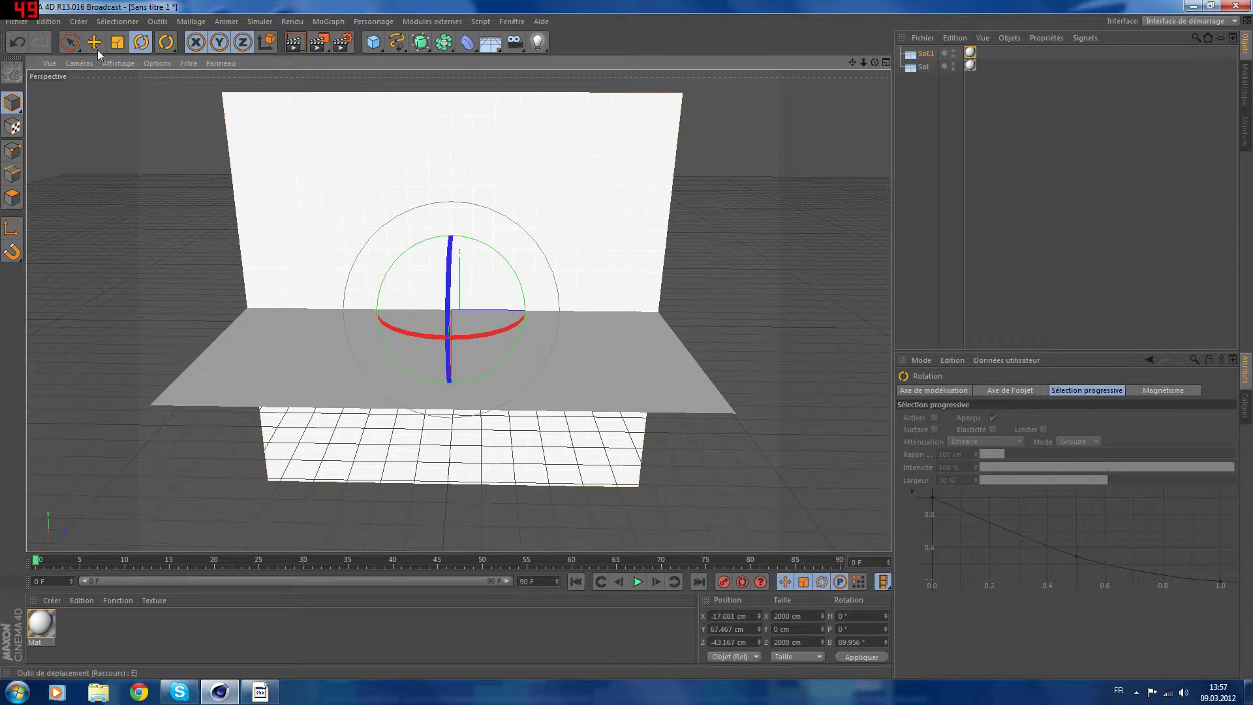
pyautogui.click(94, 42)
pyautogui.moveTo(445, 358); pyautogui.dragTo(461, 210)
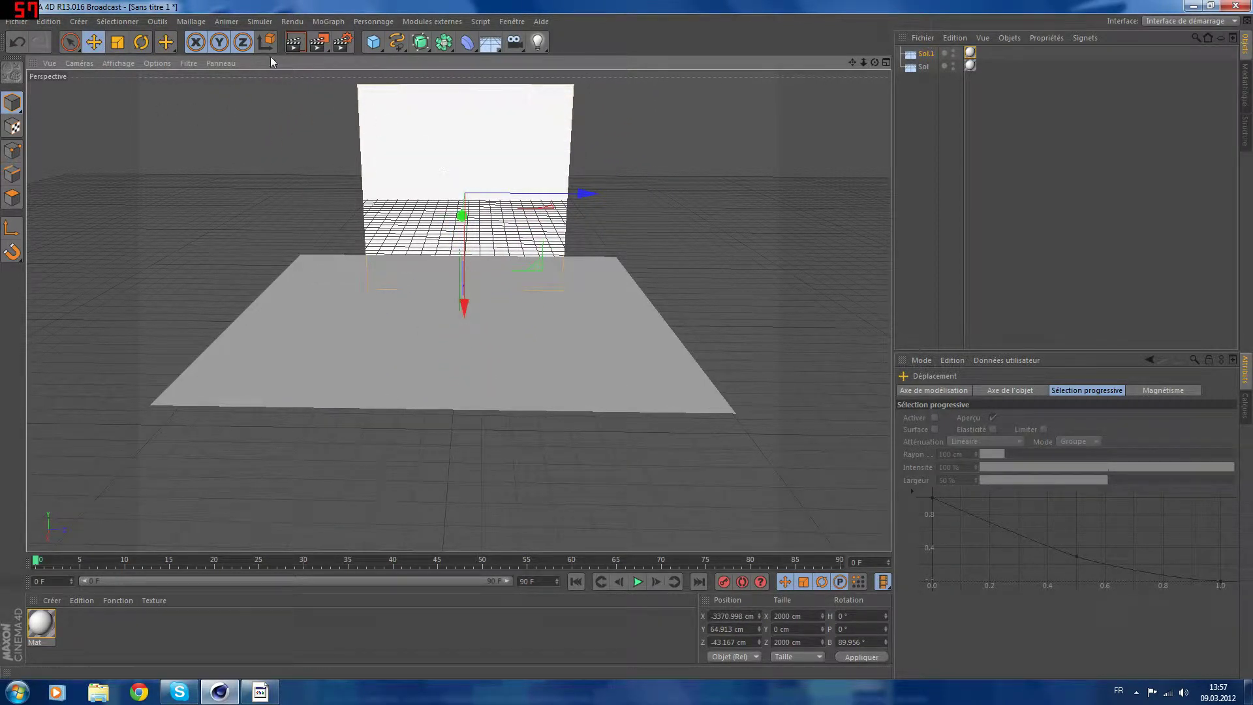
# Bring the upright floor forward to the flat floor's back edge, at about X -945 cm, and test-render the view
pyautogui.click(294, 42)
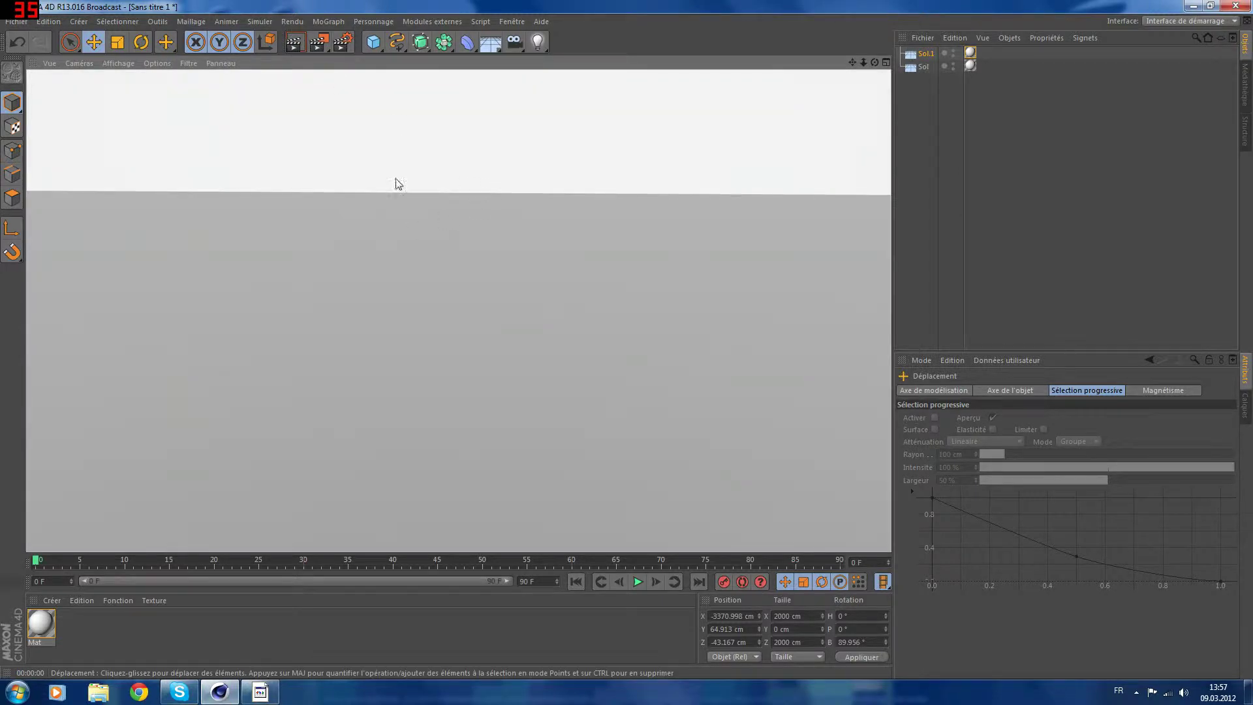
pyautogui.moveTo(627, 105); pyautogui.dragTo(611, 144)
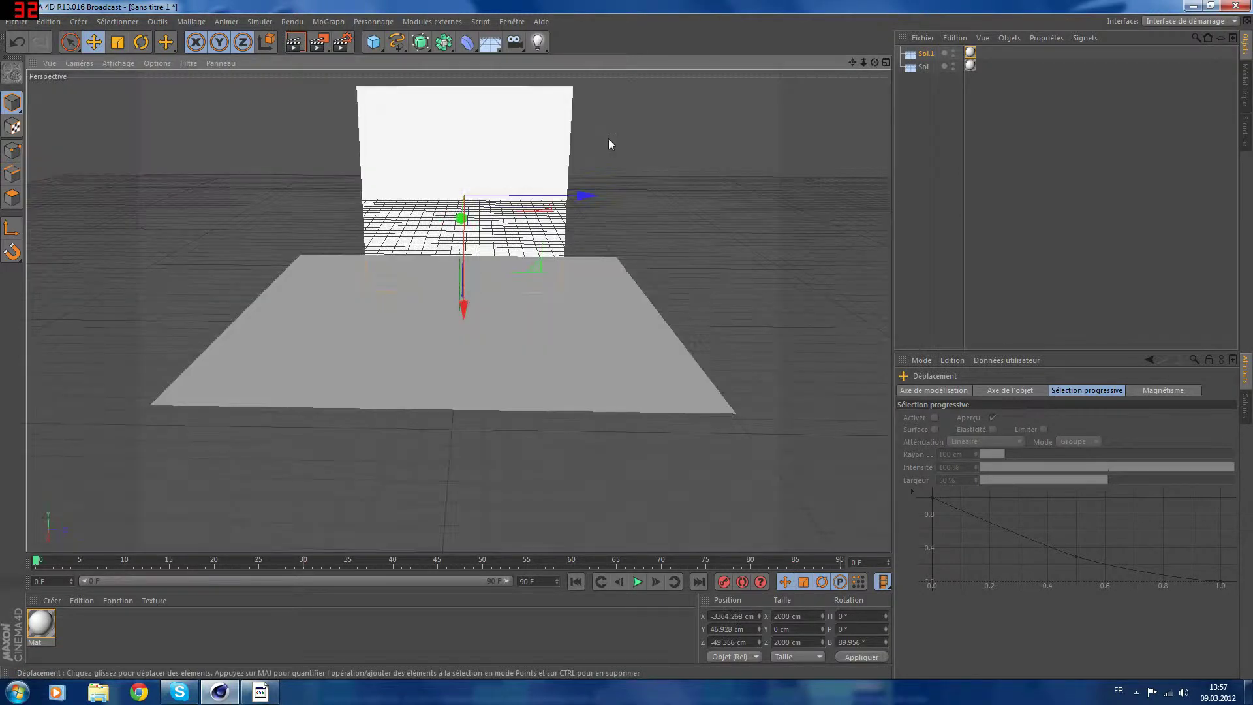
pyautogui.moveTo(461, 219); pyautogui.dragTo(461, 304)
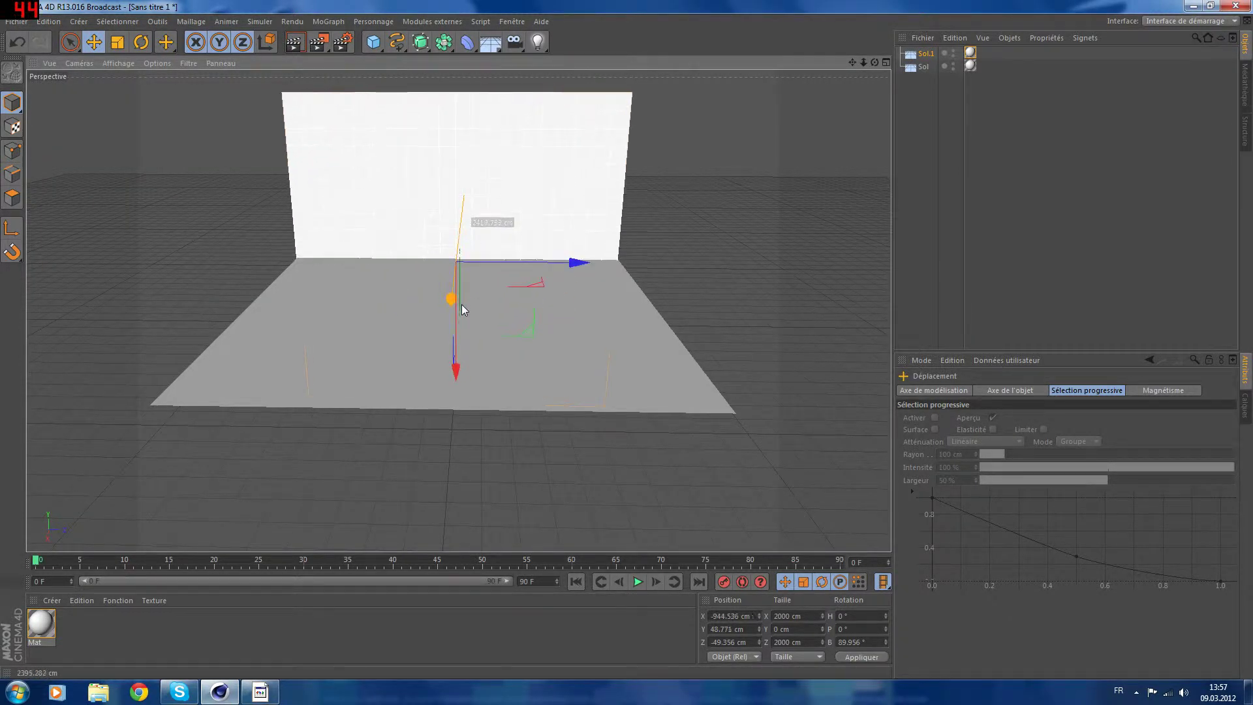
pyautogui.scroll(3, 630, 279)
pyautogui.scroll(3, 685, 229)
pyautogui.moveTo(855, 63); pyautogui.dragTo(985, 42)
pyautogui.click(294, 42)
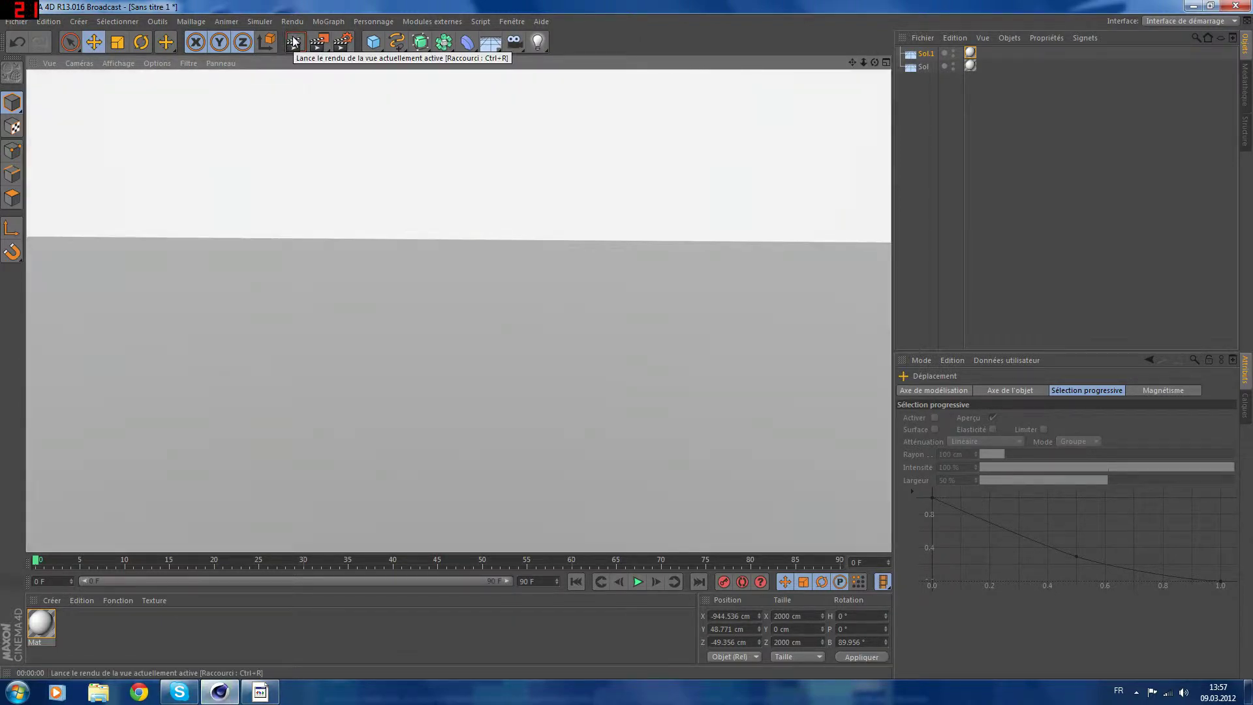
pyautogui.moveTo(863, 61); pyautogui.dragTo(751, 92)
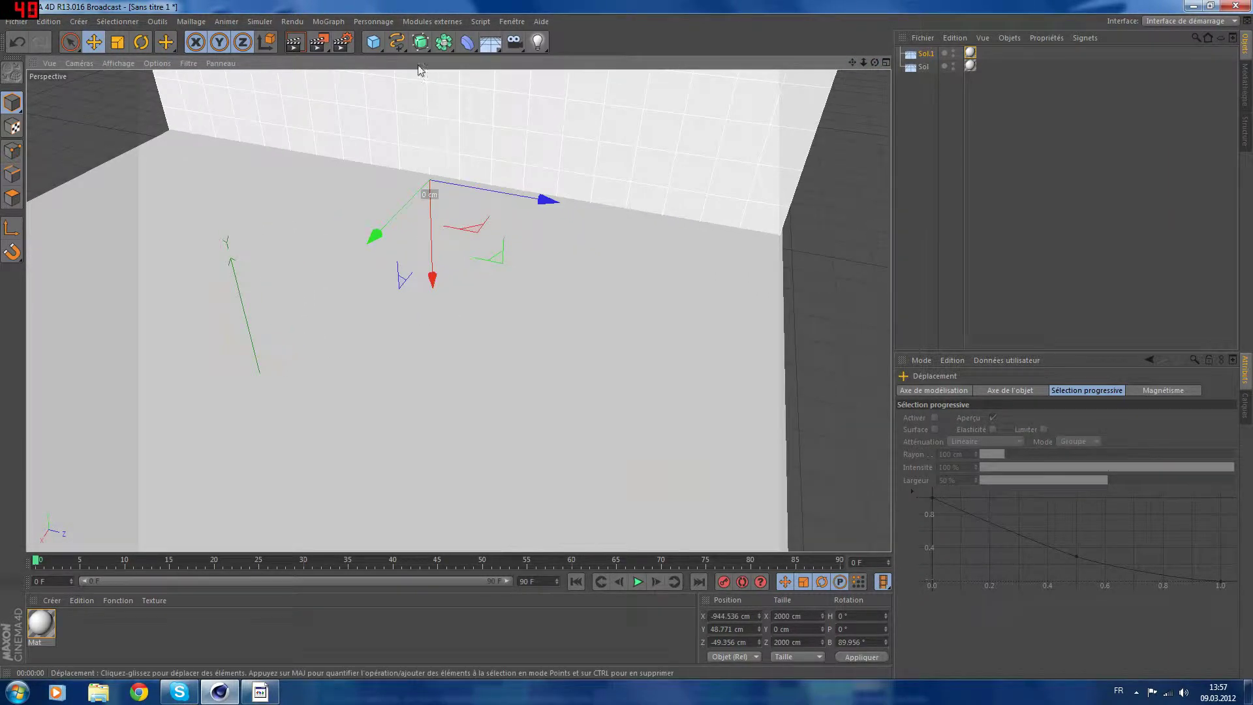
# Add a sphere to the scene and raise it to about Y 181 cm
pyautogui.click(375, 50)
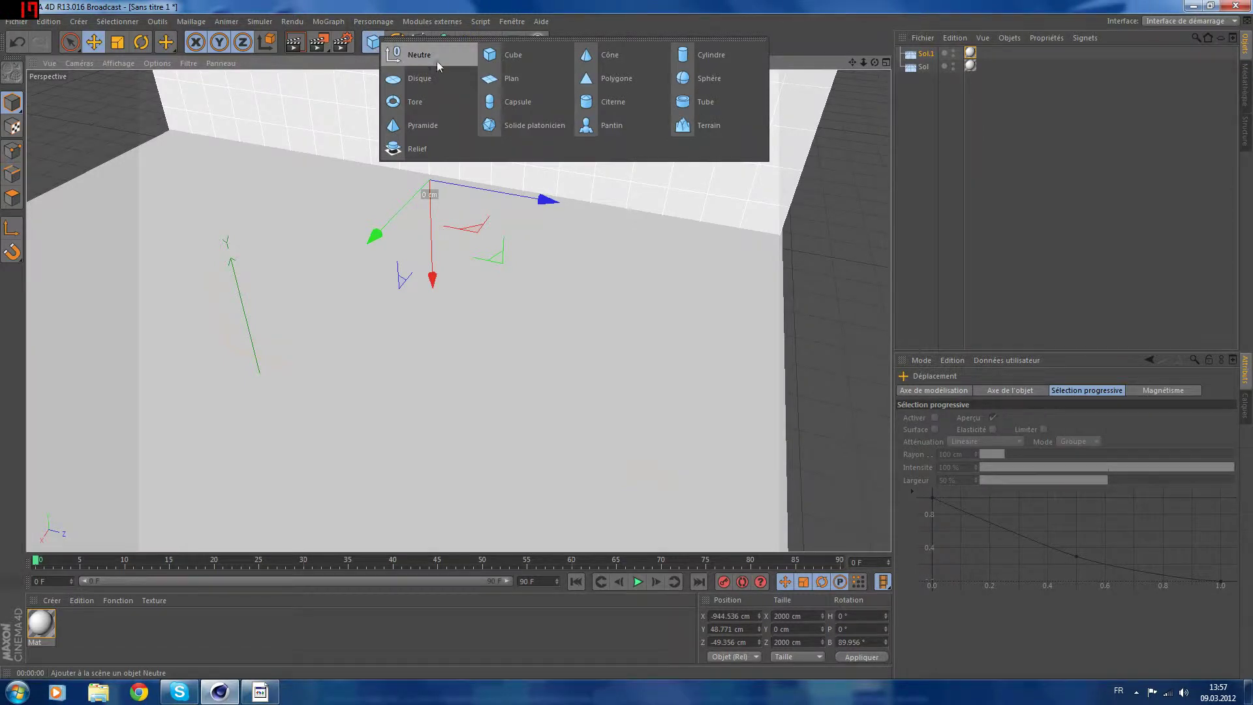
pyautogui.click(696, 80)
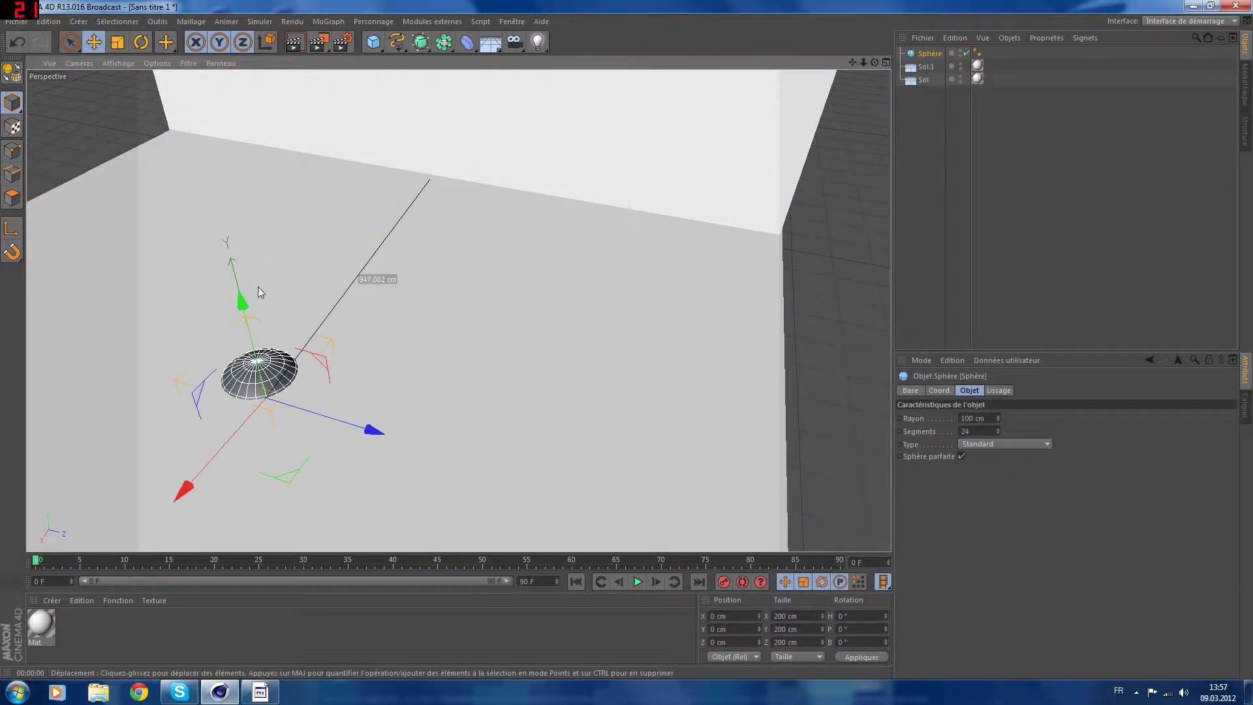
pyautogui.moveTo(243, 300); pyautogui.dragTo(225, 252)
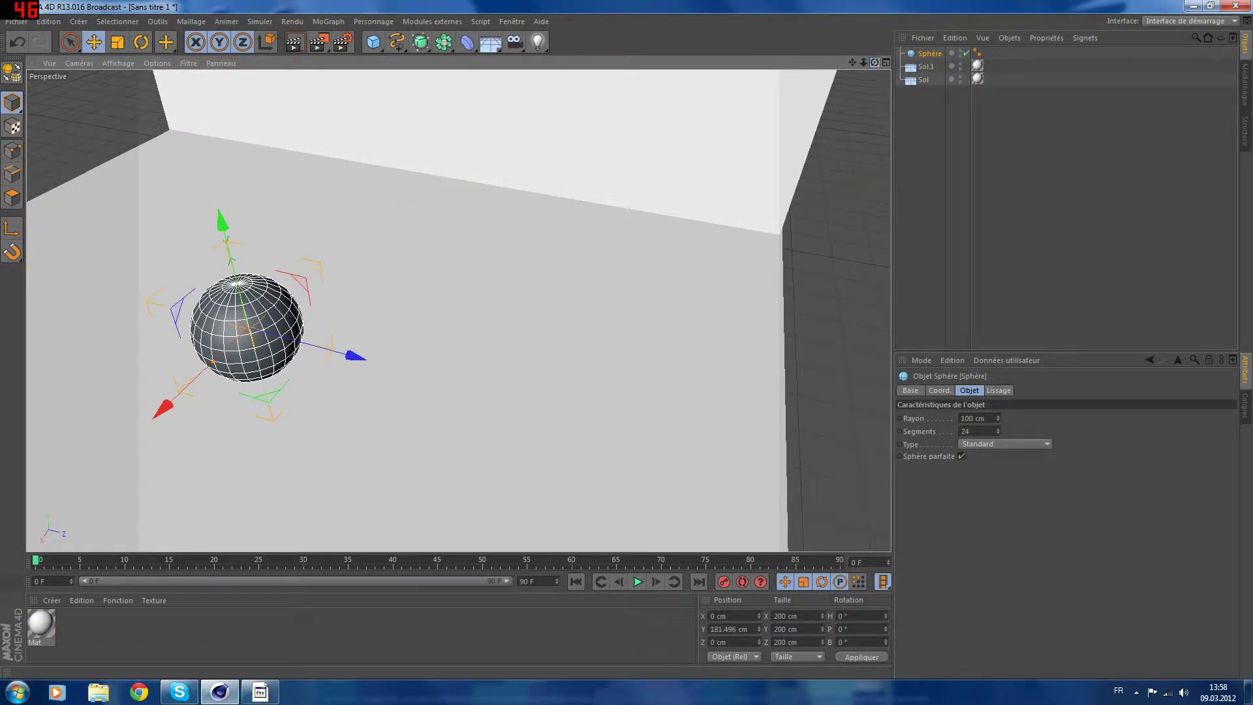
# Move the sphere to about X -398 cm, Y 172 cm, Z -147 cm and enlarge its radius to about 134 cm
pyautogui.moveTo(875, 62); pyautogui.dragTo(836, 71)
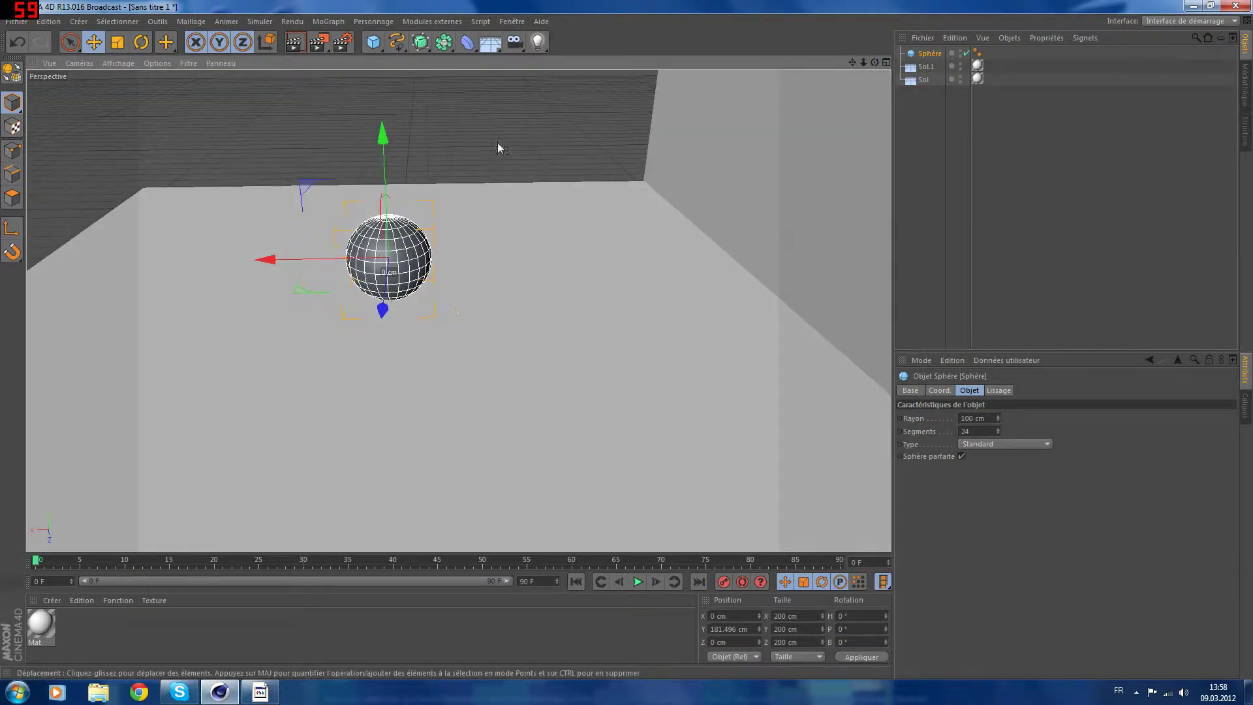
pyautogui.moveTo(267, 259); pyautogui.dragTo(353, 258)
pyautogui.moveTo(476, 141); pyautogui.dragTo(473, 163)
pyautogui.moveTo(352, 275); pyautogui.dragTo(456, 295)
pyautogui.scroll(3, 586, 248)
pyautogui.moveTo(560, 337); pyautogui.dragTo(546, 299)
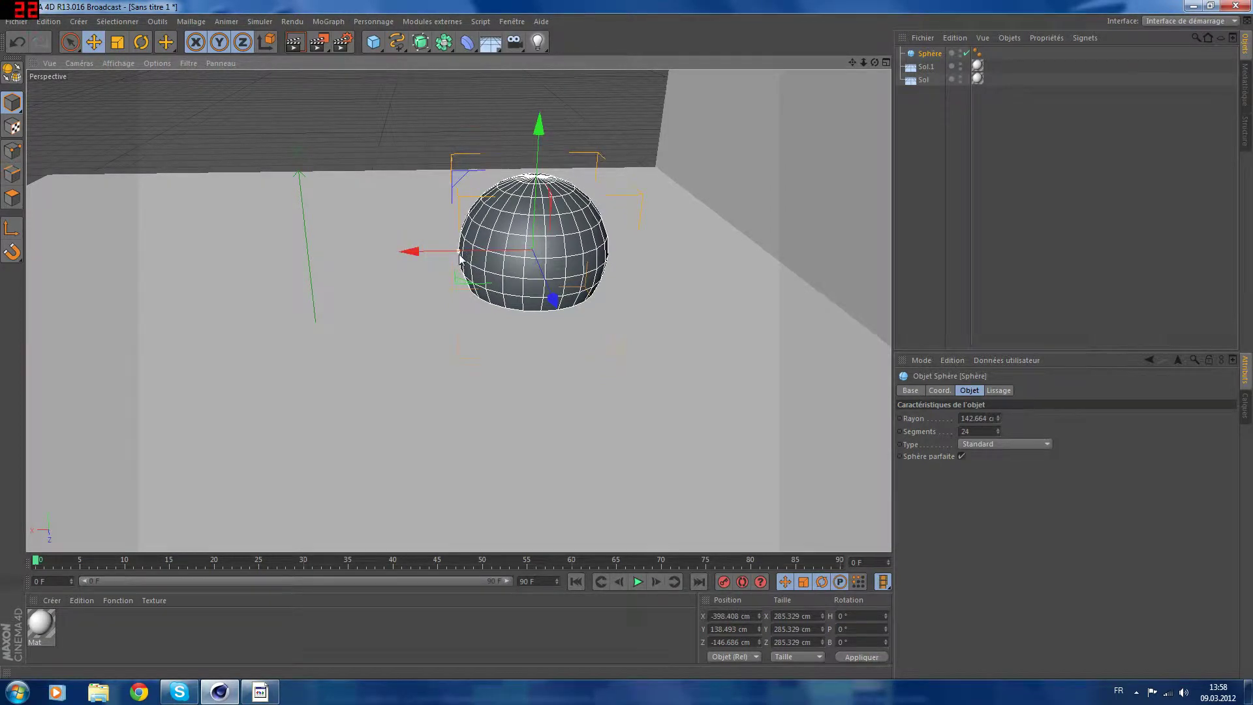
pyautogui.moveTo(455, 259); pyautogui.dragTo(460, 258)
pyautogui.moveTo(539, 124); pyautogui.dragTo(539, 103)
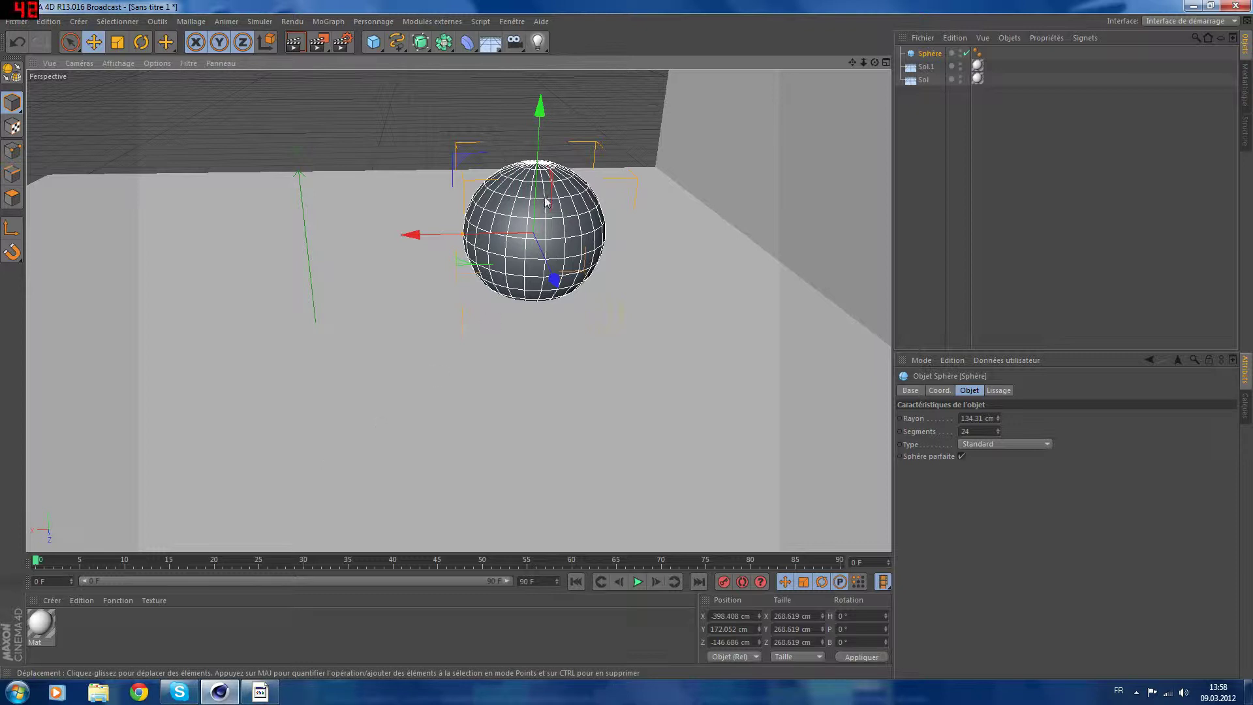
# Duplicate the sphere in place and enlarge the copy's radius to about 163 cm to form an outer shell
pyautogui.hotkey('ctrl', 'c')
pyautogui.hotkey('ctrl', 'v')
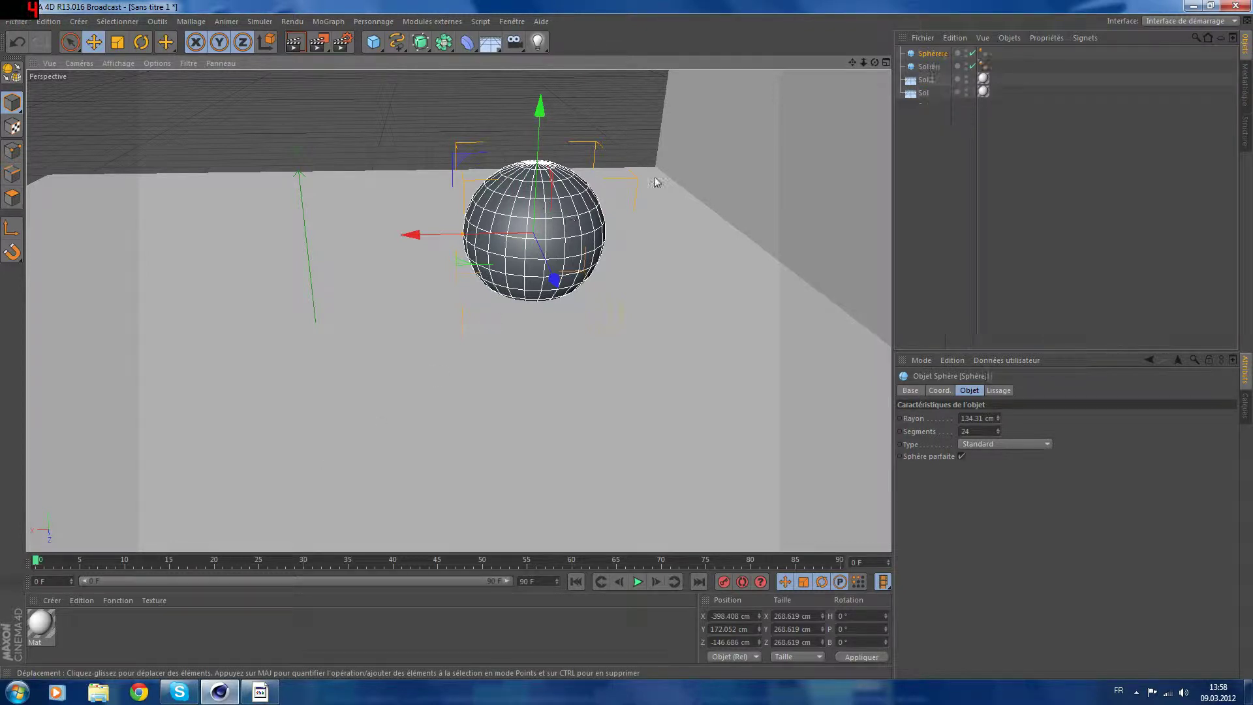
pyautogui.moveTo(554, 280); pyautogui.dragTo(574, 276)
pyautogui.moveTo(464, 236); pyautogui.dragTo(448, 240)
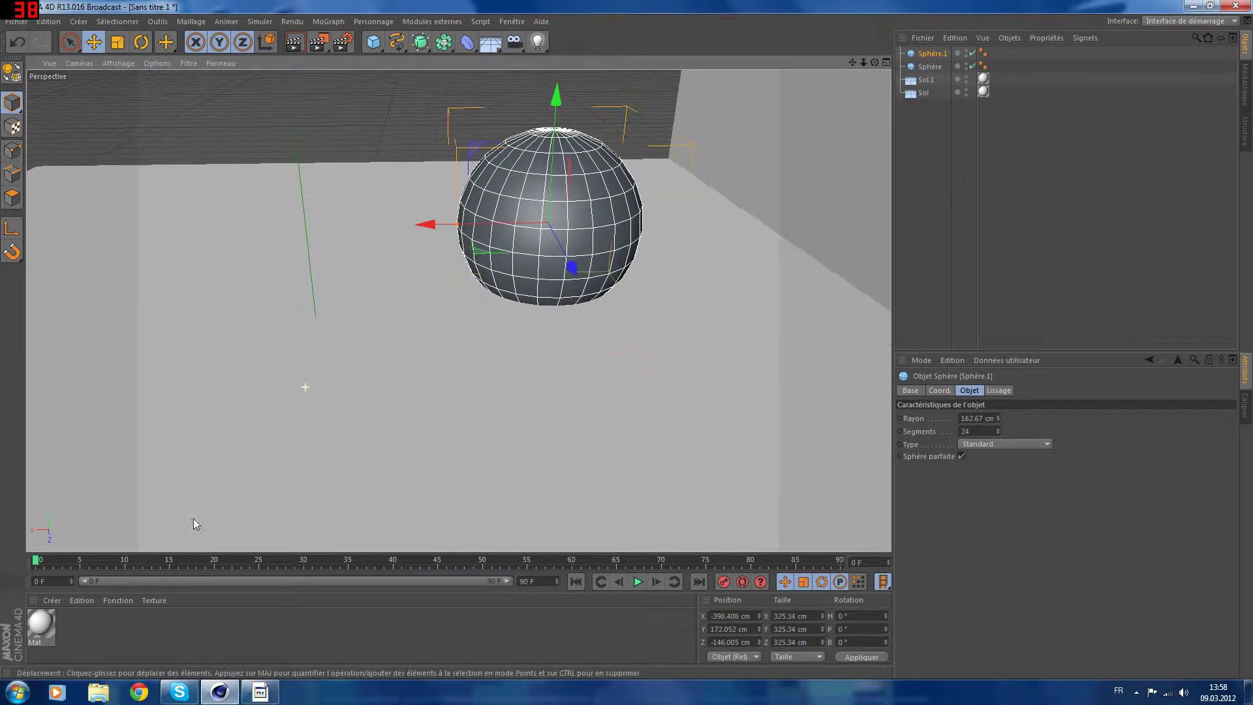
# Create a new material and set its colour to magenta, RGB 255, 0, 238
pyautogui.doubleClick(107, 624)
pyautogui.doubleClick(49, 613)
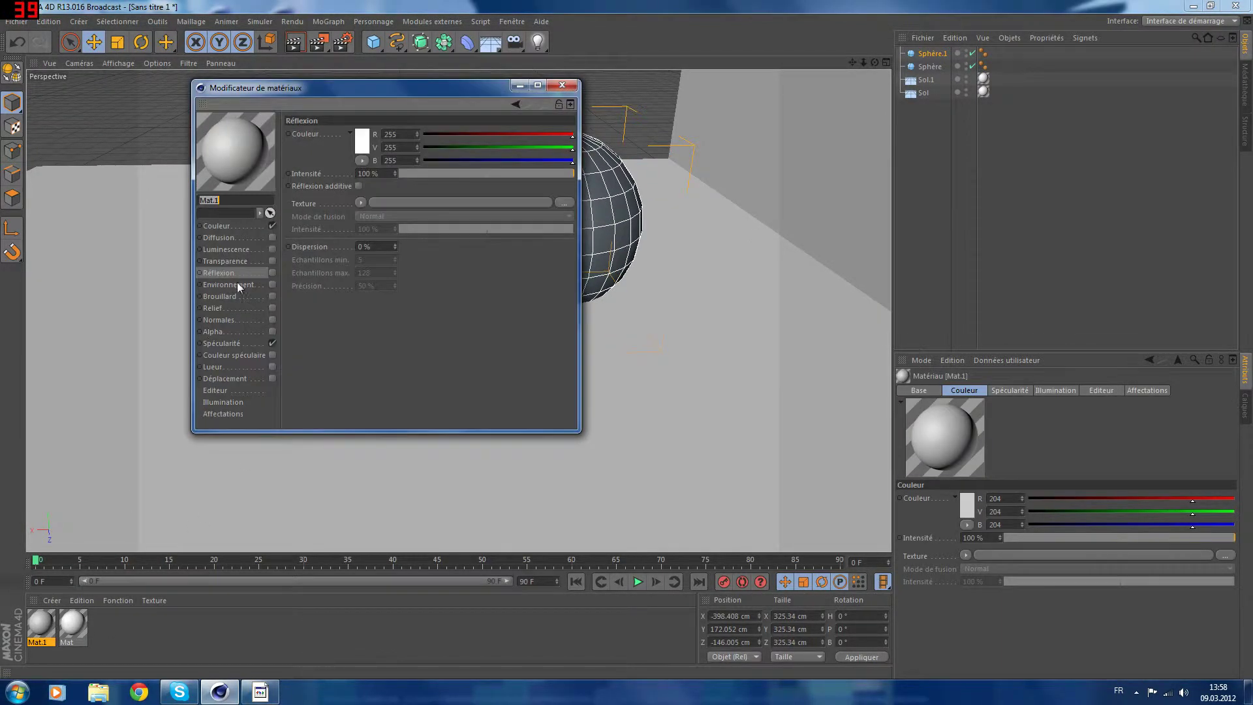
pyautogui.click(261, 271)
pyautogui.click(224, 226)
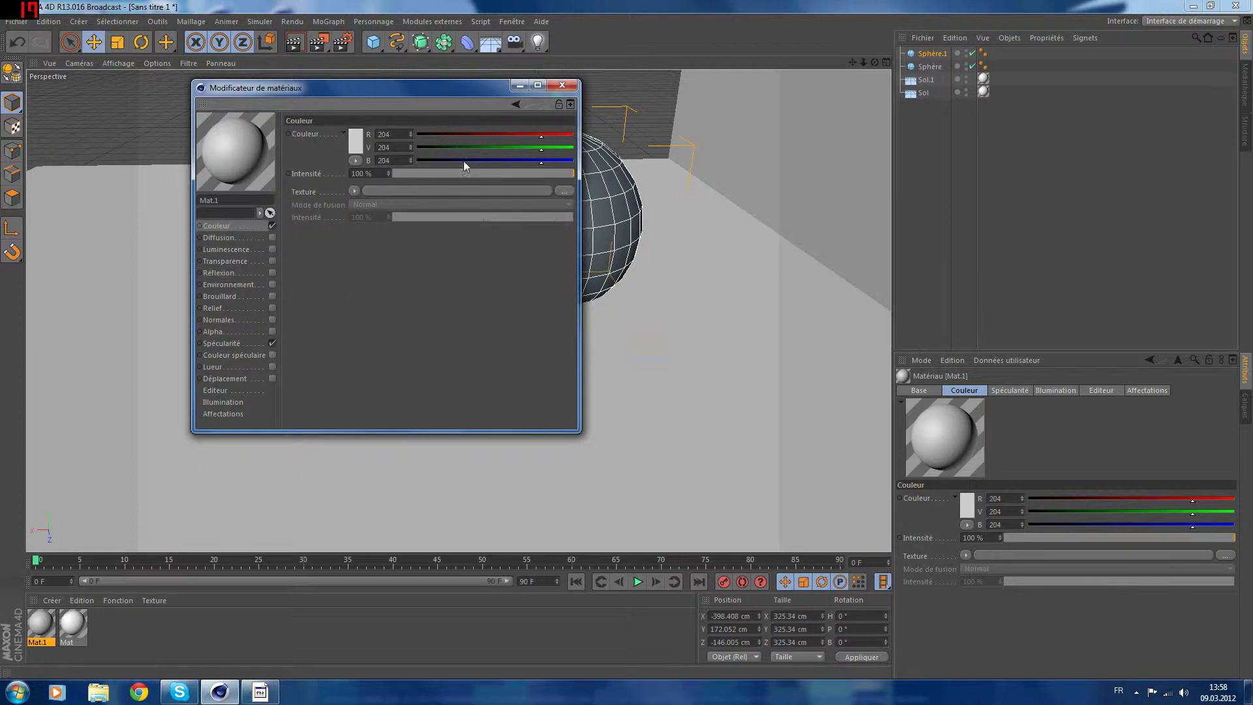
pyautogui.click(360, 144)
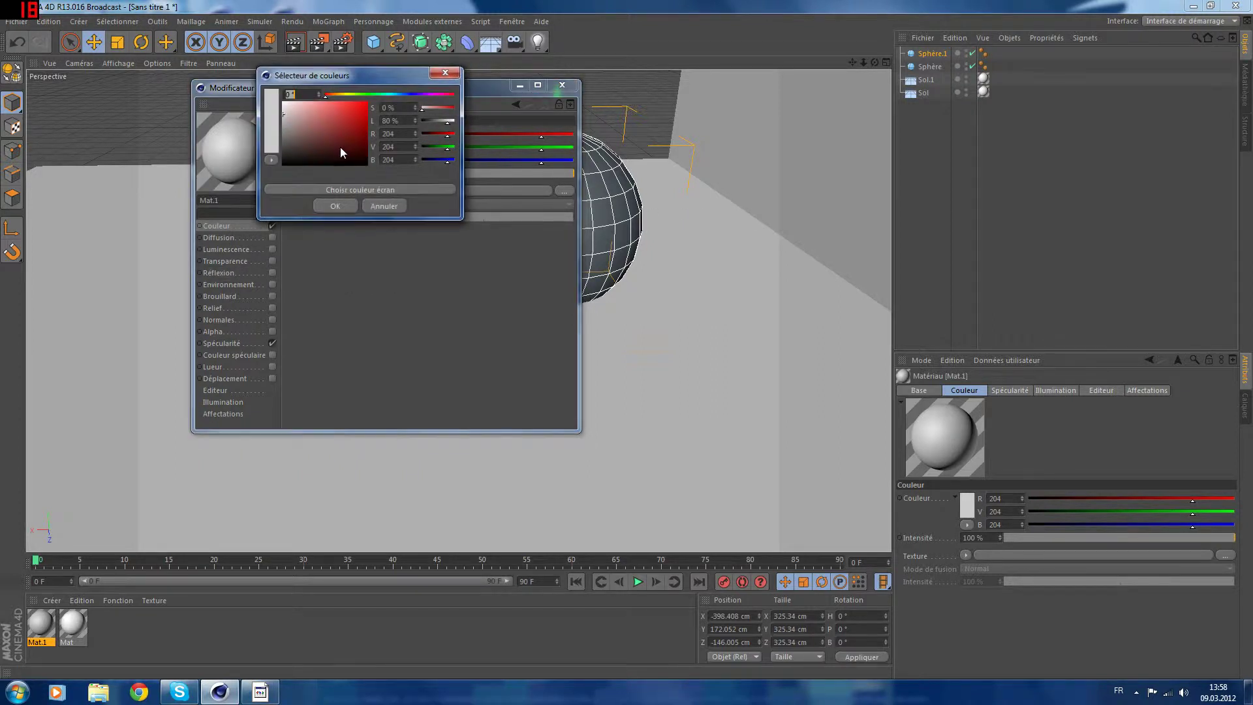
pyautogui.click(383, 96)
pyautogui.moveTo(383, 96); pyautogui.dragTo(424, 101)
pyautogui.click(343, 122)
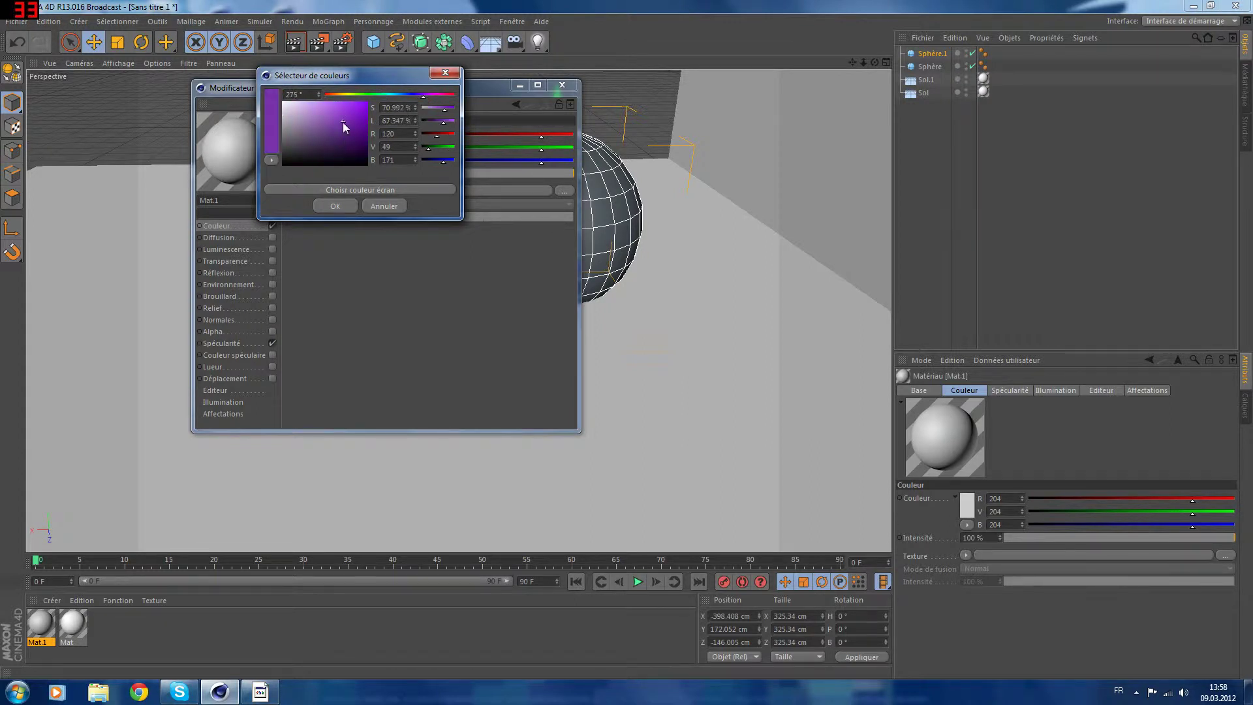
pyautogui.moveTo(428, 98); pyautogui.dragTo(431, 101)
pyautogui.click(335, 206)
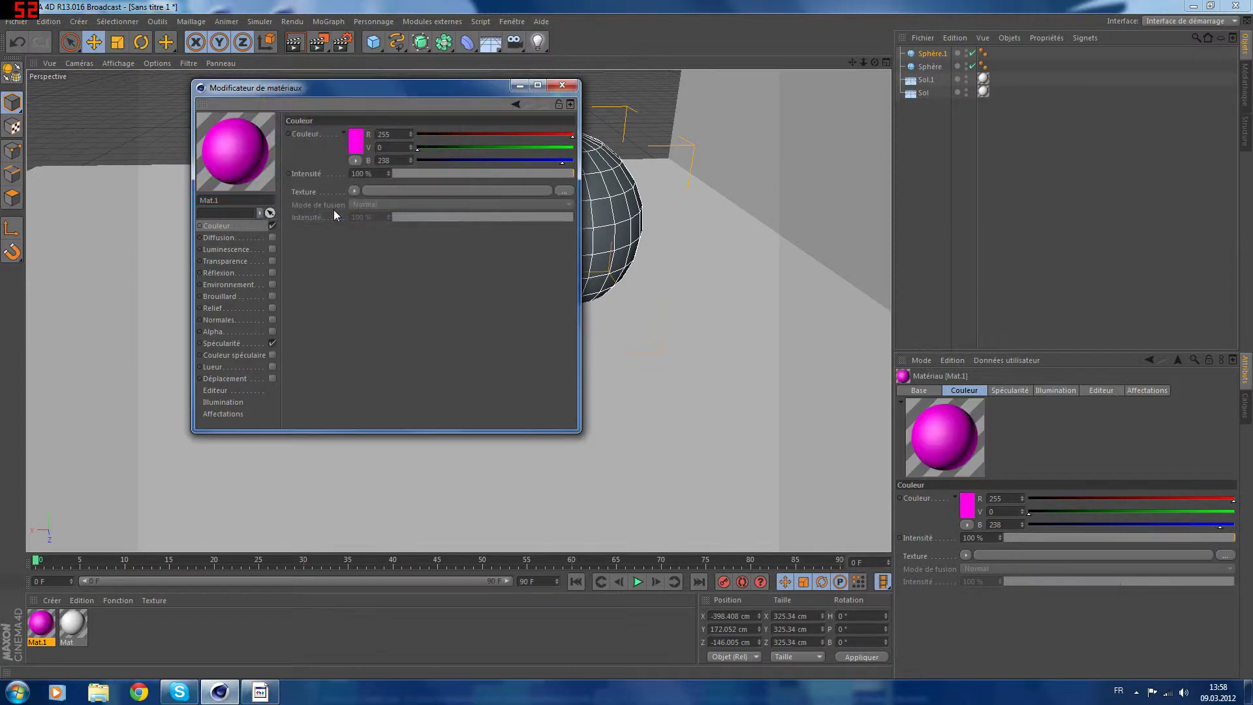
# Enable transparency on the magenta material at about 70 % intensity, leaving luminescence off
pyautogui.click(272, 249)
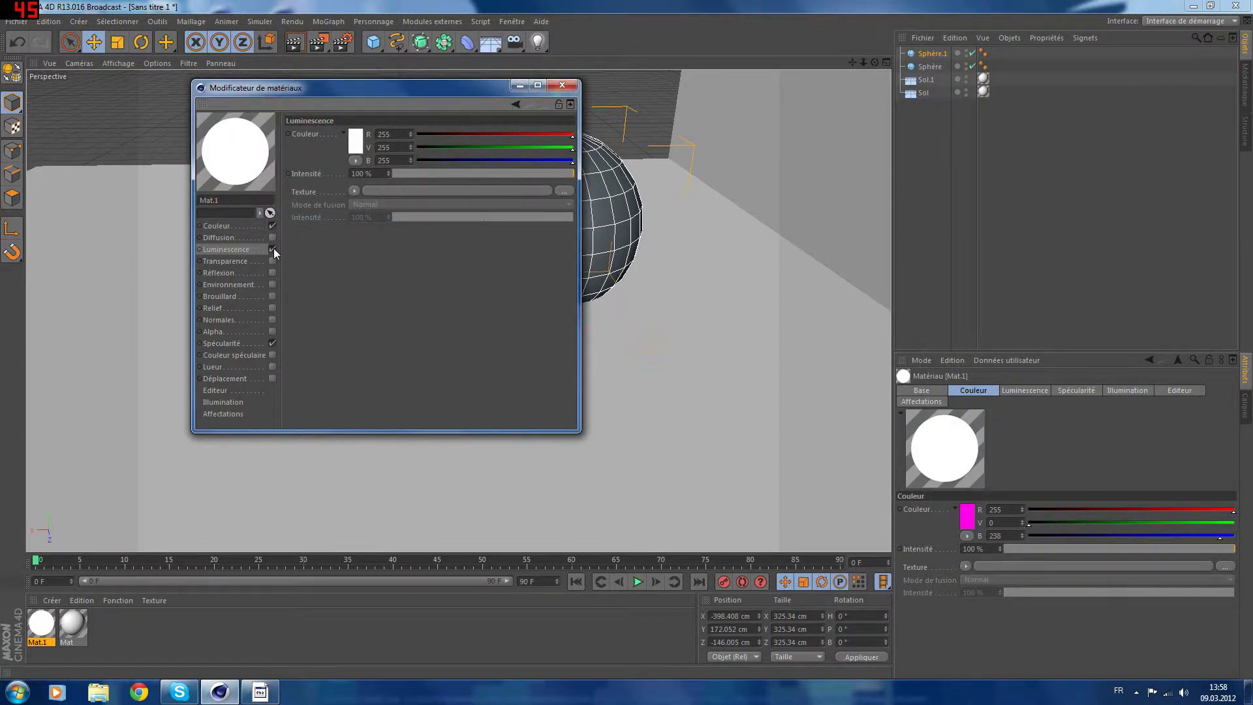
pyautogui.click(272, 250)
pyautogui.click(272, 261)
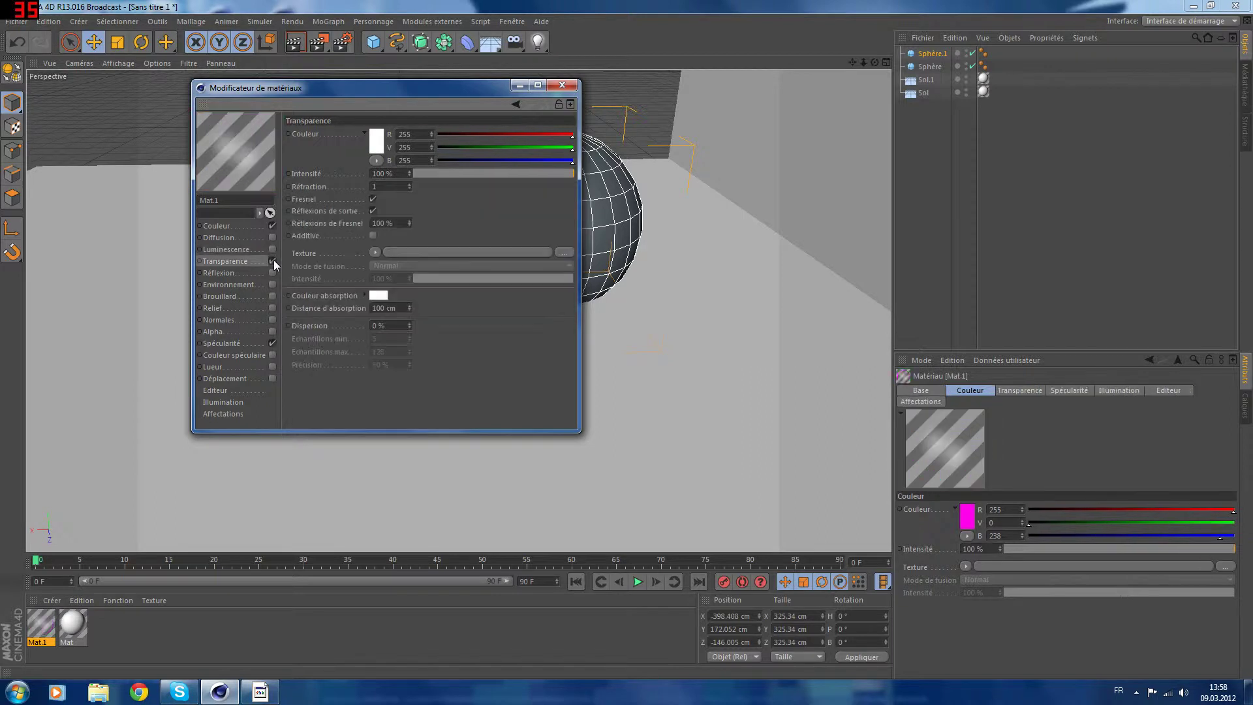
pyautogui.click(456, 172)
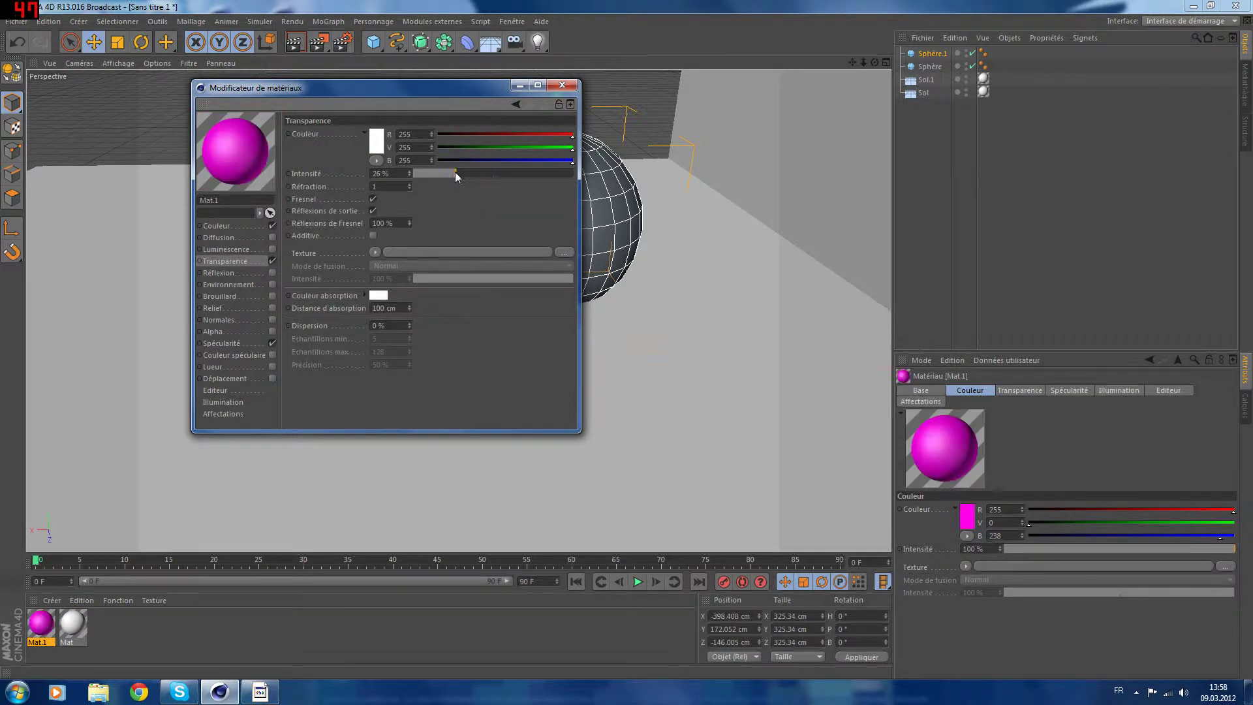
pyautogui.moveTo(488, 175); pyautogui.dragTo(527, 174)
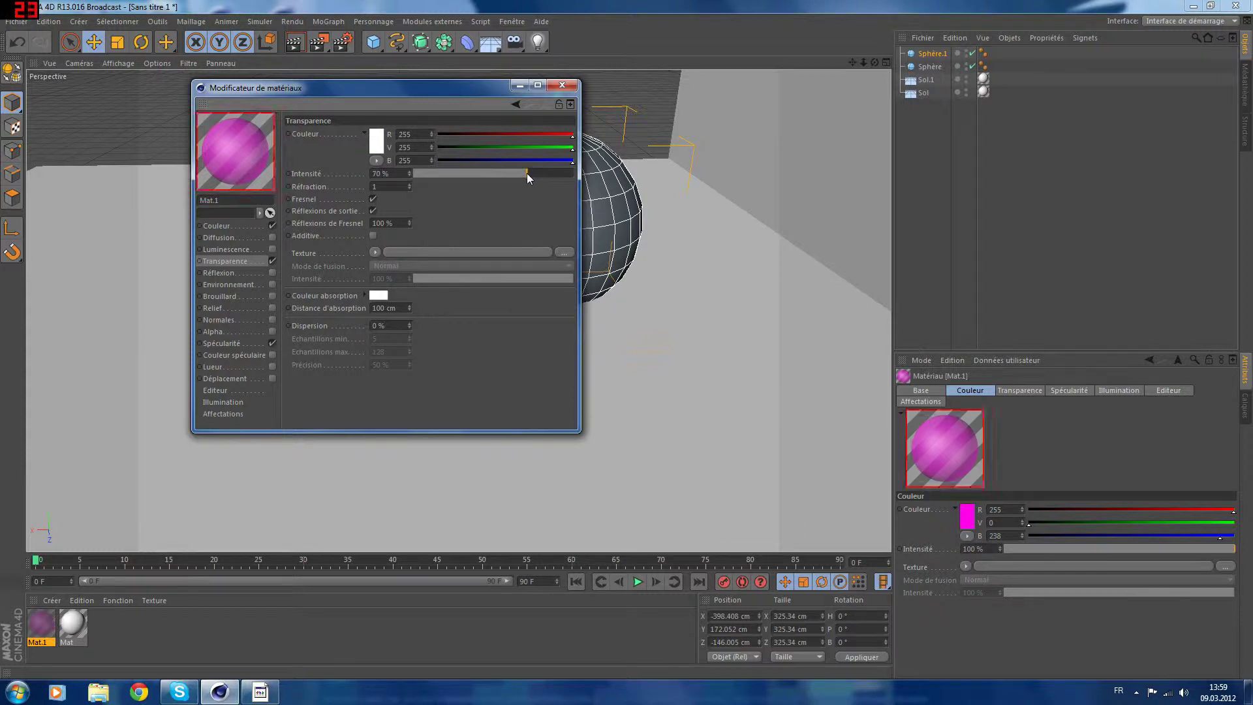
# Disable the material's specularity and enable reflection at about 52 % intensity with a Fresnel texture at about 41 %
pyautogui.click(242, 273)
pyautogui.click(273, 343)
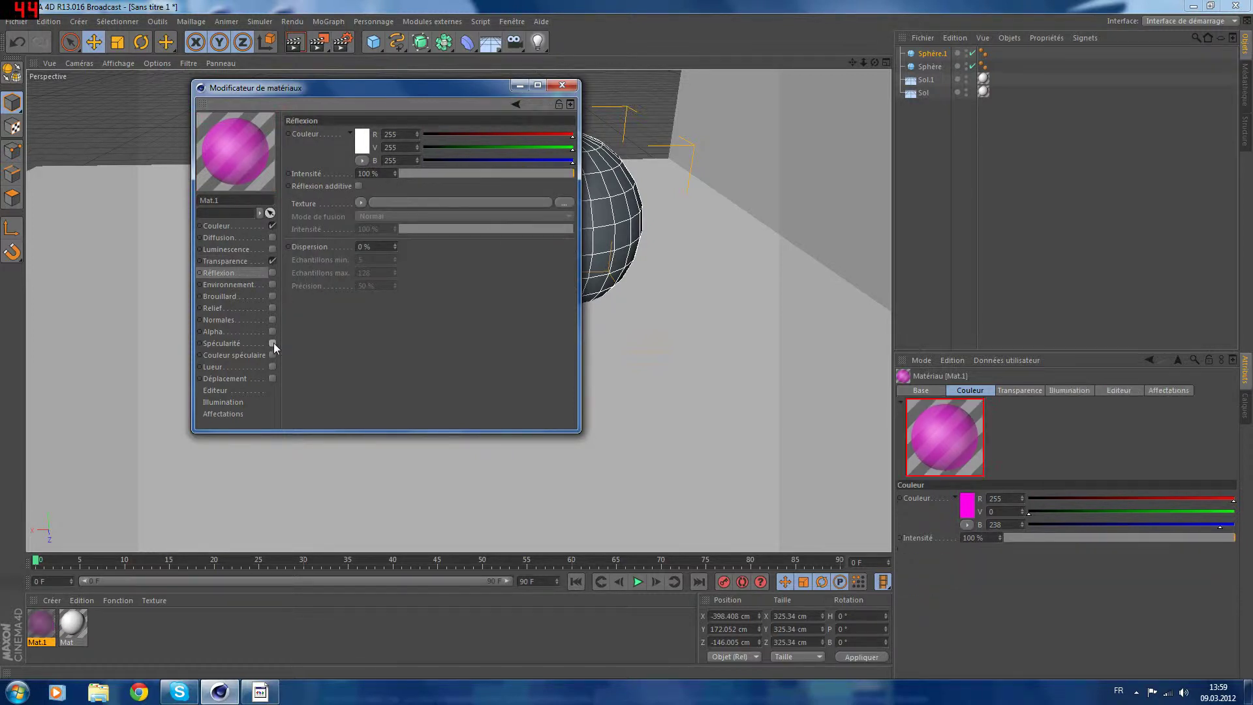
pyautogui.click(272, 274)
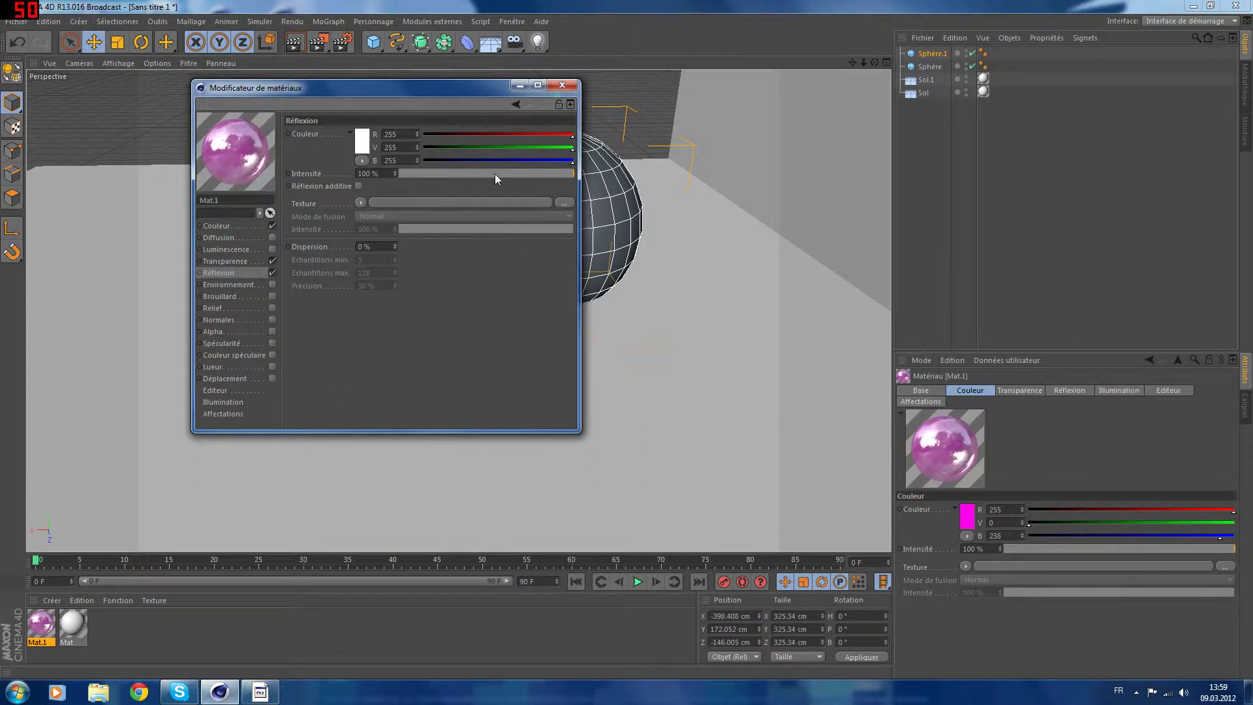
pyautogui.moveTo(540, 174); pyautogui.dragTo(478, 174)
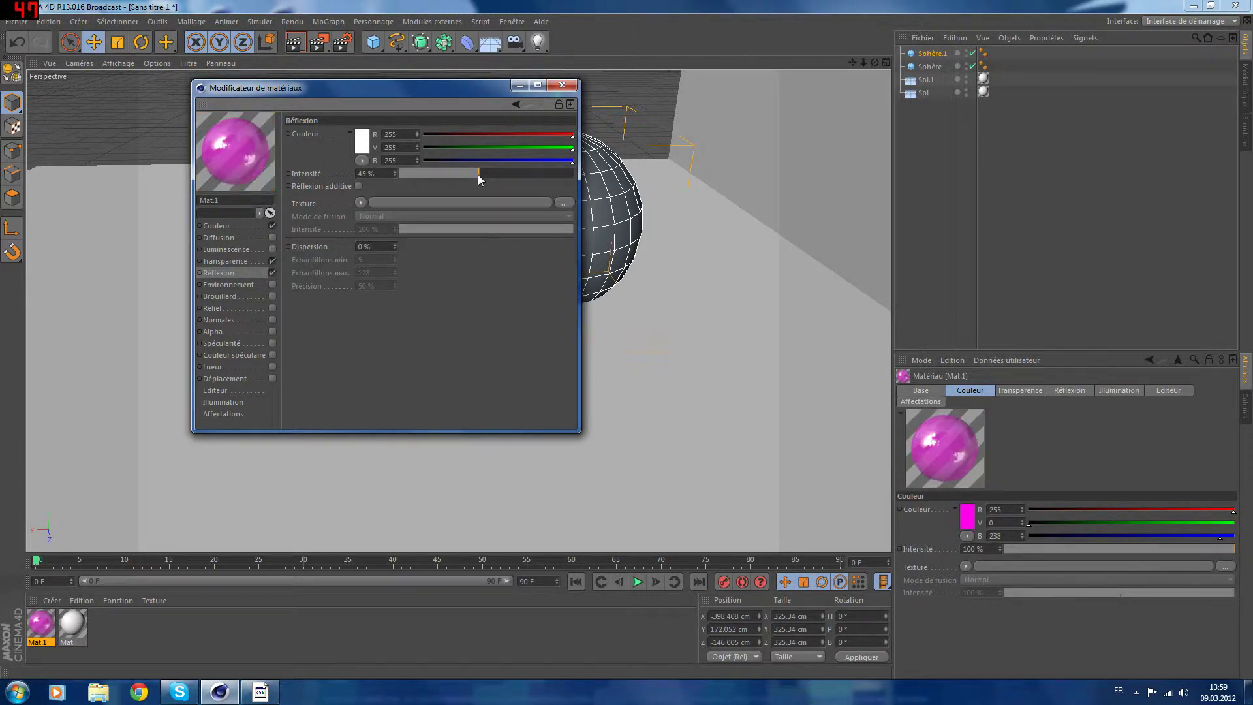
pyautogui.click(363, 202)
pyautogui.click(394, 354)
pyautogui.moveTo(450, 269); pyautogui.dragTo(472, 272)
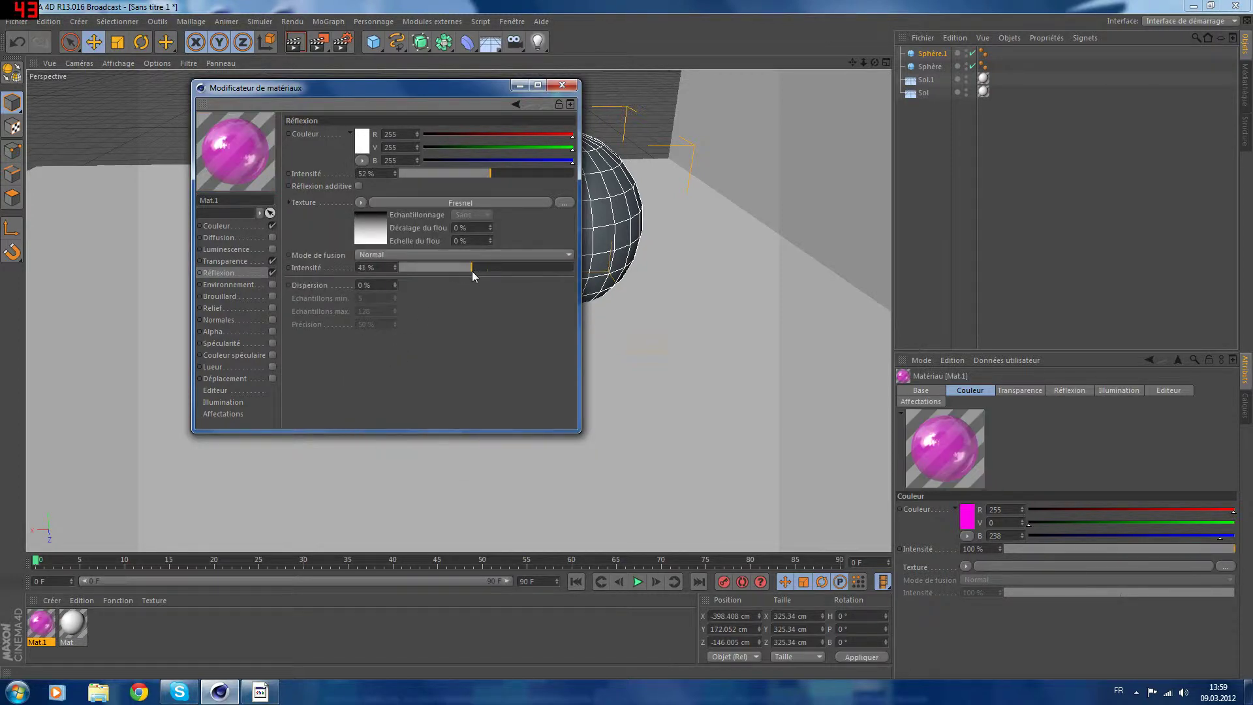
# Apply the magenta material to the larger outer sphere and test-render the view
pyautogui.click(563, 87)
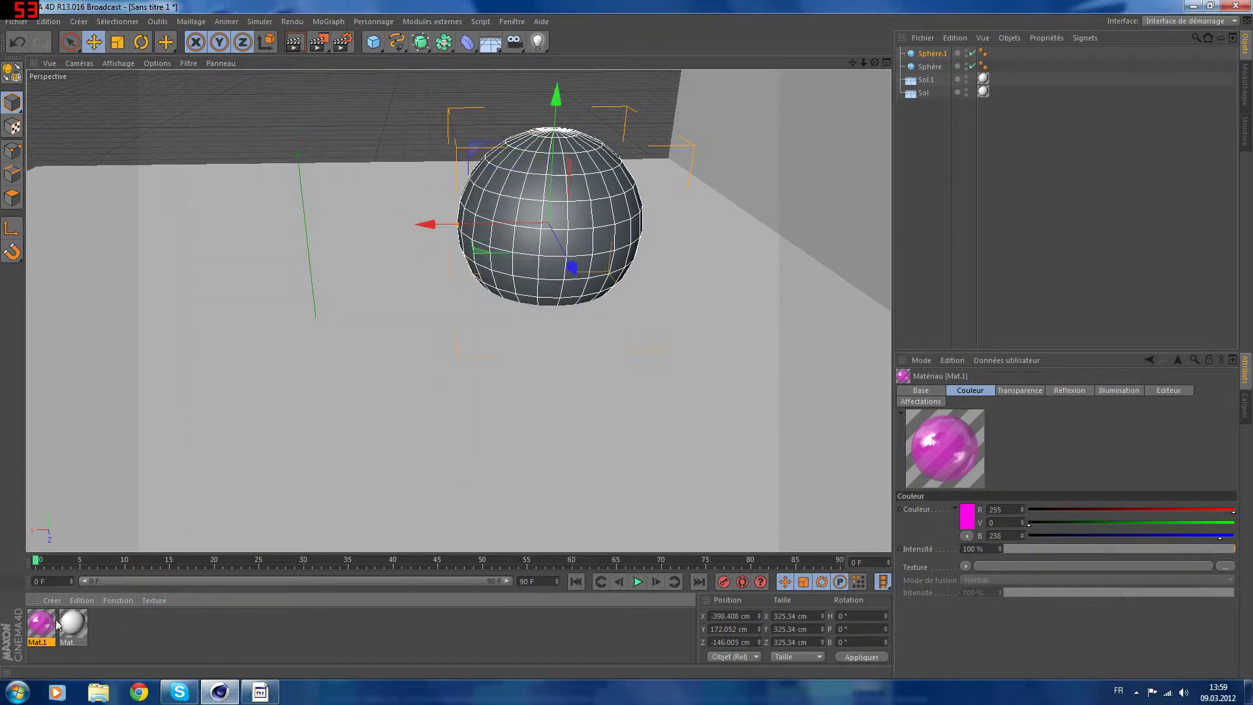
pyautogui.moveTo(604, 197); pyautogui.dragTo(605, 204)
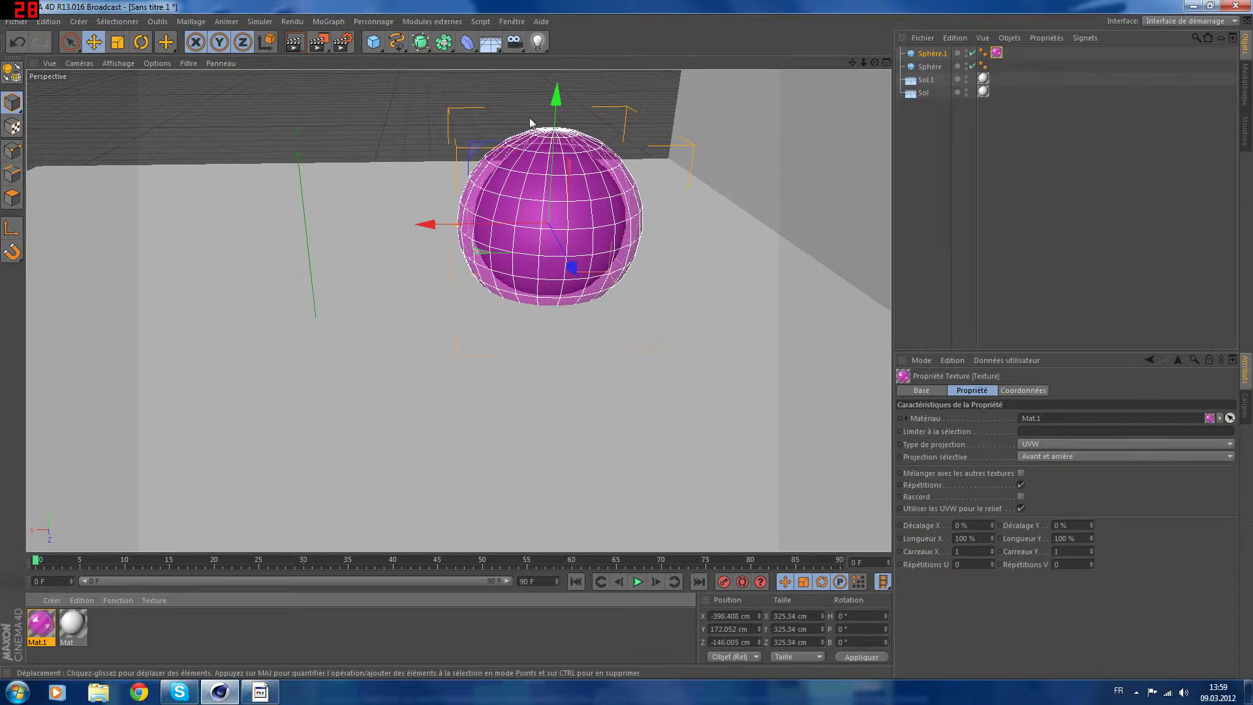
pyautogui.click(295, 42)
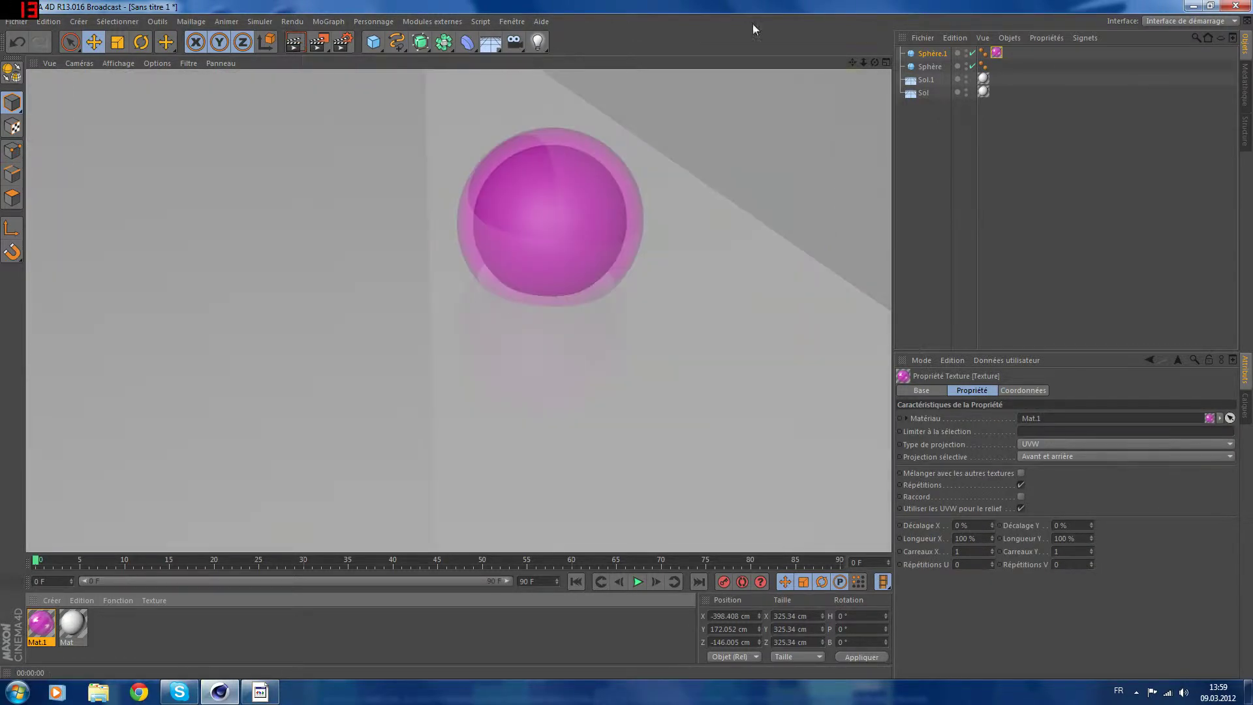
# Apply the white reflective material to the smaller inner sphere and test-render the view
pyautogui.moveTo(875, 62); pyautogui.dragTo(856, 88)
pyautogui.moveTo(488, 85); pyautogui.dragTo(489, 70)
pyautogui.click(923, 66)
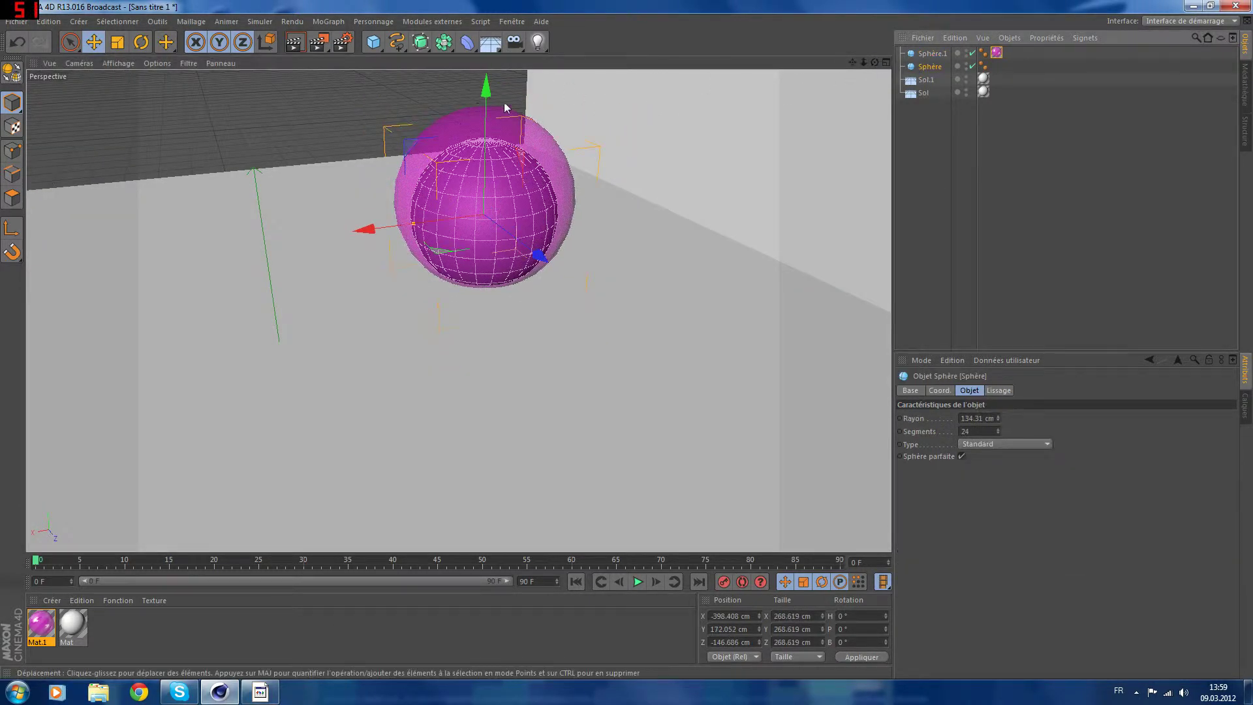
pyautogui.click(942, 234)
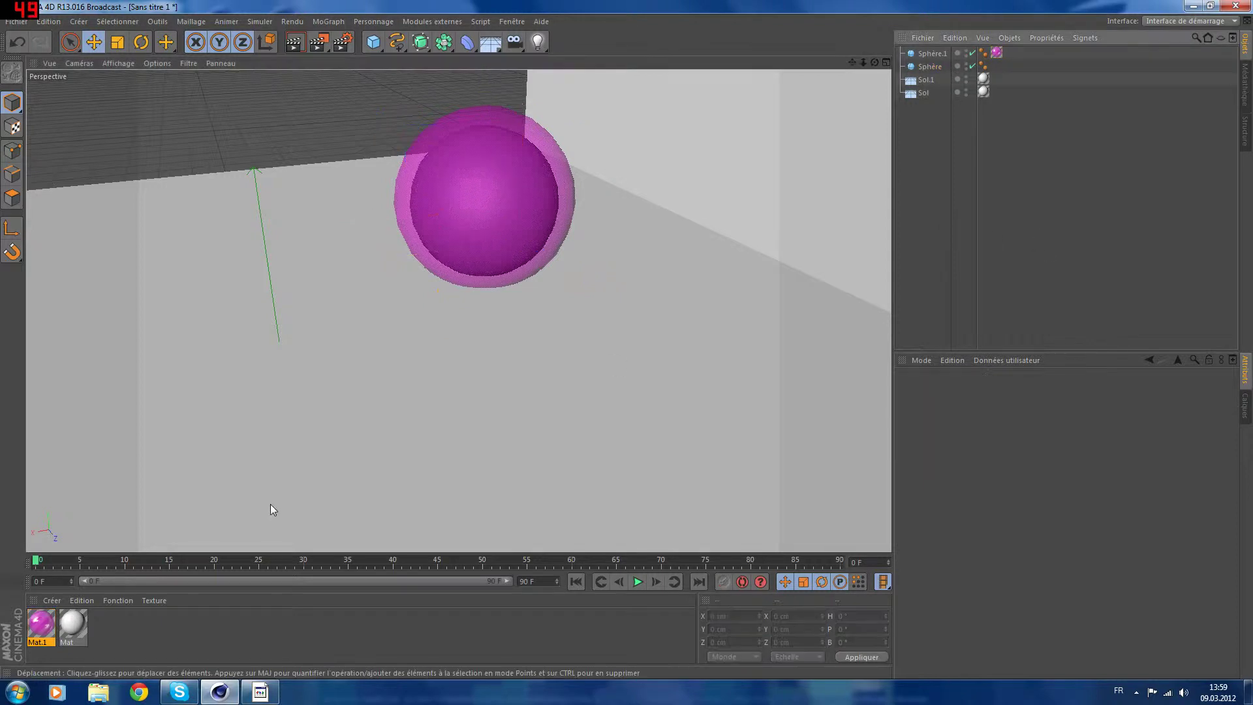
pyautogui.click(72, 630)
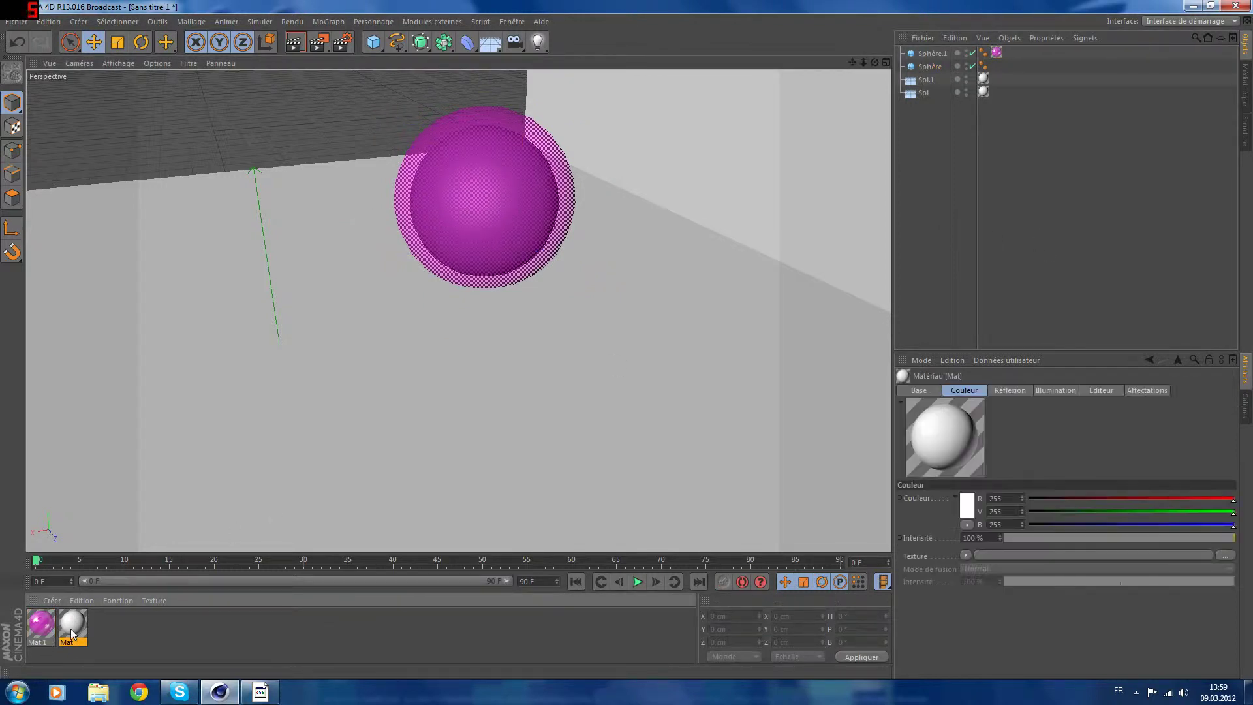
pyautogui.moveTo(942, 72); pyautogui.dragTo(942, 73)
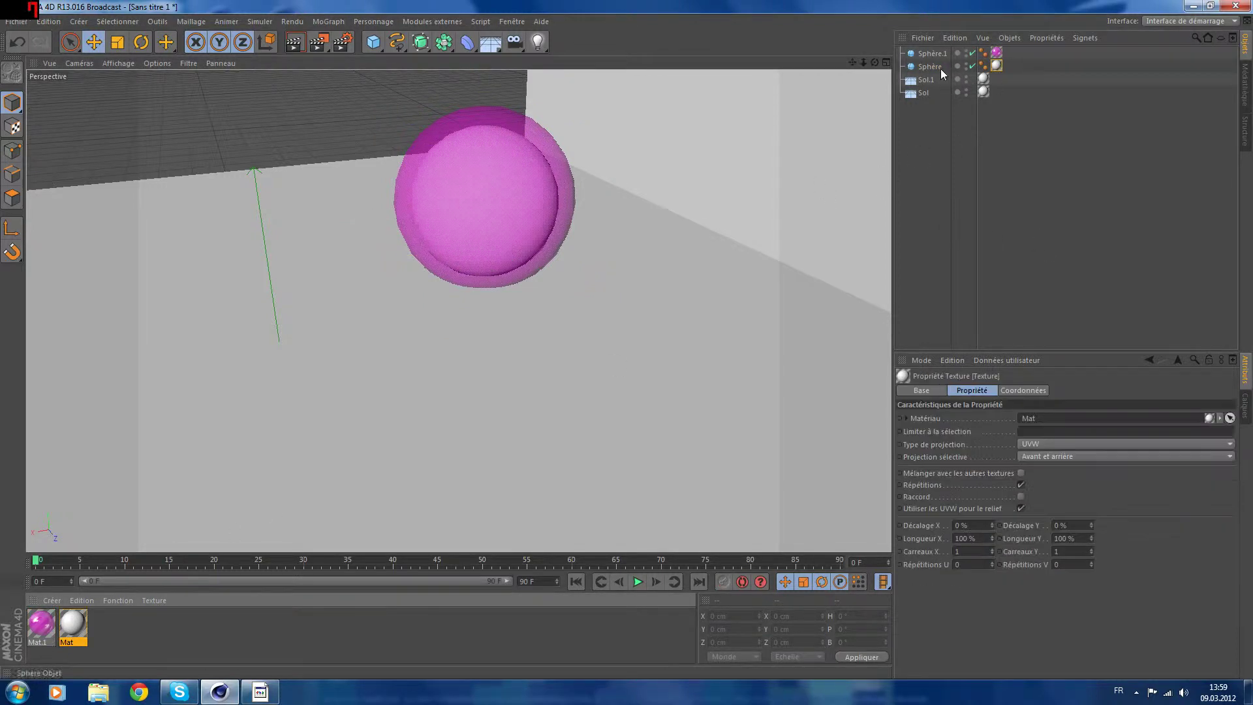
pyautogui.click(306, 38)
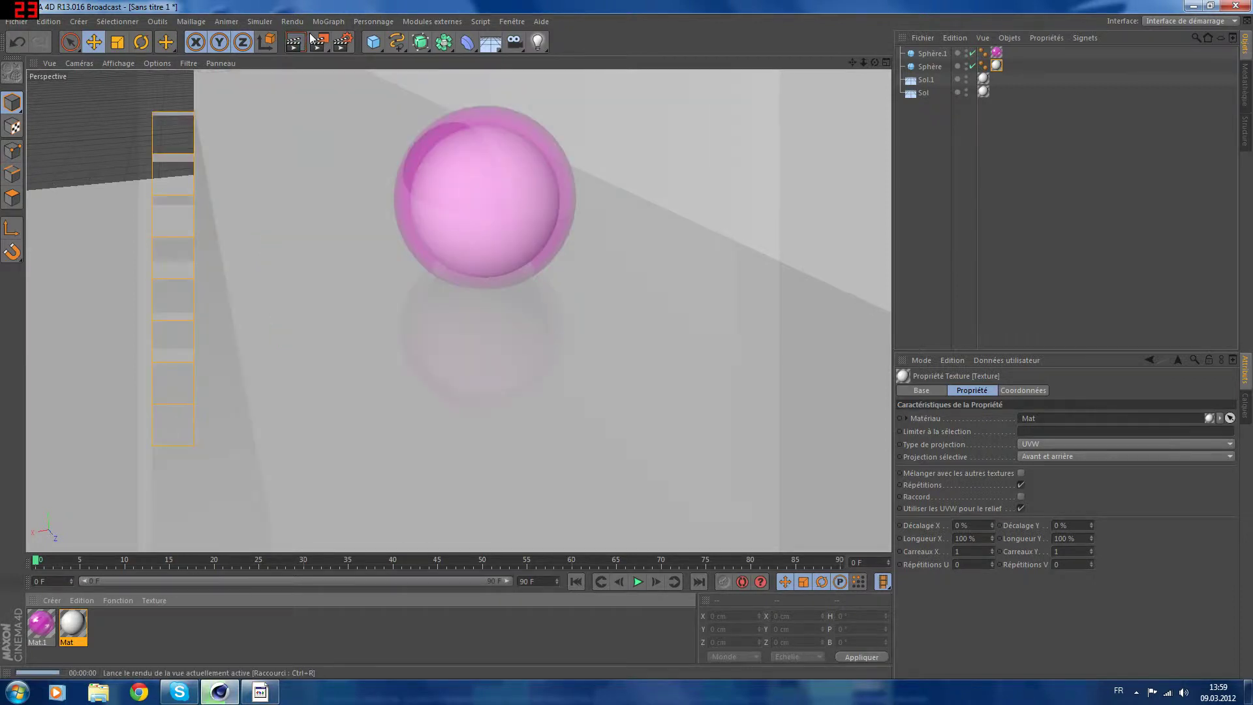
# Recolour the outer sphere's transparent material to violet, RGB 148, 0, 255, and test-render the view from a lower angle
pyautogui.moveTo(874, 62)
pyautogui.mouseDown()
pyautogui.moveTo(717, 222)
pyautogui.moveTo(872, 68)
pyautogui.mouseUp()
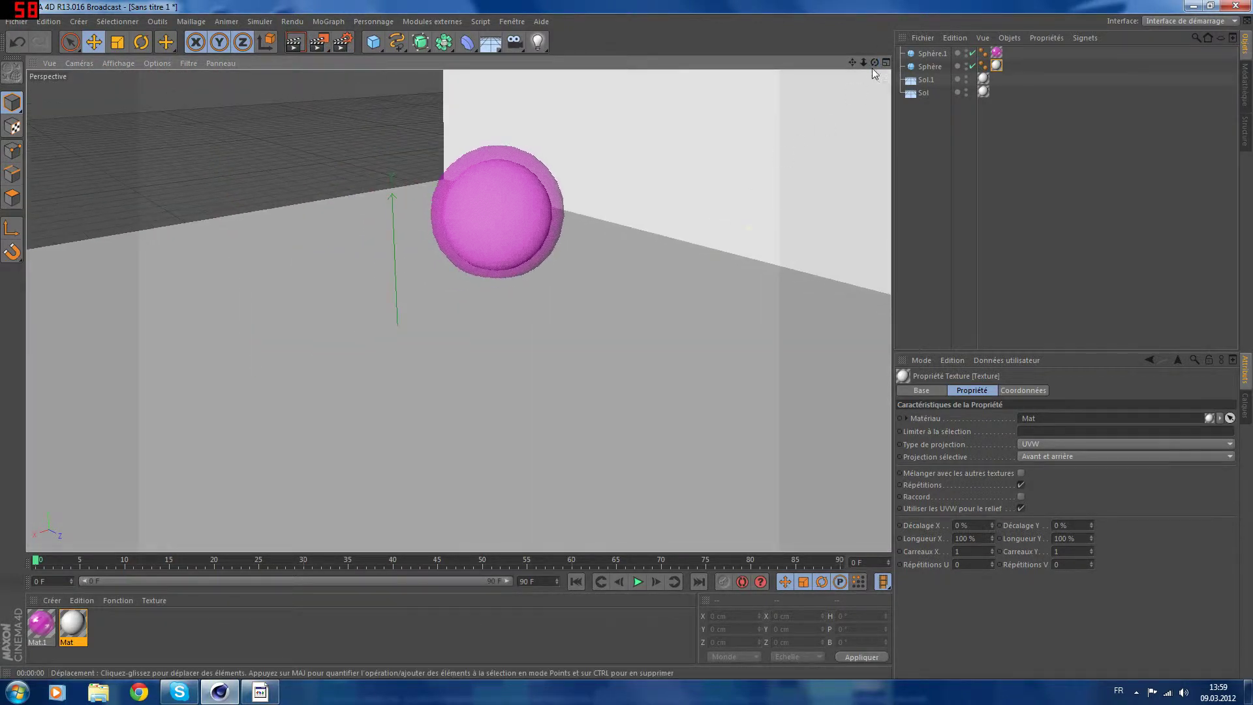
pyautogui.doubleClick(41, 626)
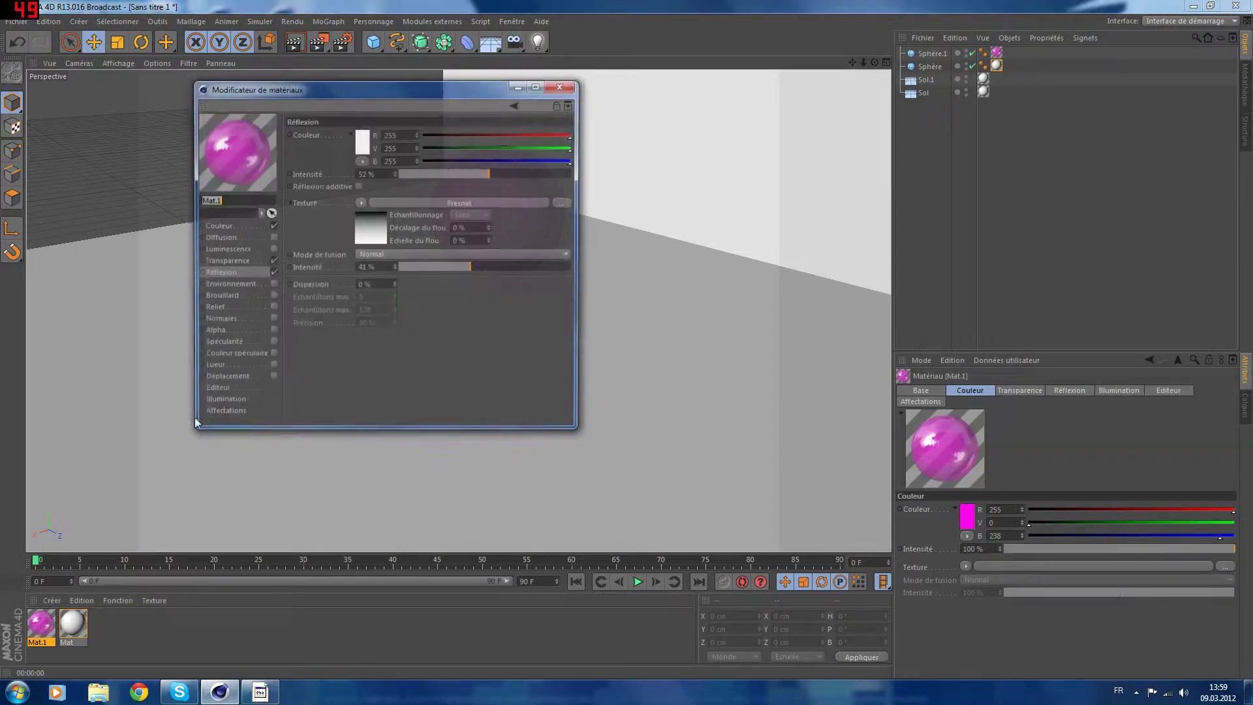
pyautogui.click(242, 225)
pyautogui.click(359, 140)
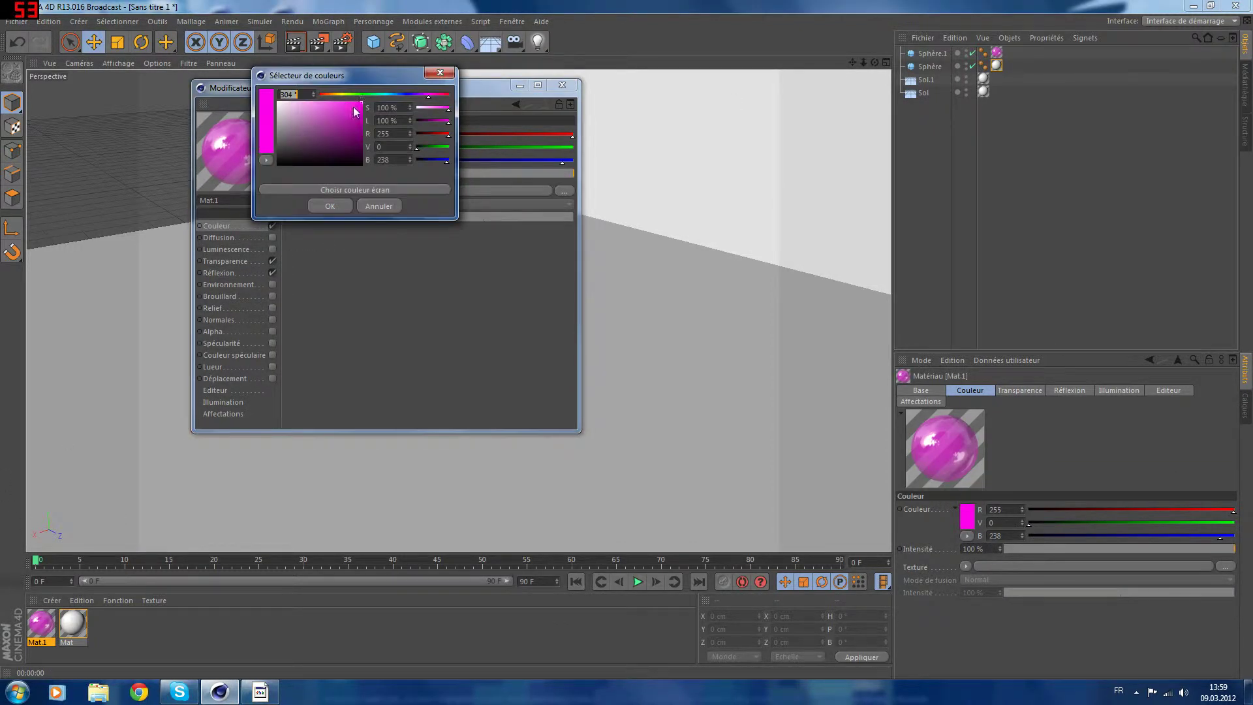
pyautogui.moveTo(414, 96); pyautogui.dragTo(420, 97)
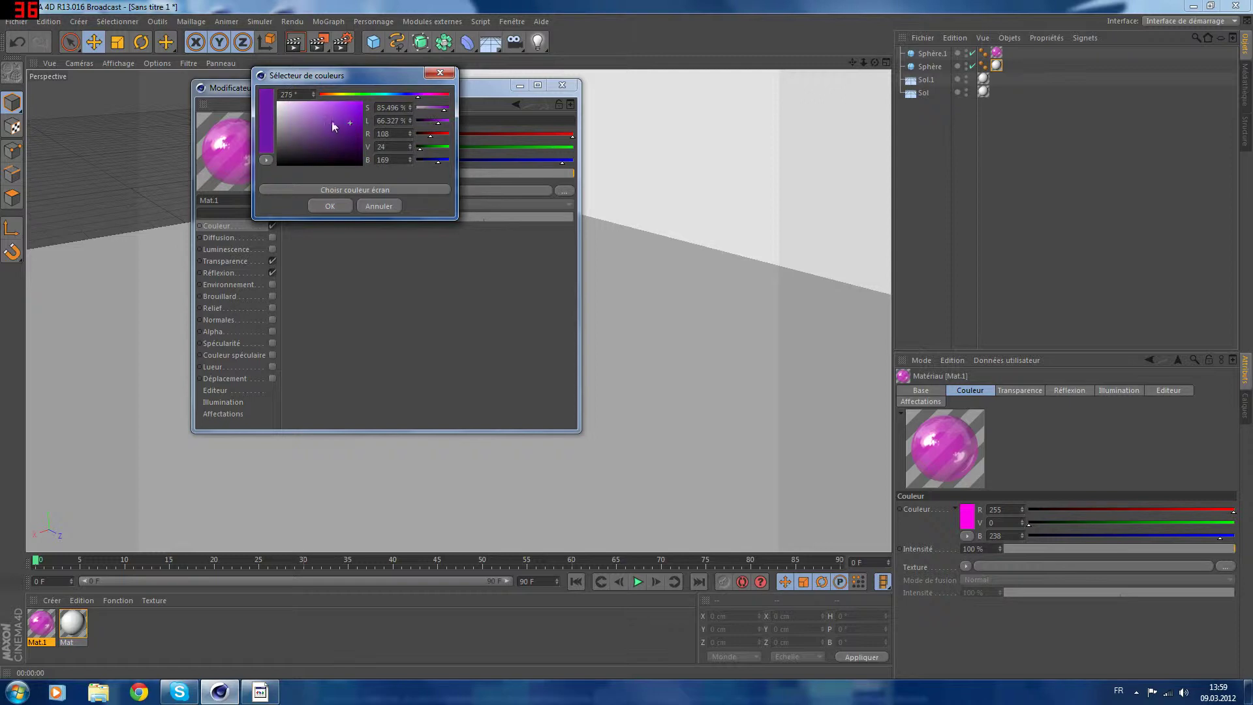
pyautogui.click(329, 206)
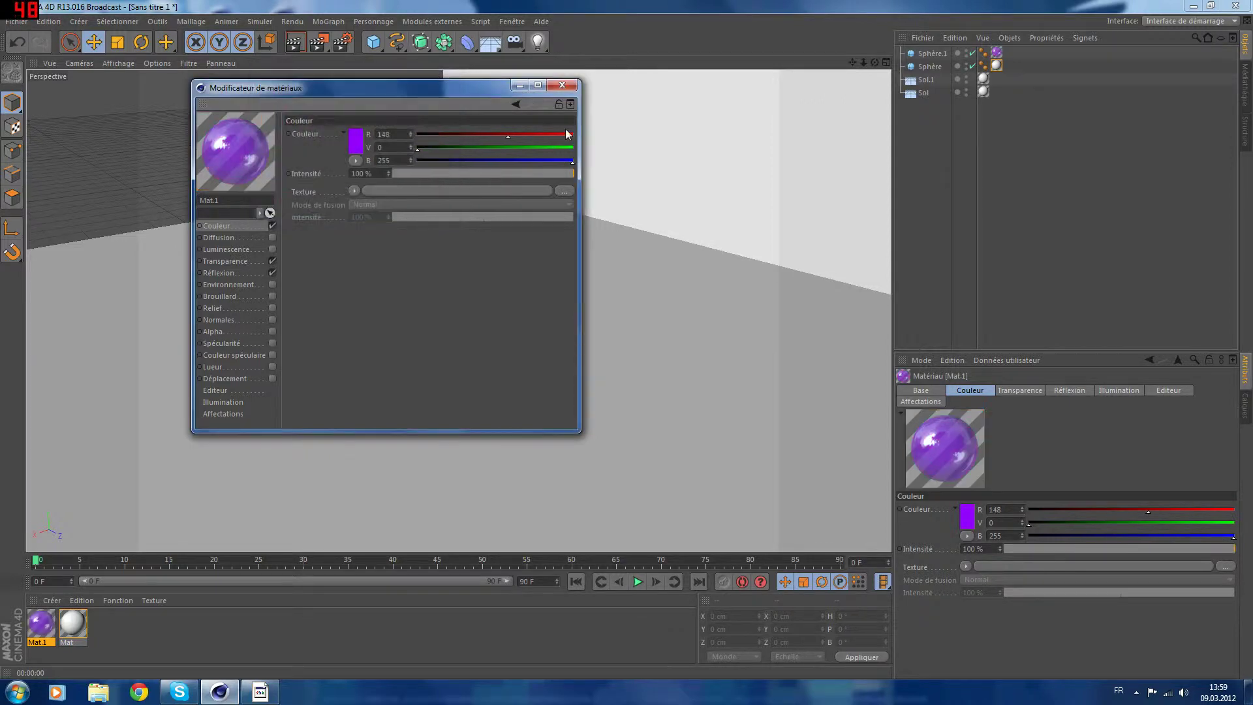
pyautogui.click(562, 85)
pyautogui.click(295, 45)
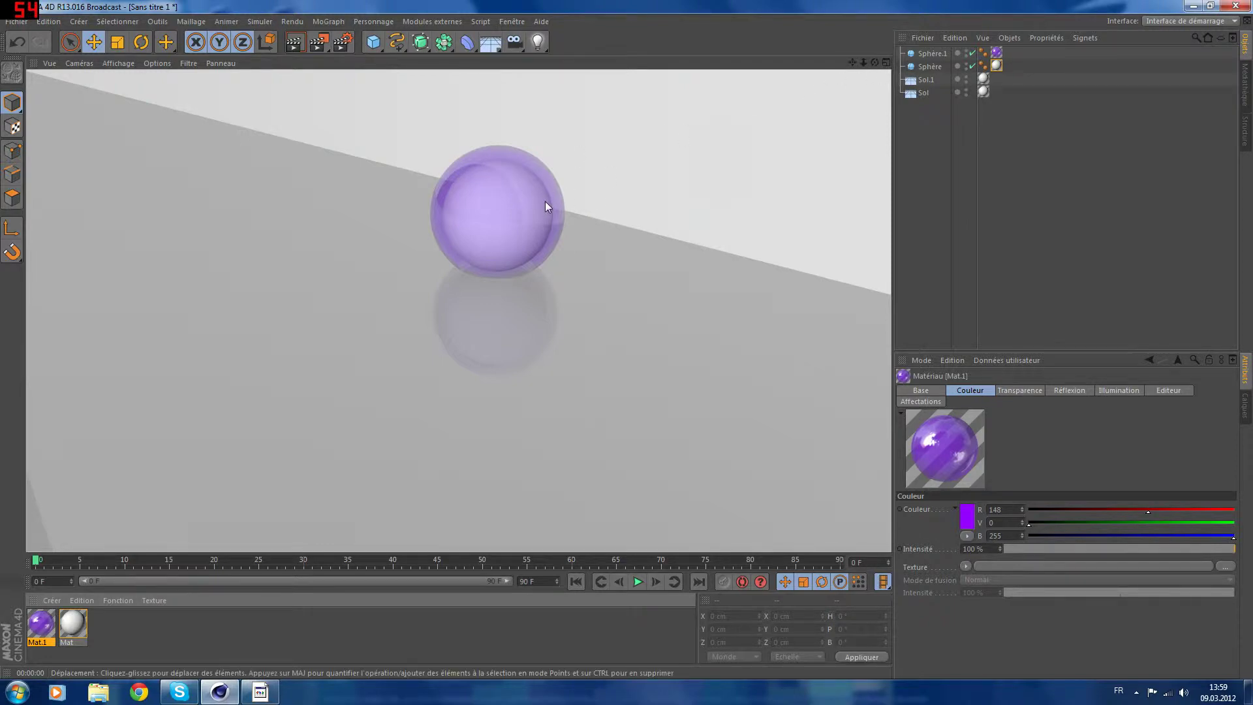
# Add a sphere and position it on the floor near the violet sphere, at about X -266, Y 143, Z 28 cm
pyautogui.moveTo(875, 62)
pyautogui.mouseDown()
pyautogui.moveTo(829, 68)
pyautogui.moveTo(856, 66)
pyautogui.mouseUp()
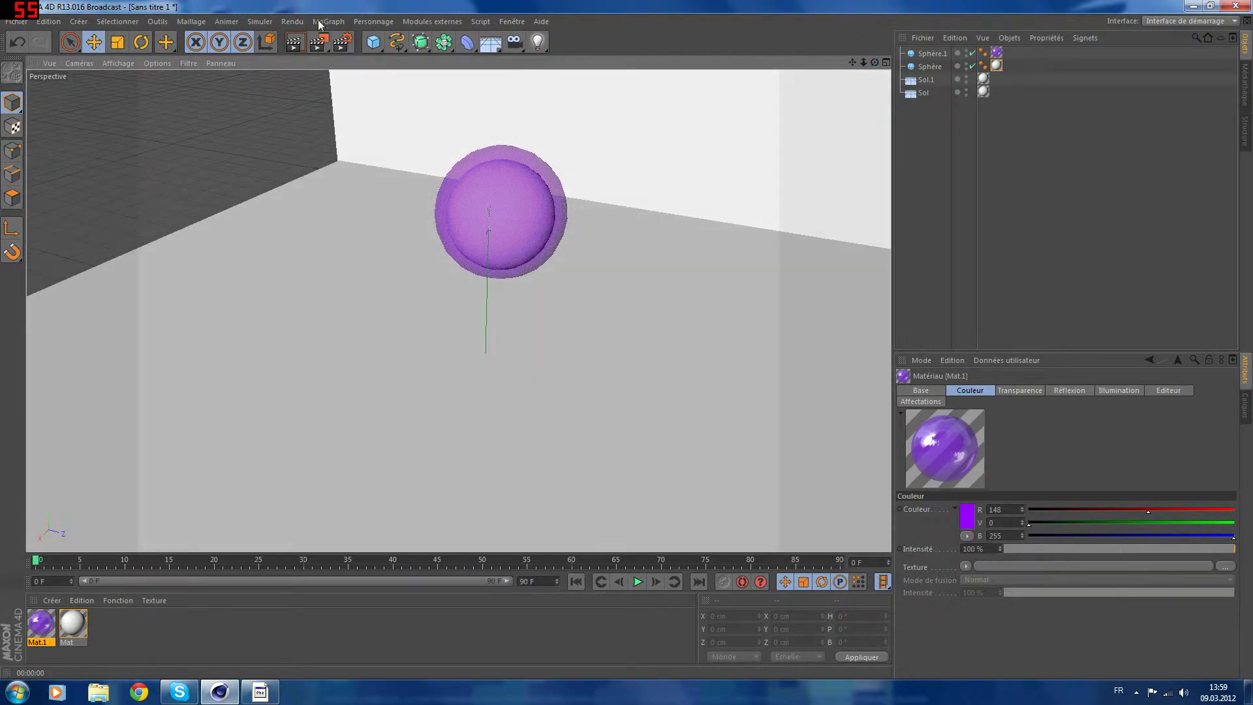
pyautogui.click(380, 43)
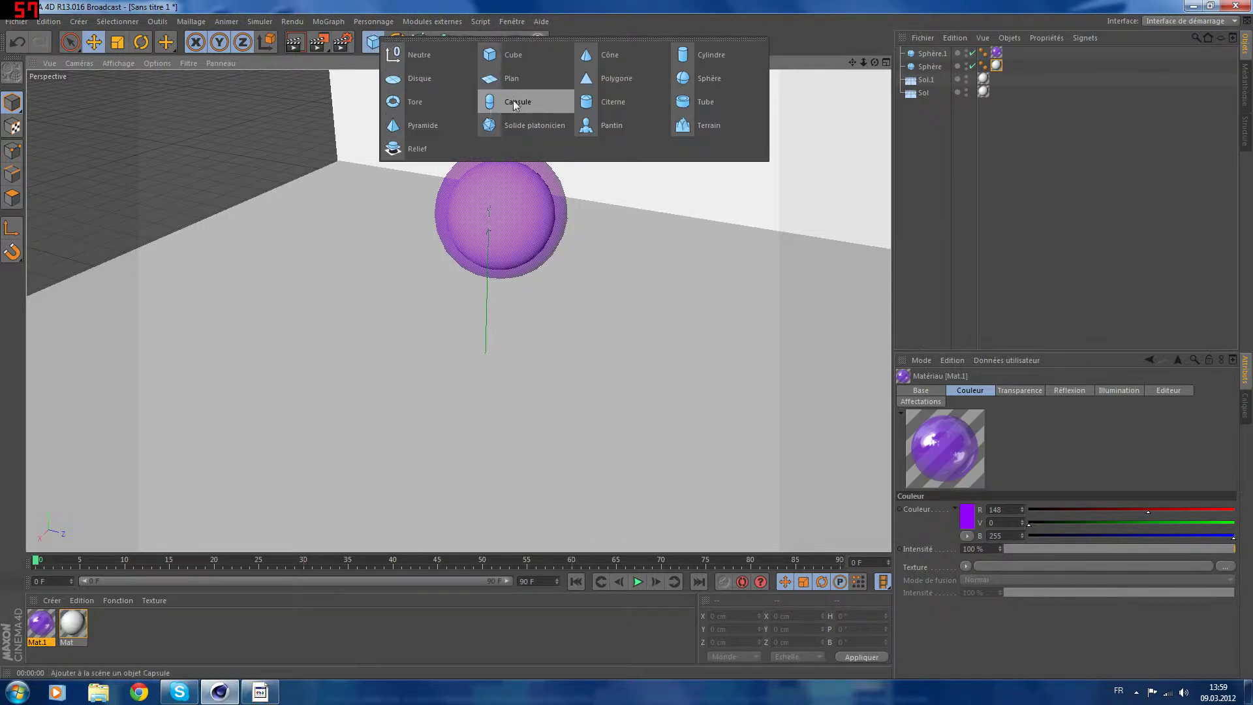
pyautogui.click(699, 84)
pyautogui.moveTo(489, 261); pyautogui.dragTo(497, 190)
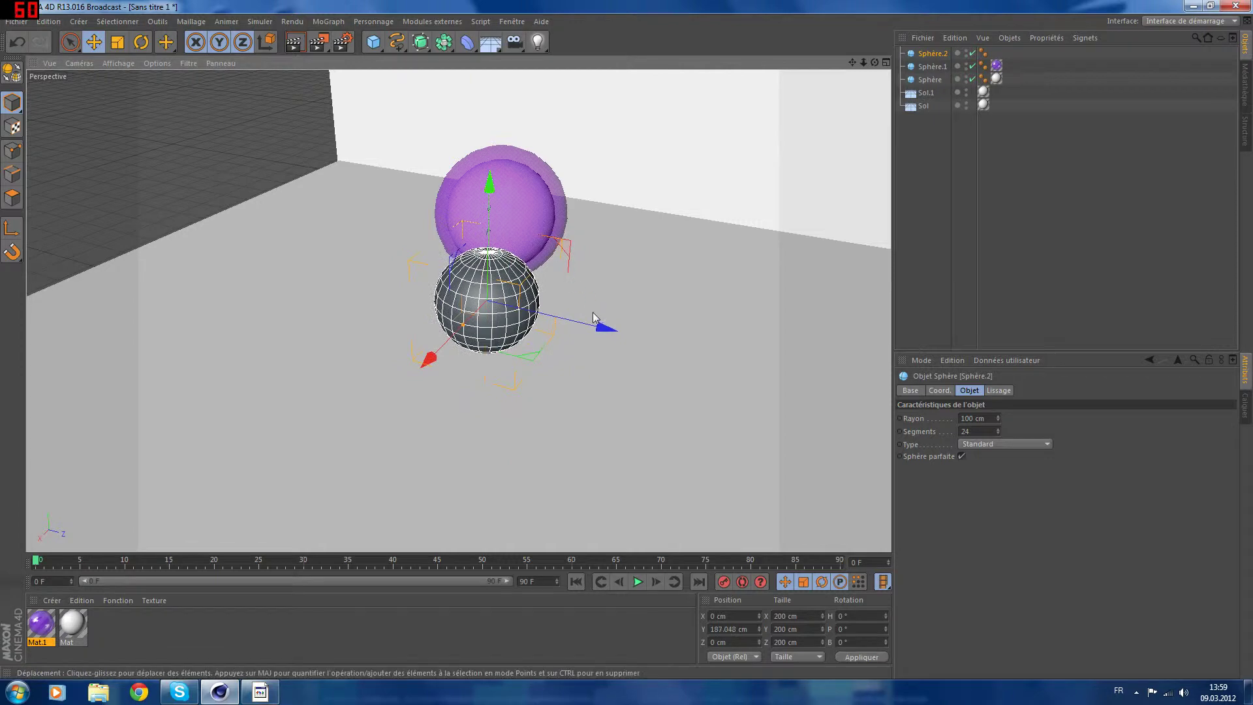
pyautogui.moveTo(483, 300); pyautogui.dragTo(651, 321)
pyautogui.moveTo(627, 388); pyautogui.dragTo(651, 335)
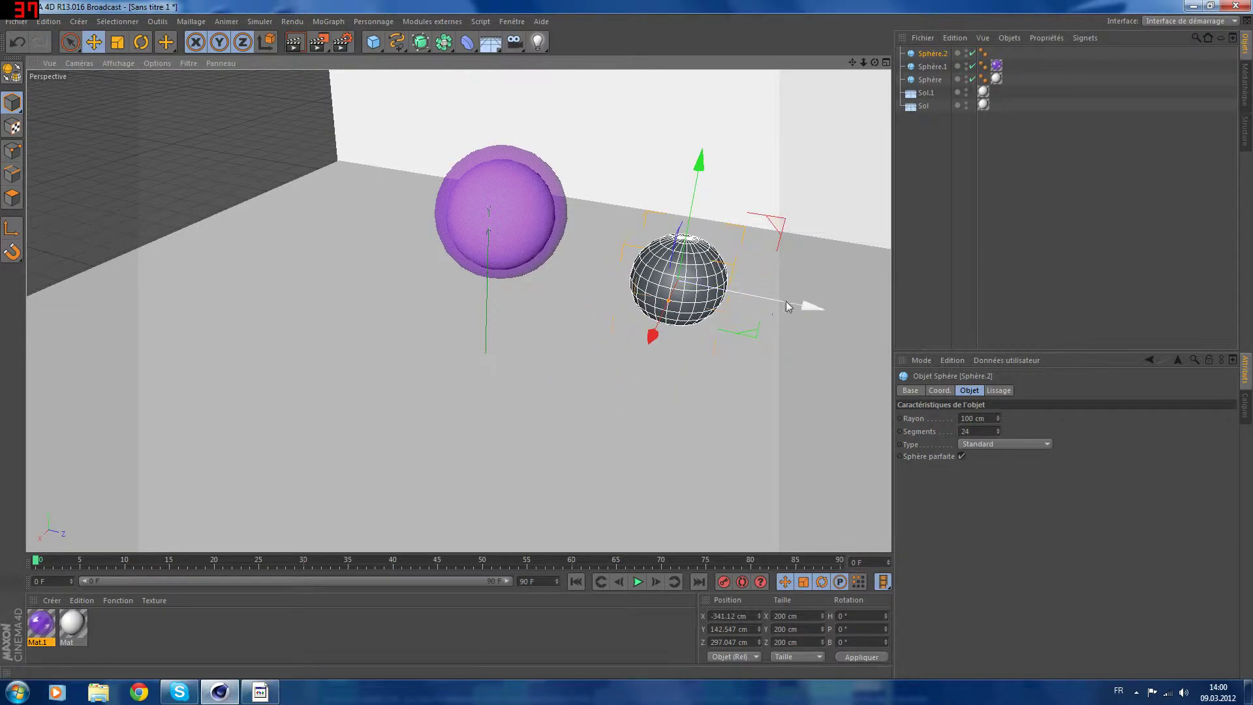
pyautogui.moveTo(788, 307); pyautogui.dragTo(643, 302)
pyautogui.moveTo(515, 308); pyautogui.dragTo(515, 315)
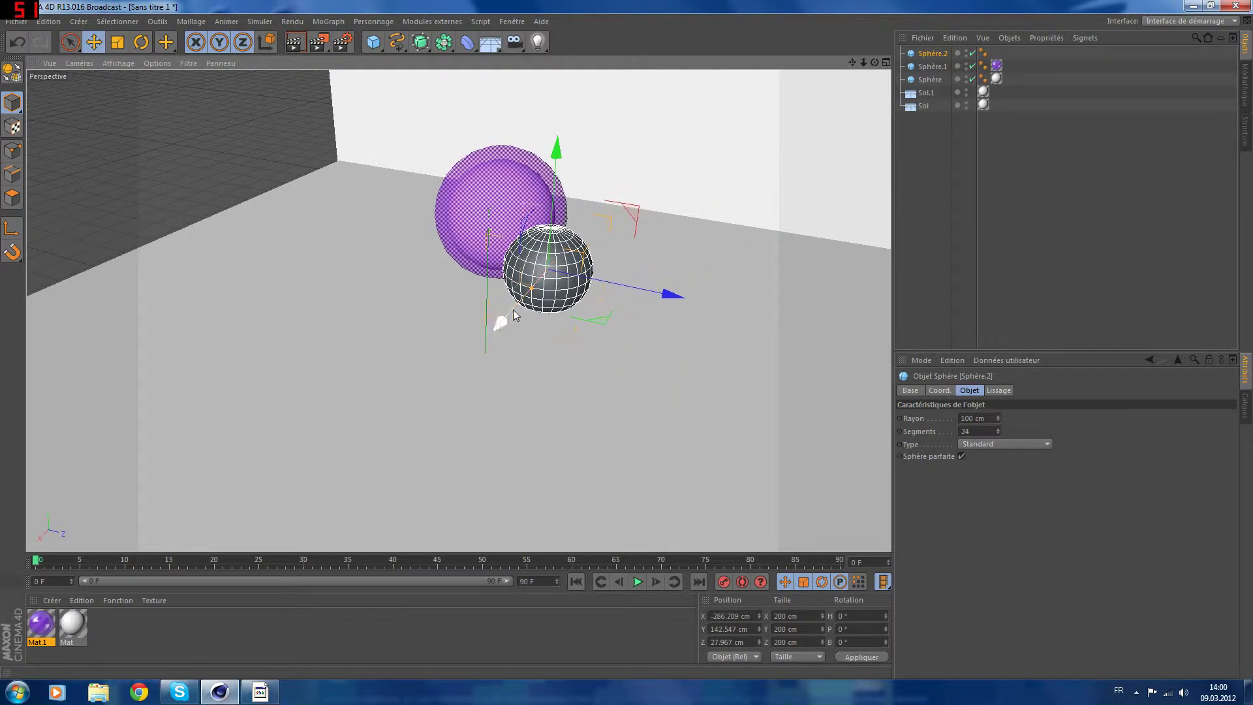
# Raise the grey sphere to about Y 152 cm and enlarge its radius to about 124 cm
pyautogui.moveTo(875, 63)
pyautogui.mouseDown()
pyautogui.moveTo(459, 311)
pyautogui.moveTo(868, 68)
pyautogui.mouseUp()
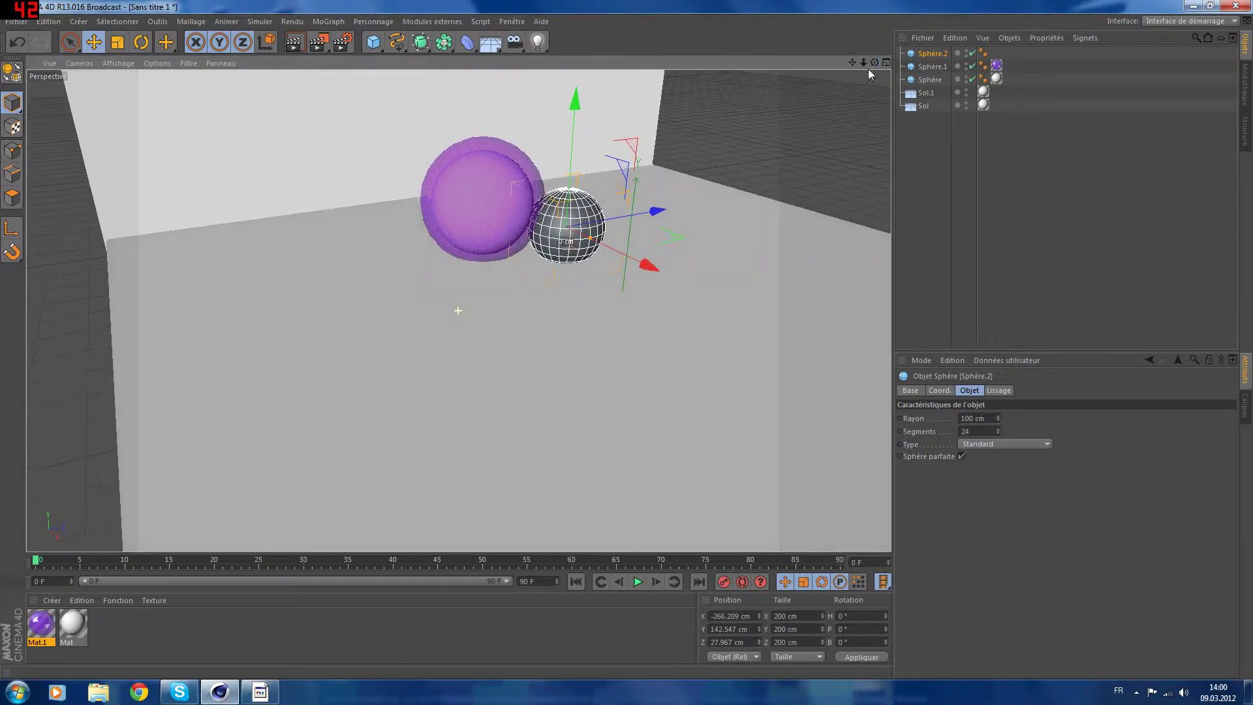
pyautogui.moveTo(573, 109); pyautogui.dragTo(576, 102)
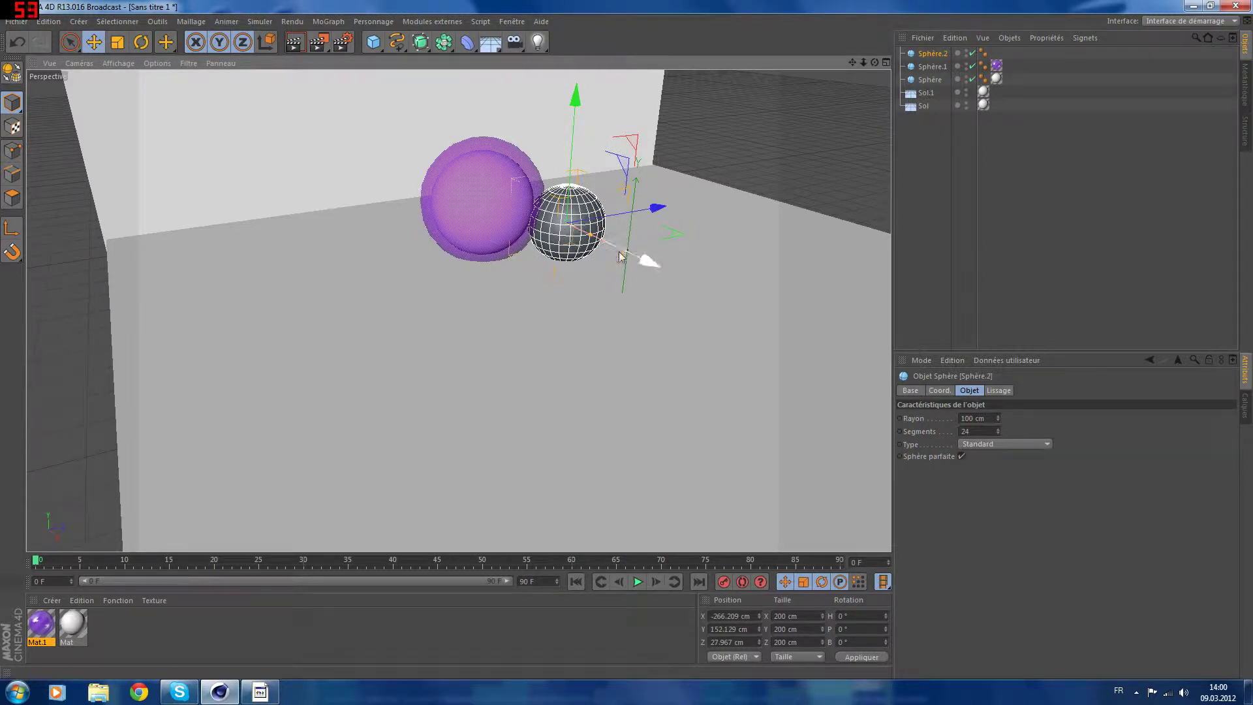
pyautogui.moveTo(591, 240); pyautogui.dragTo(620, 182)
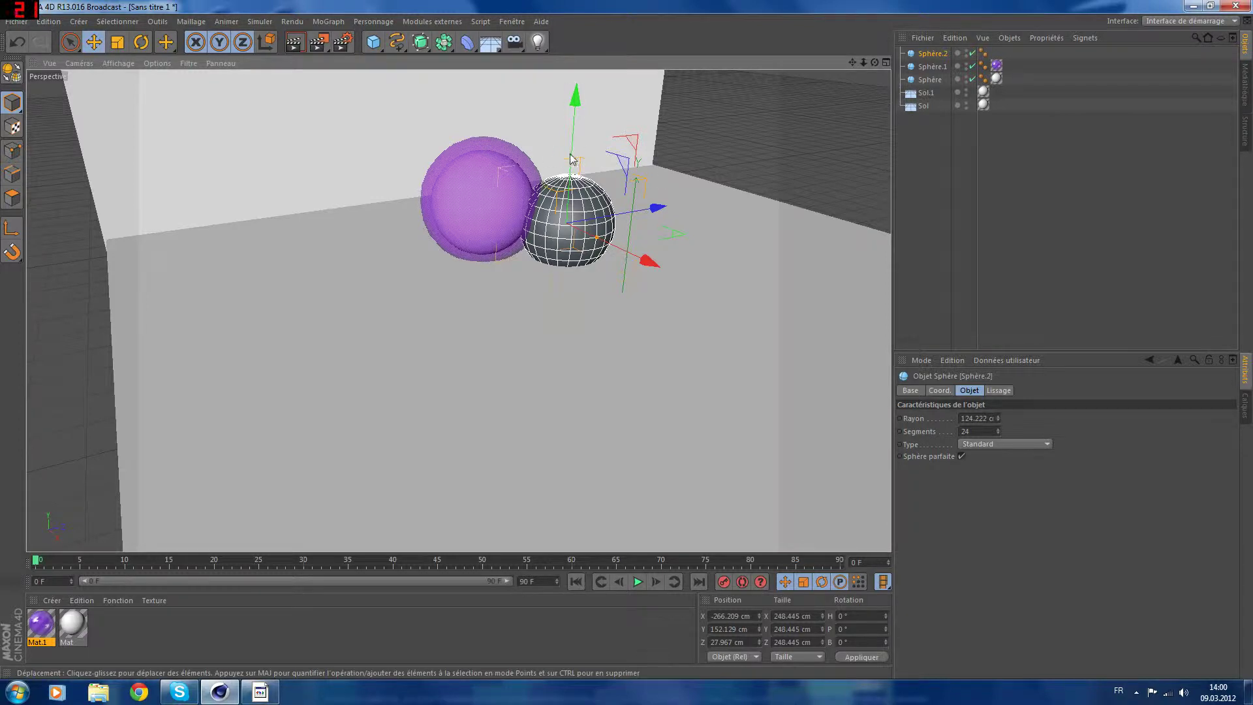
pyautogui.click(747, 186)
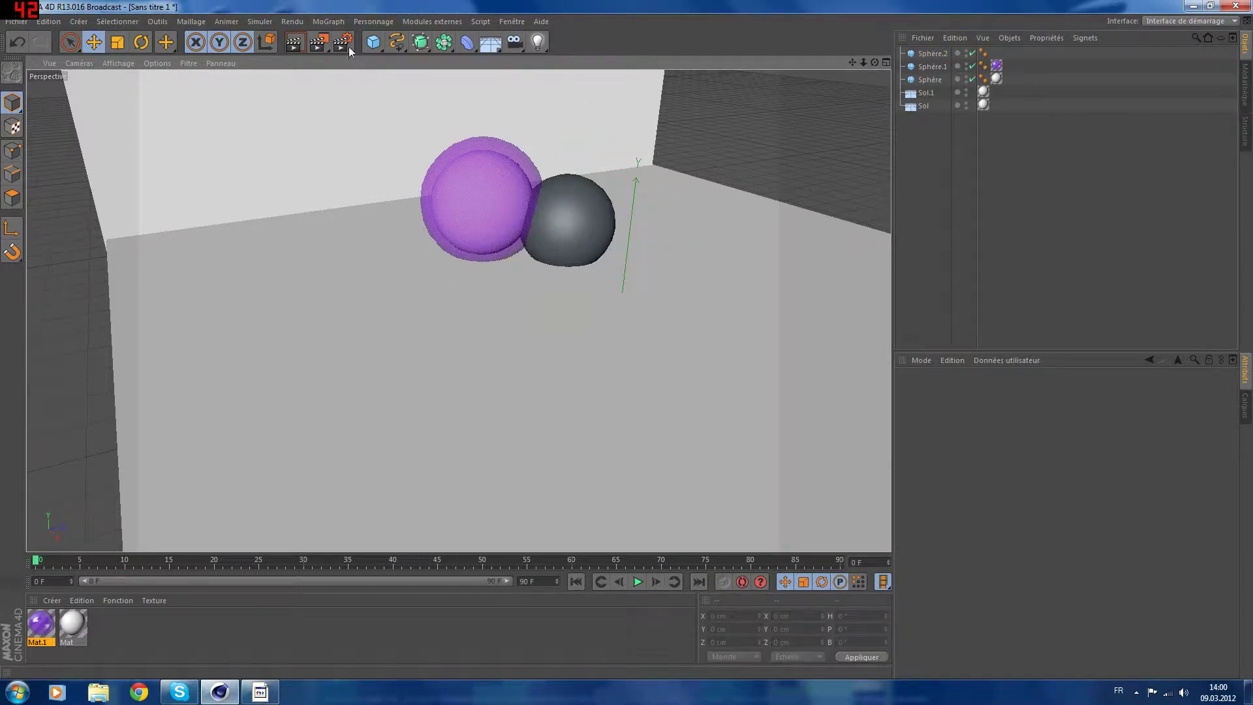
# Add another sphere with a radius of about 106 cm beside the grey one, at about X -95, Y 155, Z 134 cm
pyautogui.click(373, 44)
pyautogui.click(698, 73)
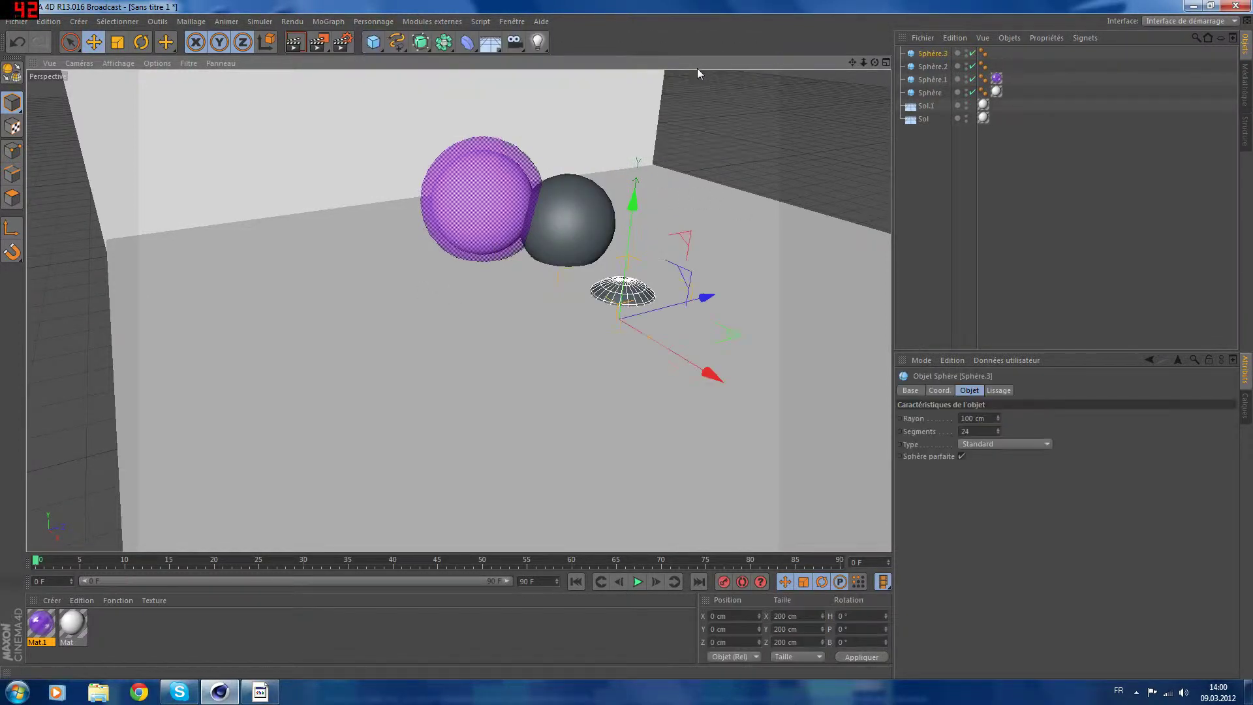
pyautogui.moveTo(632, 204); pyautogui.dragTo(640, 148)
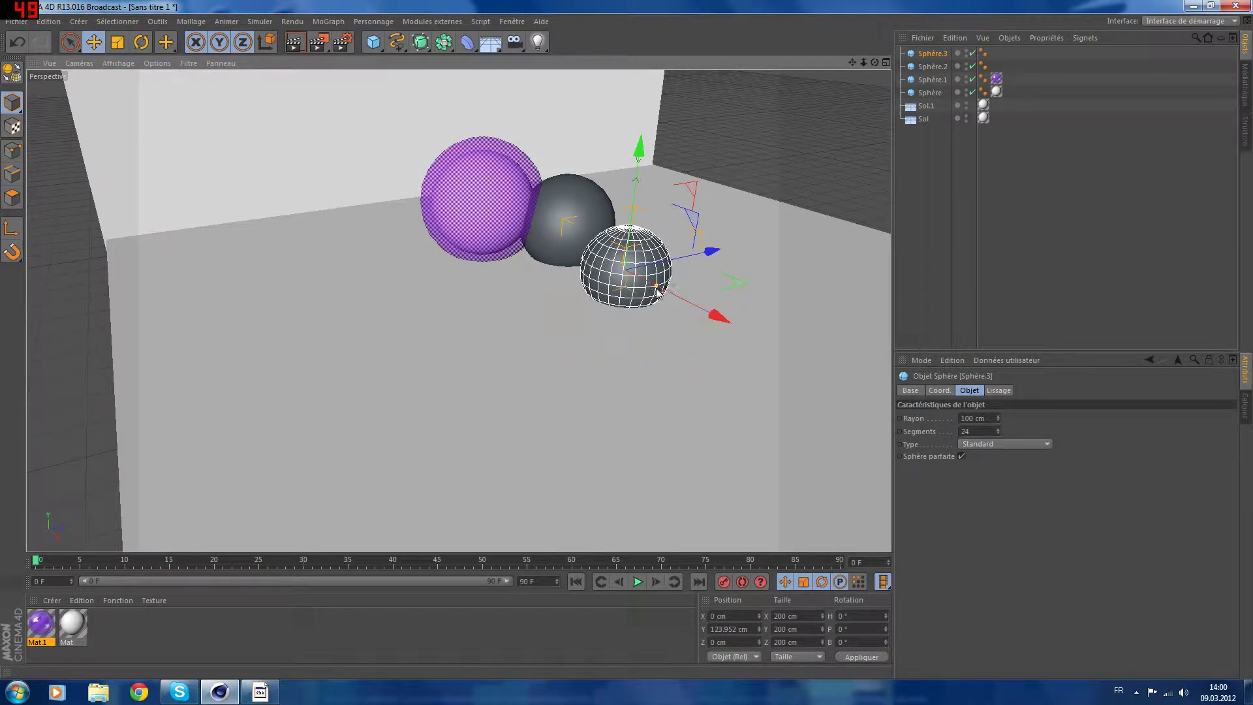
pyautogui.moveTo(656, 288); pyautogui.dragTo(659, 289)
pyautogui.moveTo(711, 251); pyautogui.dragTo(756, 241)
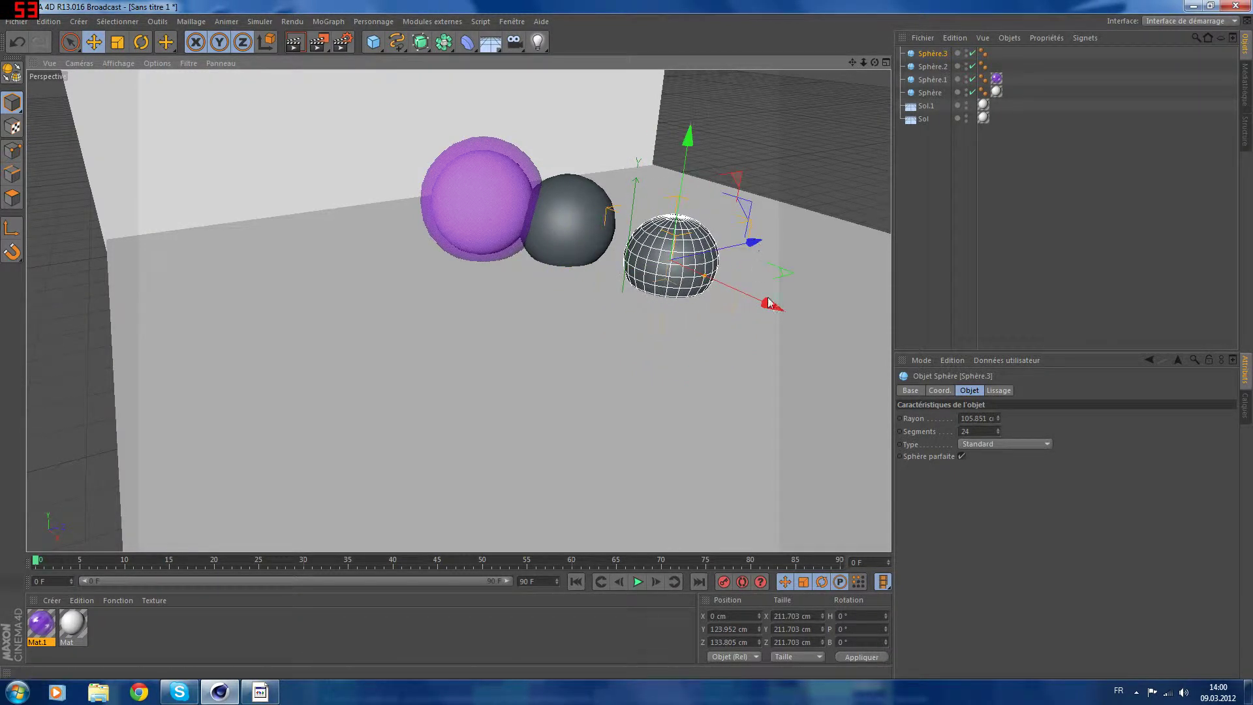
pyautogui.moveTo(770, 303); pyautogui.dragTo(726, 283)
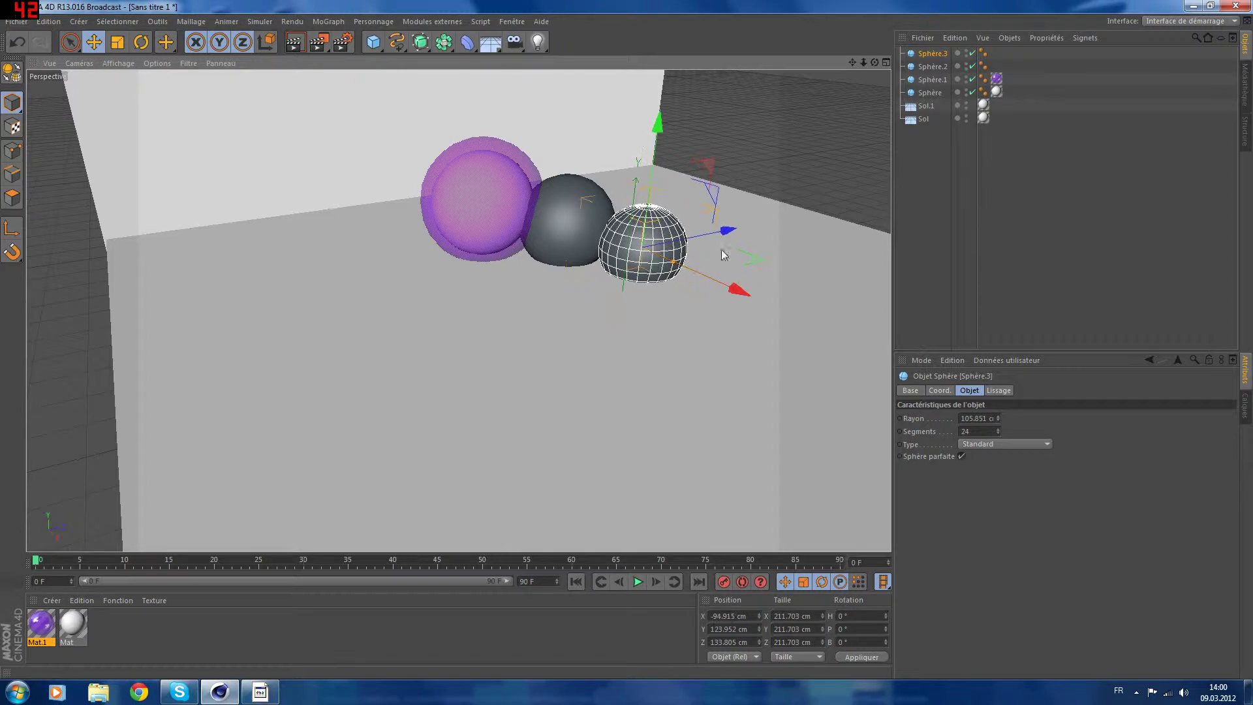
pyautogui.moveTo(659, 121); pyautogui.dragTo(664, 108)
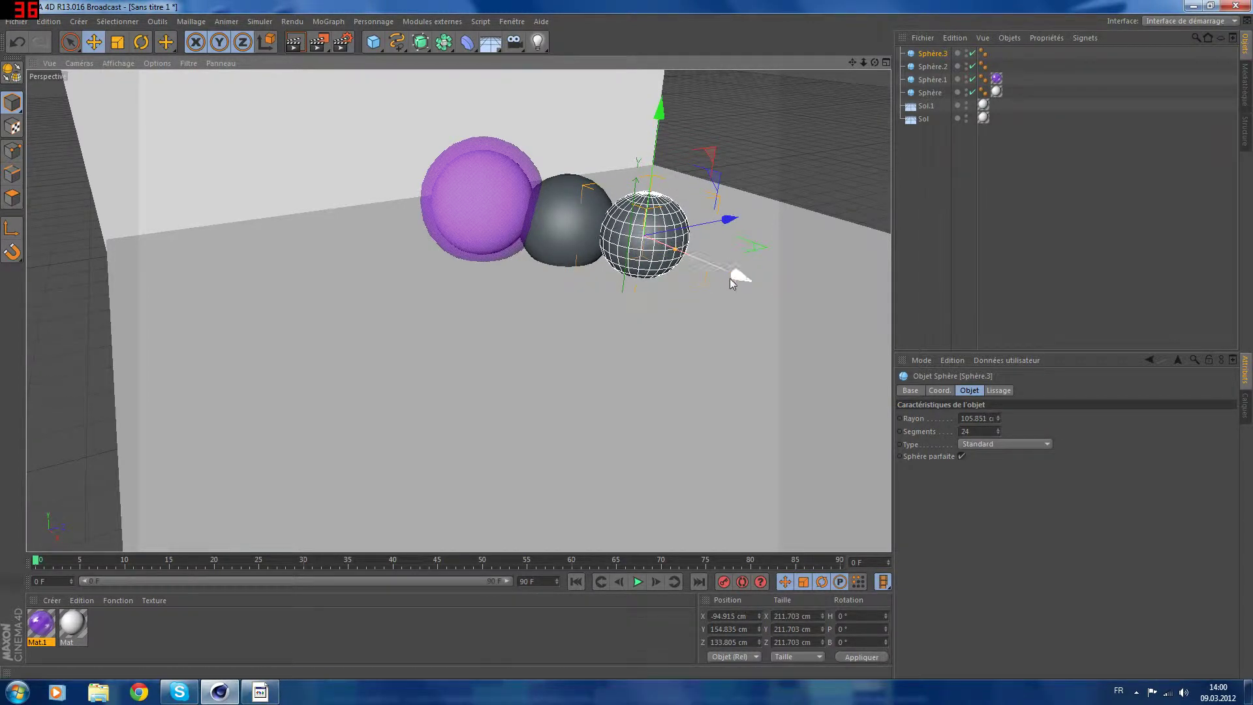
# Shrink the two grey spheres to radii of about 100 and 77 cm, set them side by side, and test-render the view
pyautogui.moveTo(730, 278); pyautogui.dragTo(740, 276)
pyautogui.moveTo(875, 62); pyautogui.dragTo(715, 72)
pyautogui.moveTo(230, 283); pyautogui.dragTo(299, 281)
pyautogui.click(373, 267)
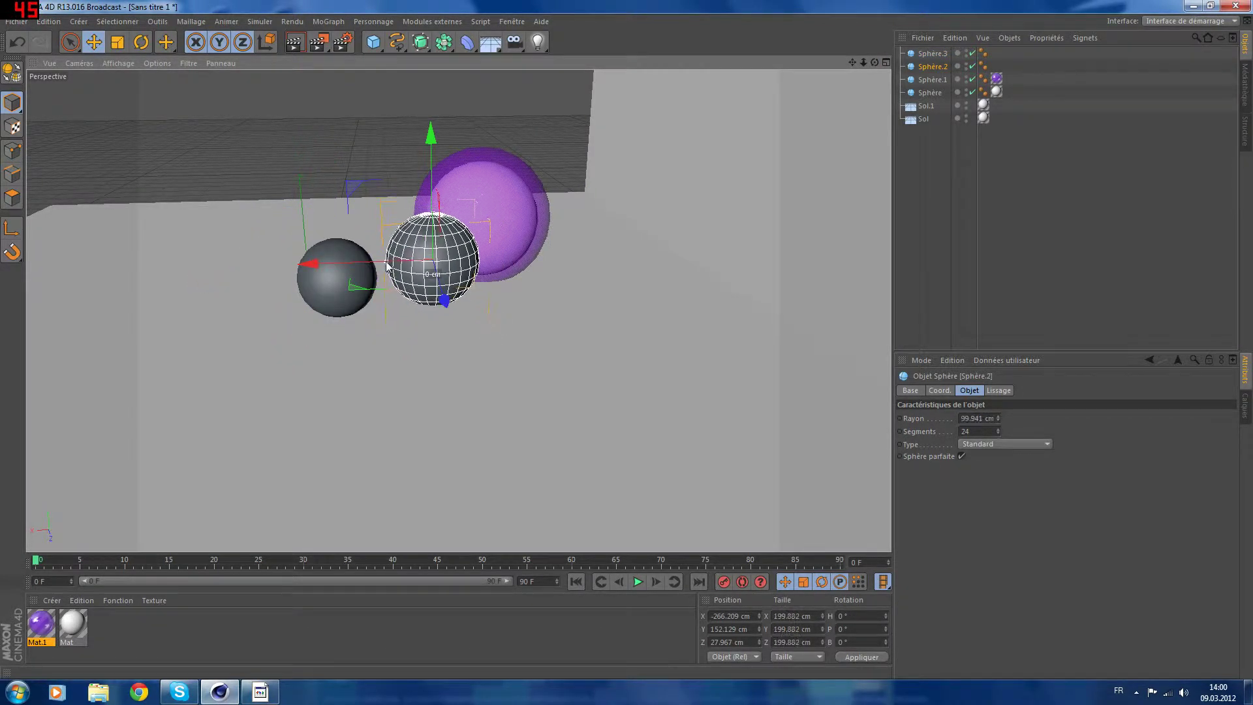
pyautogui.click(356, 284)
pyautogui.moveTo(356, 284); pyautogui.dragTo(318, 285)
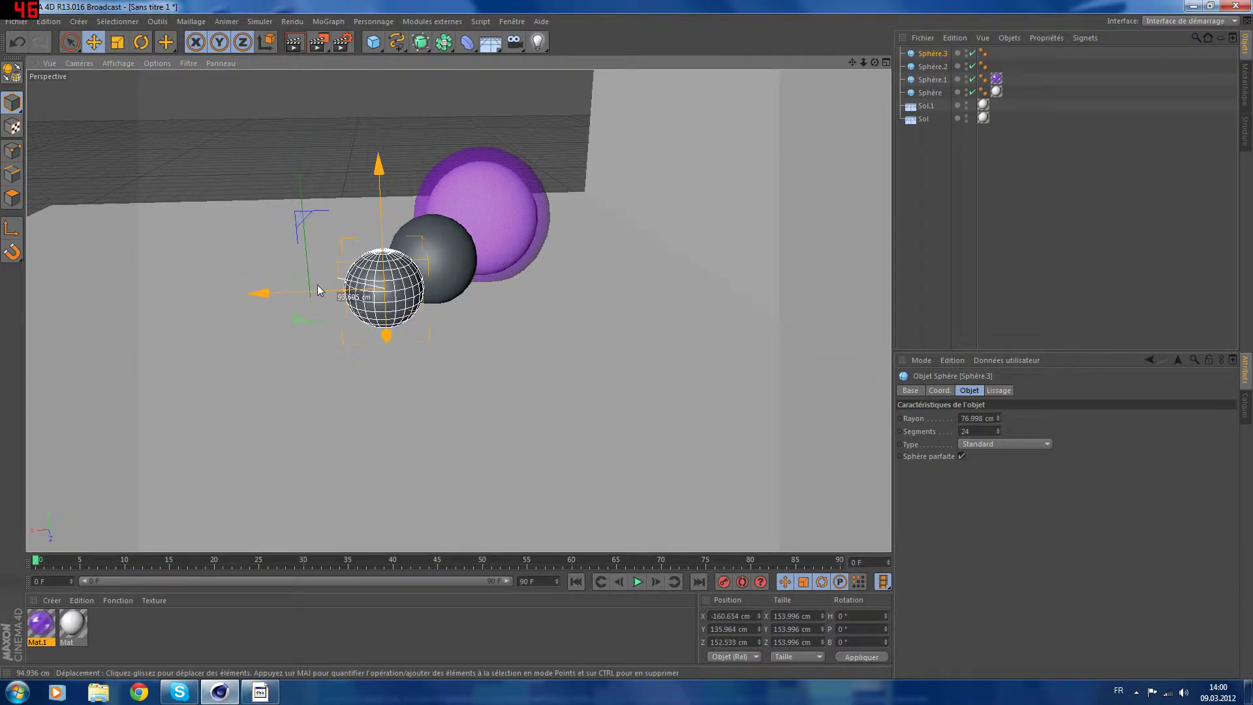
pyautogui.moveTo(876, 63); pyautogui.dragTo(878, 66)
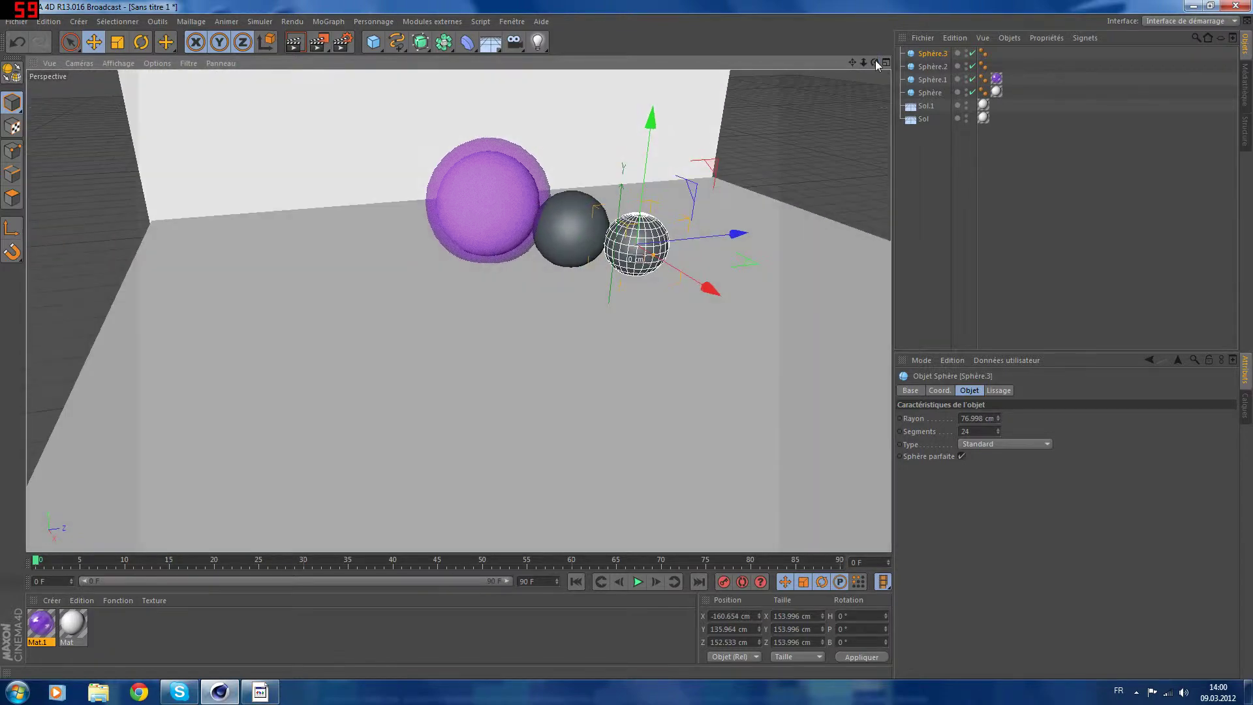
pyautogui.click(295, 41)
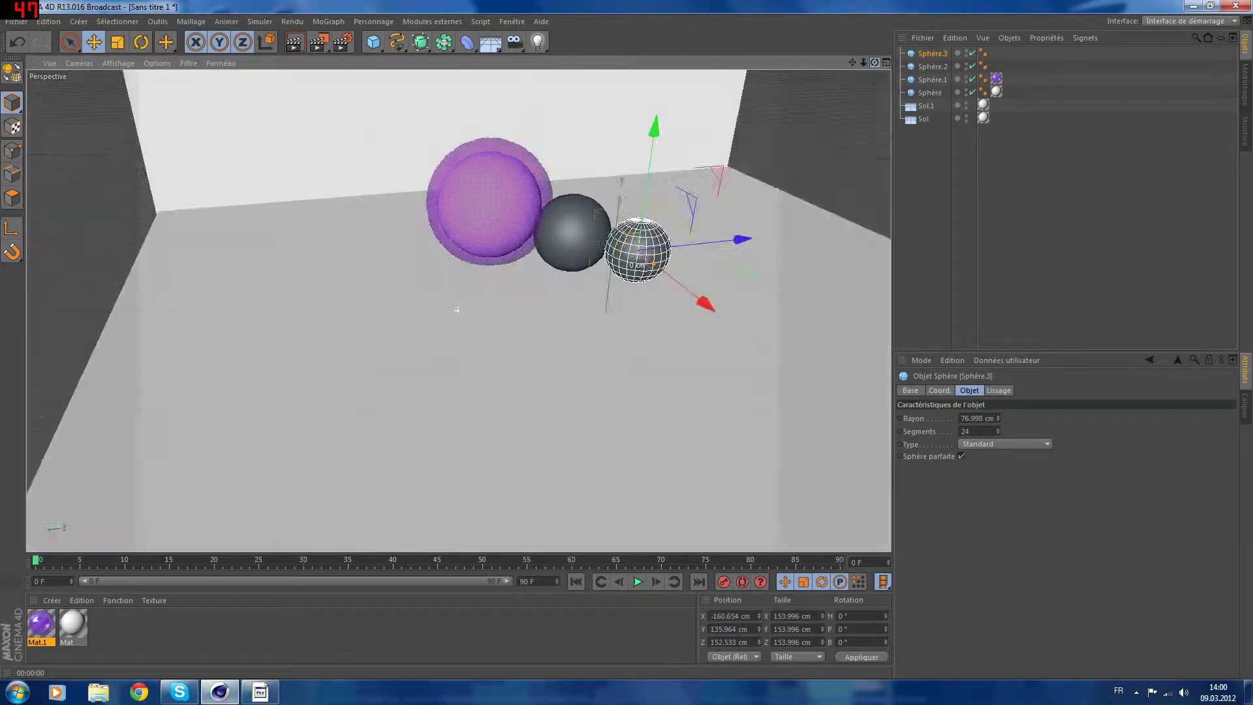
# Move the sphere overlapping the violet one to about X -400, Y 229, Z 198 cm and enlarge its radius to about 185 cm
pyautogui.moveTo(875, 63); pyautogui.dragTo(876, 62)
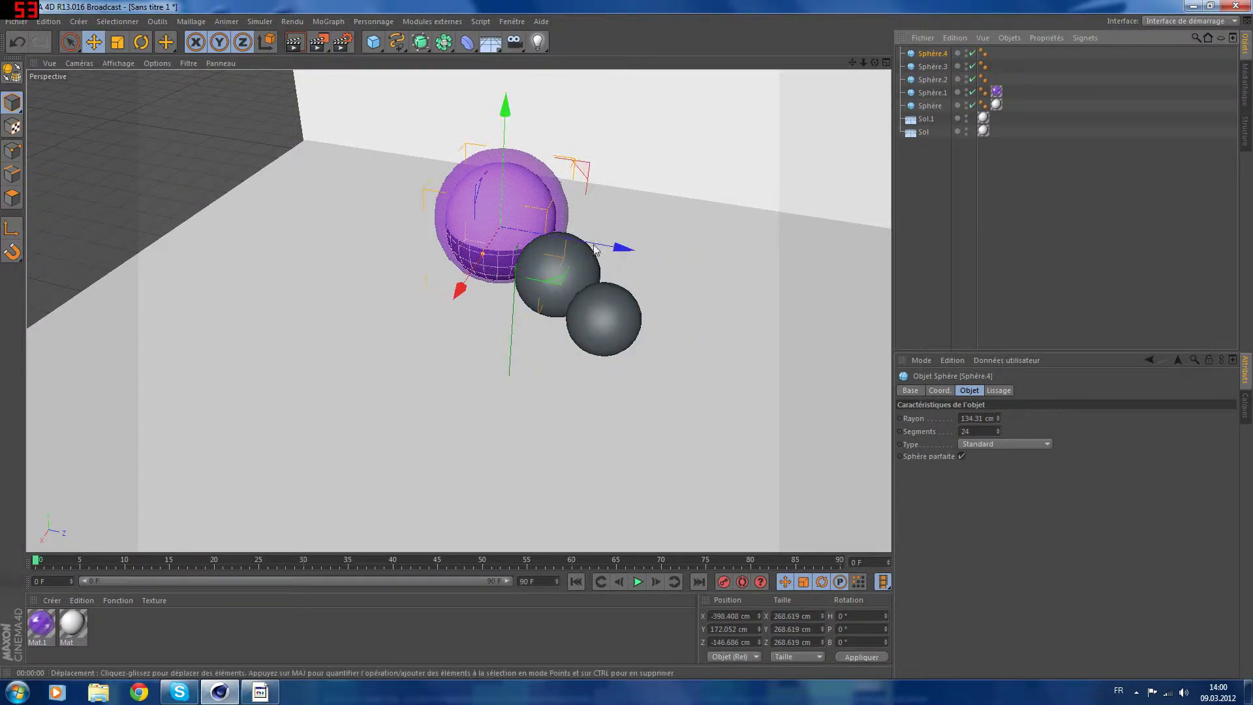
pyautogui.moveTo(616, 246); pyautogui.dragTo(754, 271)
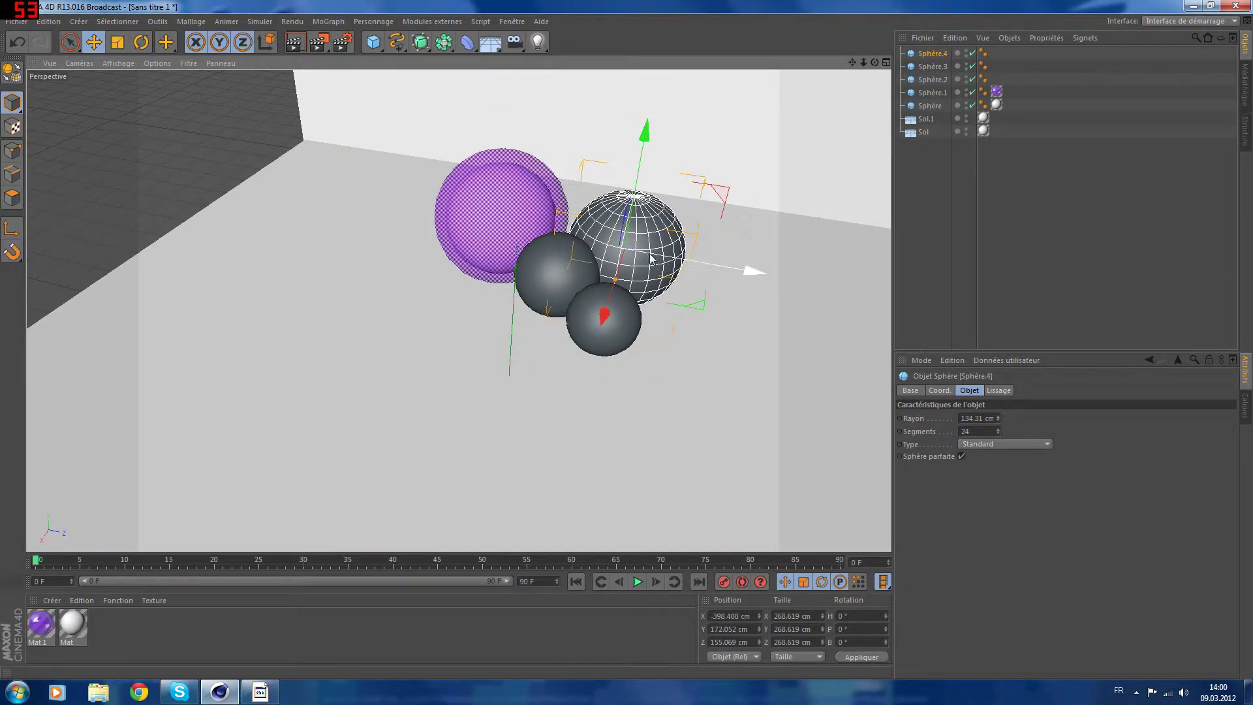
pyautogui.moveTo(622, 282); pyautogui.dragTo(649, 327)
pyautogui.moveTo(680, 145); pyautogui.dragTo(680, 122)
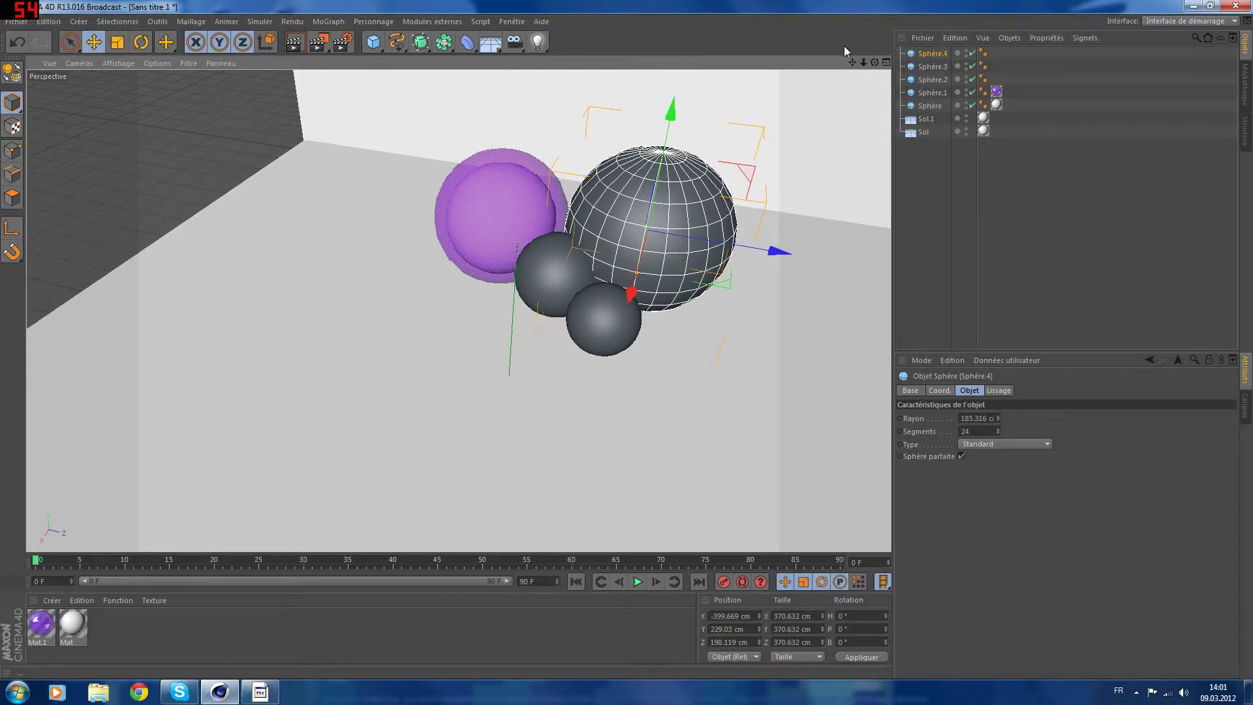
# Reduce the largest grey sphere's radius to about 146 cm and move it to about X -381, Y 188, Z 216 cm
pyautogui.moveTo(874, 63); pyautogui.dragTo(731, 52)
pyautogui.moveTo(500, 261)
pyautogui.mouseDown()
pyautogui.moveTo(538, 254)
pyautogui.moveTo(489, 265)
pyautogui.mouseUp()
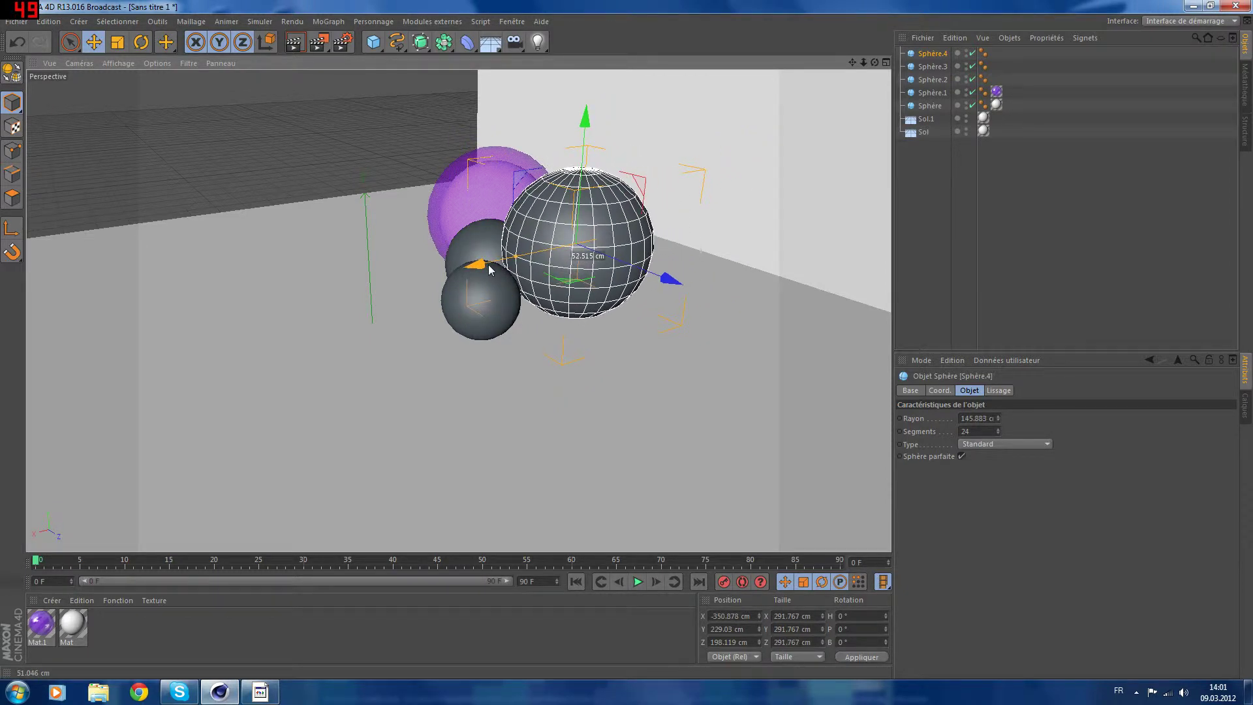
pyautogui.moveTo(875, 62); pyautogui.dragTo(921, 127)
pyautogui.moveTo(574, 369); pyautogui.dragTo(741, 296)
pyautogui.moveTo(674, 190); pyautogui.dragTo(660, 222)
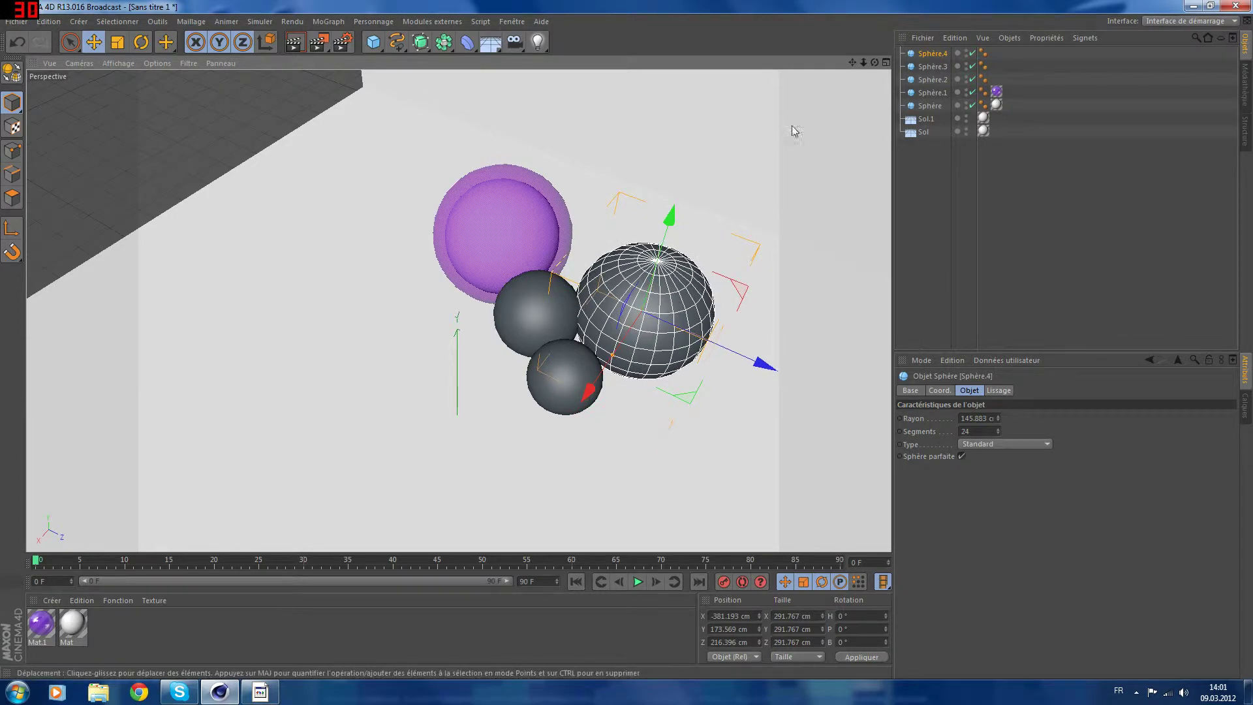
pyautogui.moveTo(875, 62); pyautogui.dragTo(849, 68)
pyautogui.moveTo(559, 115); pyautogui.dragTo(556, 105)
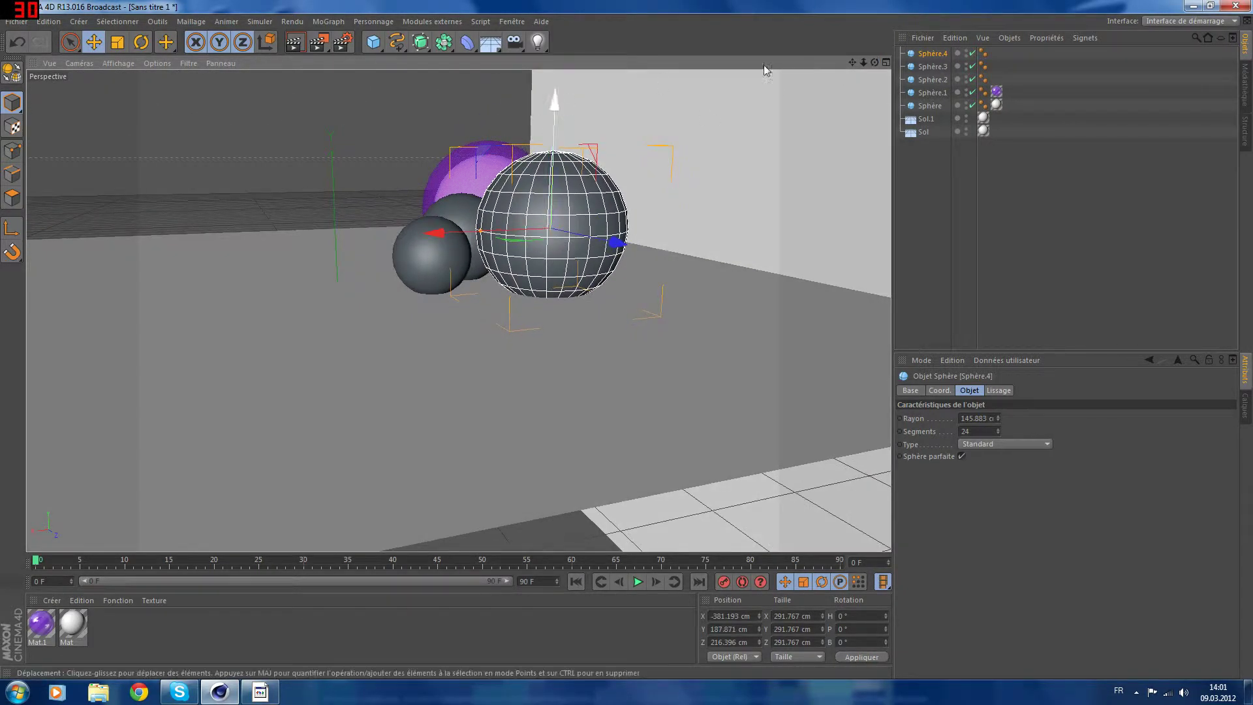
pyautogui.moveTo(874, 65); pyautogui.dragTo(828, 75)
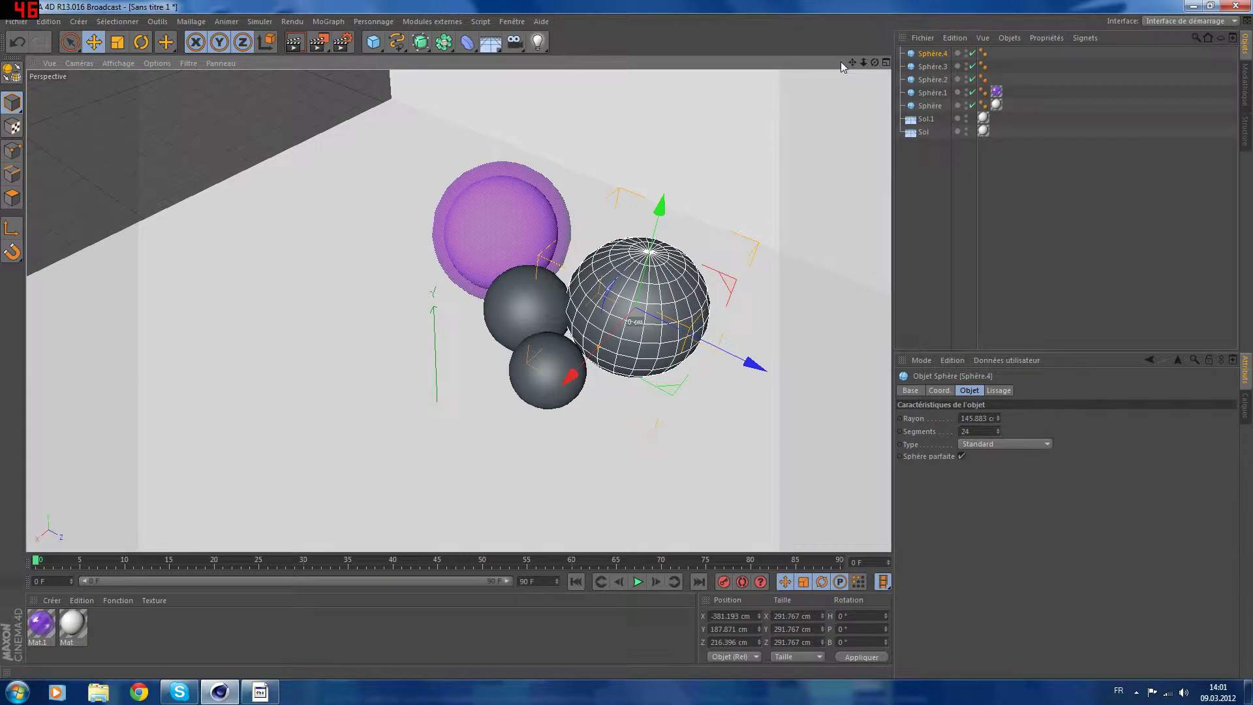
# Duplicate the largest grey sphere, shift the copy to about Z 93 cm, and shrink its radius to about 49 cm
pyautogui.hotkey('ctrl', 'c')
pyautogui.hotkey('ctrl', 'v')
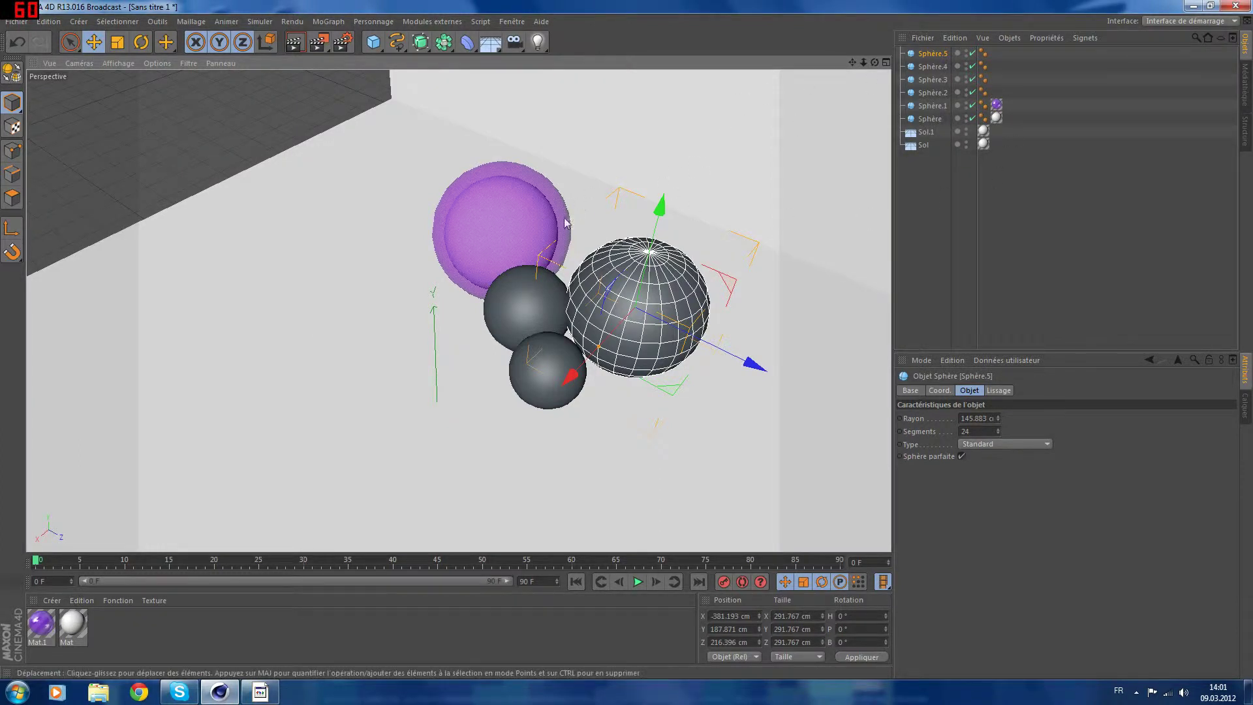
pyautogui.click(494, 235)
pyautogui.click(934, 54)
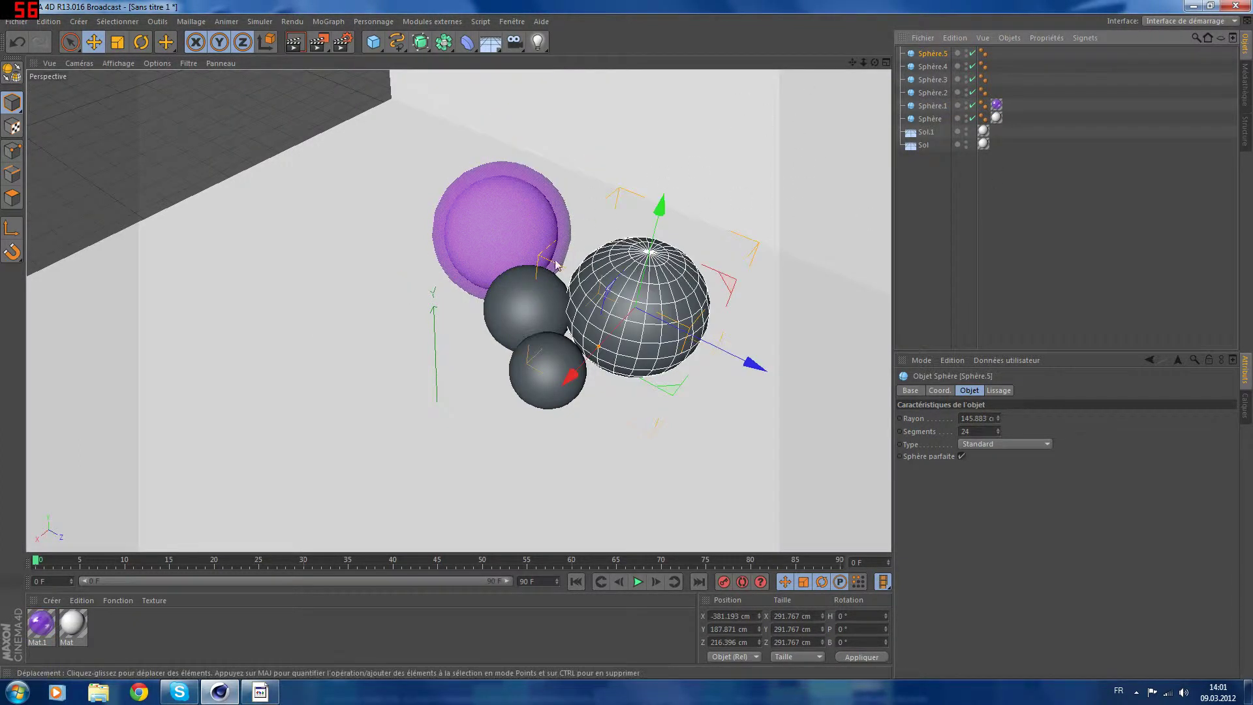
pyautogui.moveTo(755, 363); pyautogui.dragTo(700, 340)
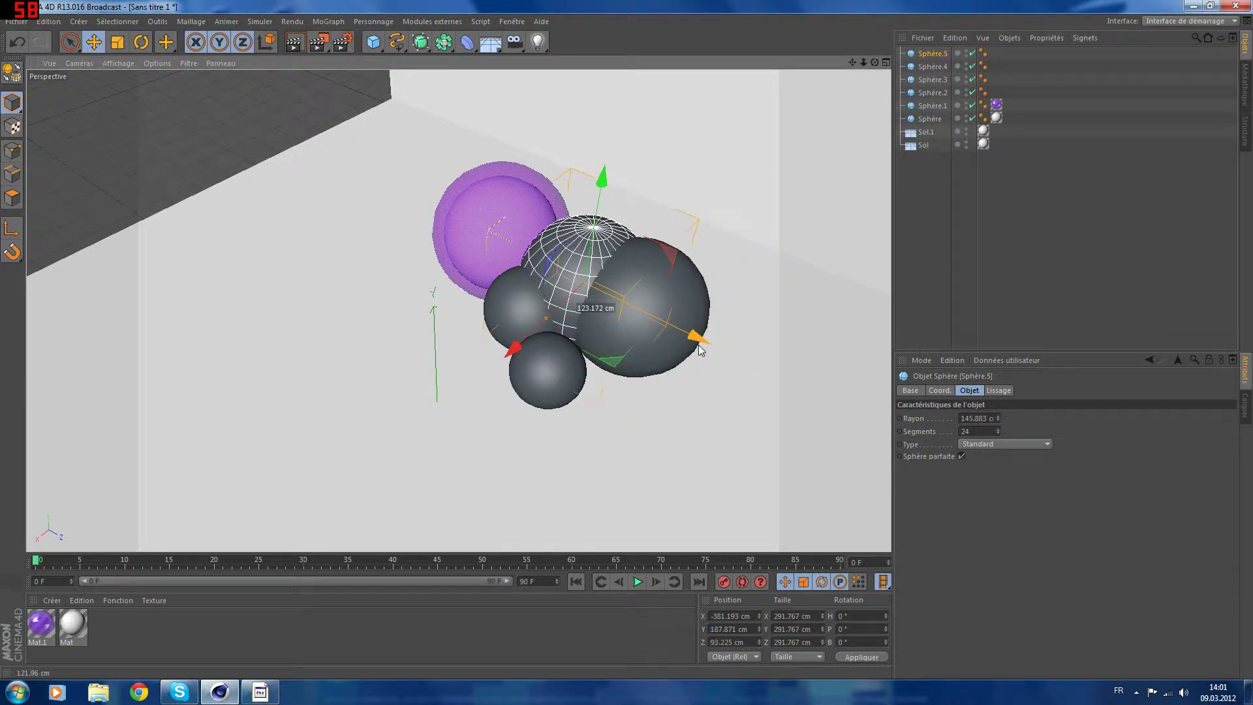
pyautogui.moveTo(549, 323); pyautogui.dragTo(561, 310)
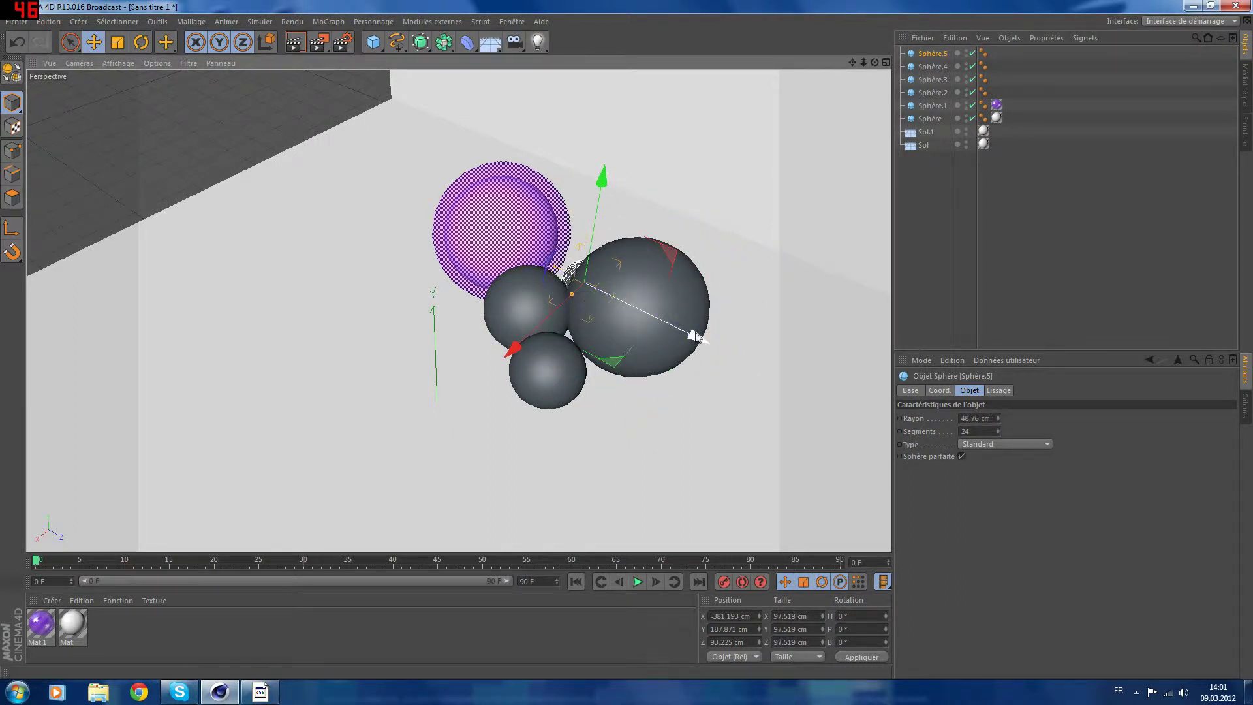
# Move the small sphere above the others at about X -354, Y 313, Z 34 cm and enlarge its radius to about 77 cm
pyautogui.moveTo(697, 337); pyautogui.dragTo(675, 330)
pyautogui.moveTo(585, 168); pyautogui.dragTo(590, 125)
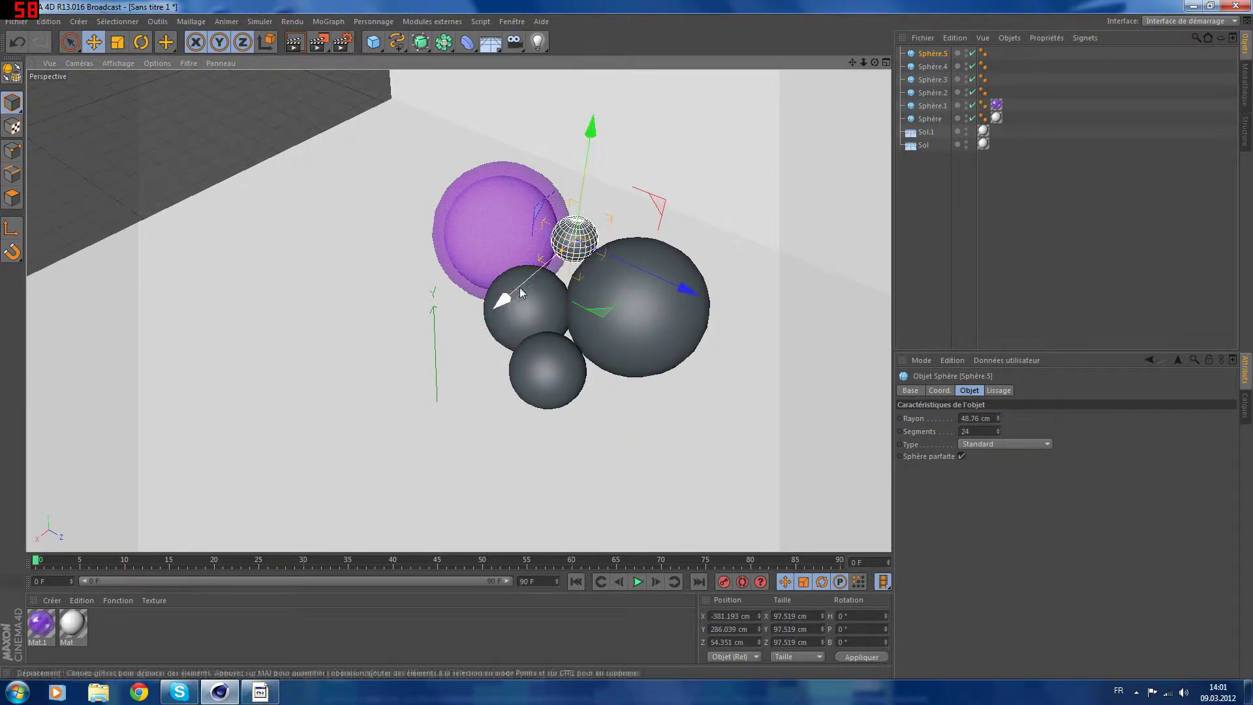
pyautogui.moveTo(519, 296); pyautogui.dragTo(502, 301)
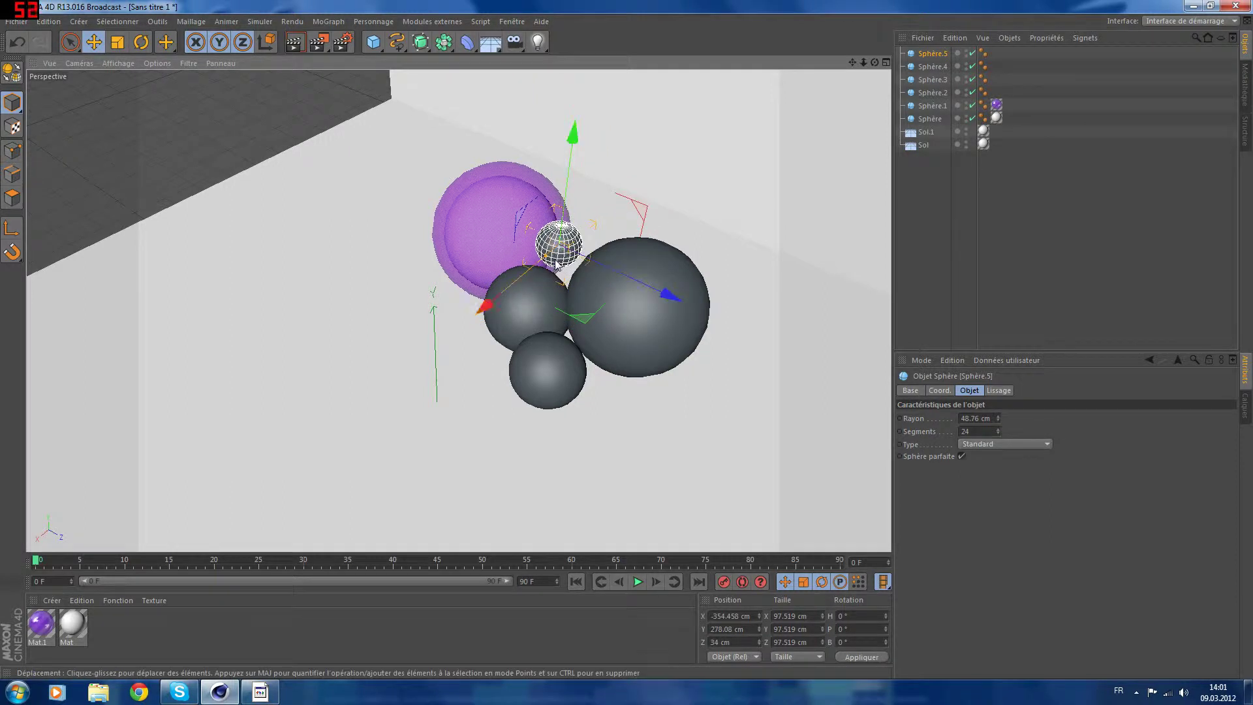
pyautogui.moveTo(546, 256); pyautogui.dragTo(538, 262)
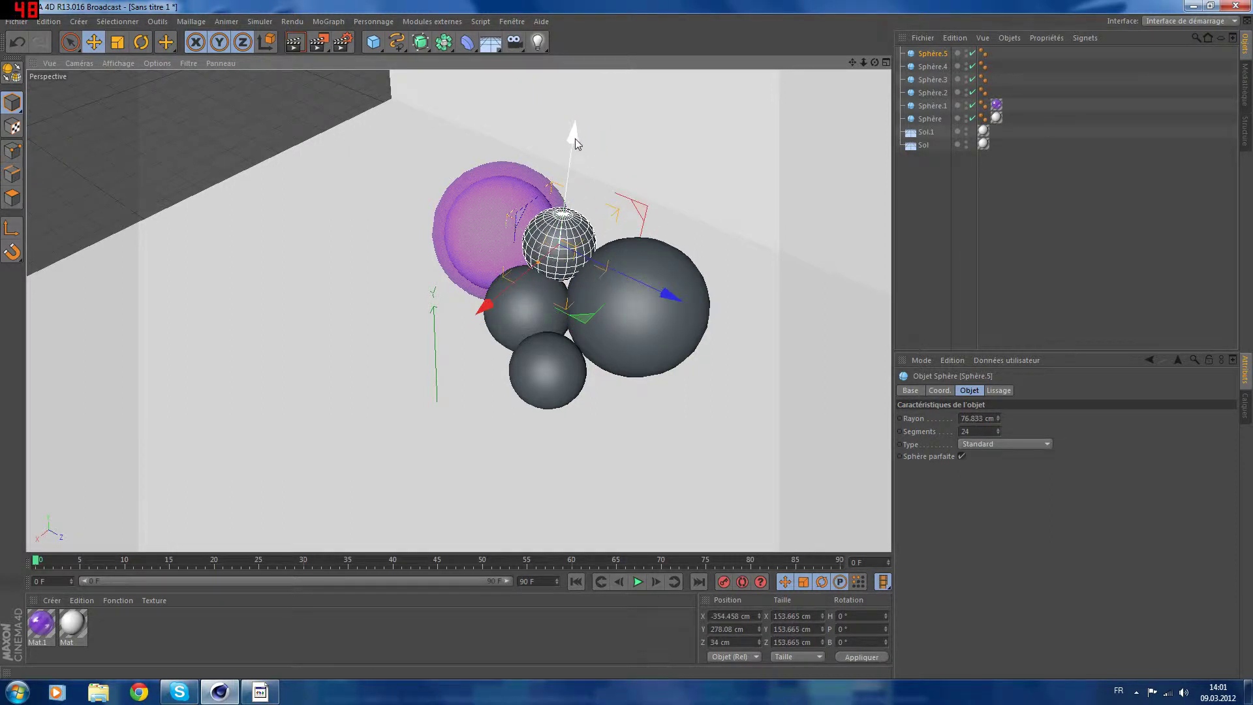
pyautogui.moveTo(574, 139); pyautogui.dragTo(574, 114)
# Add a collision body simulation property to the small sphere on top of the cluster
pyautogui.rightClick(571, 246)
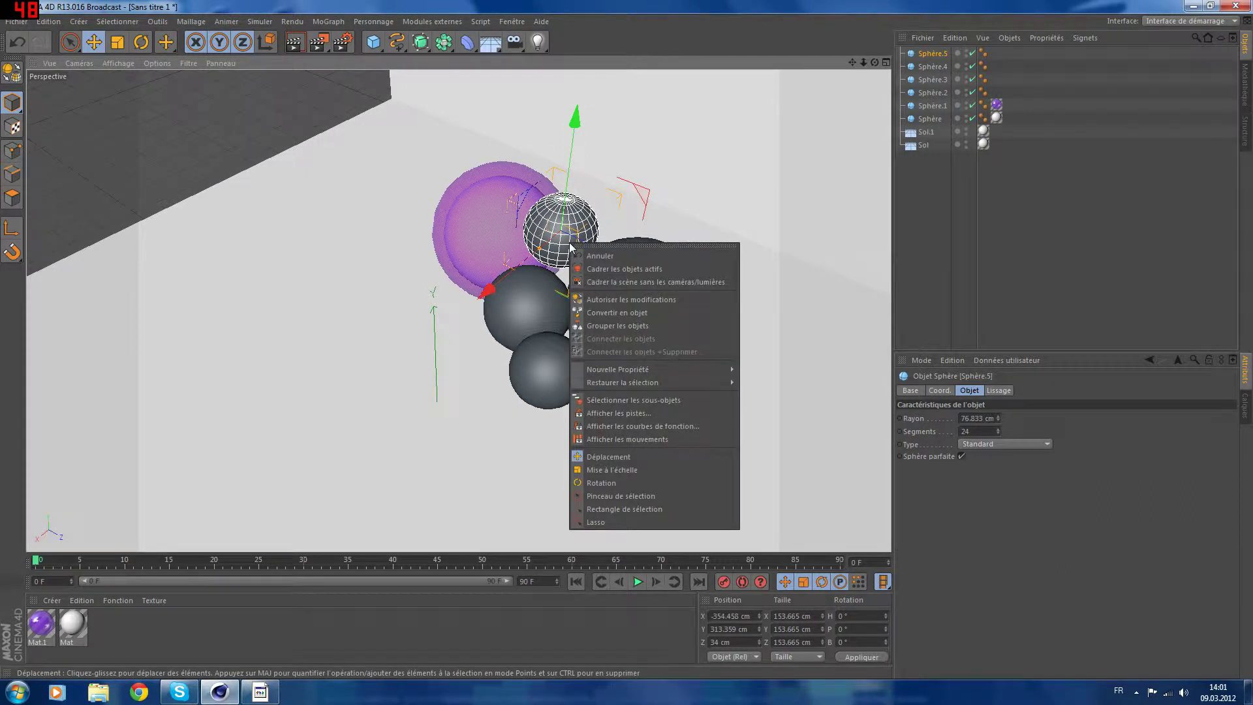
pyautogui.click(930, 58)
pyautogui.rightClick(930, 58)
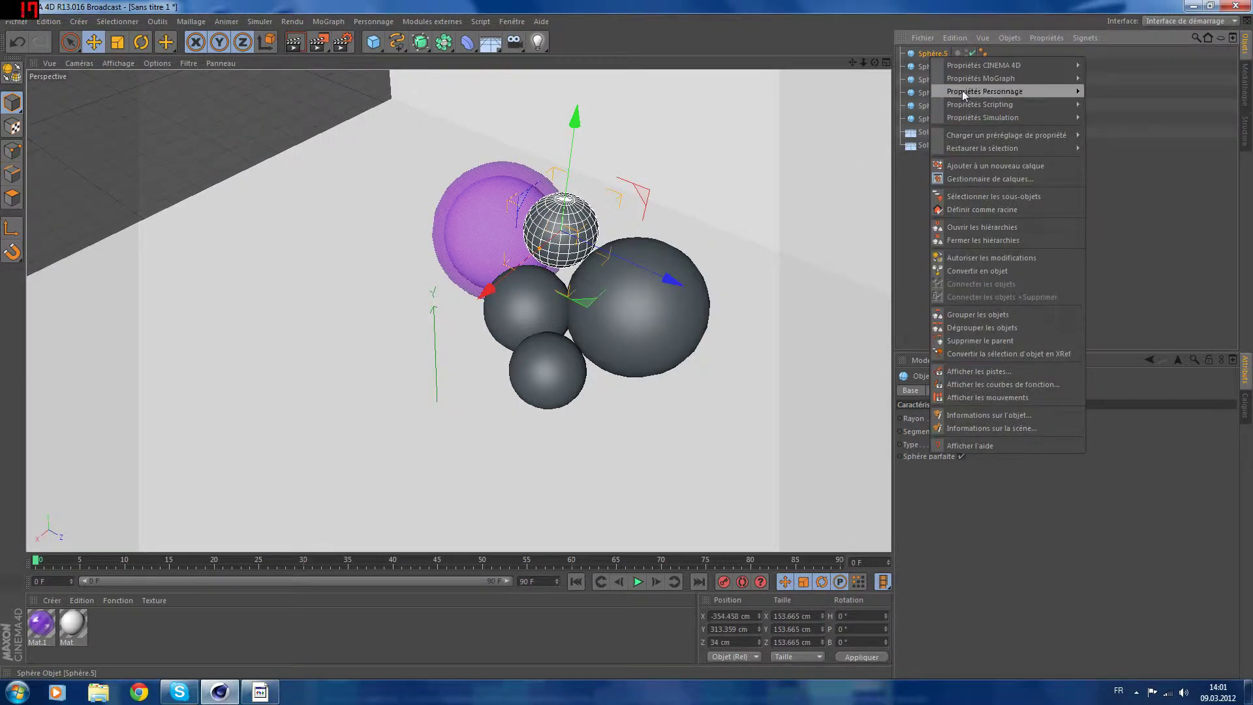
pyautogui.moveTo(982, 108)
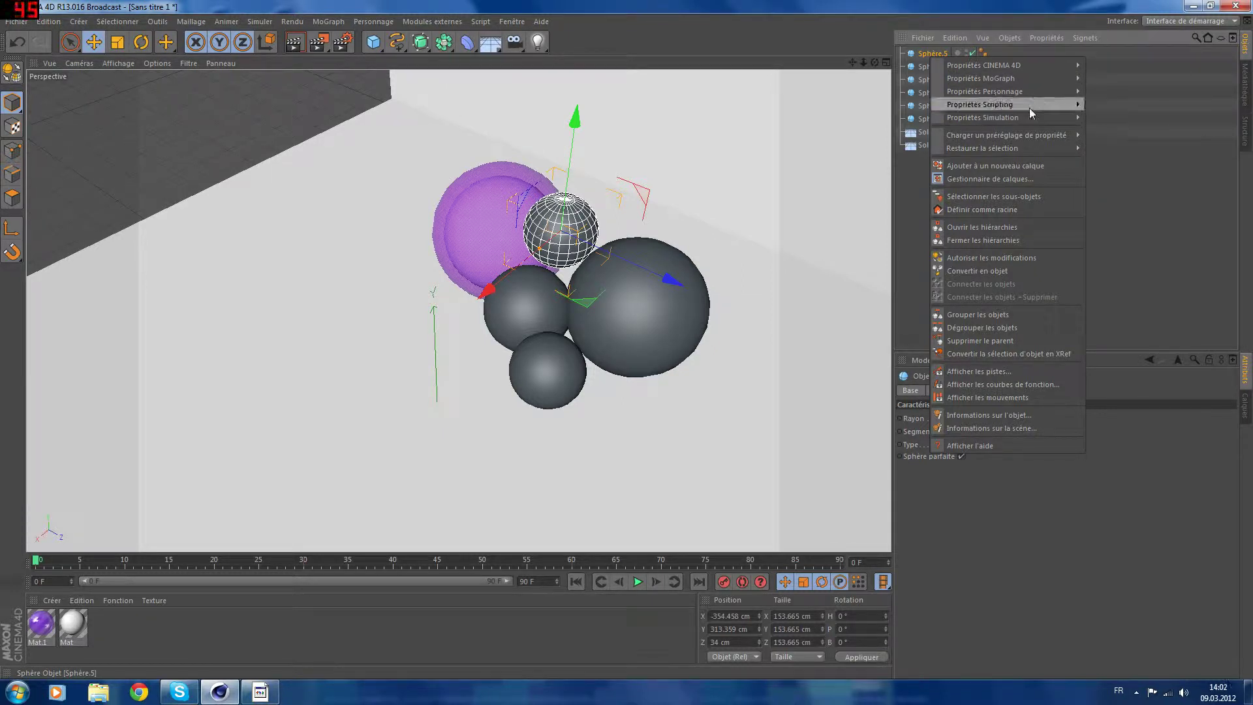
pyautogui.moveTo(1047, 120)
pyautogui.click(1098, 123)
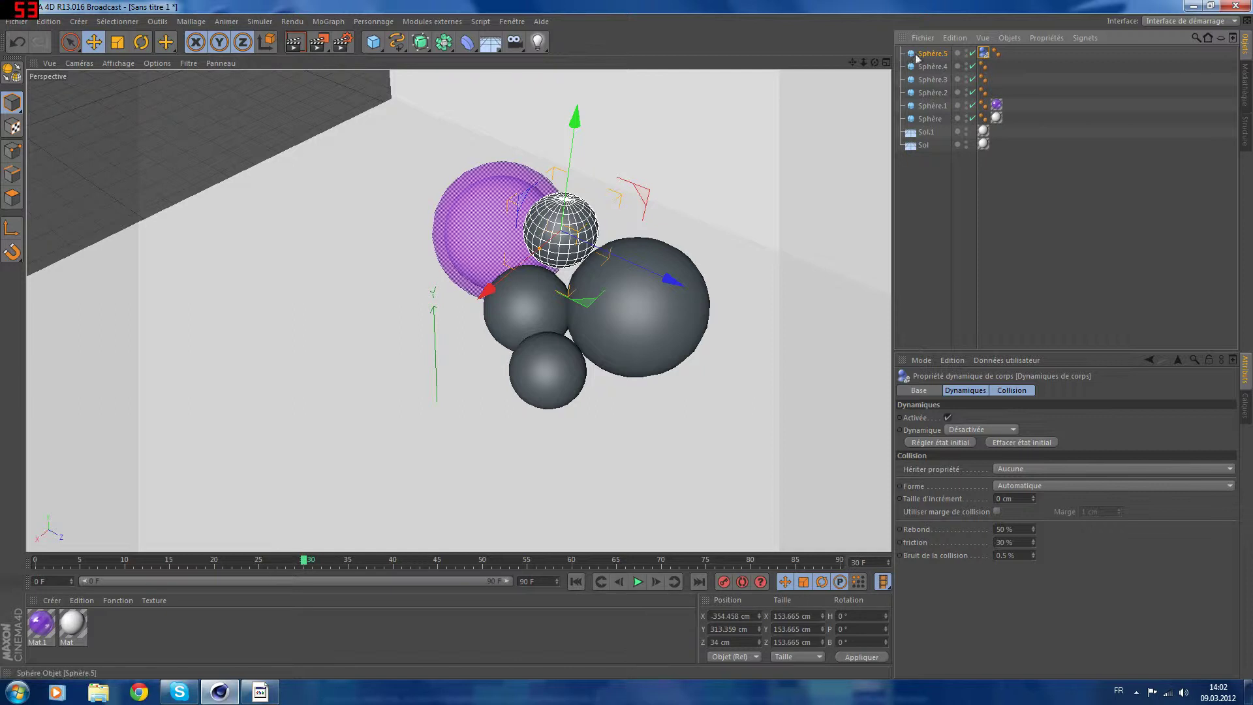
# Render a preview of the view and lower the small top sphere to about Y 292 cm
pyautogui.click(532, 103)
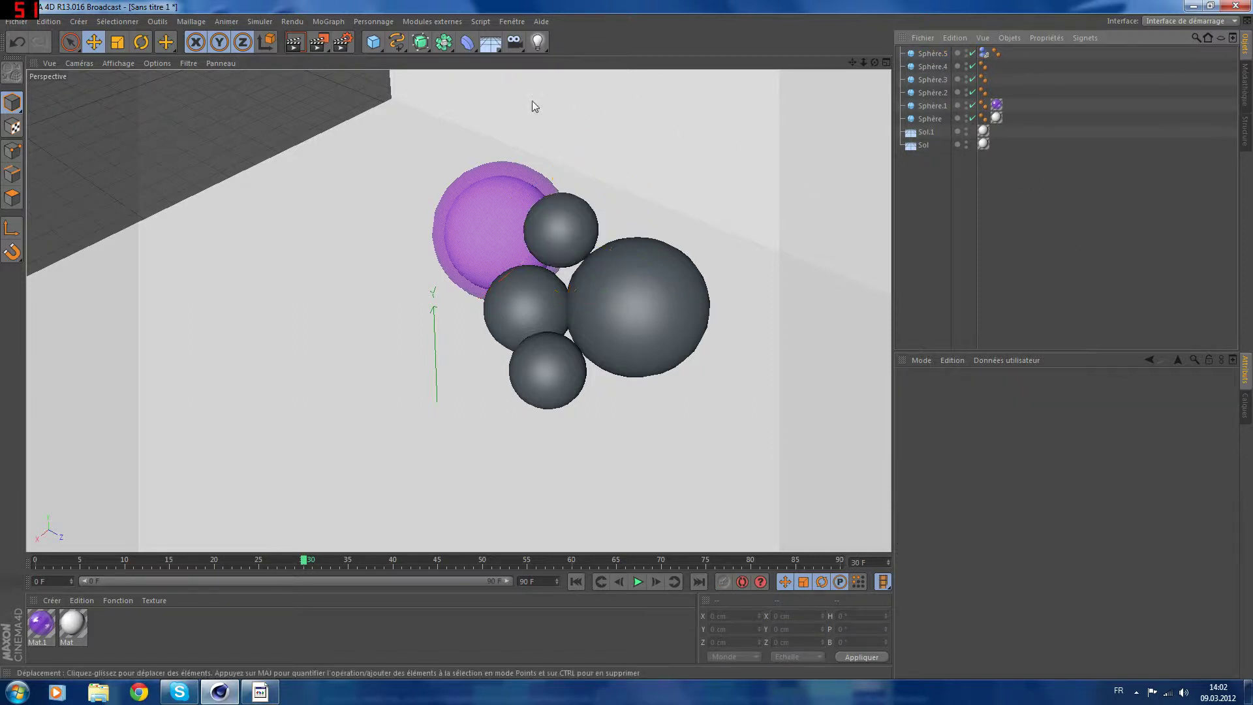
pyautogui.click(294, 45)
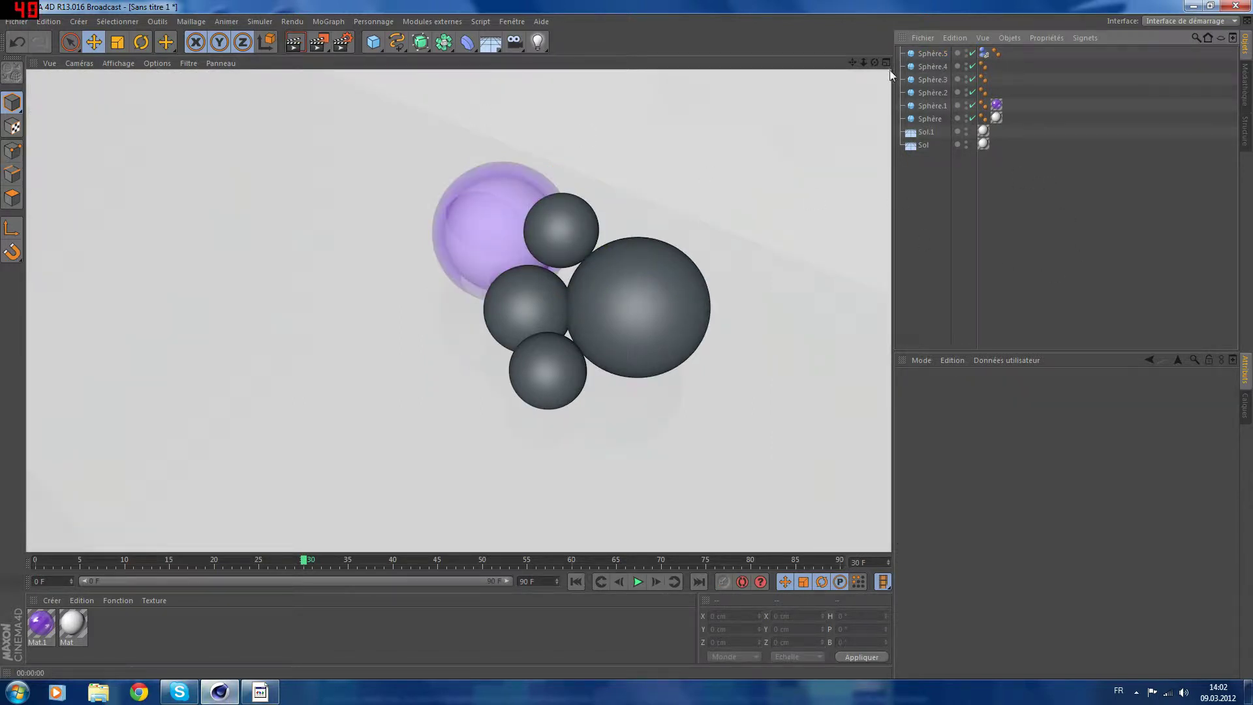
pyautogui.moveTo(875, 62); pyautogui.dragTo(709, 124)
pyautogui.click(595, 155)
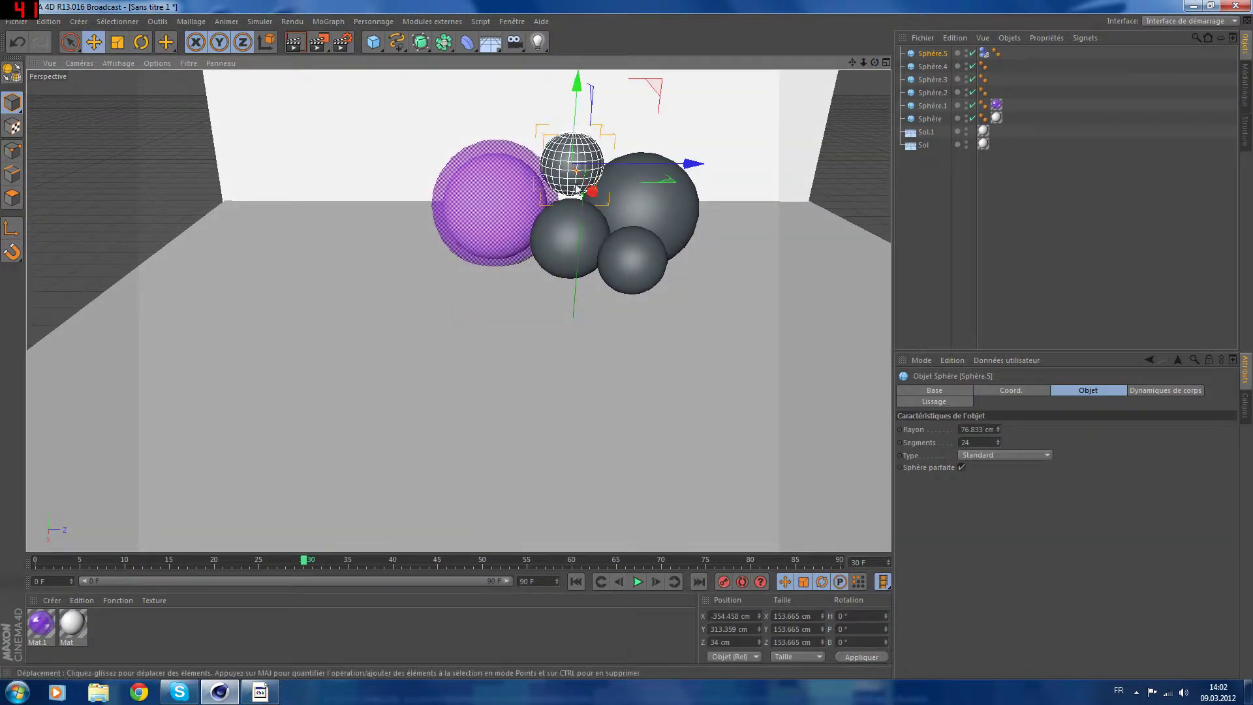
pyautogui.moveTo(577, 101); pyautogui.dragTo(572, 100)
pyautogui.moveTo(875, 62); pyautogui.dragTo(807, 64)
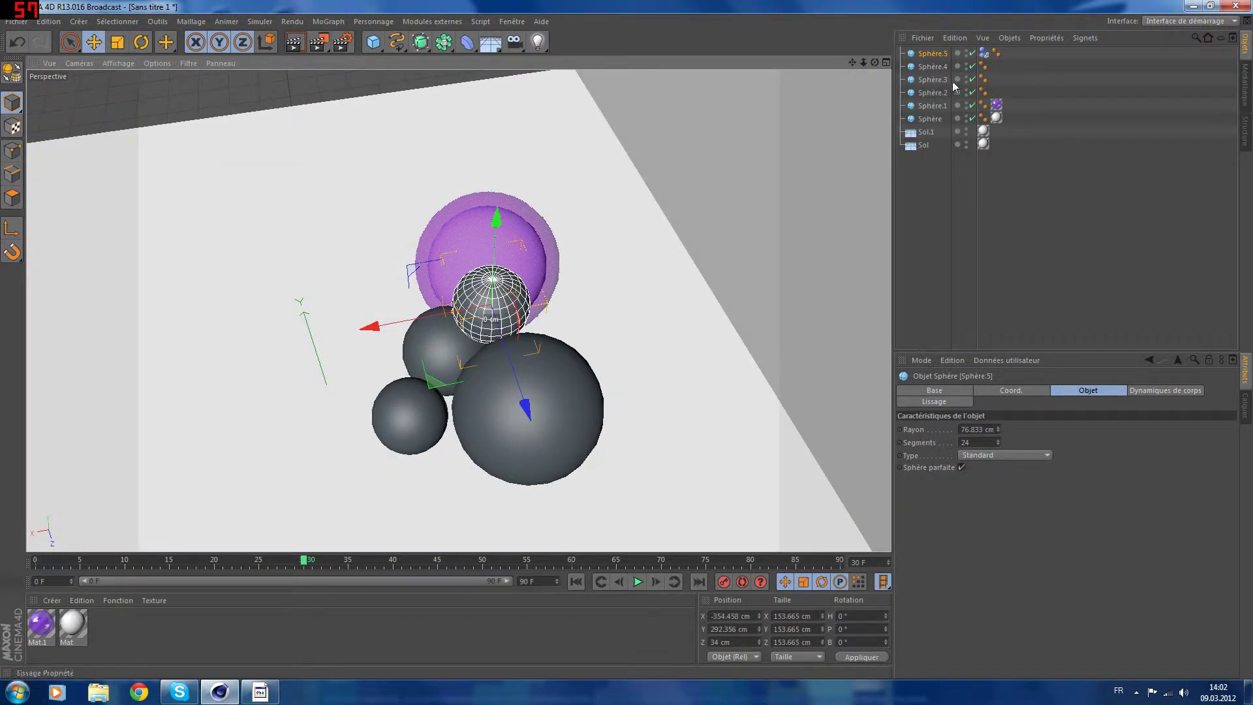
# Duplicate the largest grey sphere, shift the copy to about X -630, Z -327 cm, and enlarge its radius to about 194 cm
pyautogui.click(933, 79)
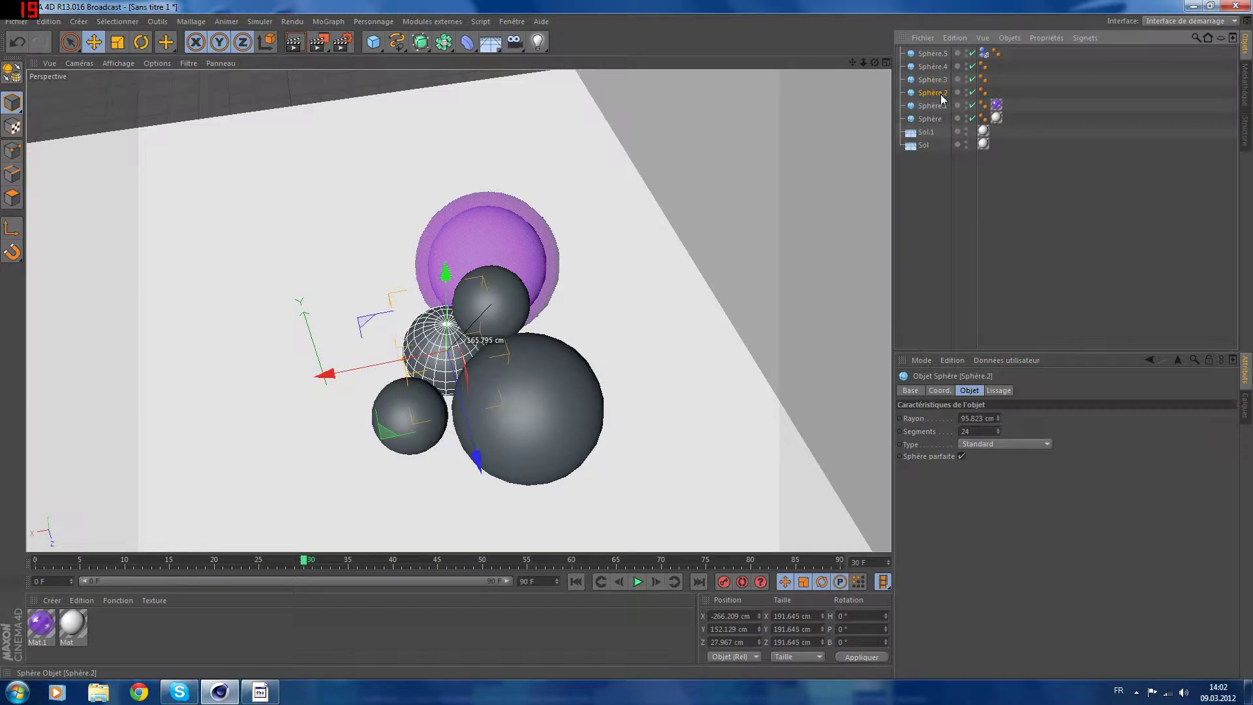
pyautogui.hotkey('ctrl', 'v')
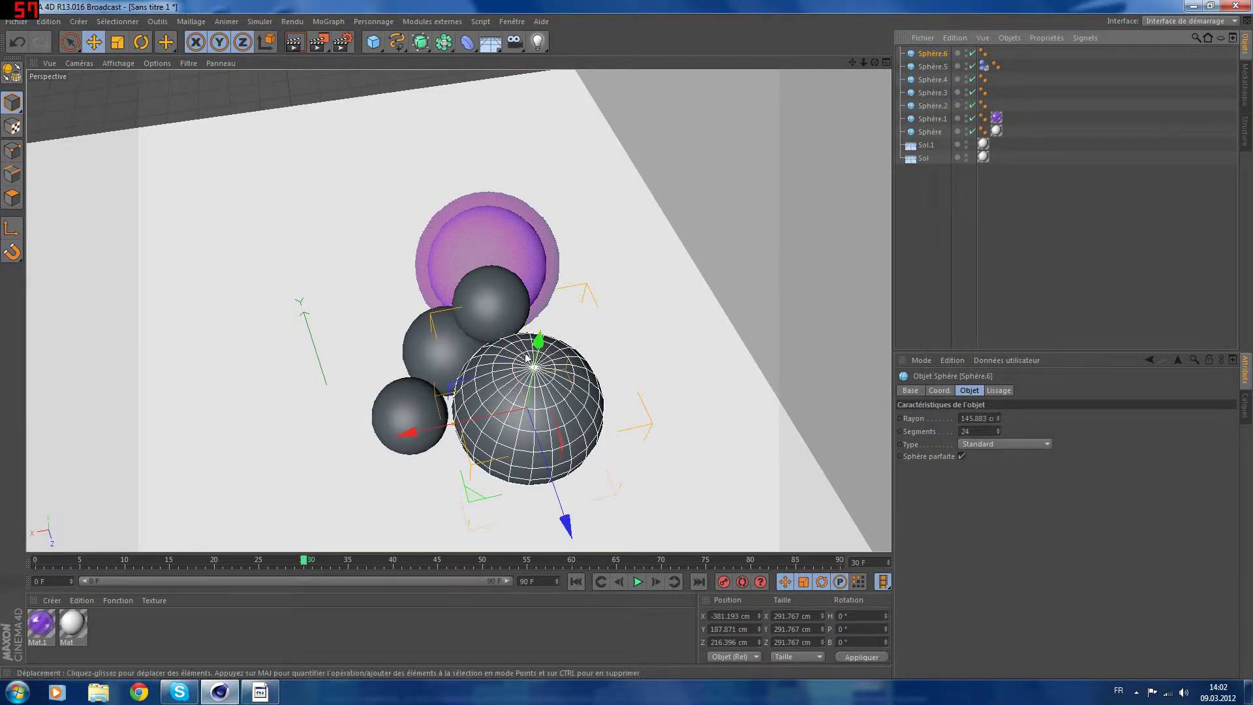
pyautogui.moveTo(558, 358); pyautogui.dragTo(692, 316)
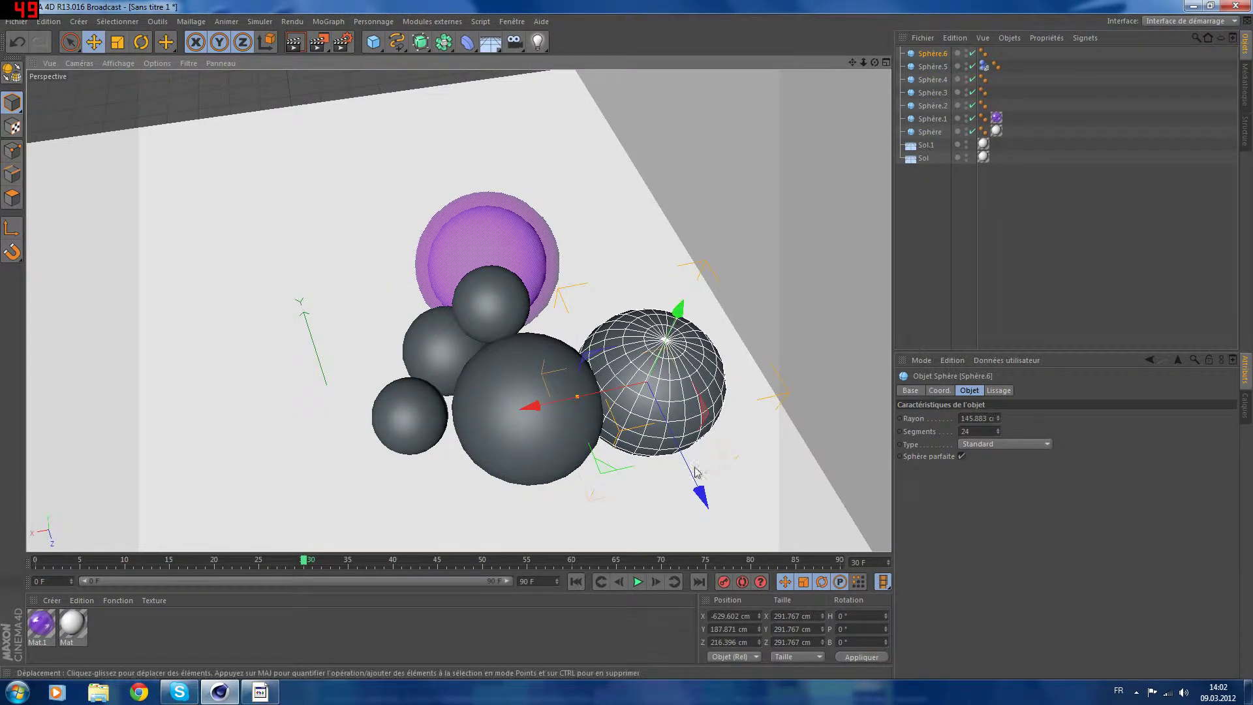
pyautogui.moveTo(702, 496); pyautogui.dragTo(583, 288)
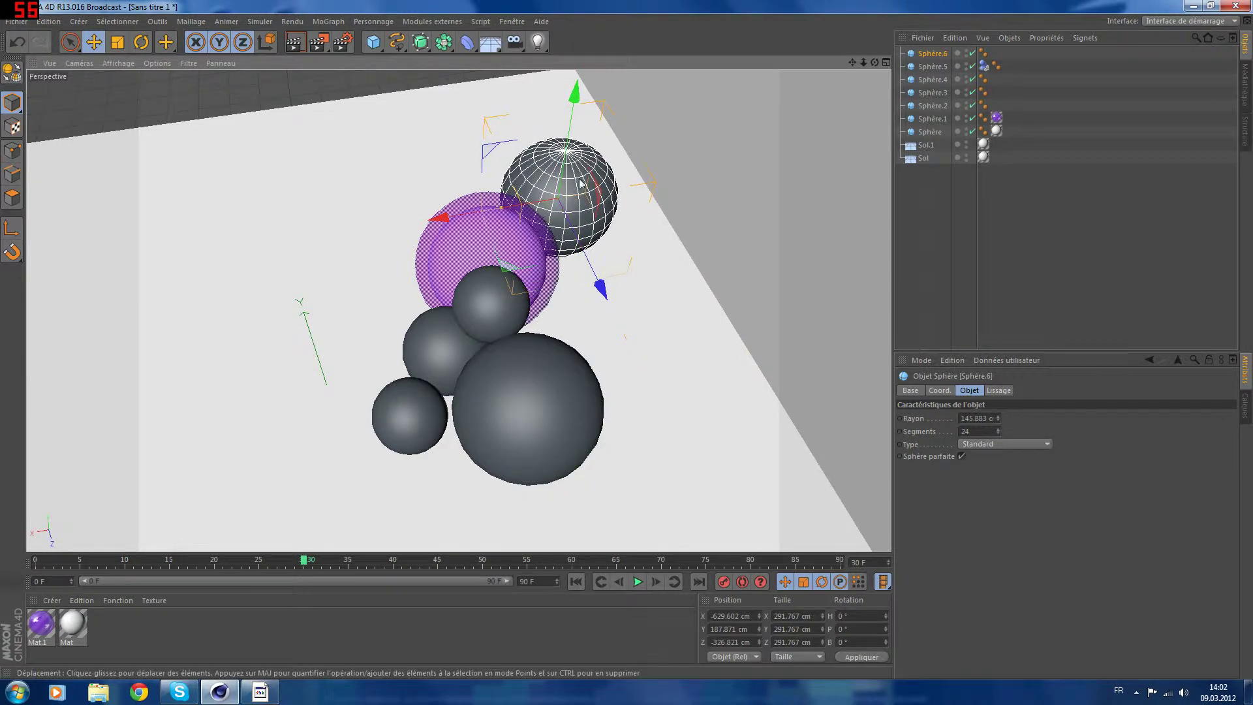
pyautogui.moveTo(503, 210); pyautogui.dragTo(483, 215)
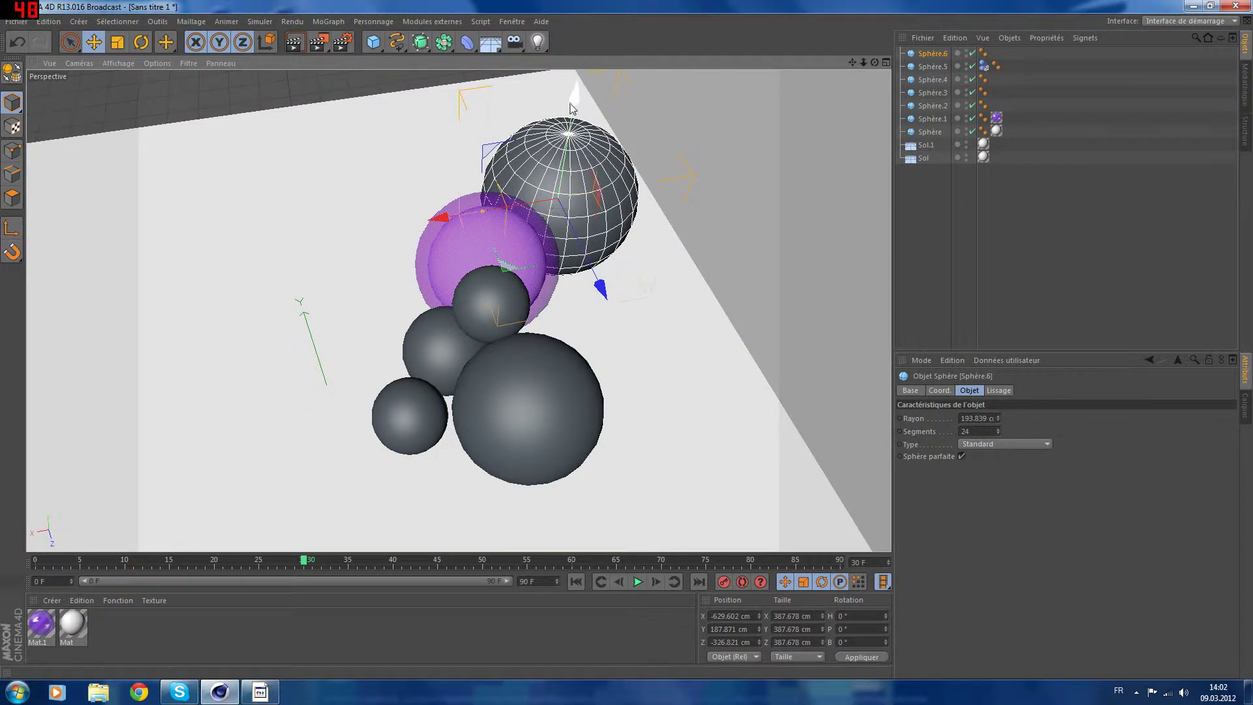
# Move the copy beside the violet sphere to about X -600, Y 233, Z -341 cm and reduce its radius to about 172 cm
pyautogui.moveTo(600, 287)
pyautogui.mouseDown()
pyautogui.moveTo(607, 316)
pyautogui.moveTo(594, 281)
pyautogui.mouseUp()
pyautogui.moveTo(871, 62); pyautogui.dragTo(640, 92)
pyautogui.moveTo(376, 111); pyautogui.dragTo(378, 96)
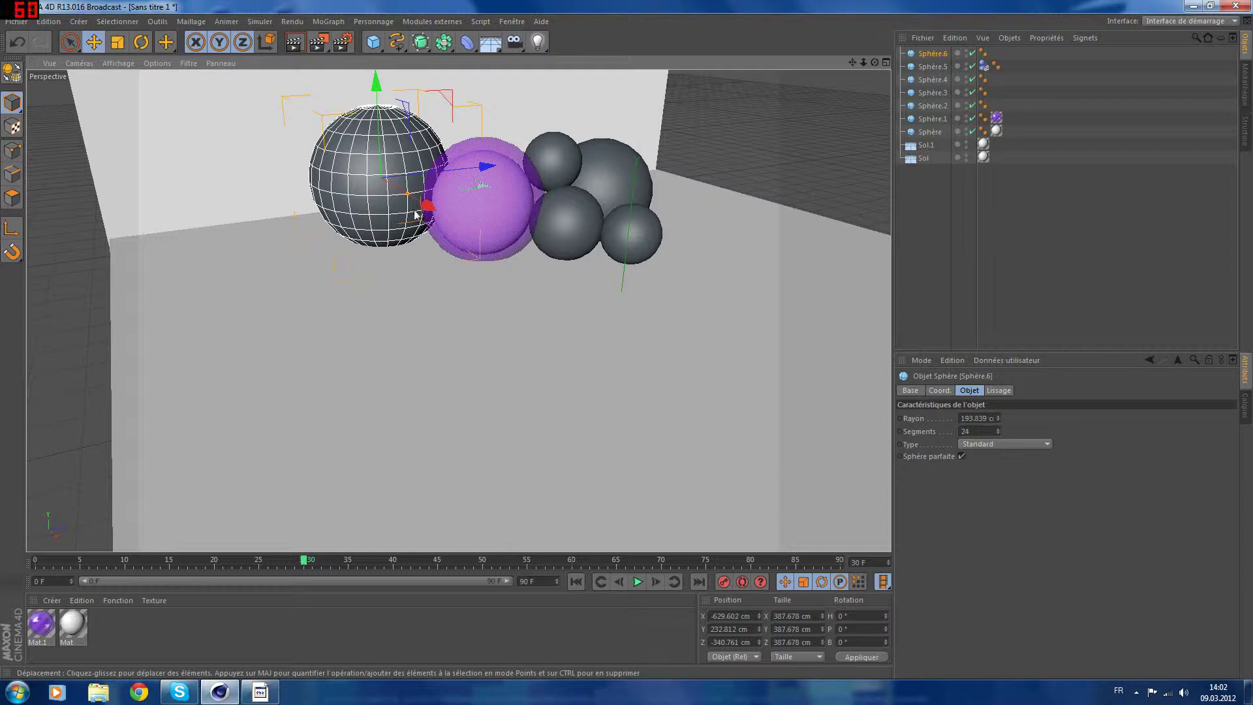
pyautogui.moveTo(418, 211)
pyautogui.mouseDown()
pyautogui.moveTo(442, 220)
pyautogui.moveTo(432, 210)
pyautogui.mouseUp()
pyautogui.moveTo(876, 62); pyautogui.dragTo(848, 77)
pyautogui.moveTo(458, 310); pyautogui.dragTo(458, 311)
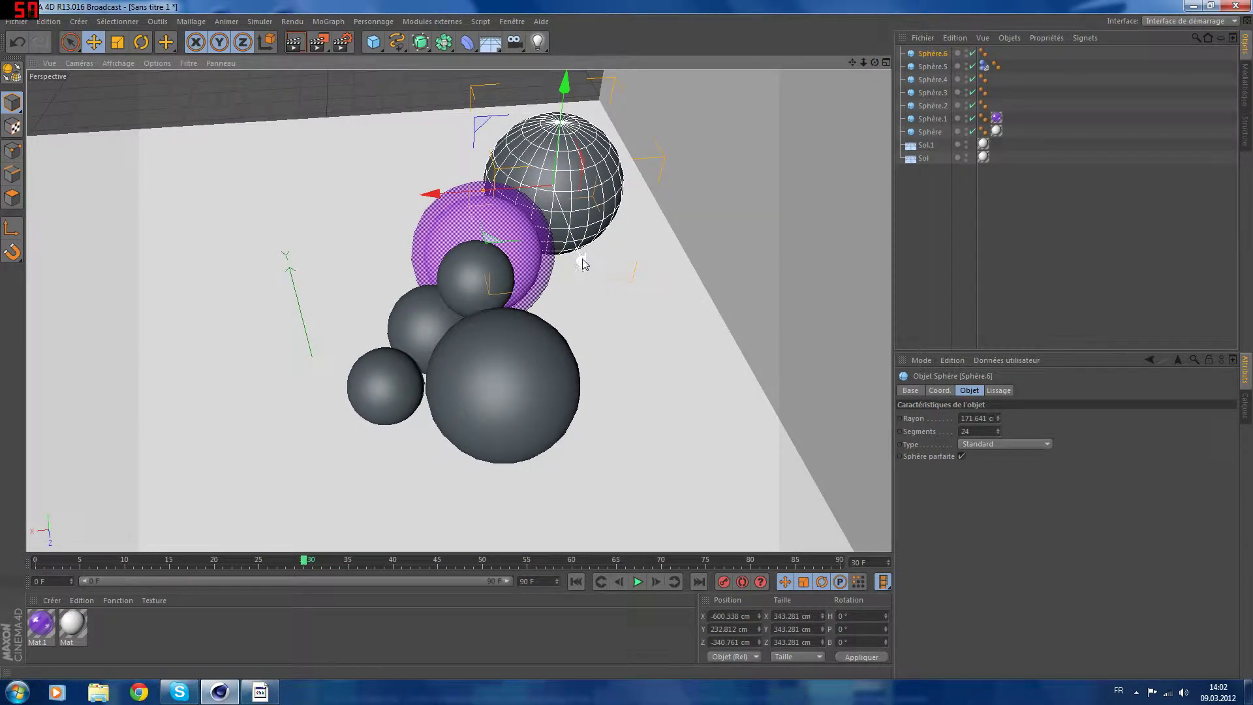
# Duplicate this sphere, place the copy at about X -636, Y 231, Z 30 cm, and enlarge its radius to about 196 cm
pyautogui.keyDown('ctrl'); pyautogui.moveTo(583, 263); pyautogui.dragTo(597, 391); pyautogui.keyUp('ctrl')
pyautogui.moveTo(510, 295); pyautogui.dragTo(499, 296)
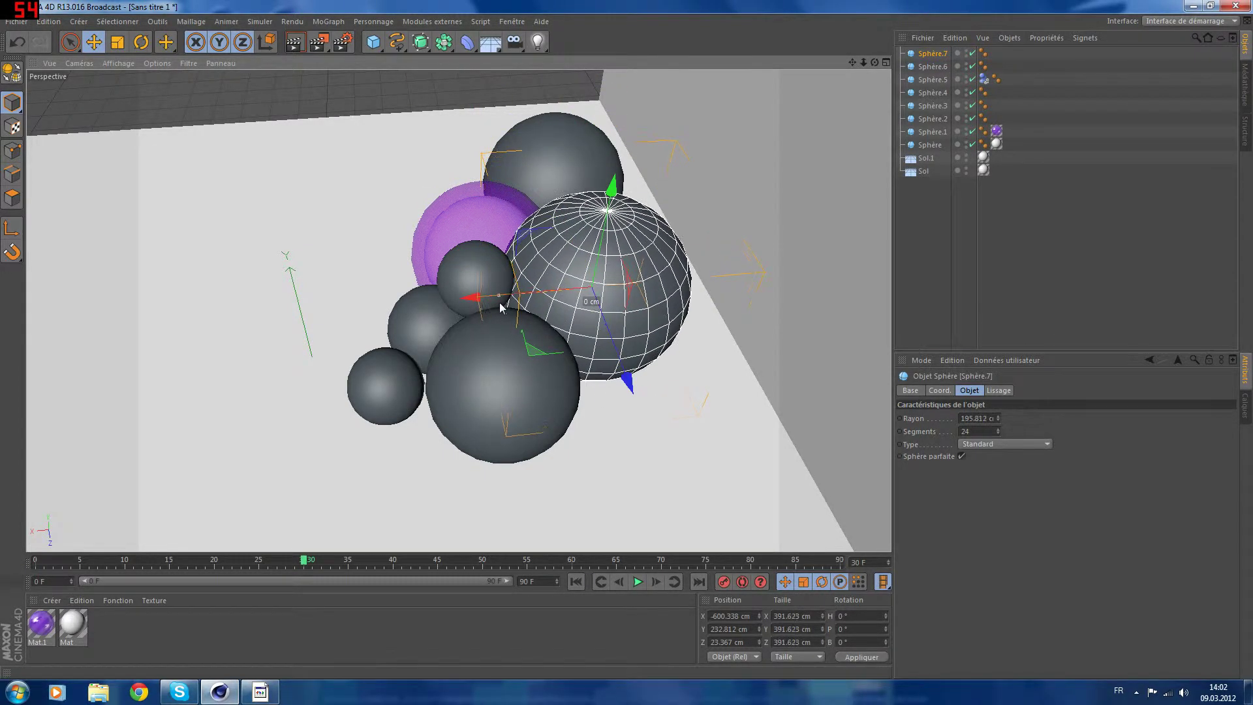
pyautogui.moveTo(622, 212); pyautogui.dragTo(640, 213)
pyautogui.moveTo(875, 62); pyautogui.dragTo(462, 307)
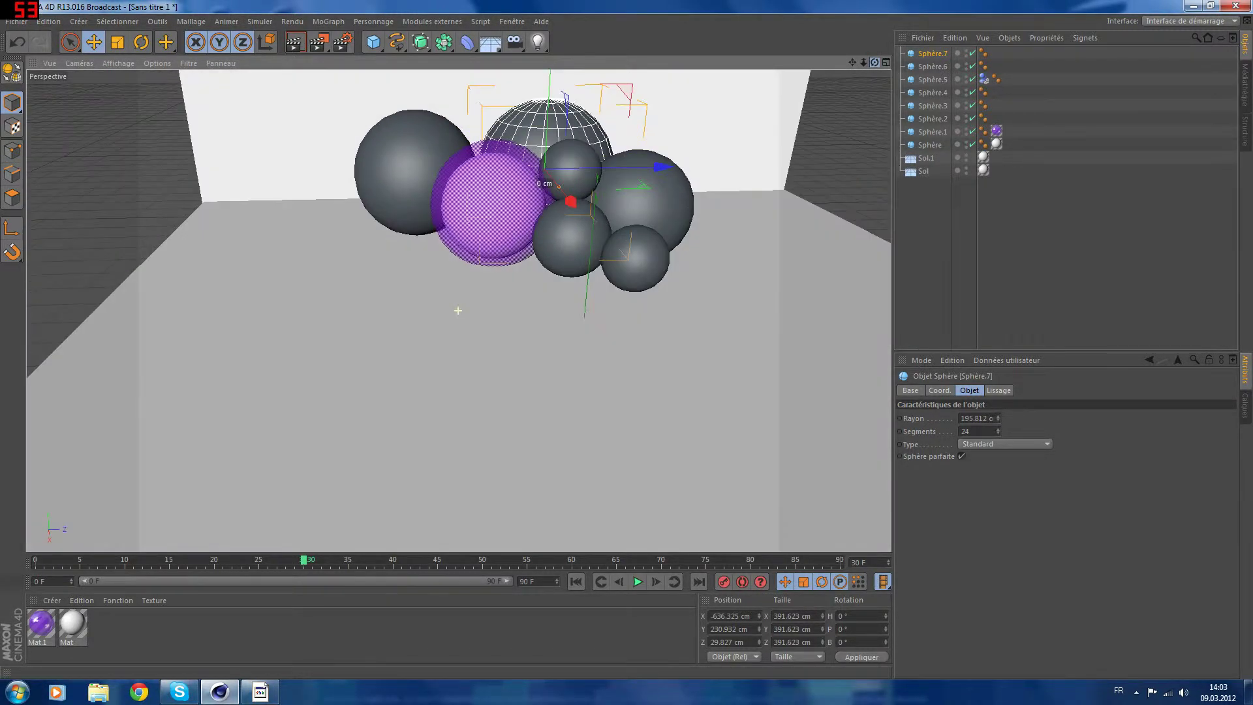
# Apply the white material Mat to all the grey spheres and render a preview of the view
pyautogui.click(432, 362)
pyautogui.moveTo(73, 623); pyautogui.dragTo(404, 171)
pyautogui.moveTo(575, 265); pyautogui.dragTo(576, 265)
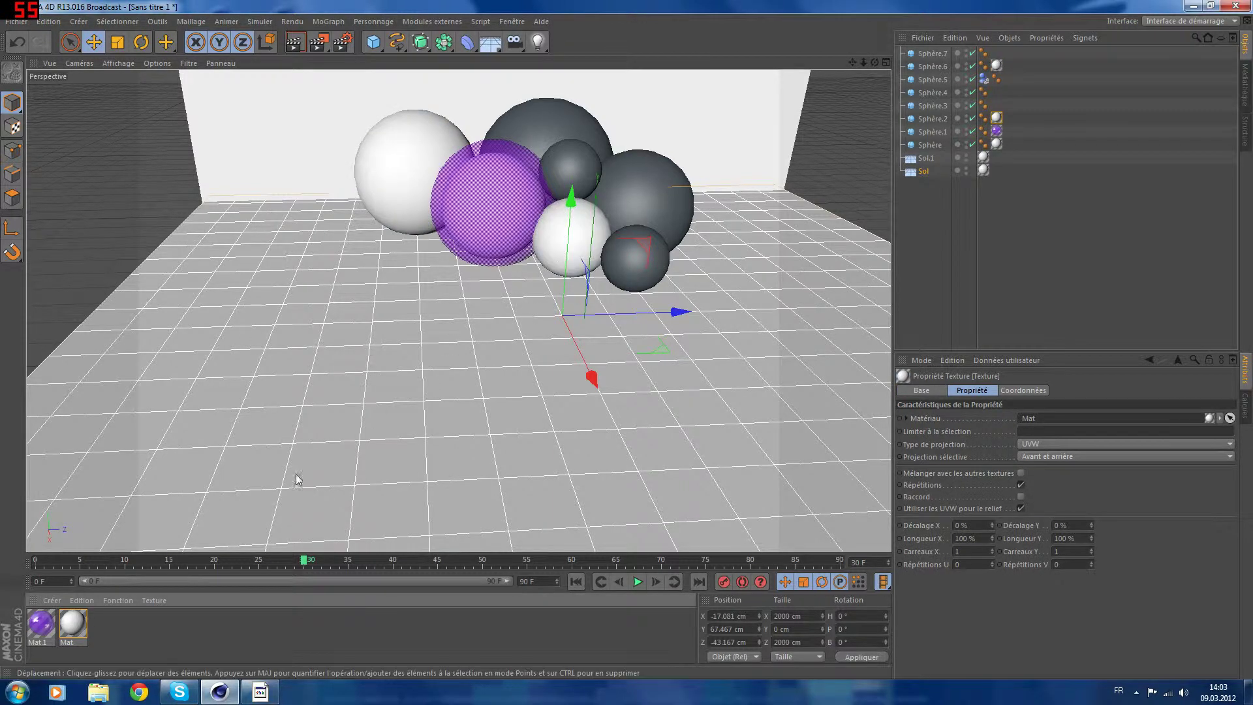
pyautogui.moveTo(596, 166); pyautogui.dragTo(588, 167)
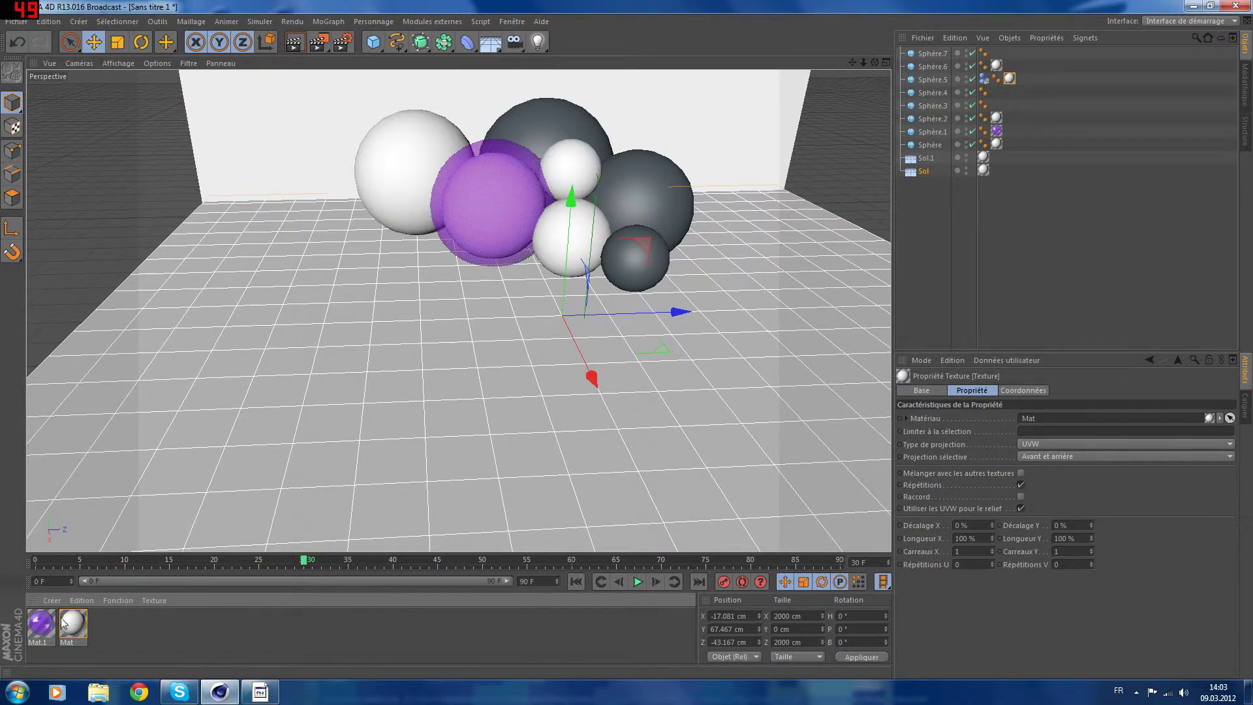
pyautogui.moveTo(474, 171); pyautogui.dragTo(548, 121)
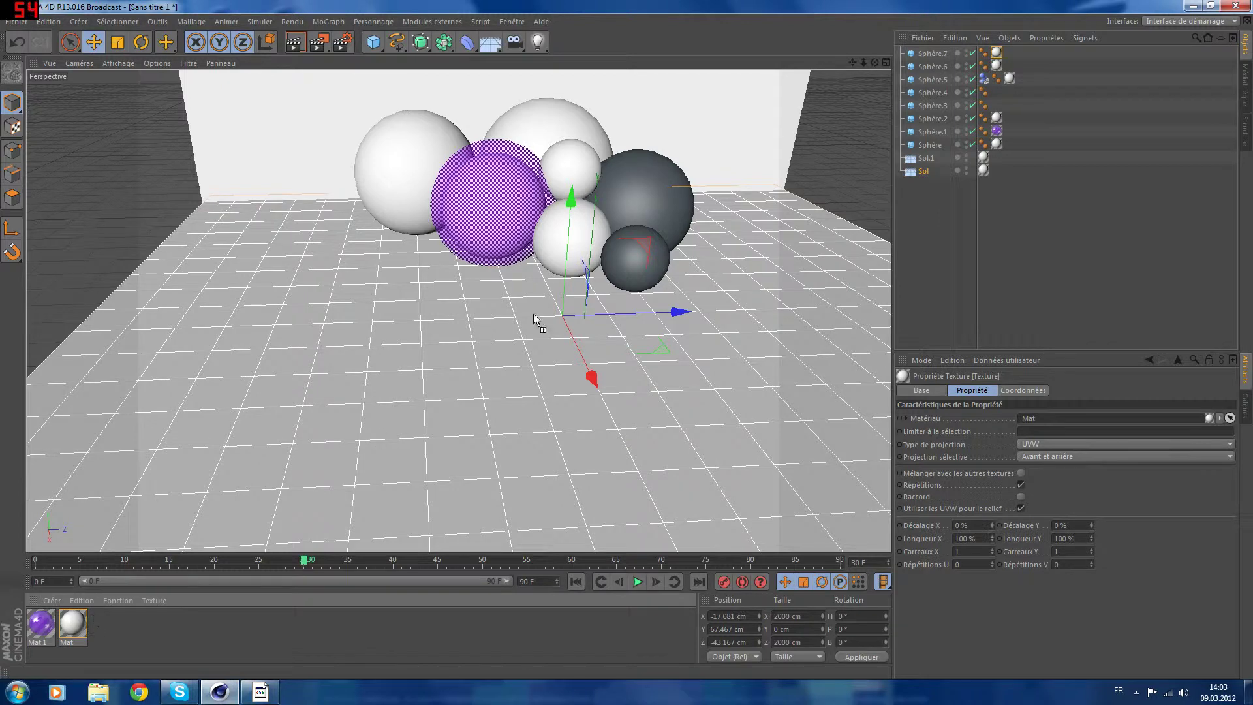
pyautogui.moveTo(534, 320); pyautogui.dragTo(655, 209)
pyautogui.moveTo(726, 239); pyautogui.dragTo(637, 256)
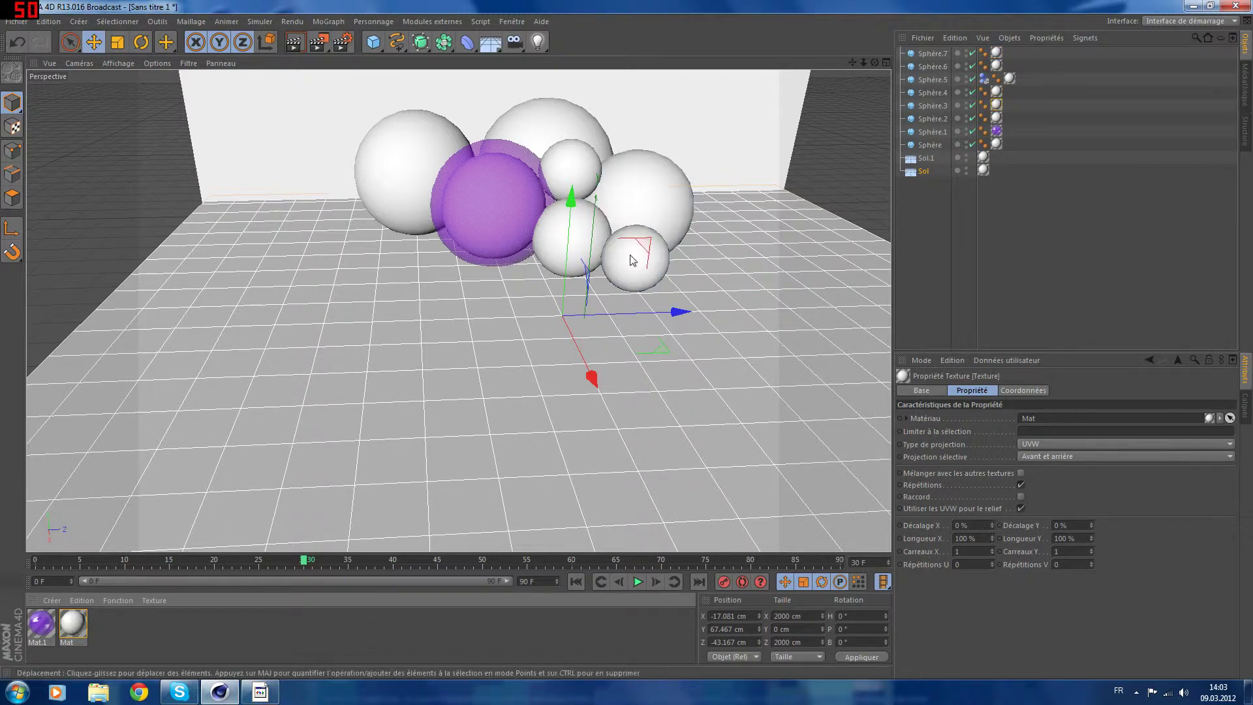
pyautogui.click(306, 38)
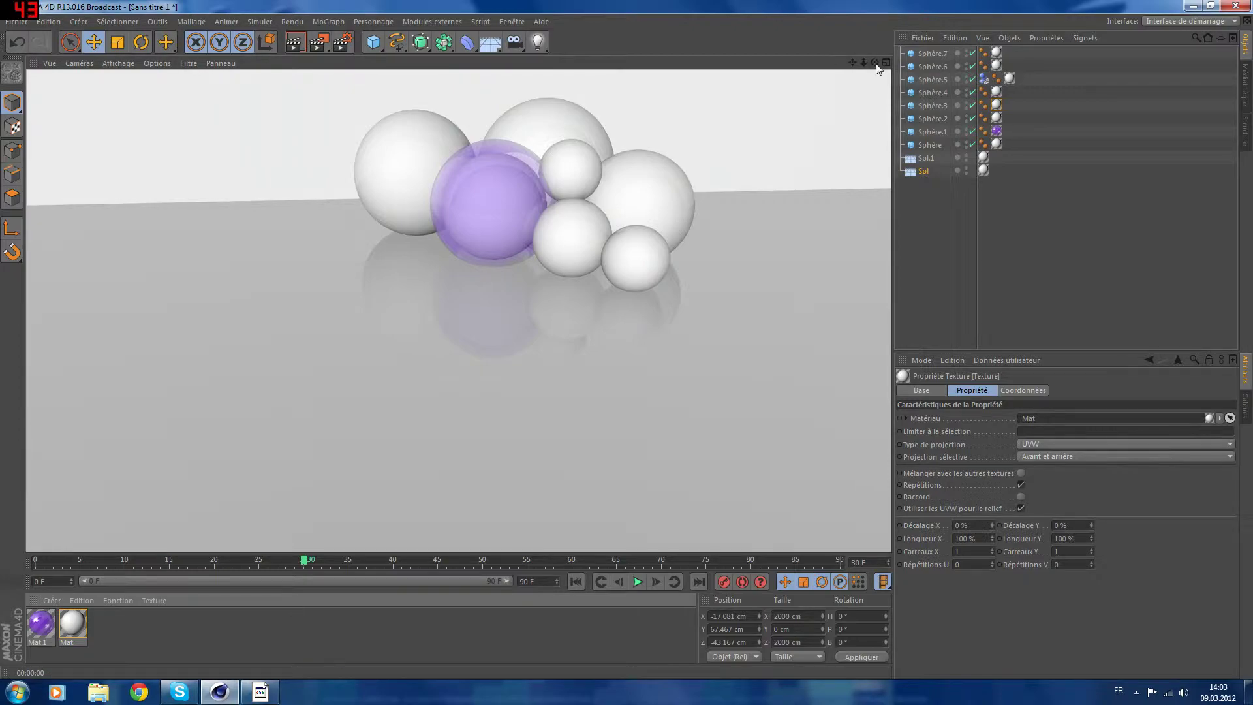
# Duplicate the small top sphere and move the copy to about X -665, Y 397, Z -162 cm
pyautogui.moveTo(876, 63)
pyautogui.mouseDown()
pyautogui.moveTo(796, 81)
pyautogui.moveTo(878, 69)
pyautogui.mouseUp()
pyautogui.click(574, 219)
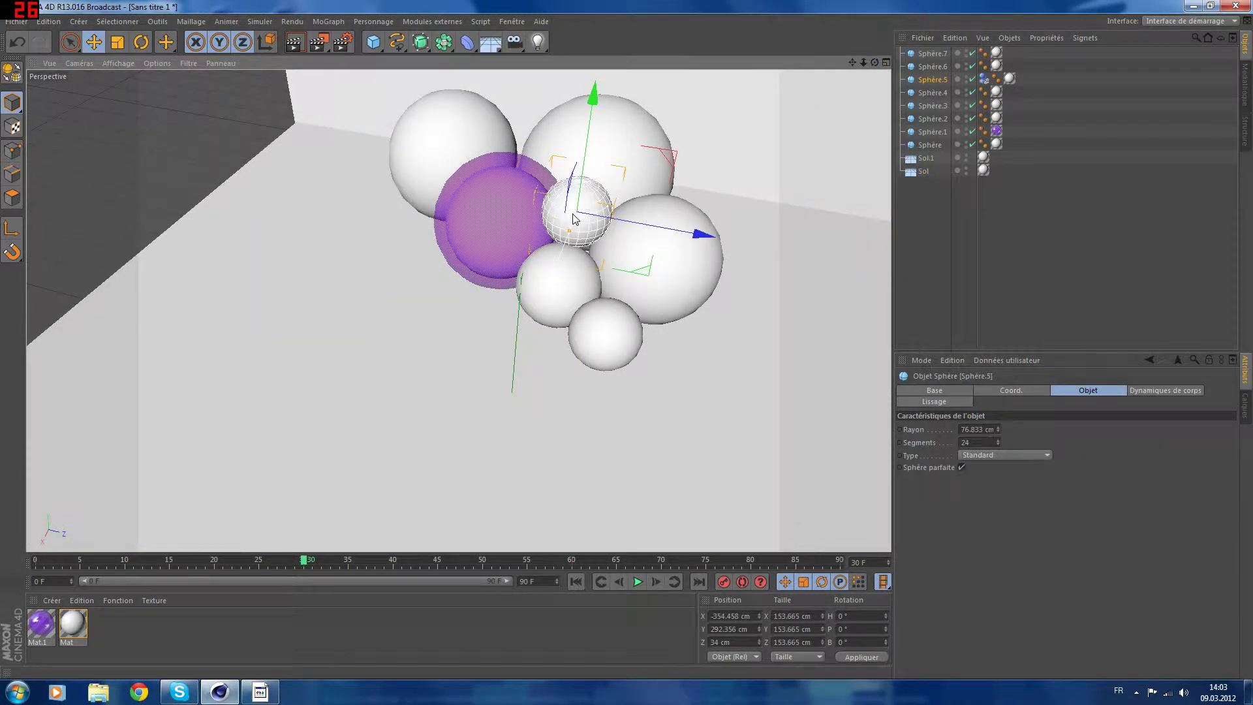
pyautogui.hotkey('ctrl', 'c')
pyautogui.hotkey('ctrl', 'v')
pyautogui.moveTo(700, 238); pyautogui.dragTo(475, 194)
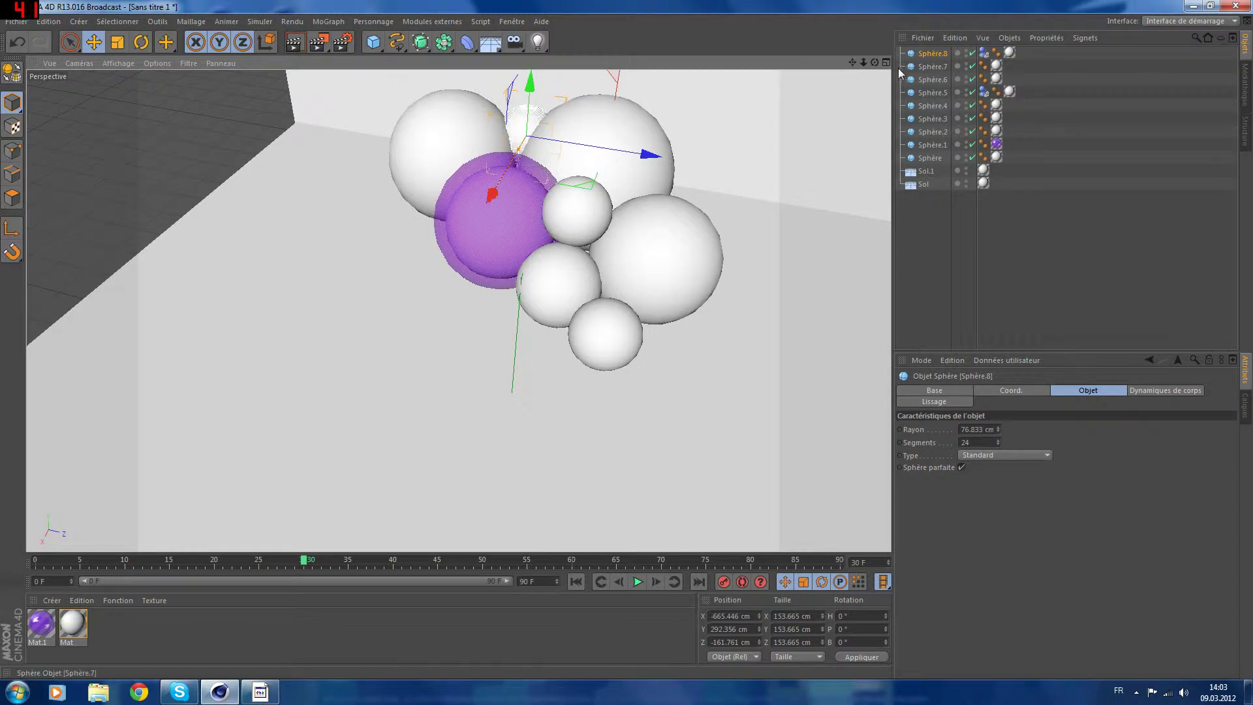
pyautogui.moveTo(868, 63); pyautogui.dragTo(835, 76)
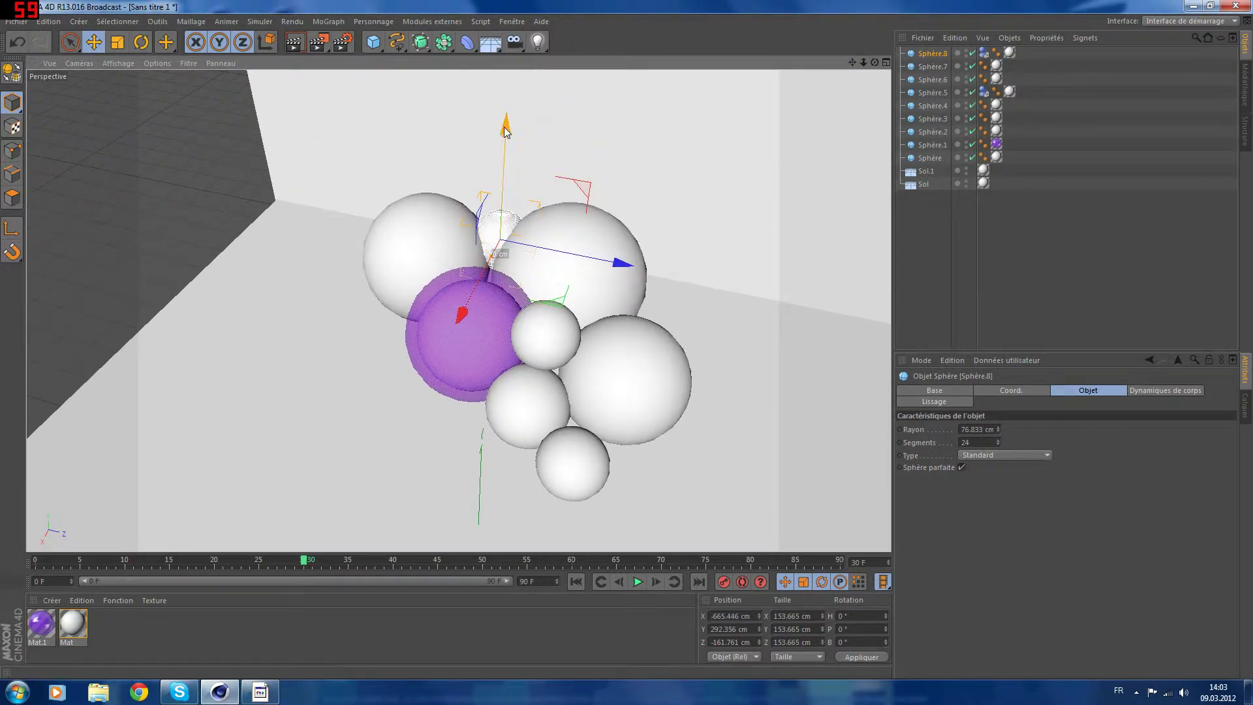
pyautogui.moveTo(507, 126); pyautogui.dragTo(508, 85)
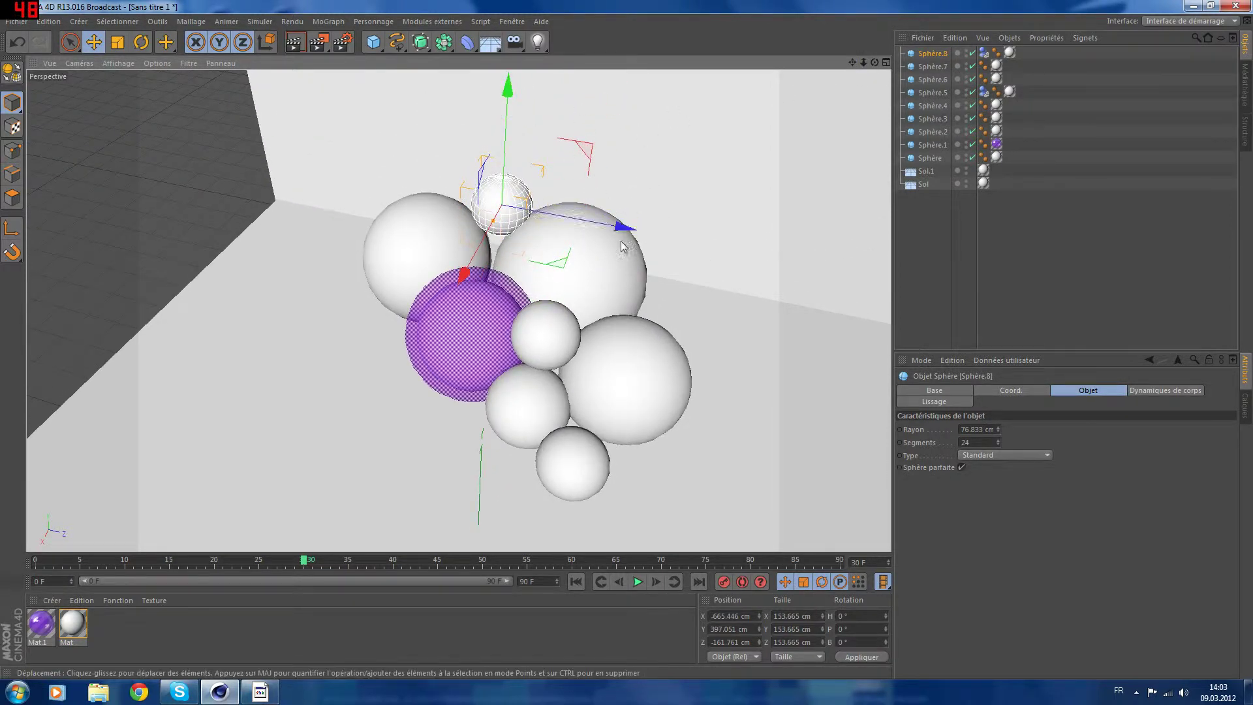
# Fine-tune the new small sphere's position to about X -627, Y 411, Z -185 cm and render a preview of the view
pyautogui.moveTo(630, 230); pyautogui.dragTo(625, 237)
pyautogui.moveTo(501, 124); pyautogui.dragTo(503, 116)
pyautogui.moveTo(621, 231); pyautogui.dragTo(619, 233)
pyautogui.moveTo(875, 63); pyautogui.dragTo(823, 65)
pyautogui.moveTo(460, 88); pyautogui.dragTo(462, 79)
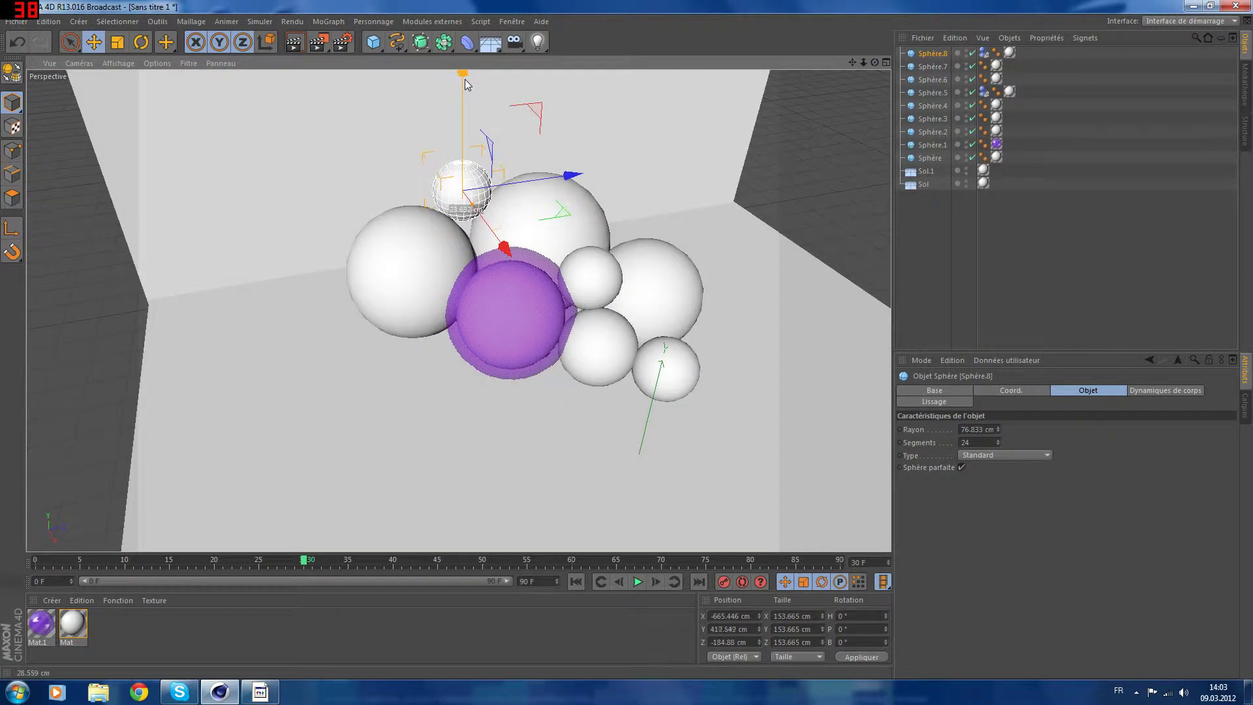
pyautogui.moveTo(504, 256); pyautogui.dragTo(508, 265)
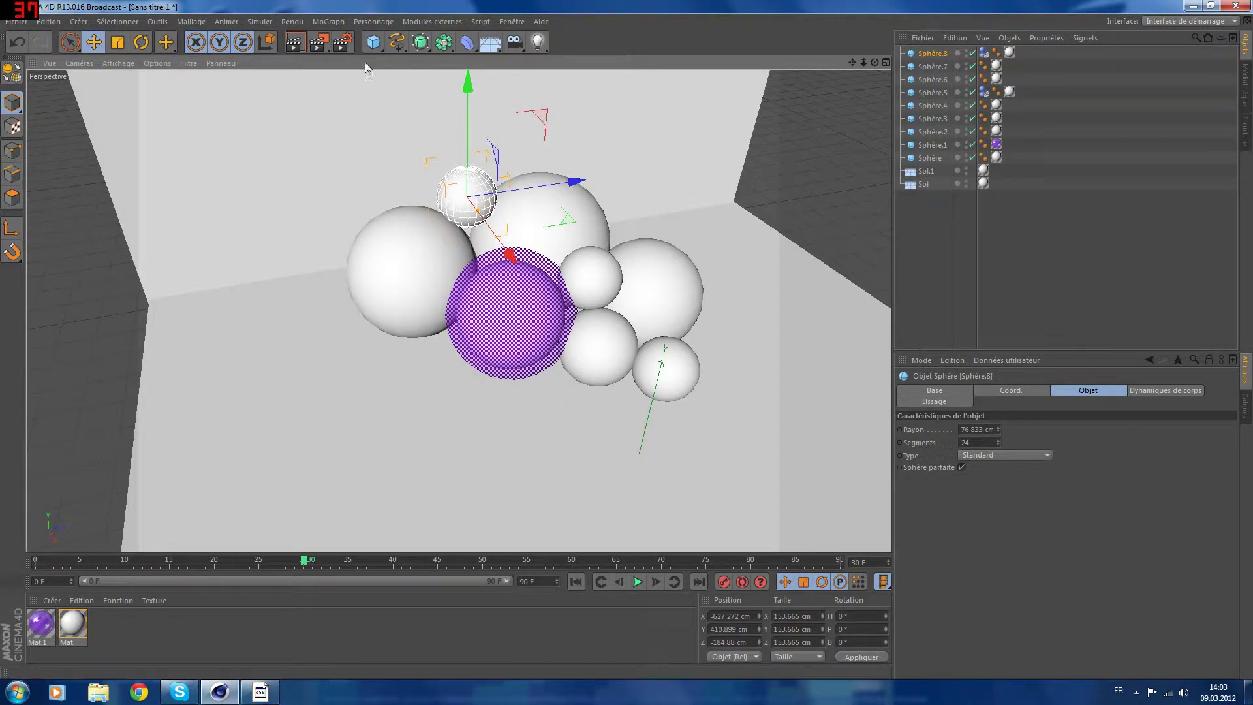
pyautogui.click(296, 43)
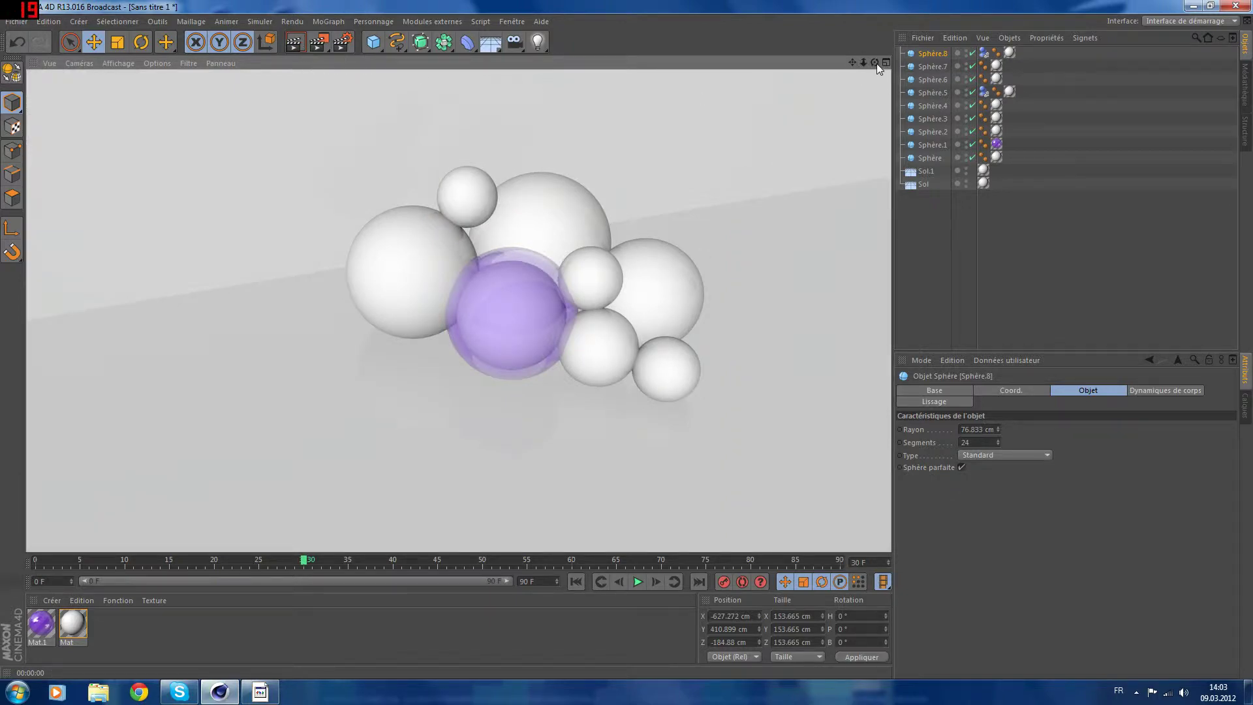
# Create a new material and, in its editor, enable Transparency and disable Specular
pyautogui.moveTo(876, 65); pyautogui.dragTo(859, 67)
pyautogui.doubleClick(137, 622)
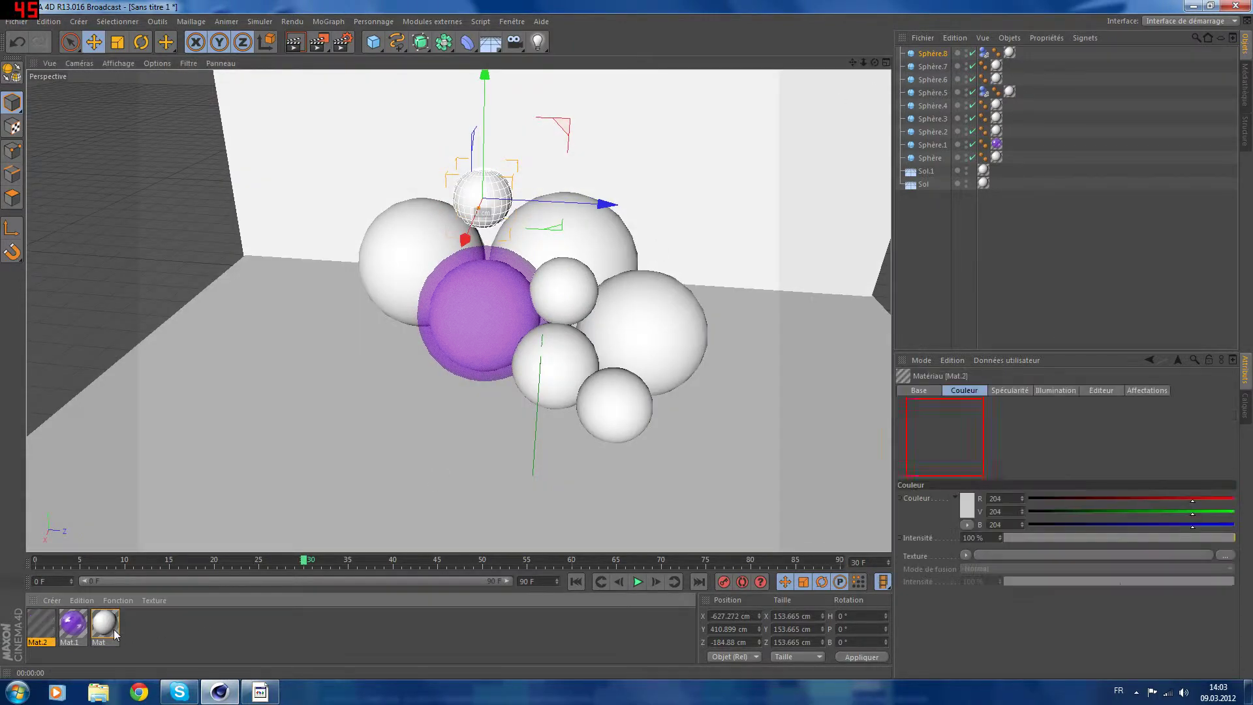
pyautogui.doubleClick(43, 628)
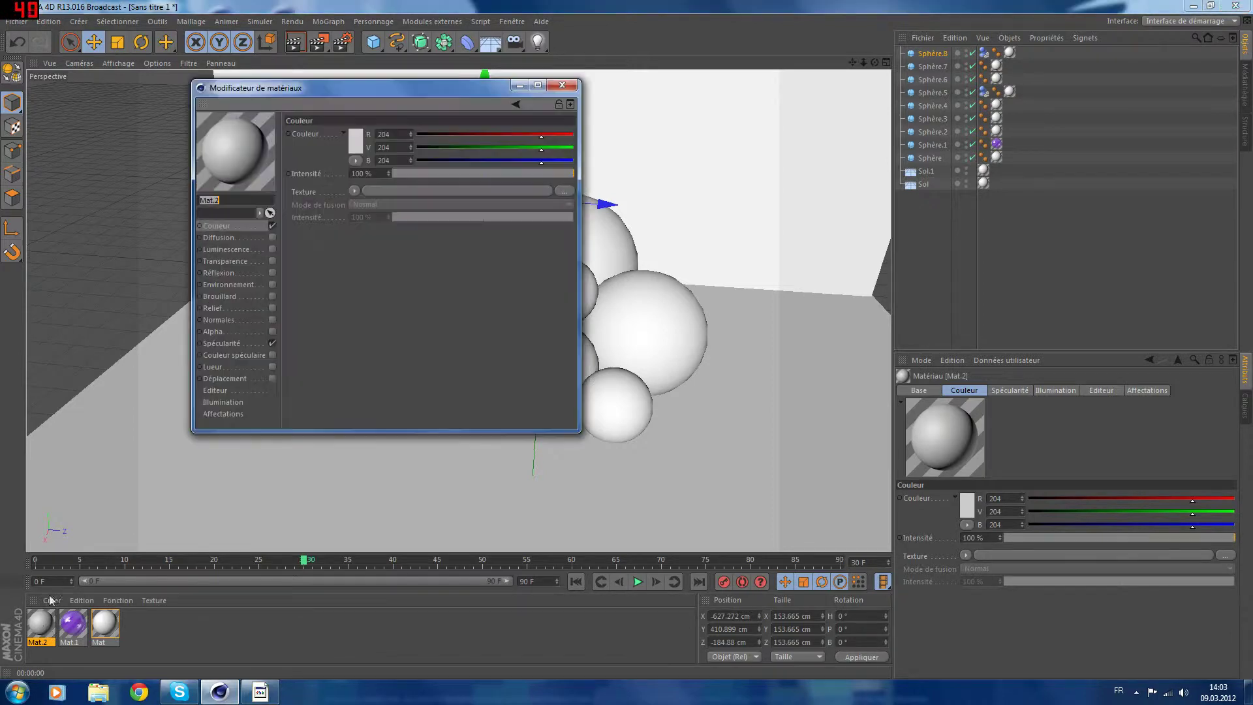
pyautogui.click(223, 261)
pyautogui.click(273, 261)
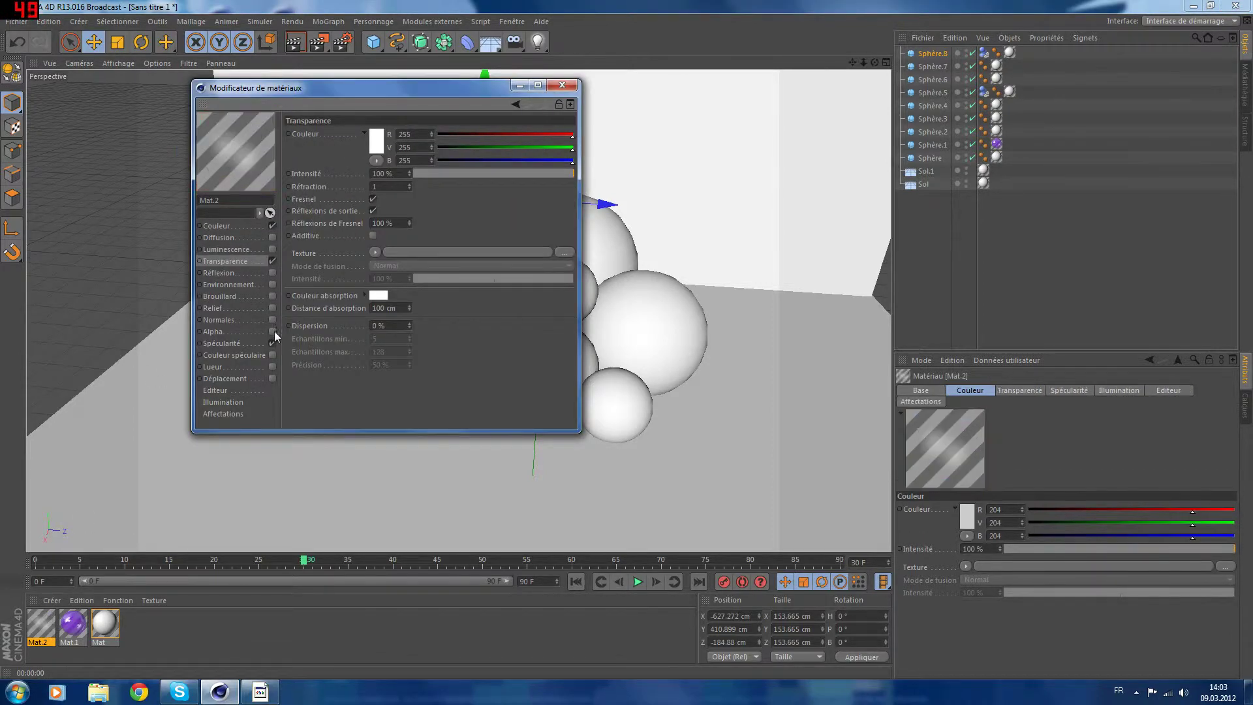
pyautogui.click(273, 343)
# Set the new material's transparency intensity to 76% and open its colour channel settings
pyautogui.click(472, 174)
pyautogui.click(520, 174)
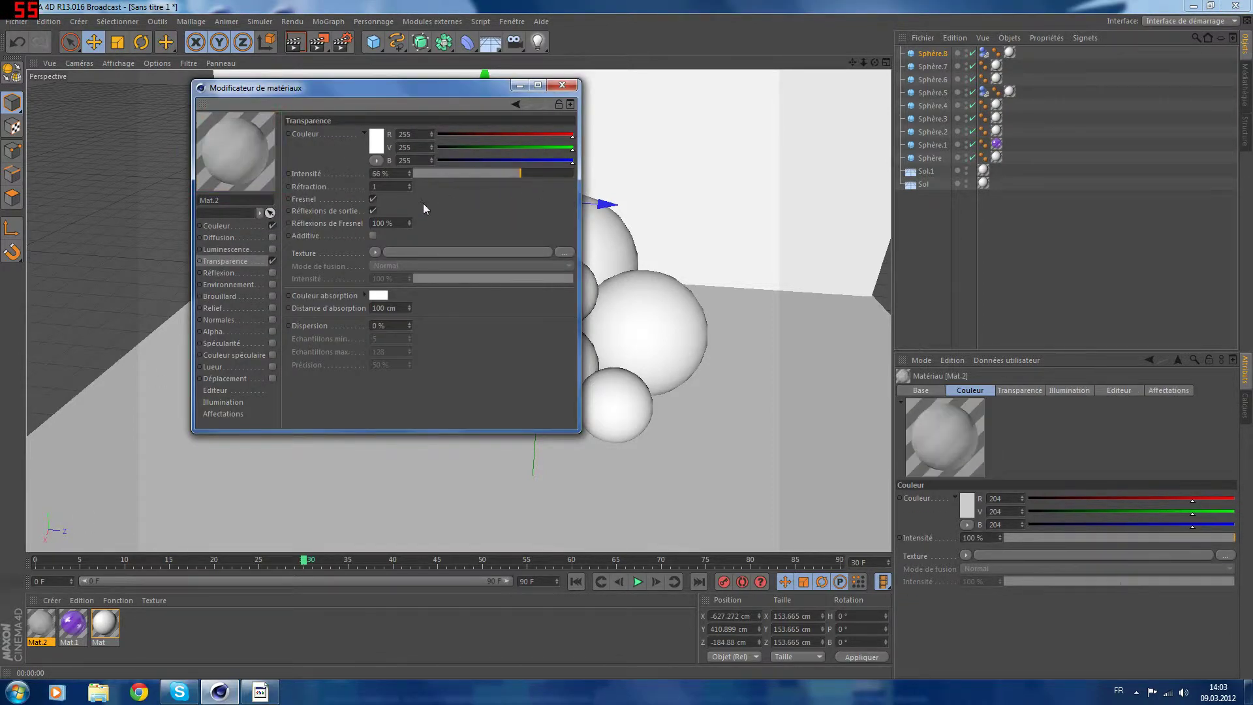
pyautogui.click(535, 174)
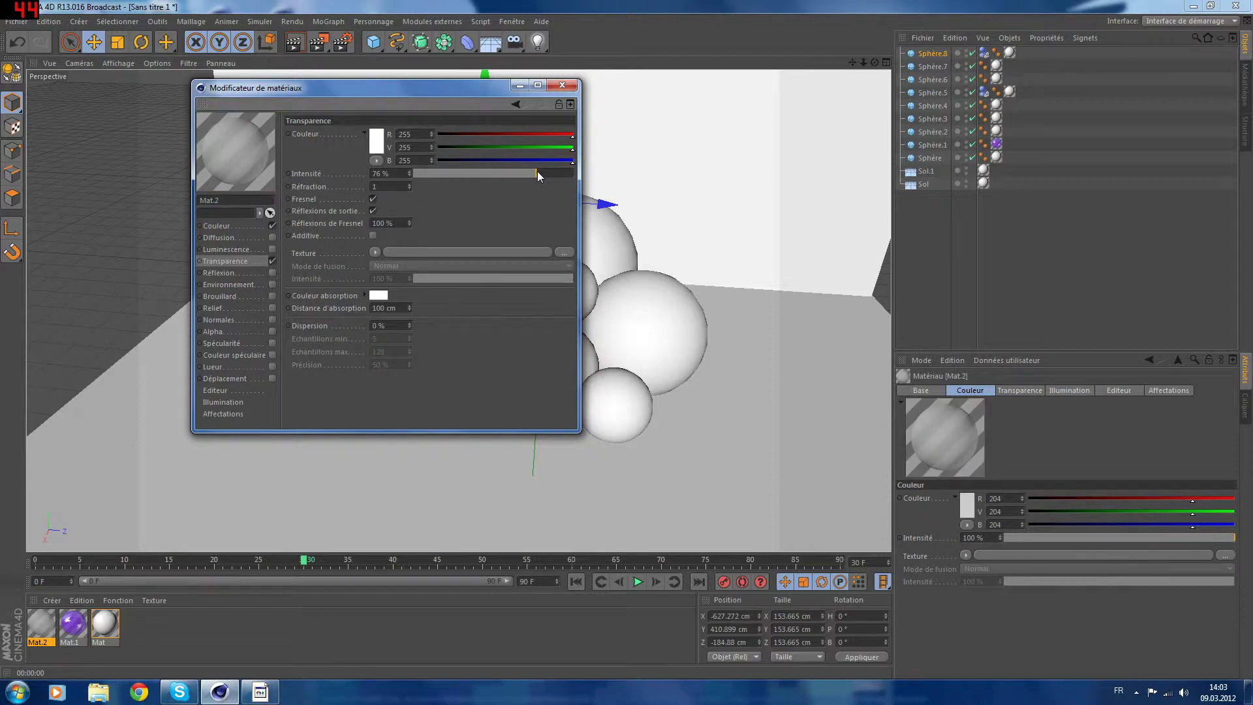
pyautogui.click(228, 225)
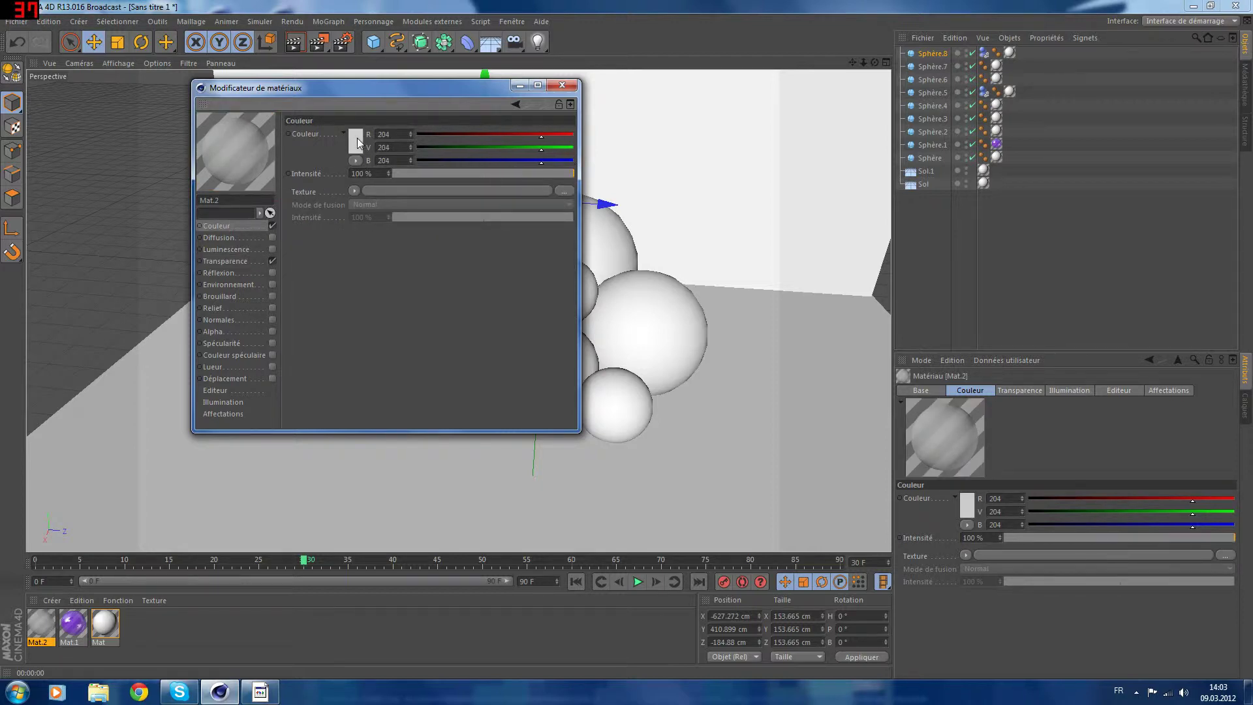
# Set the new material's colour to yellow with RGB values 255, 250, 0
pyautogui.click(358, 138)
pyautogui.click(340, 95)
pyautogui.click(344, 88)
pyautogui.moveTo(353, 103); pyautogui.dragTo(363, 97)
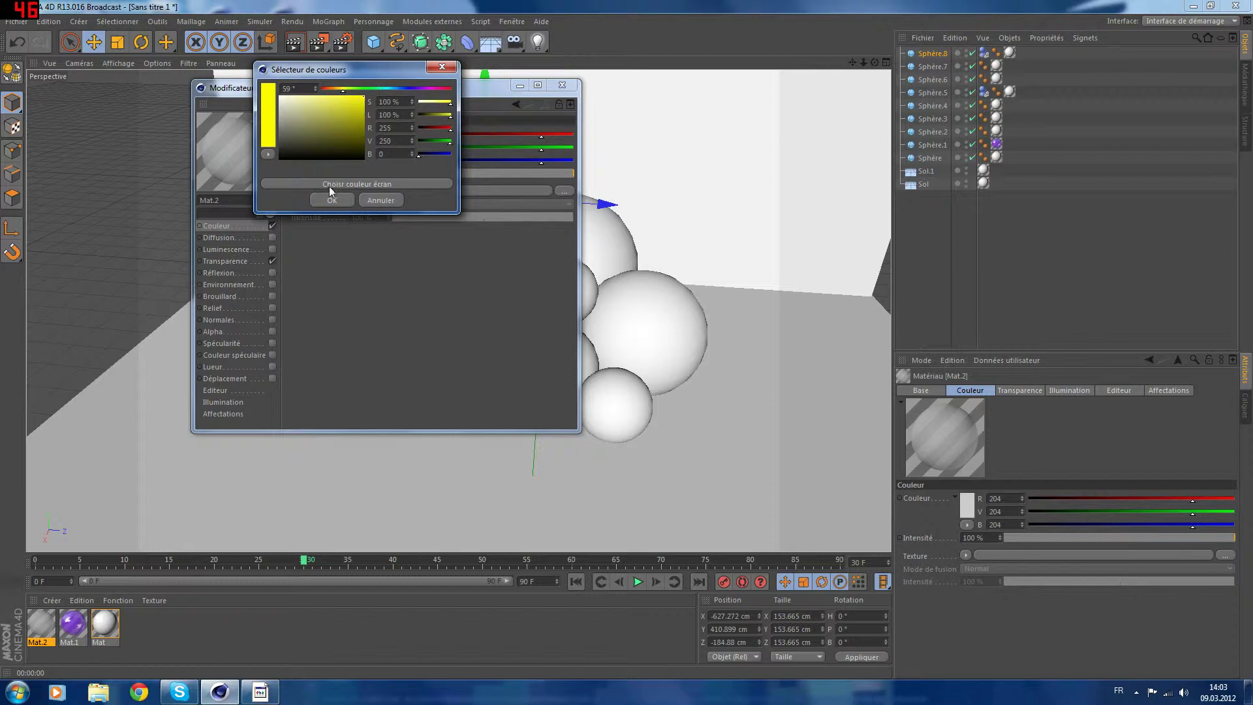
pyautogui.click(331, 200)
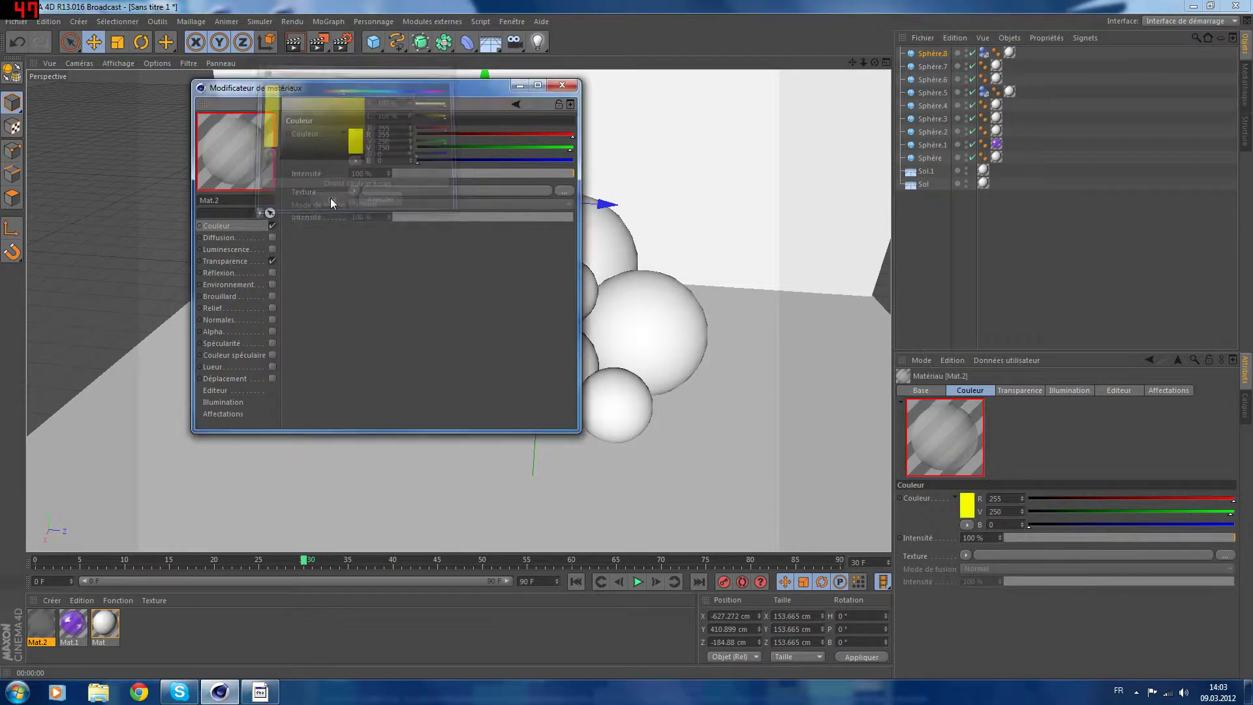
# Enable Reflection on the yellow material at 51% intensity with a Fresnel texture mixed at 47%, and close the editor
pyautogui.click(230, 272)
pyautogui.click(272, 273)
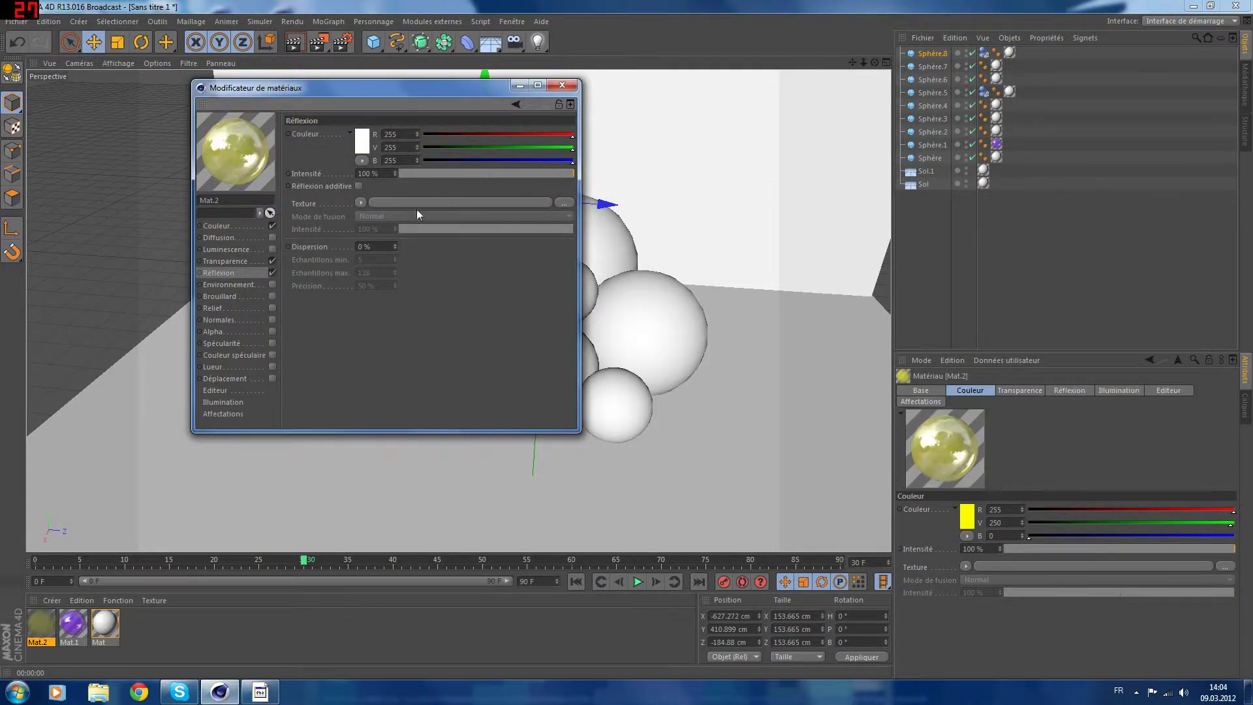
pyautogui.click(488, 173)
pyautogui.click(361, 203)
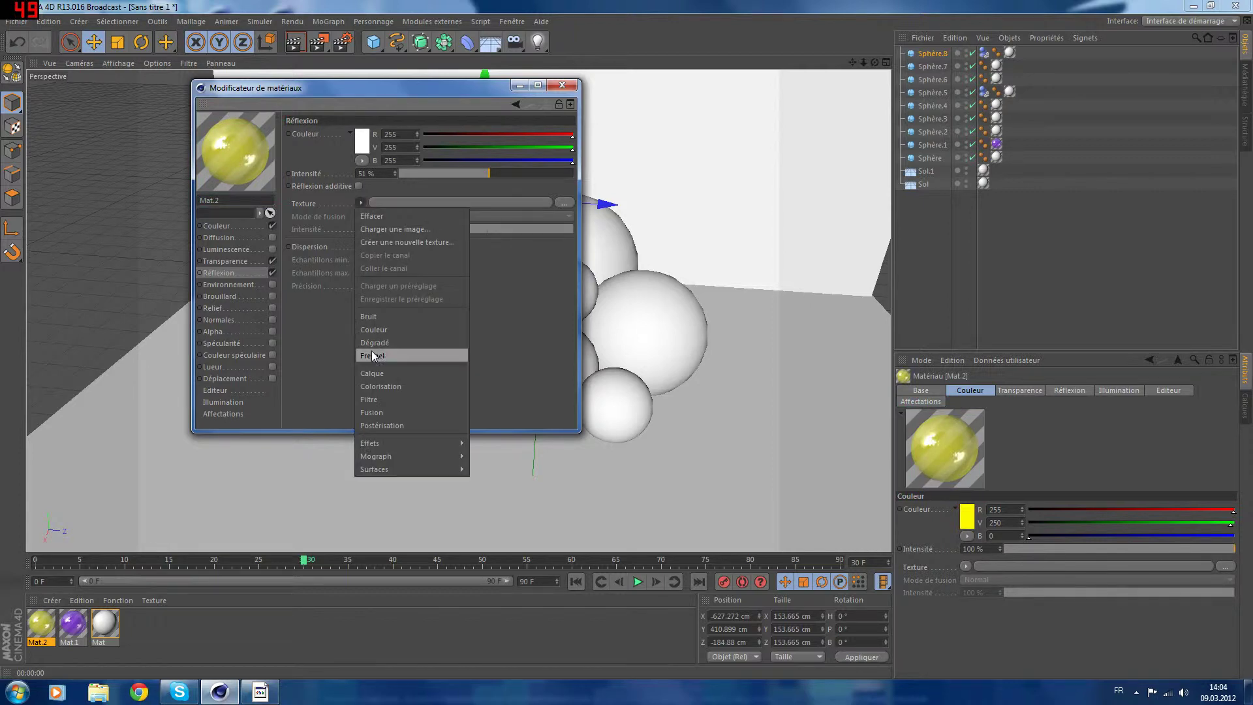
pyautogui.click(381, 355)
pyautogui.click(479, 270)
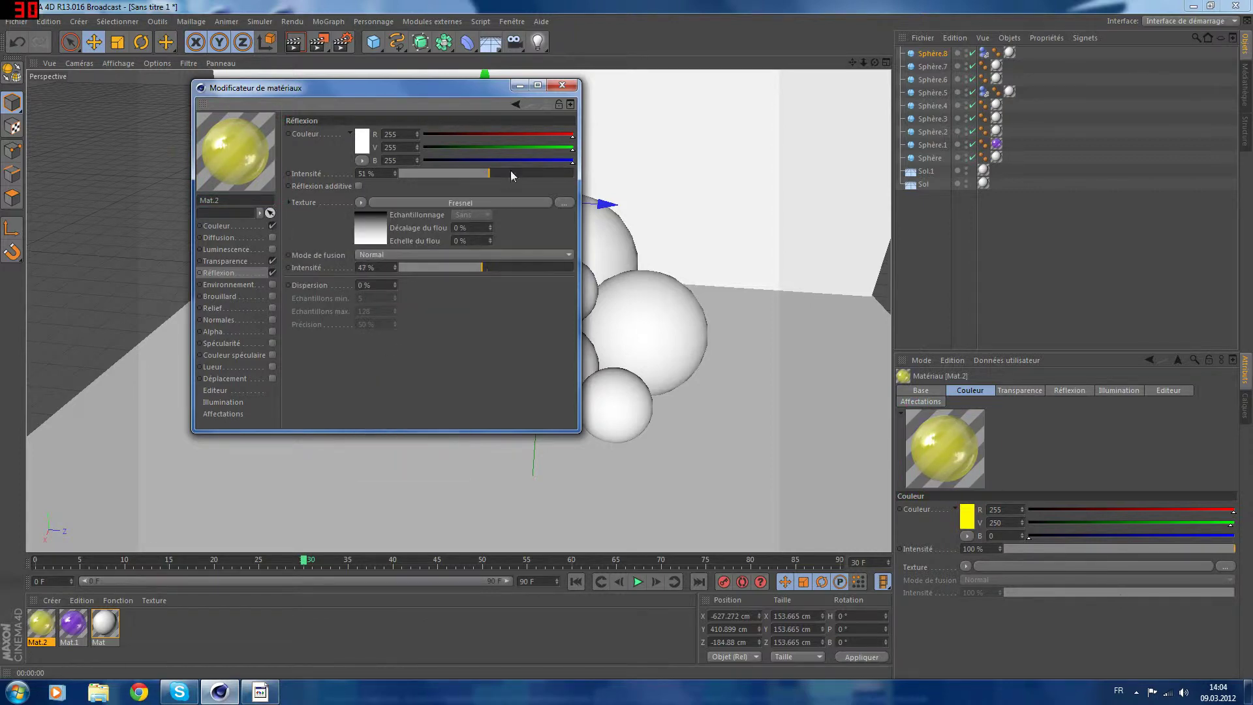
pyautogui.click(562, 85)
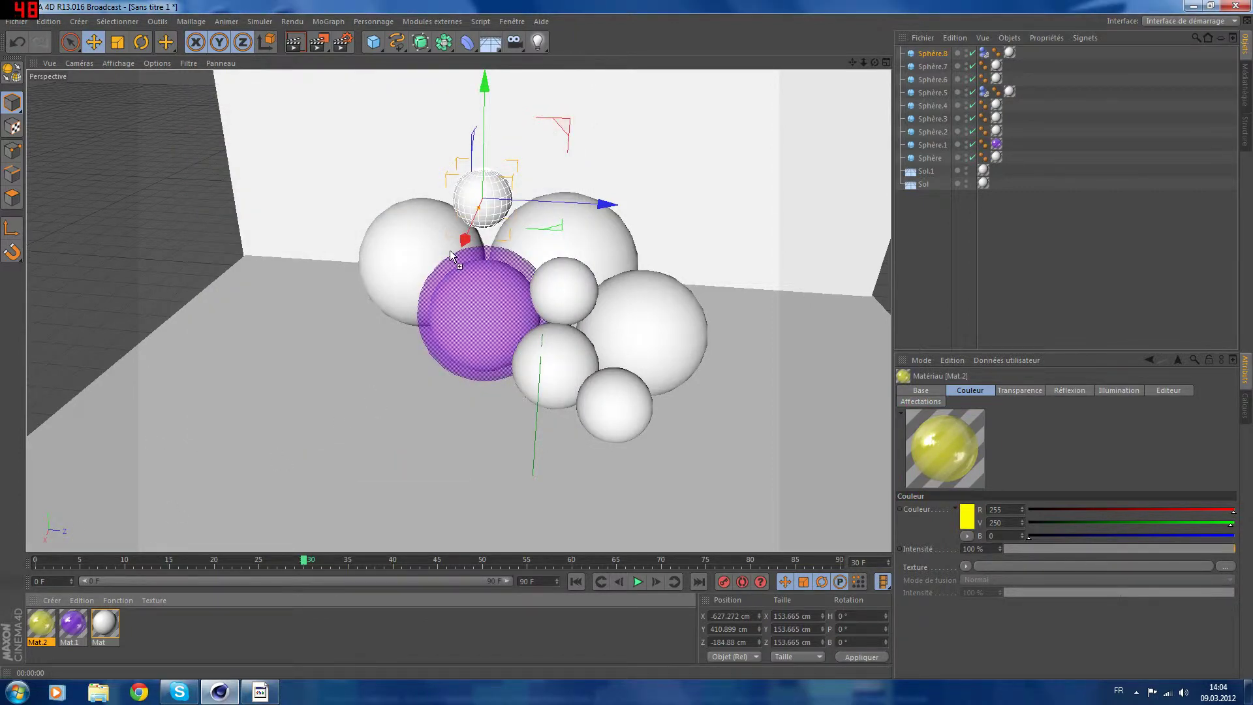
# Wrap the large sphere behind the violet one in a yellow-material copy with a radius of about 209 cm and render a preview
pyautogui.click(428, 234)
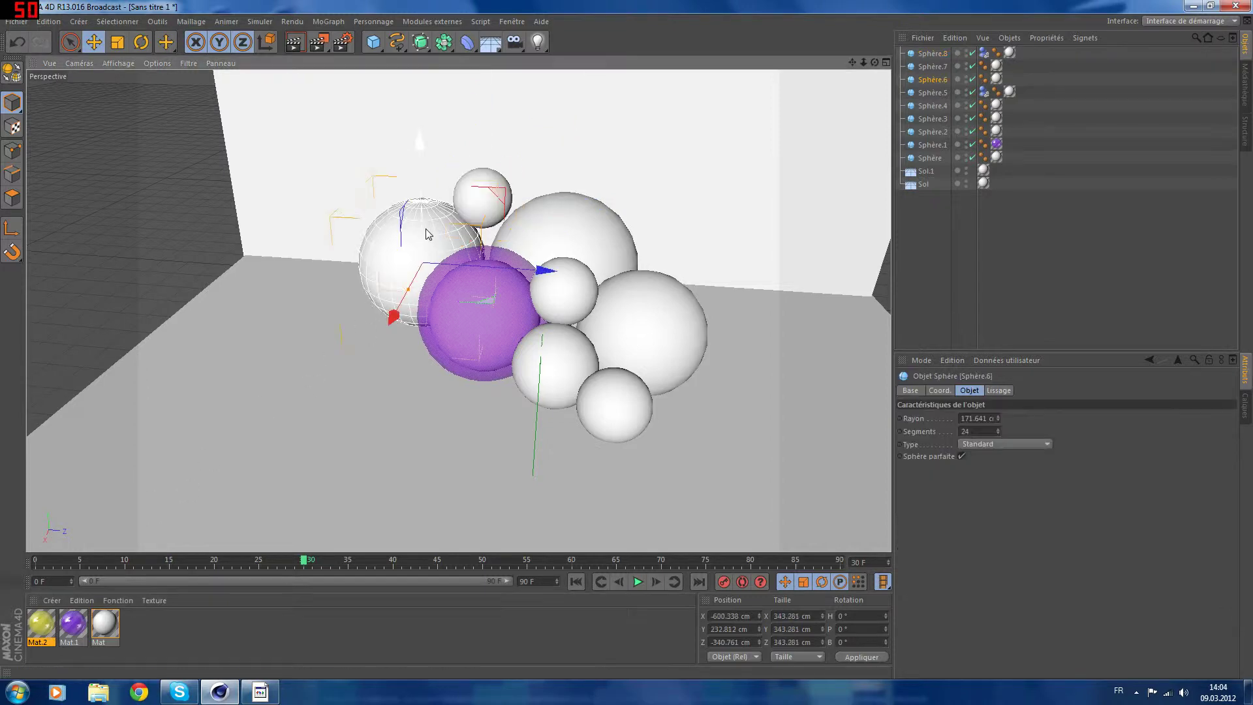
pyautogui.hotkey('ctrl', 'c')
pyautogui.hotkey('ctrl', 'v')
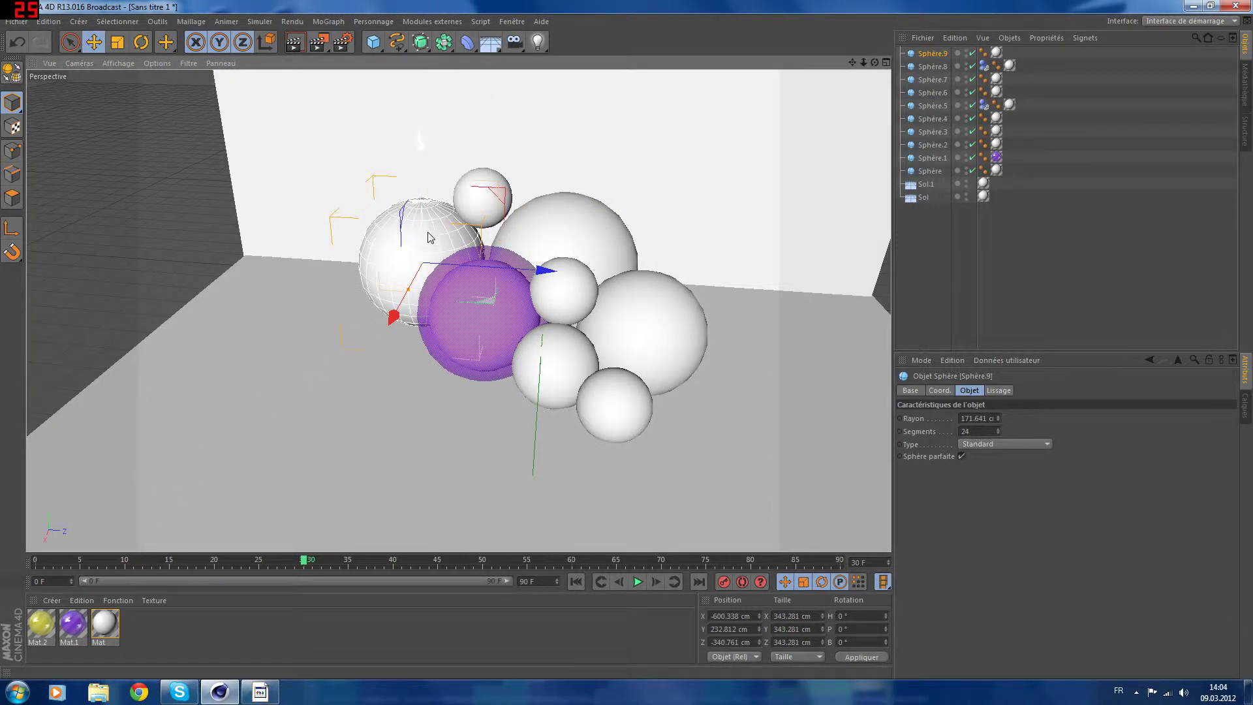
pyautogui.moveTo(408, 289); pyautogui.dragTo(413, 305)
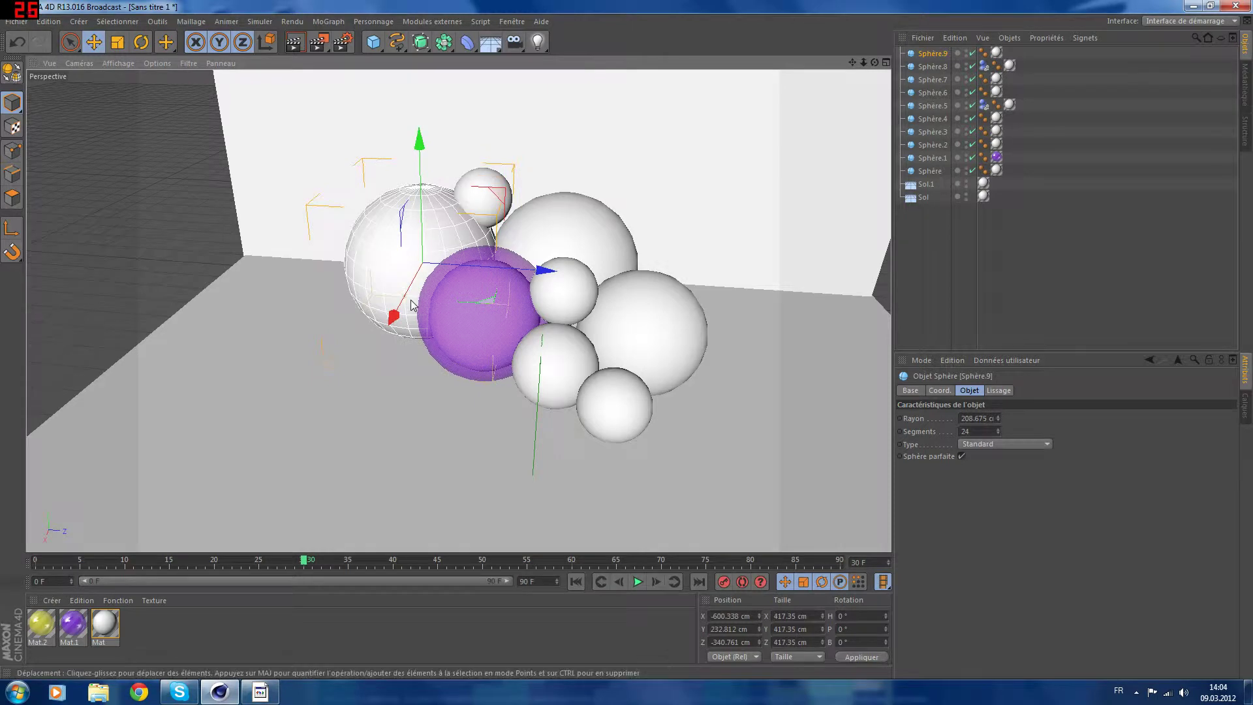
pyautogui.moveTo(40, 623); pyautogui.dragTo(392, 261)
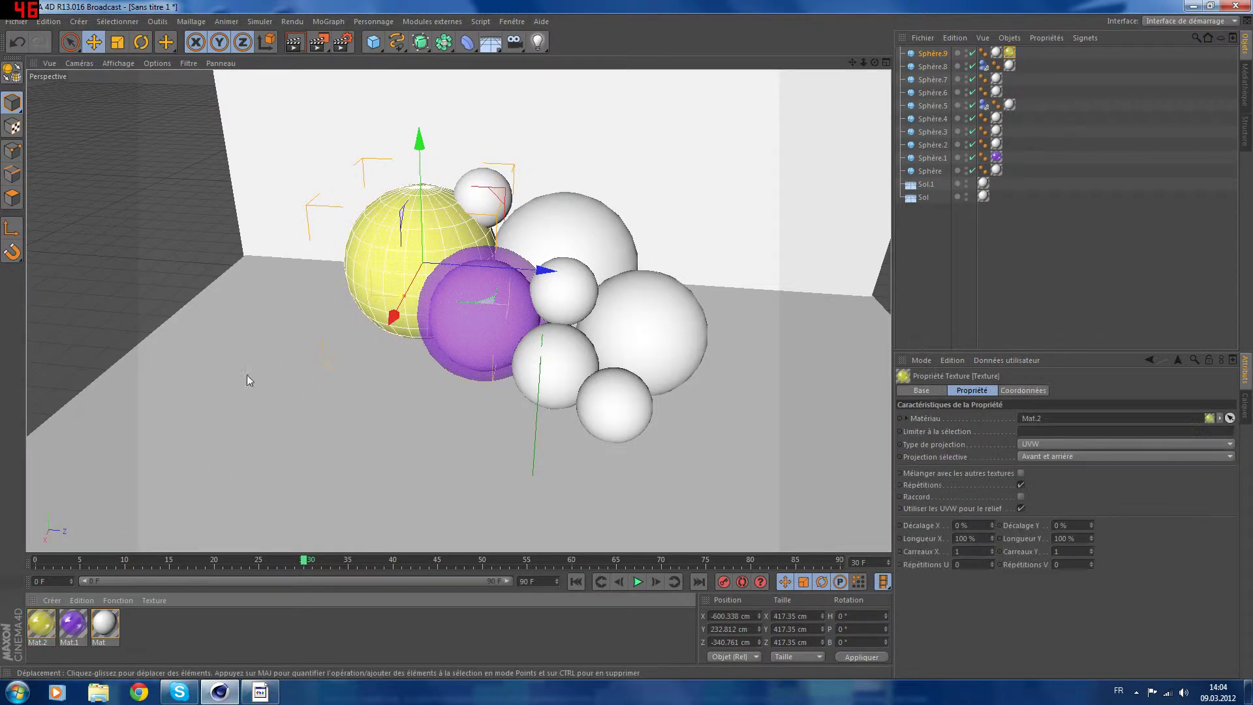
pyautogui.click(295, 43)
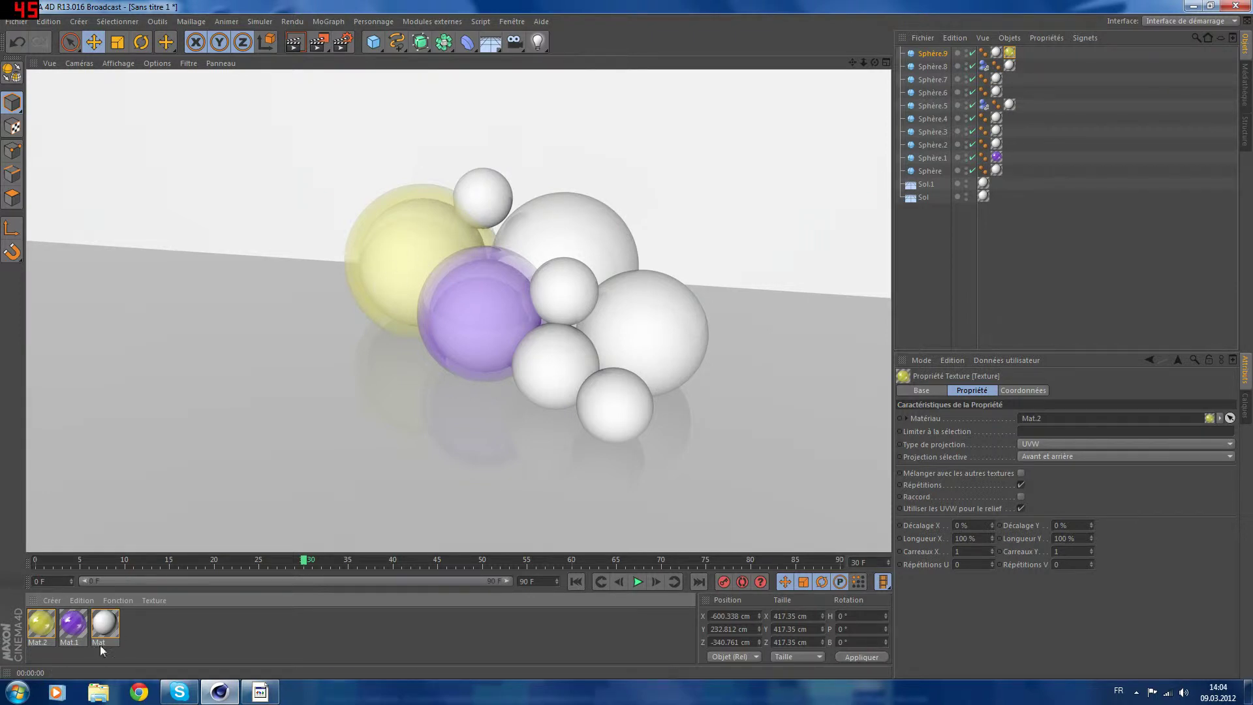
# Duplicate the small top sphere with a radius of about 89 cm and shift copy and original to about Z -167 and -162 cm
pyautogui.click(478, 188)
pyautogui.hotkey('ctrl', 'c')
pyautogui.hotkey('ctrl', 'v')
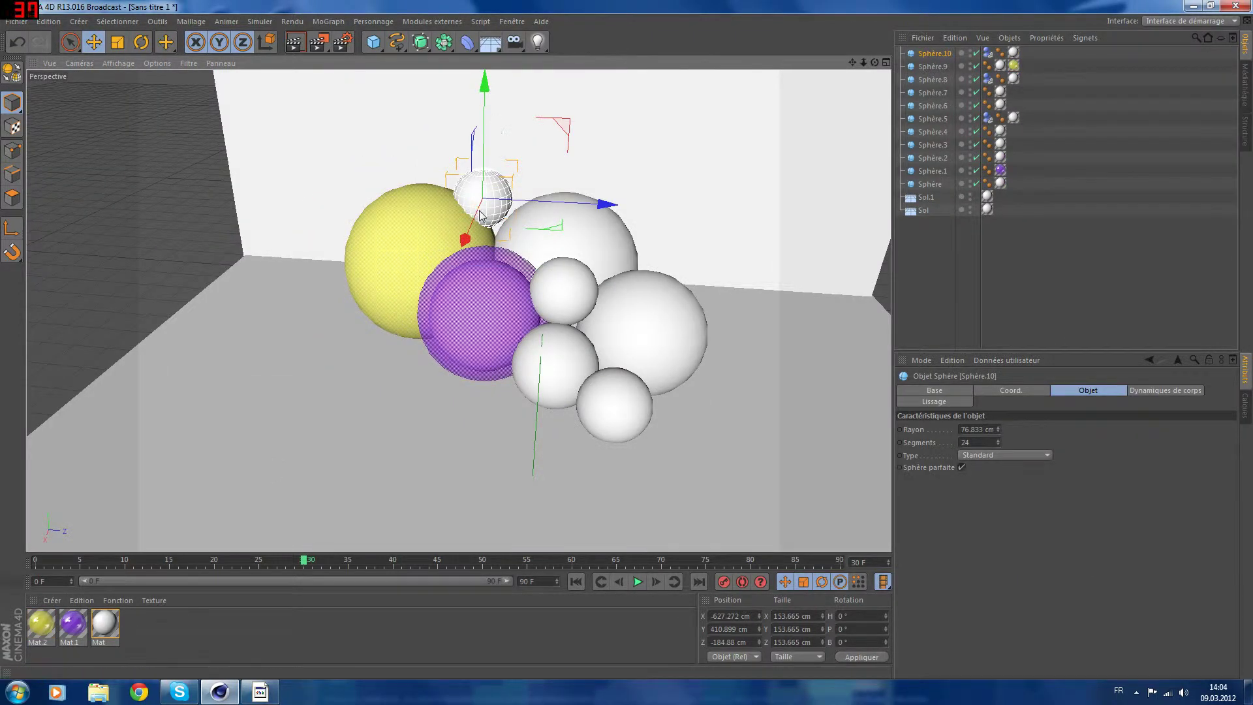
pyautogui.moveTo(479, 208); pyautogui.dragTo(480, 213)
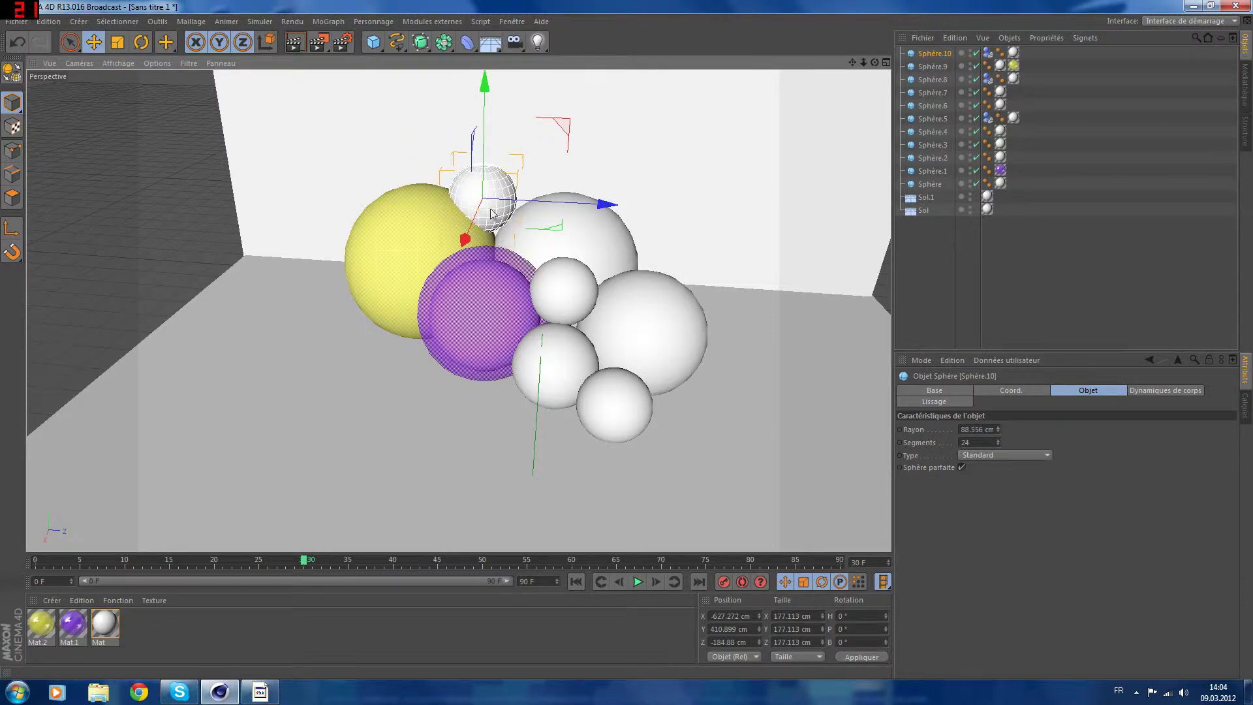
pyautogui.moveTo(606, 204); pyautogui.dragTo(619, 207)
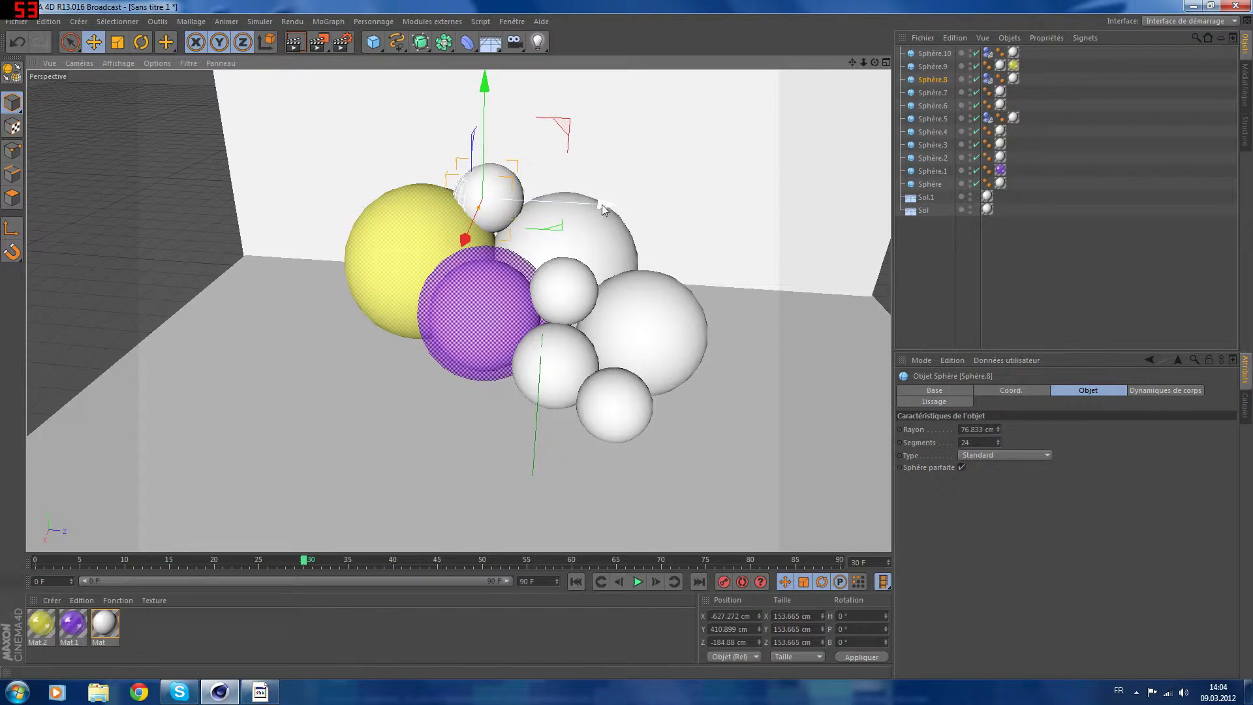
pyautogui.moveTo(614, 205); pyautogui.dragTo(617, 208)
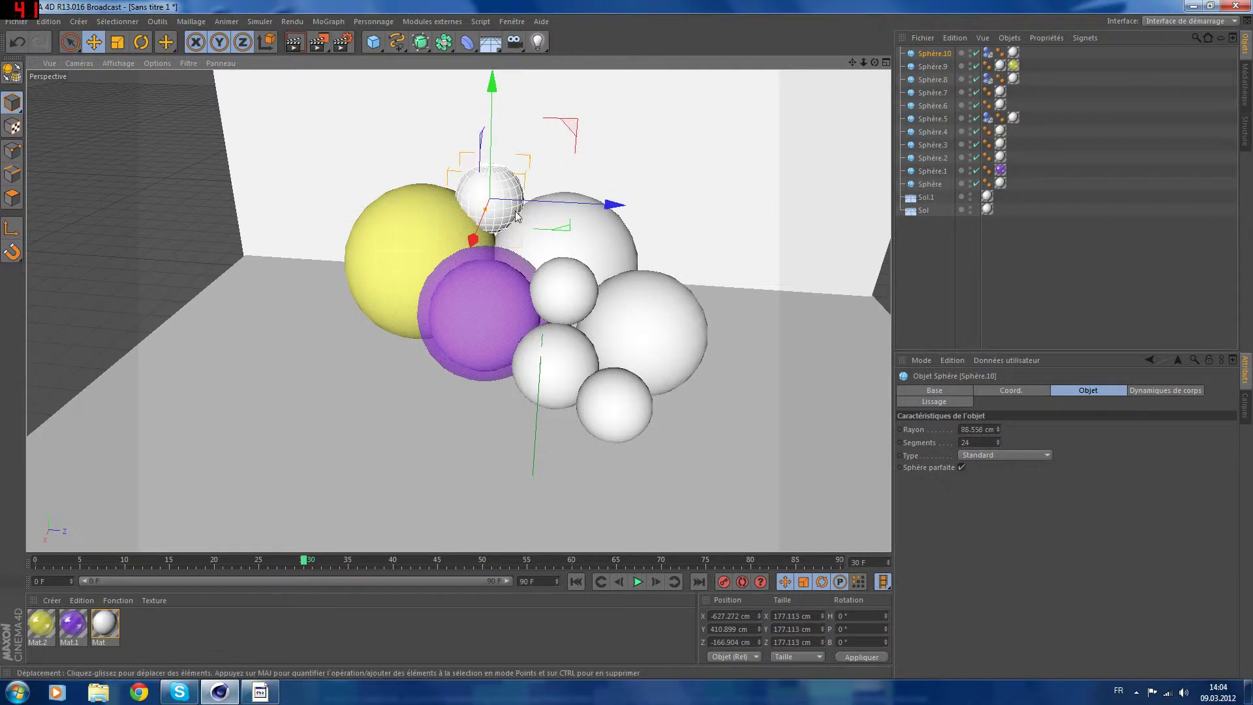
# Duplicate the large white sphere at the back and enlarge the copy to a radius of about 198 cm
pyautogui.click(601, 243)
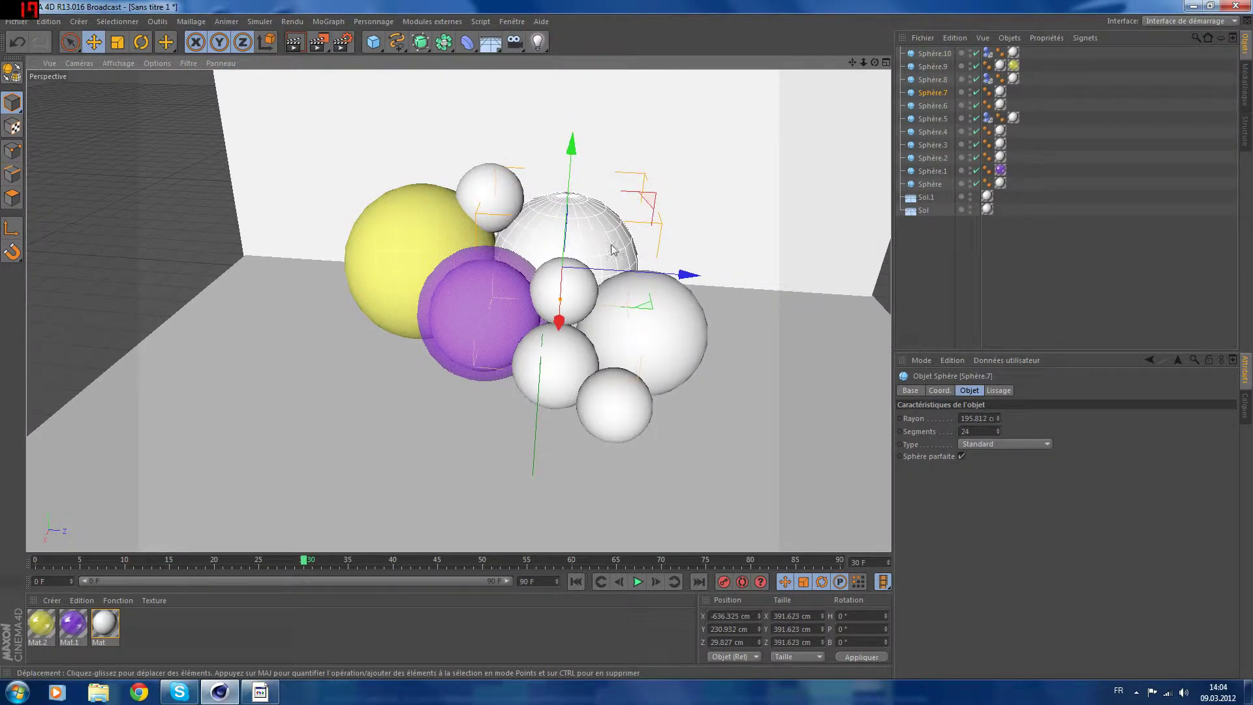
pyautogui.moveTo(561, 300); pyautogui.dragTo(564, 298)
pyautogui.hotkey('ctrl', 'c')
pyautogui.hotkey('ctrl', 'v')
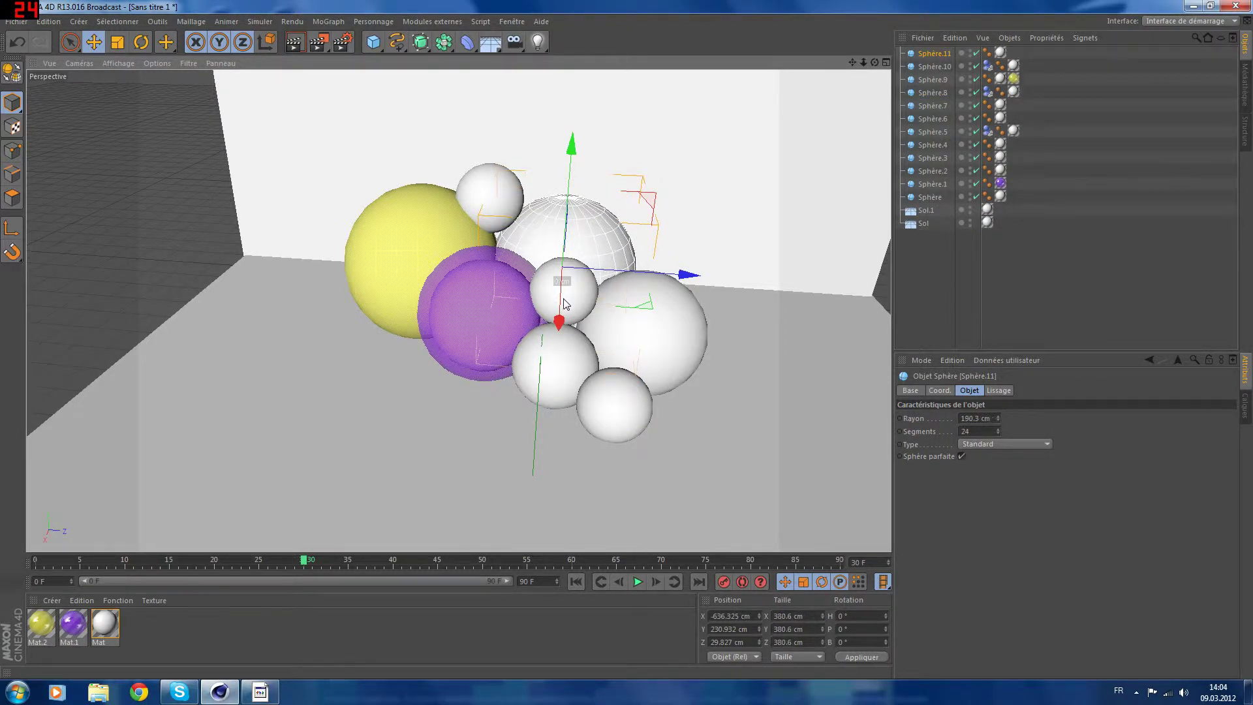
# Shrink the small central sphere to a radius of about 51 cm, then duplicate it and enlarge the copy around it
pyautogui.click(634, 320)
pyautogui.click(581, 294)
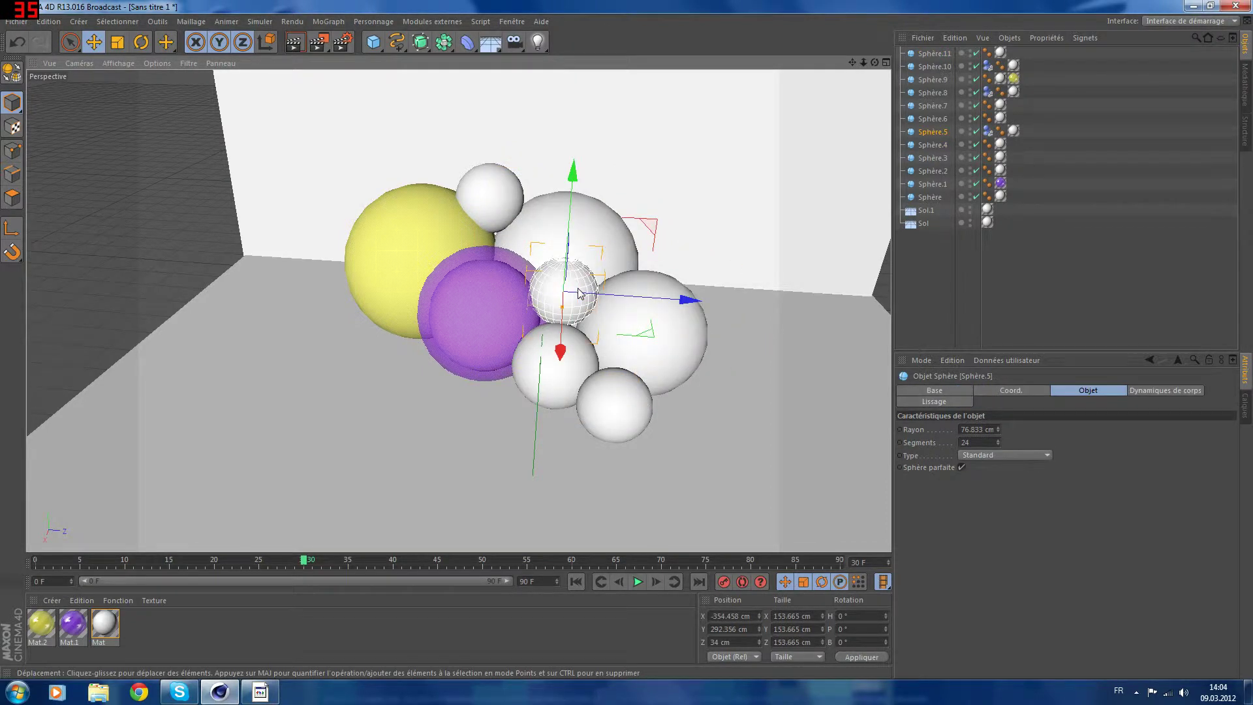
pyautogui.moveTo(566, 316); pyautogui.dragTo(562, 305)
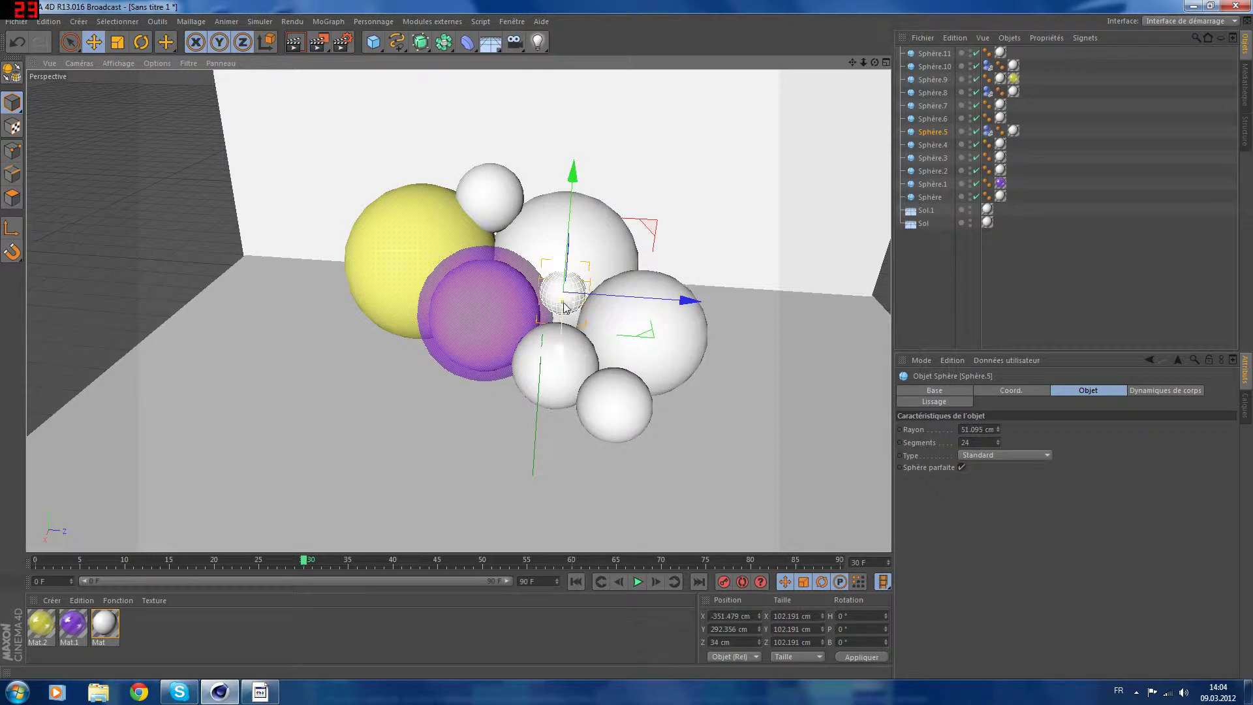
pyautogui.hotkey('ctrl', 'v')
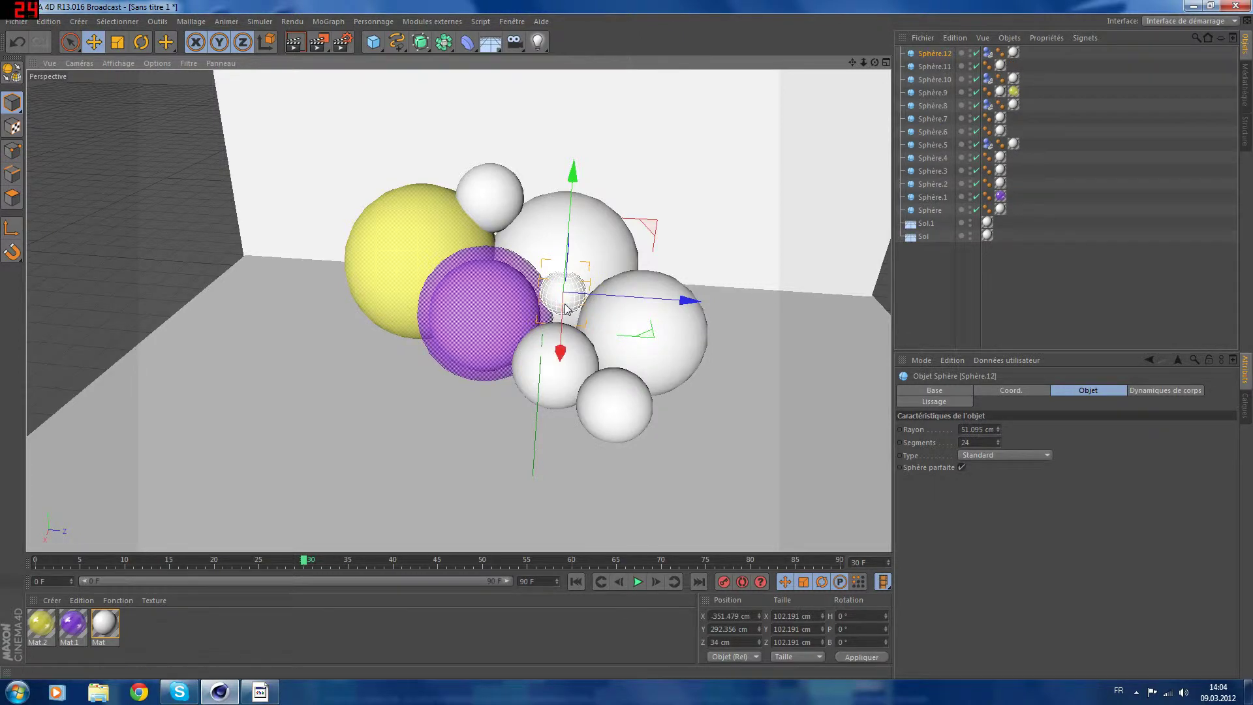
pyautogui.moveTo(565, 309); pyautogui.dragTo(567, 314)
pyautogui.click(573, 364)
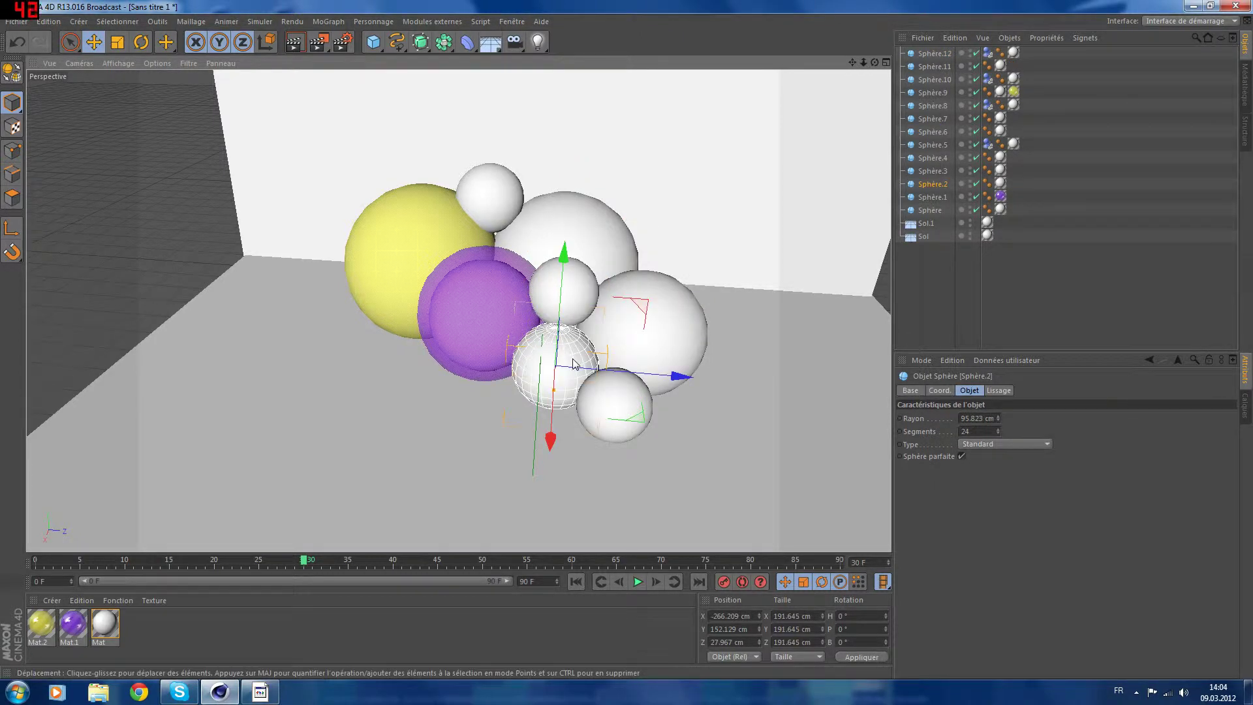
pyautogui.hotkey('ctrl', 'v')
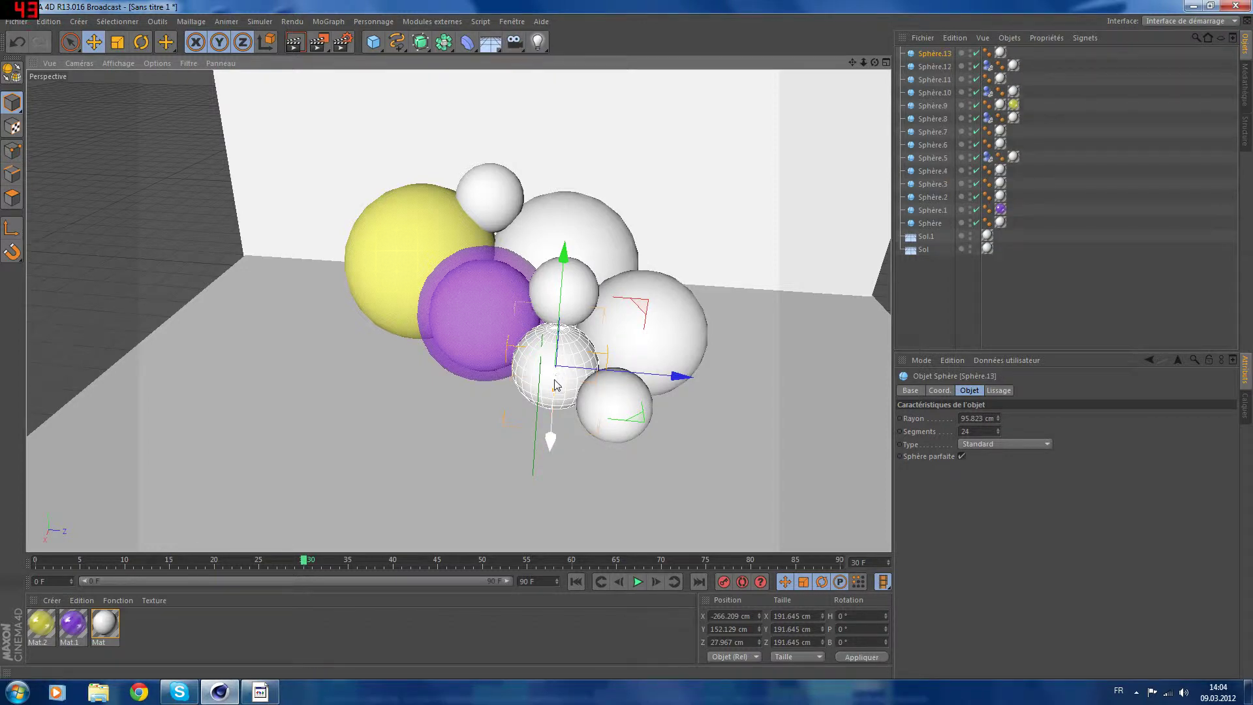
pyautogui.moveTo(554, 393); pyautogui.dragTo(556, 393)
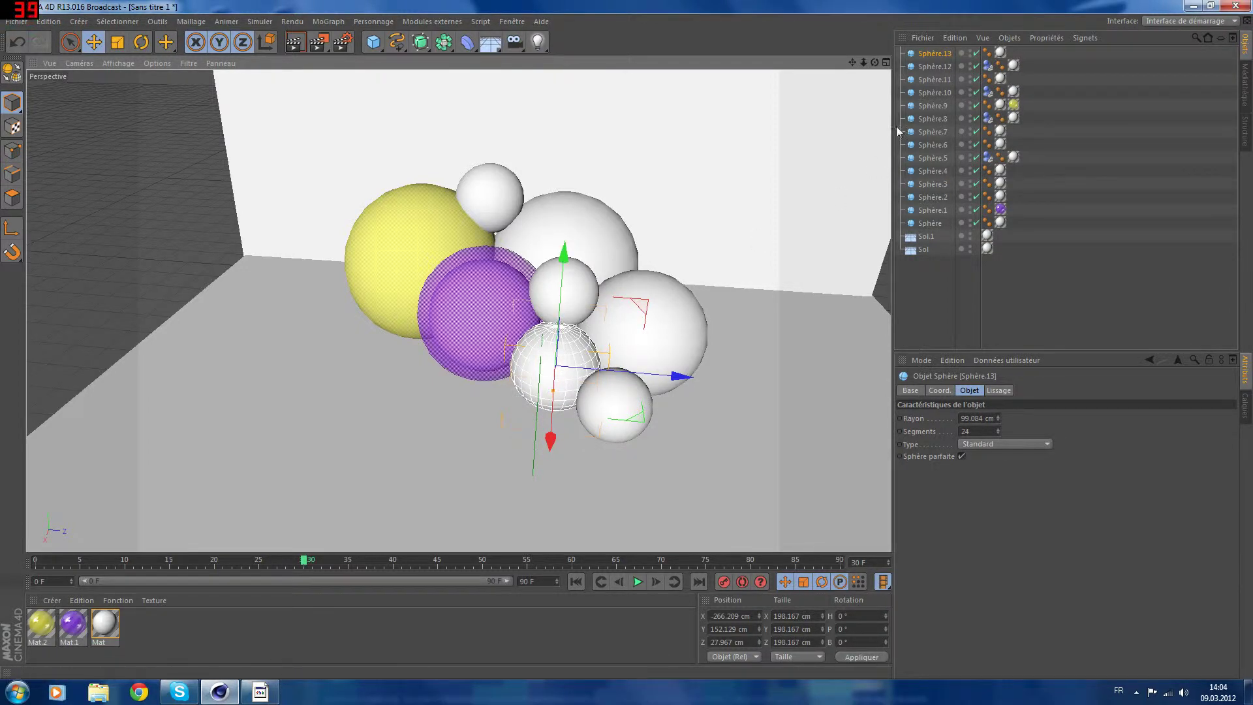
pyautogui.click(940, 66)
pyautogui.click(940, 79)
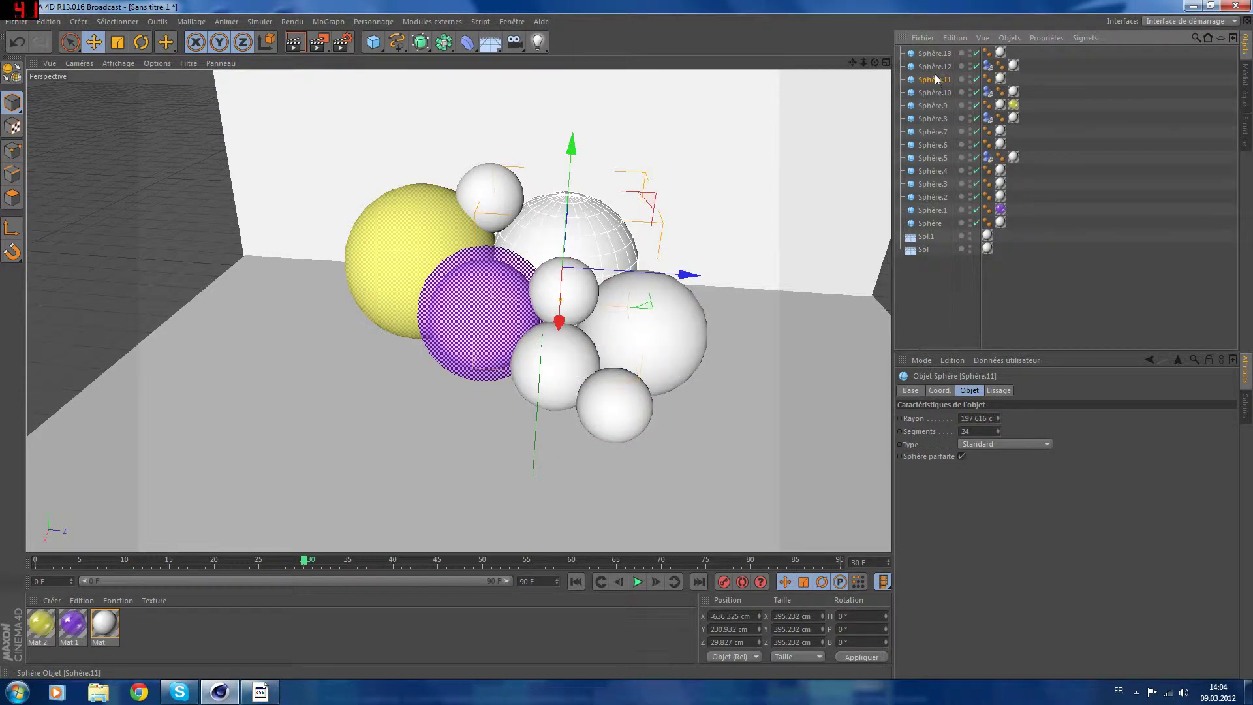
pyautogui.click(937, 68)
pyautogui.click(934, 55)
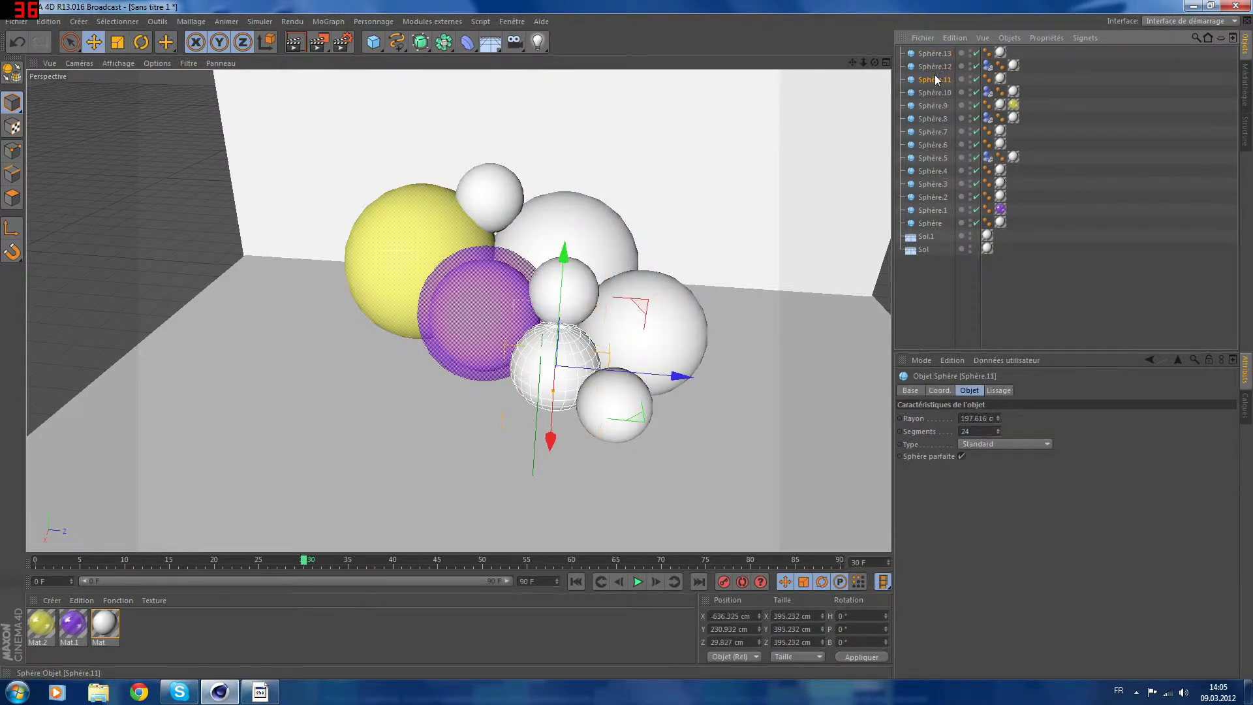
pyautogui.rightClick(572, 347)
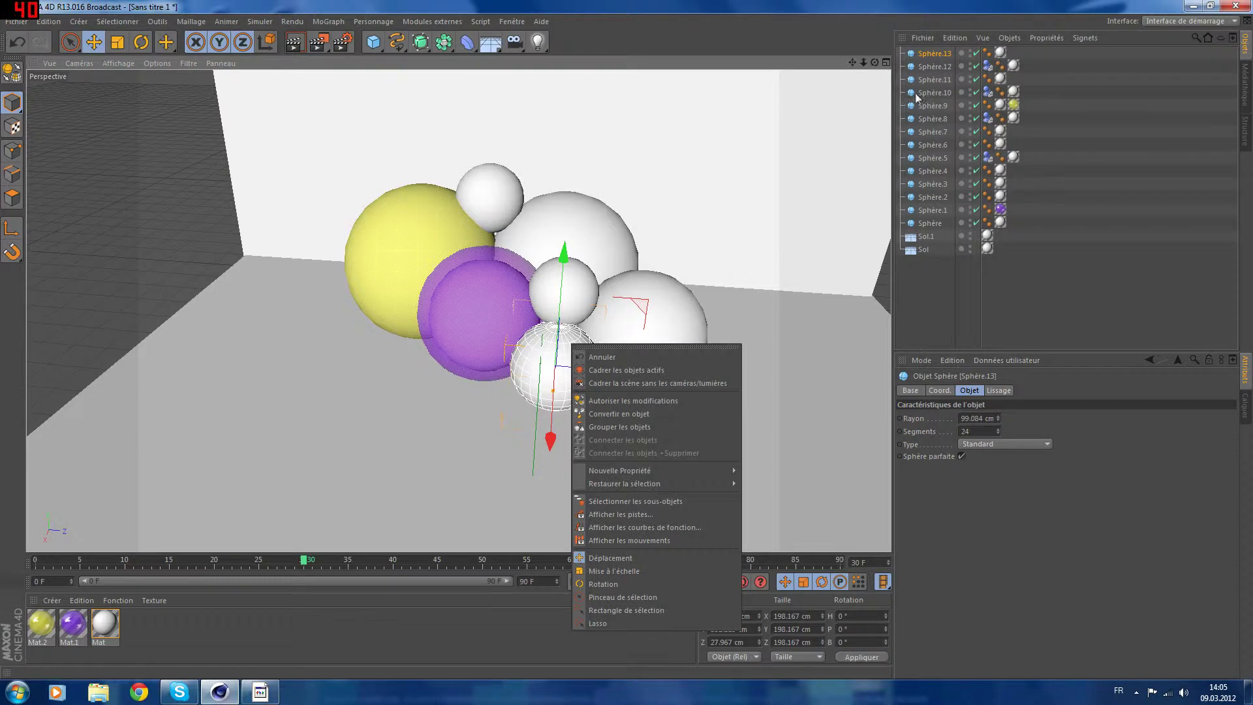
pyautogui.click(940, 55)
pyautogui.press('Delete')
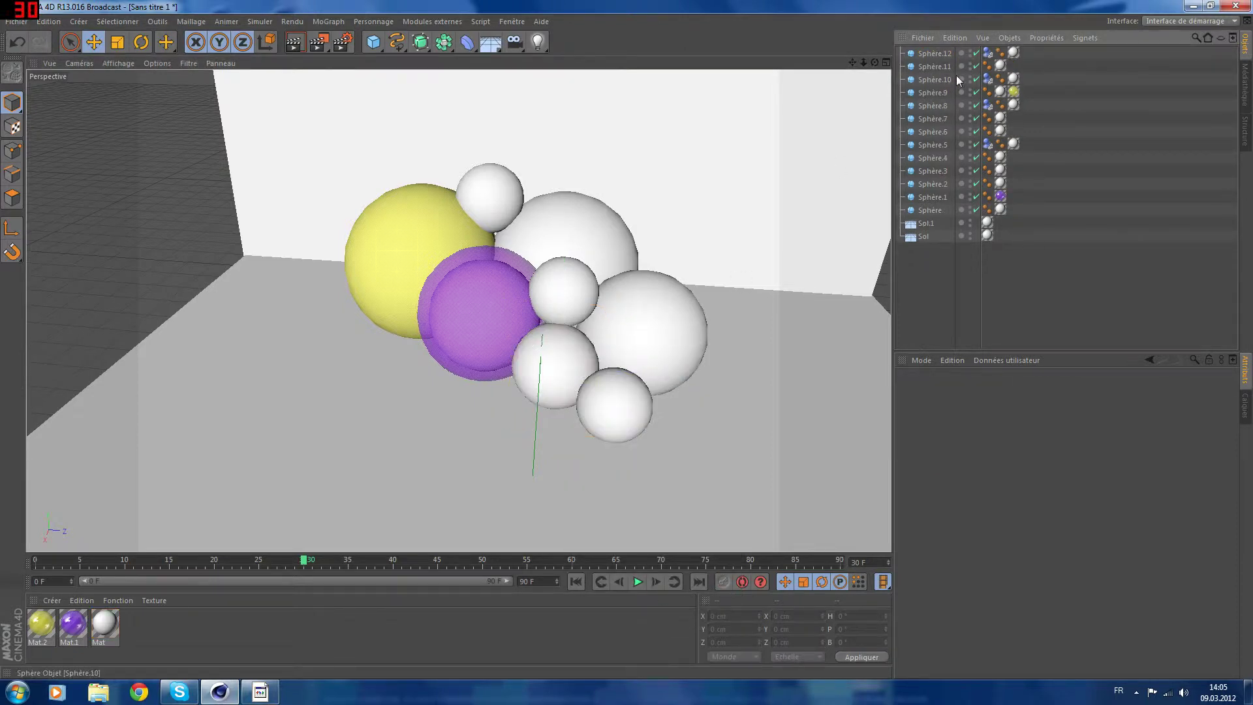
# Duplicate the white sphere below the small central one and enlarge the copy into a shell around it
pyautogui.click(556, 368)
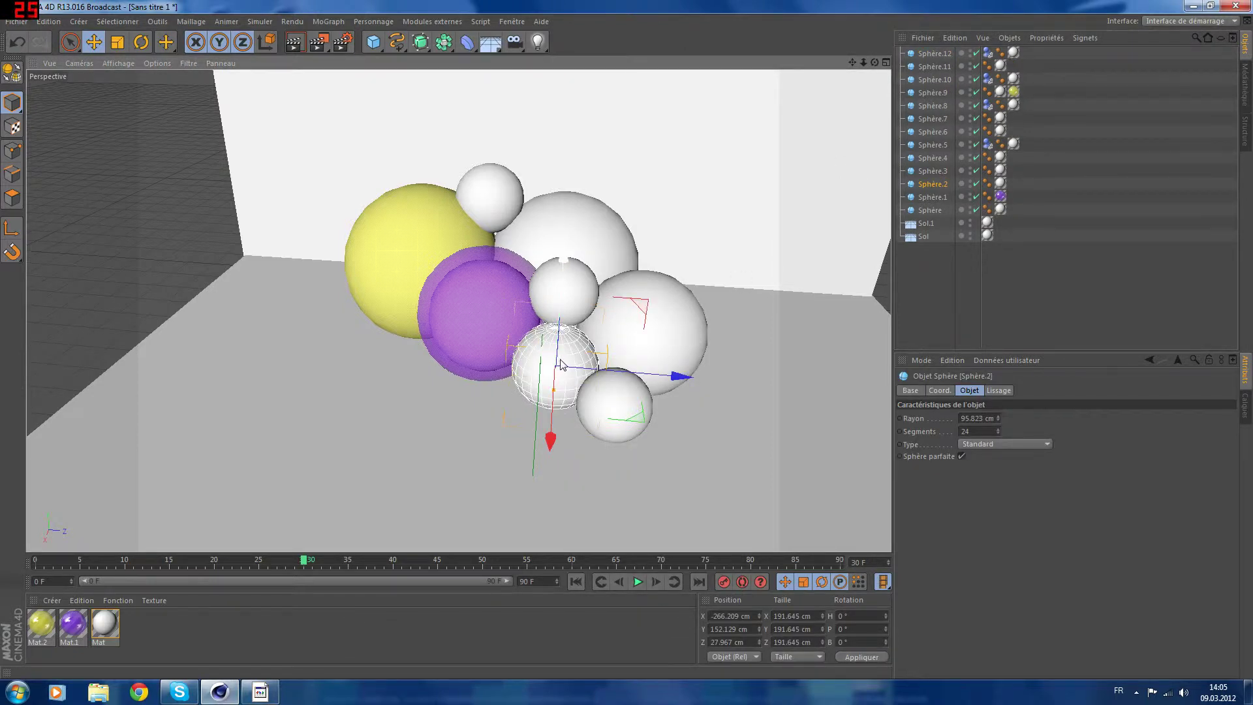
pyautogui.moveTo(555, 389); pyautogui.dragTo(554, 402)
pyautogui.hotkey('ctrl', 'c')
pyautogui.hotkey('ctrl', 'v')
# Duplicate the small front sphere resting near the floor and enlarge the copy to a radius of about 96 cm
pyautogui.click(608, 409)
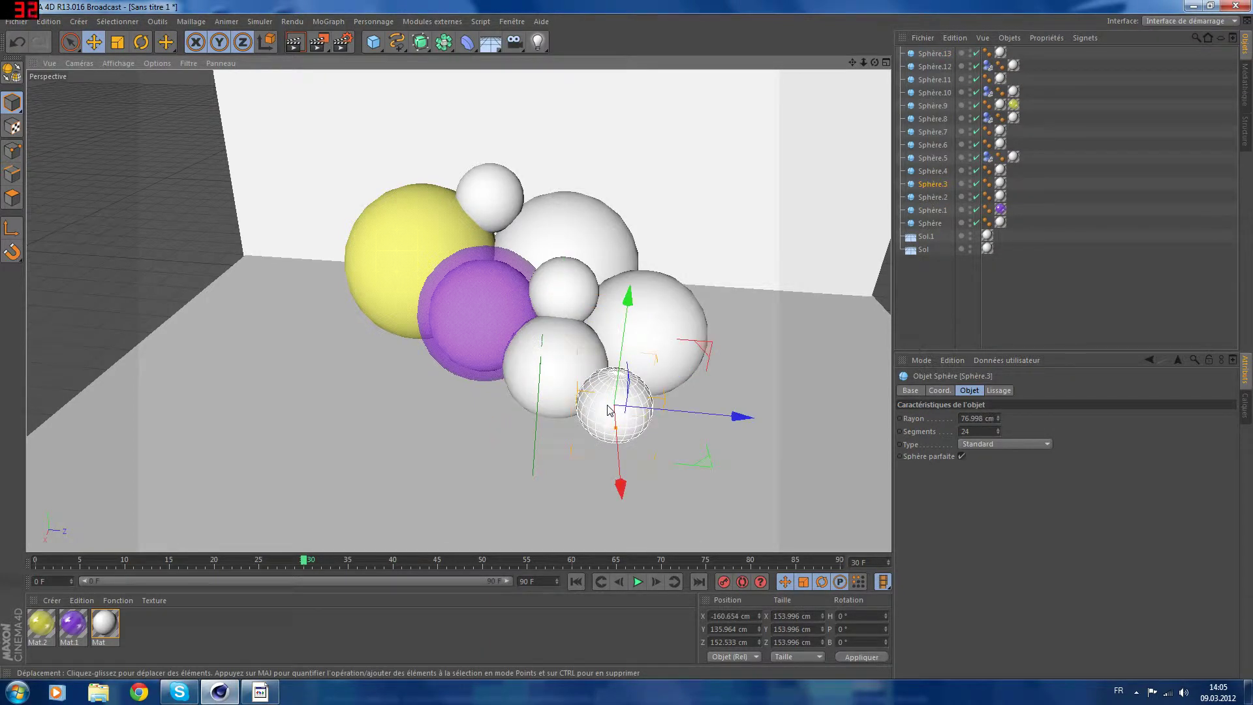
pyautogui.hotkey('ctrl', 'c')
pyautogui.hotkey('ctrl', 'v')
pyautogui.moveTo(614, 421); pyautogui.dragTo(618, 438)
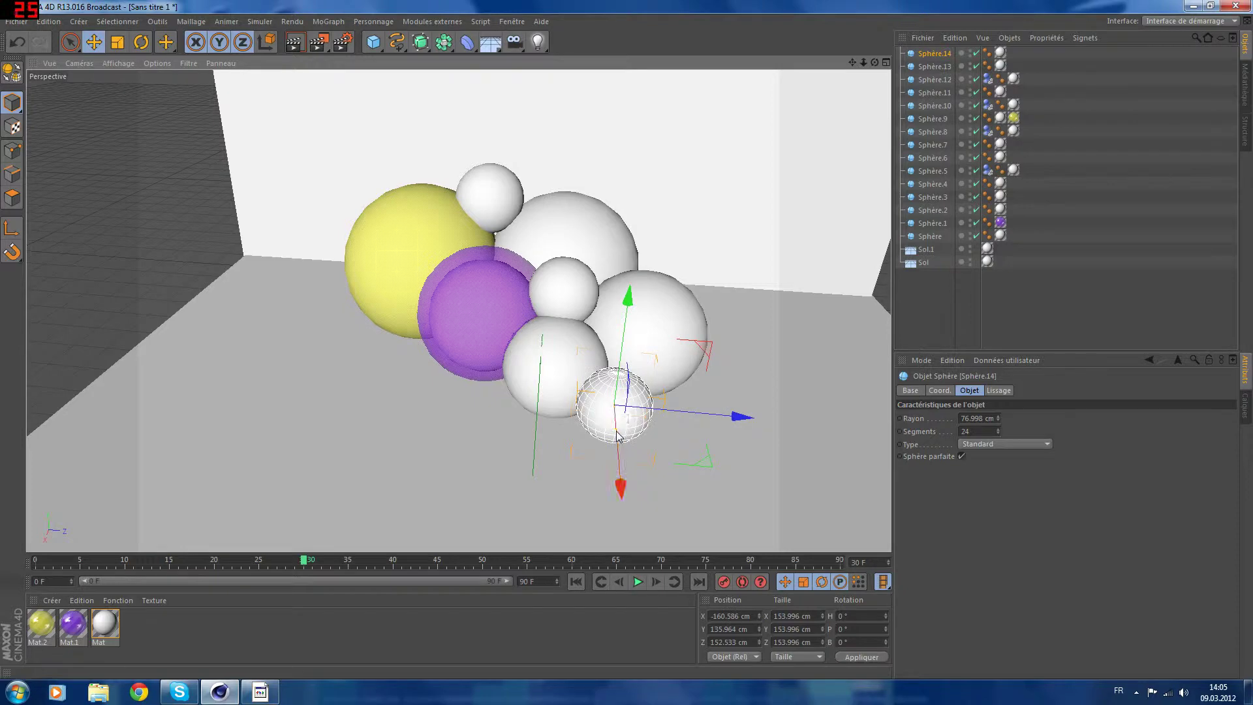
# Duplicate the large white sphere behind the small front one and enlarge the copy slightly around it
pyautogui.click(685, 320)
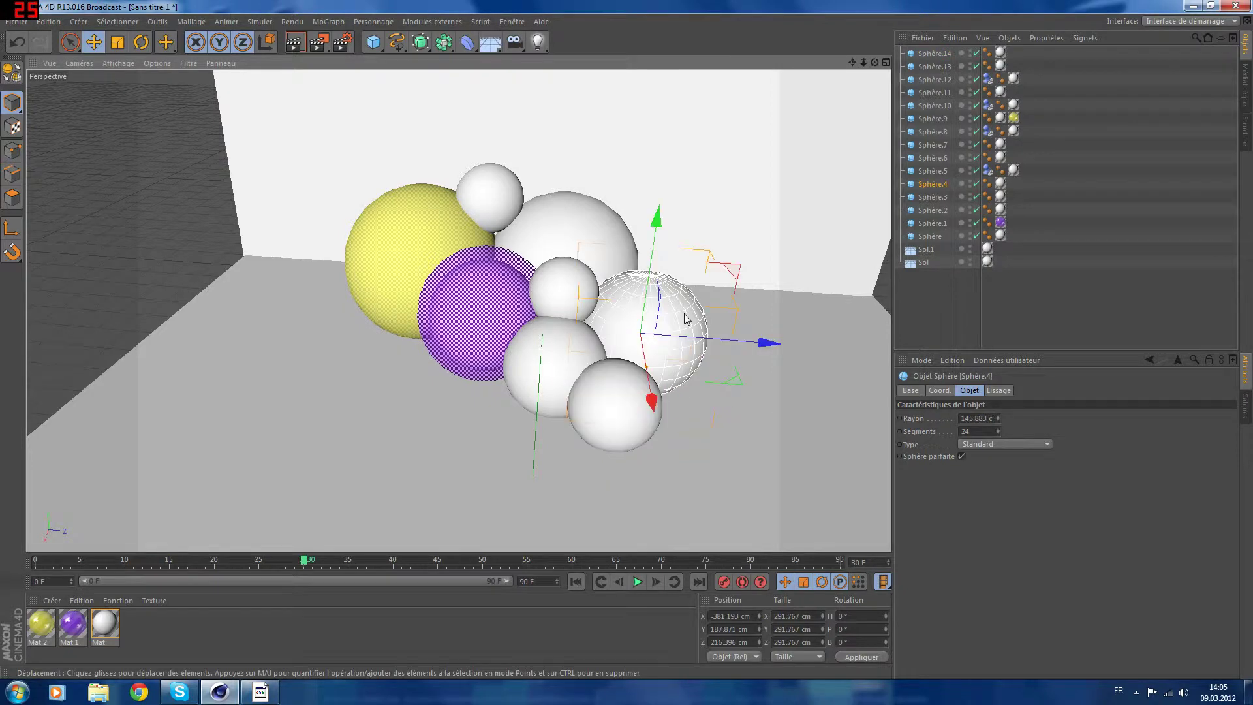
pyautogui.hotkey('ctrl', 'c')
pyautogui.hotkey('ctrl', 'v')
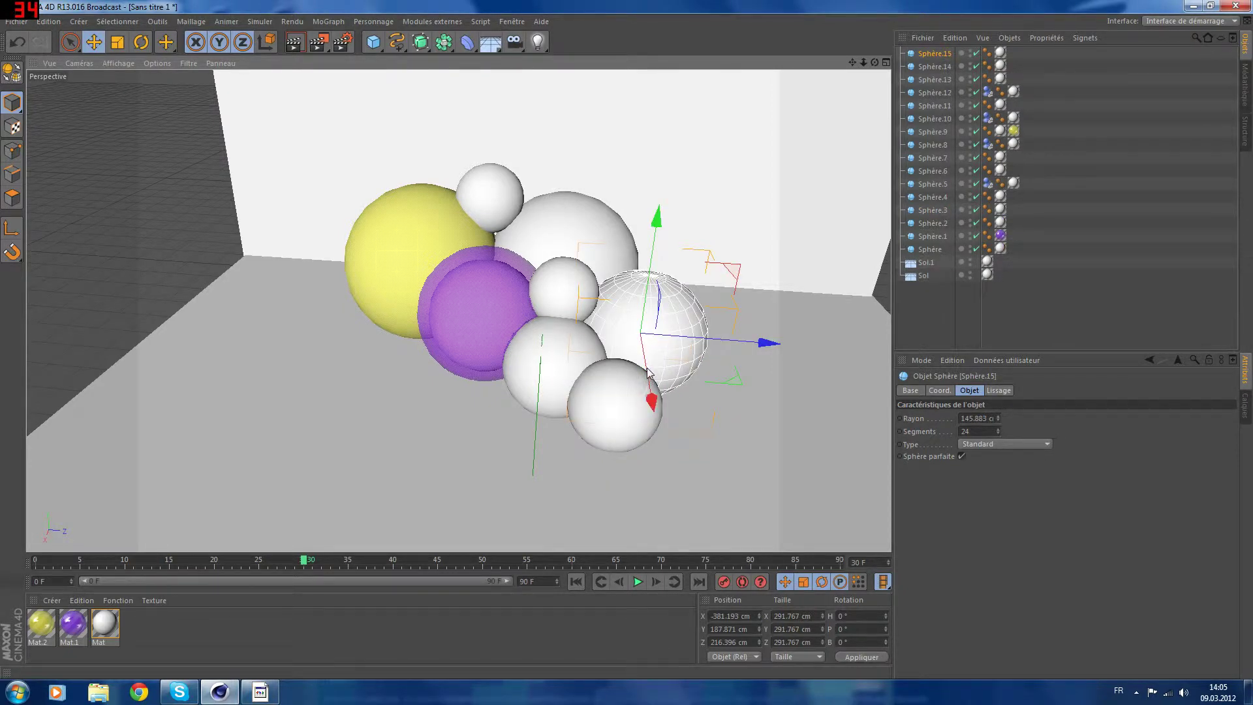
pyautogui.moveTo(648, 372); pyautogui.dragTo(651, 379)
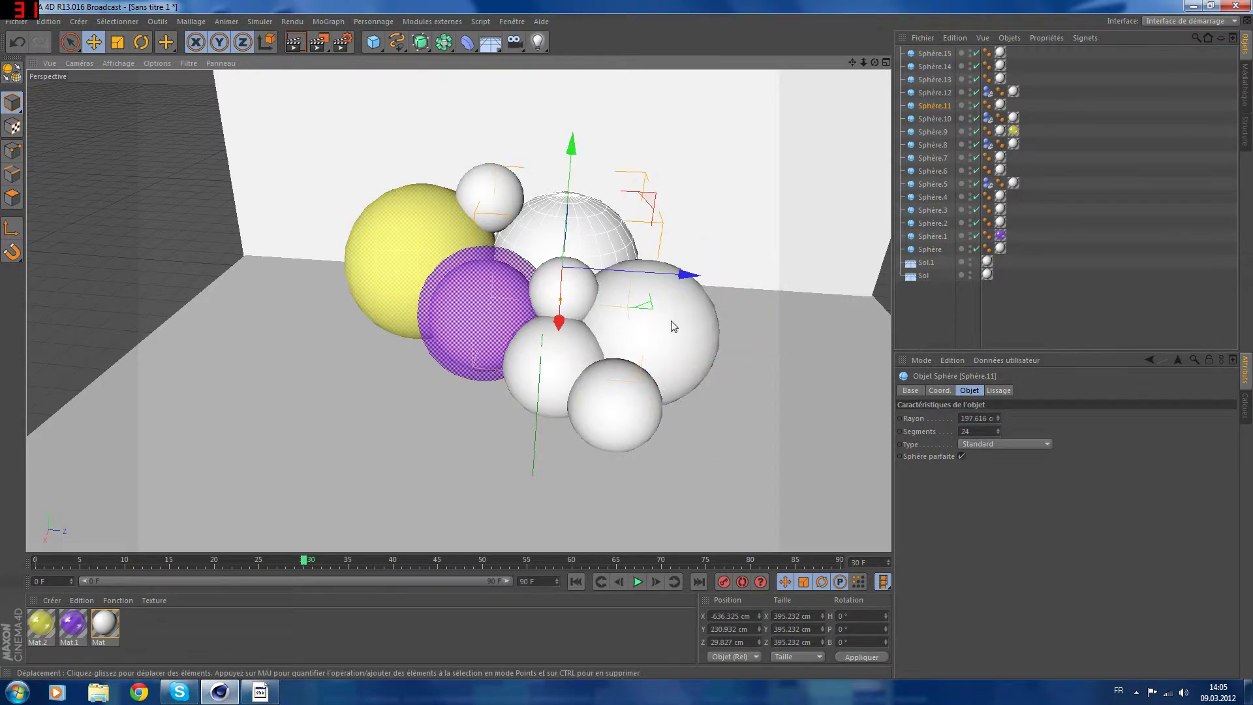
# Go through the spheres in the object list one by one to examine which sphere in the cluster each entry refers to
pyautogui.click(931, 68)
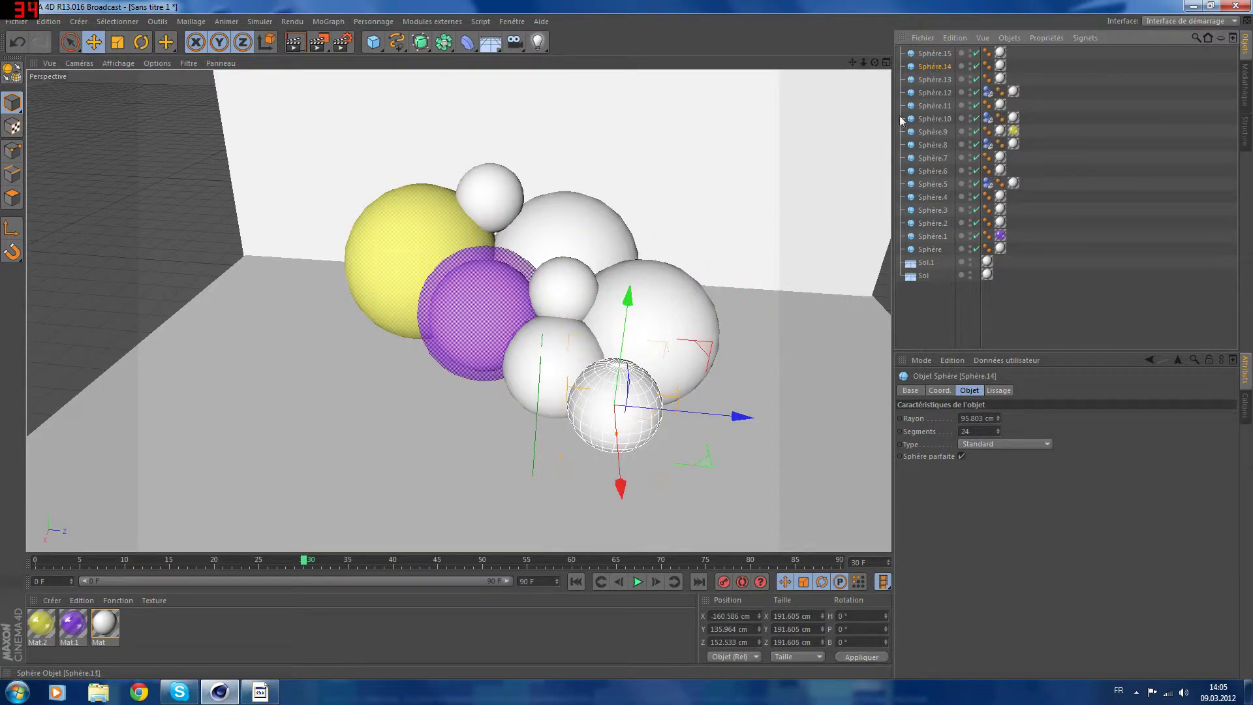
pyautogui.click(934, 119)
pyautogui.click(933, 132)
pyautogui.click(932, 145)
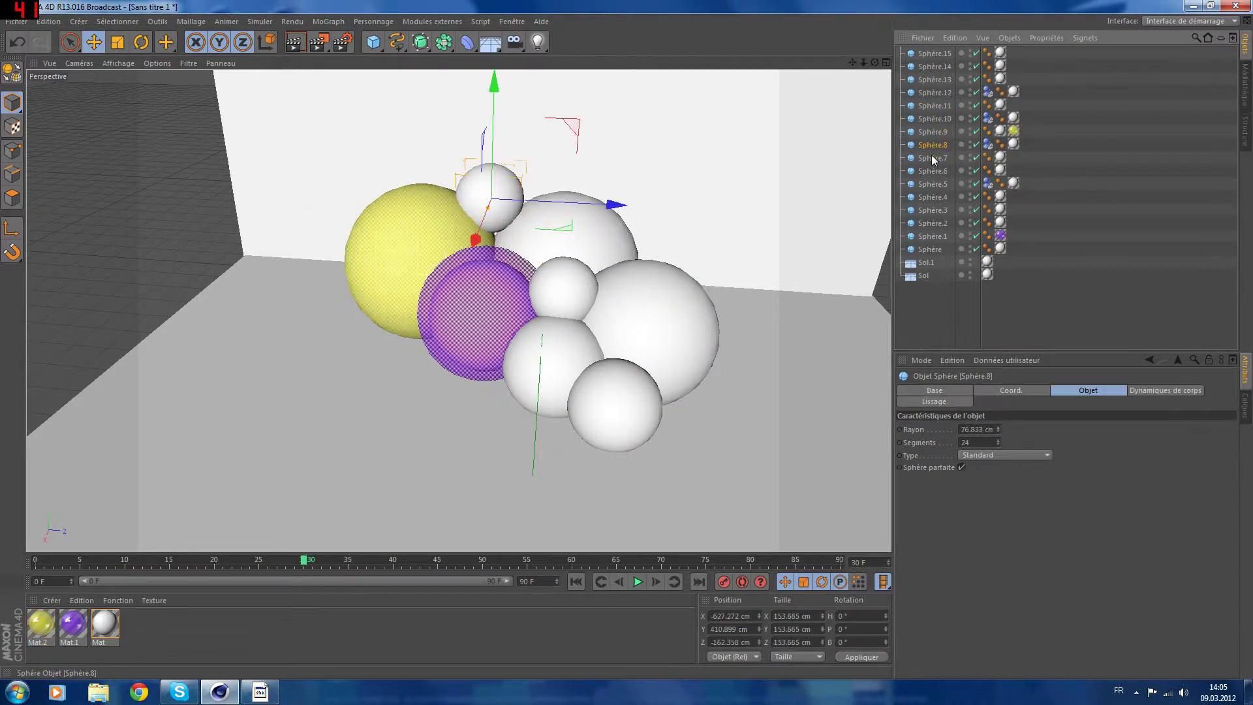
pyautogui.click(932, 158)
pyautogui.click(935, 171)
pyautogui.click(939, 185)
pyautogui.click(940, 209)
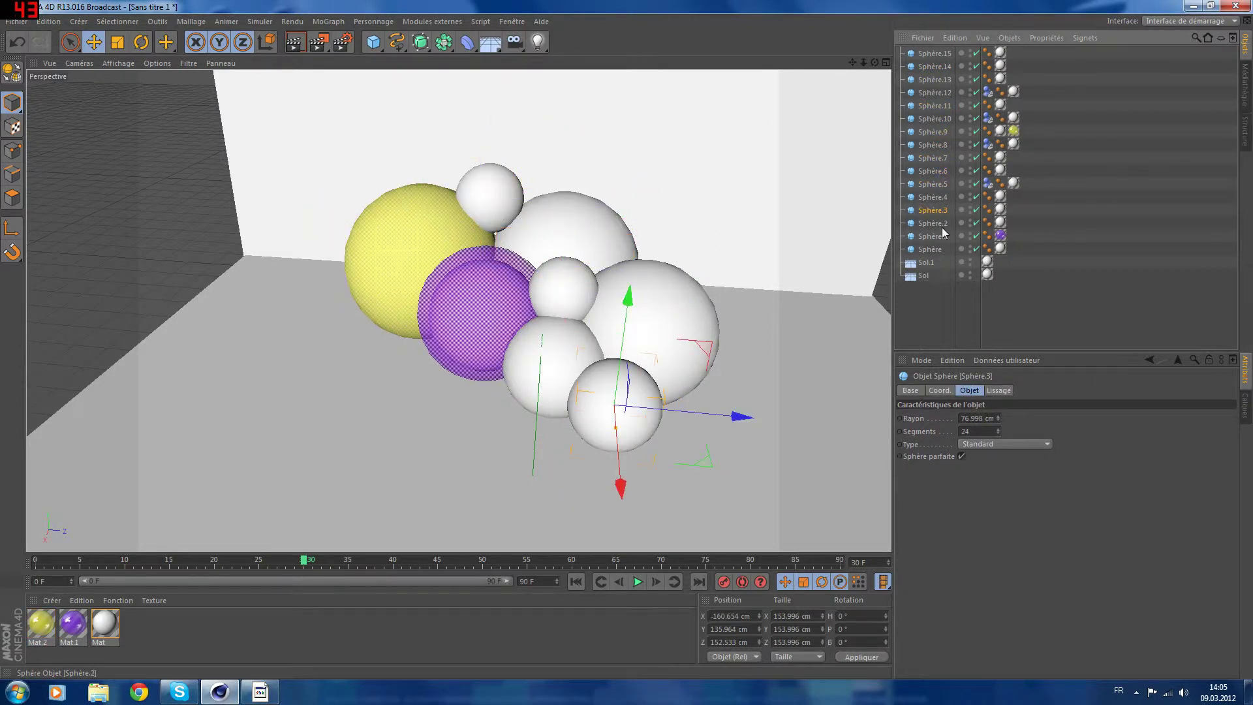
pyautogui.click(942, 227)
pyautogui.click(941, 248)
pyautogui.click(945, 262)
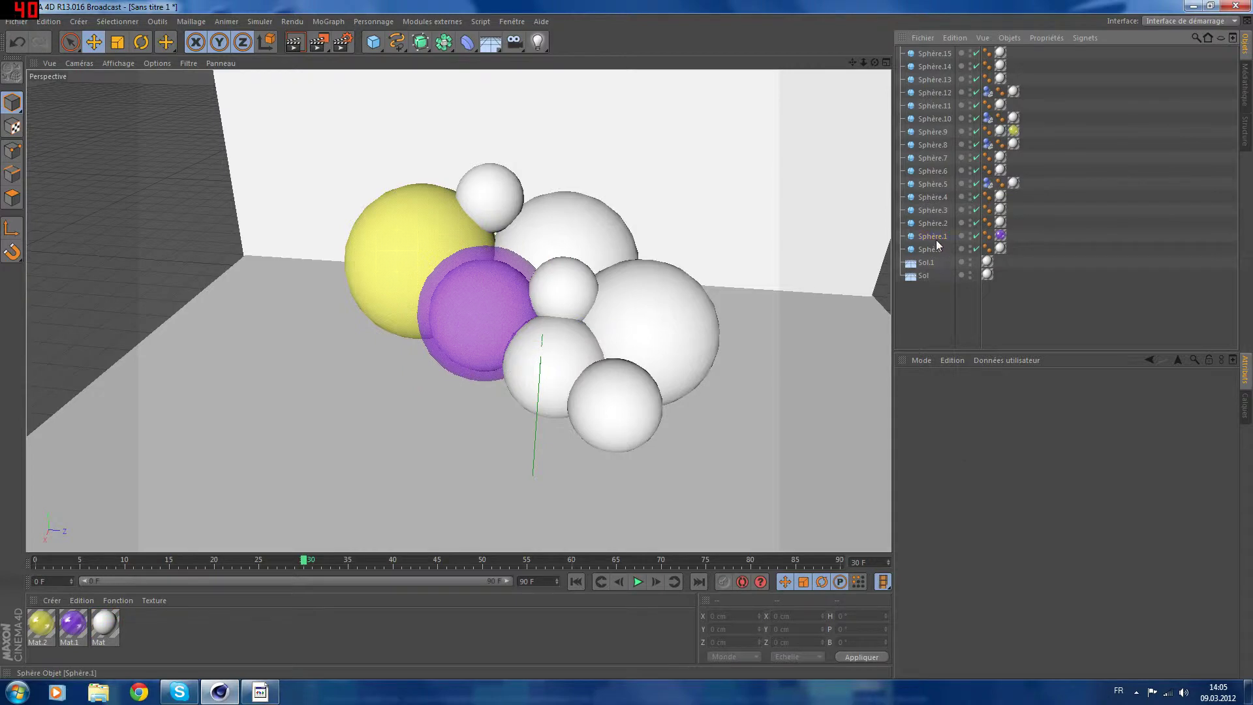
pyautogui.click(937, 238)
pyautogui.click(938, 224)
pyautogui.click(939, 212)
pyautogui.click(939, 196)
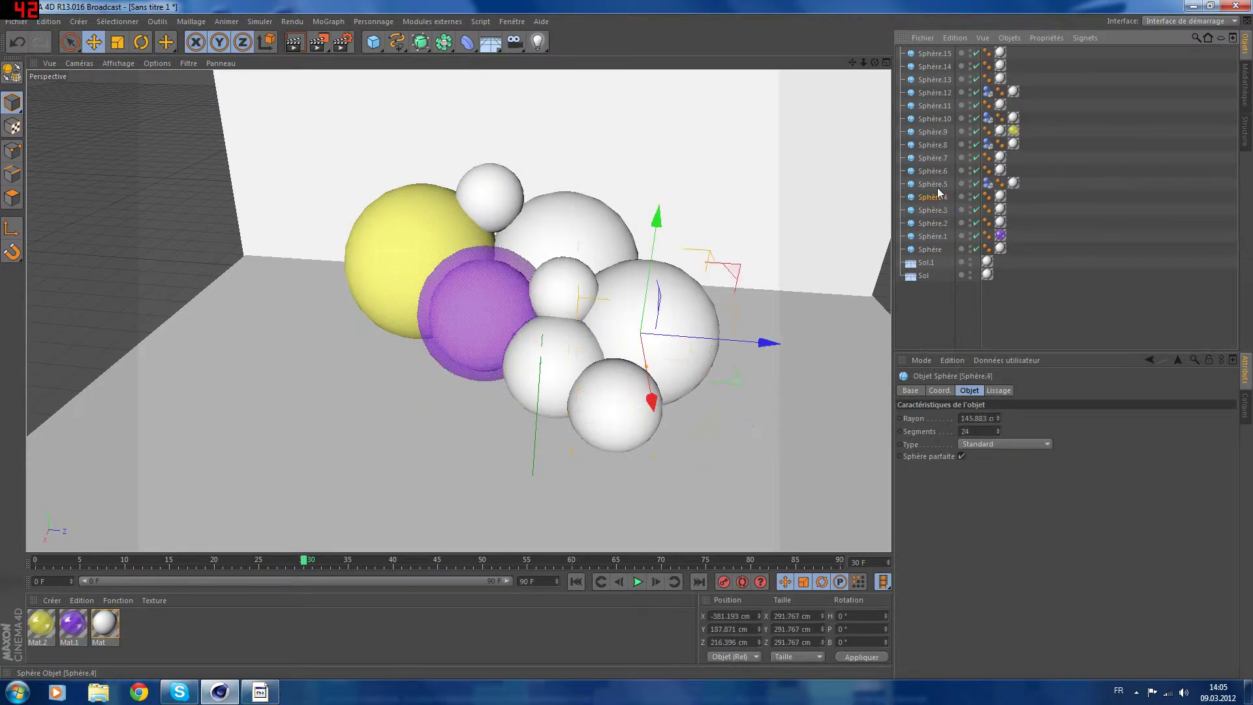
pyautogui.click(938, 187)
# Shrink the large white sphere behind the small front one to a radius of about 126 cm and its shell to about 144 cm
pyautogui.click(934, 197)
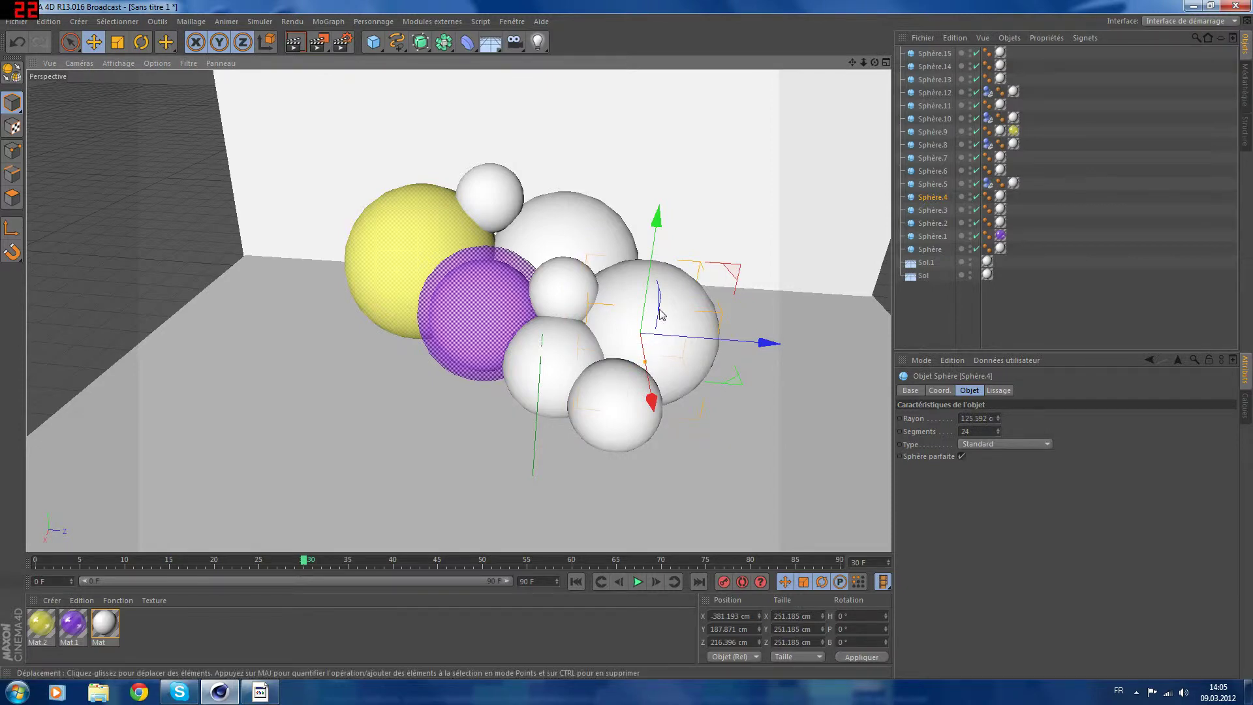
pyautogui.click(649, 370)
pyautogui.moveTo(648, 369); pyautogui.dragTo(641, 374)
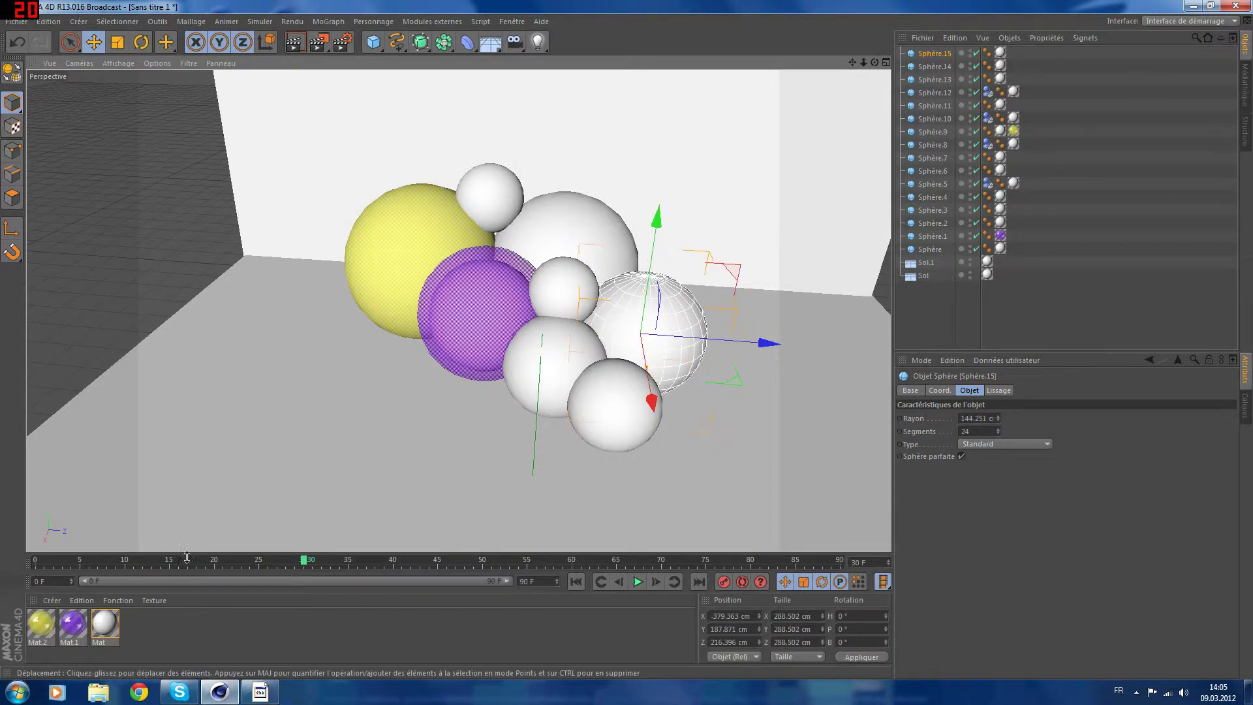
# Create a new material and enable its transparency channel
pyautogui.doubleClick(143, 628)
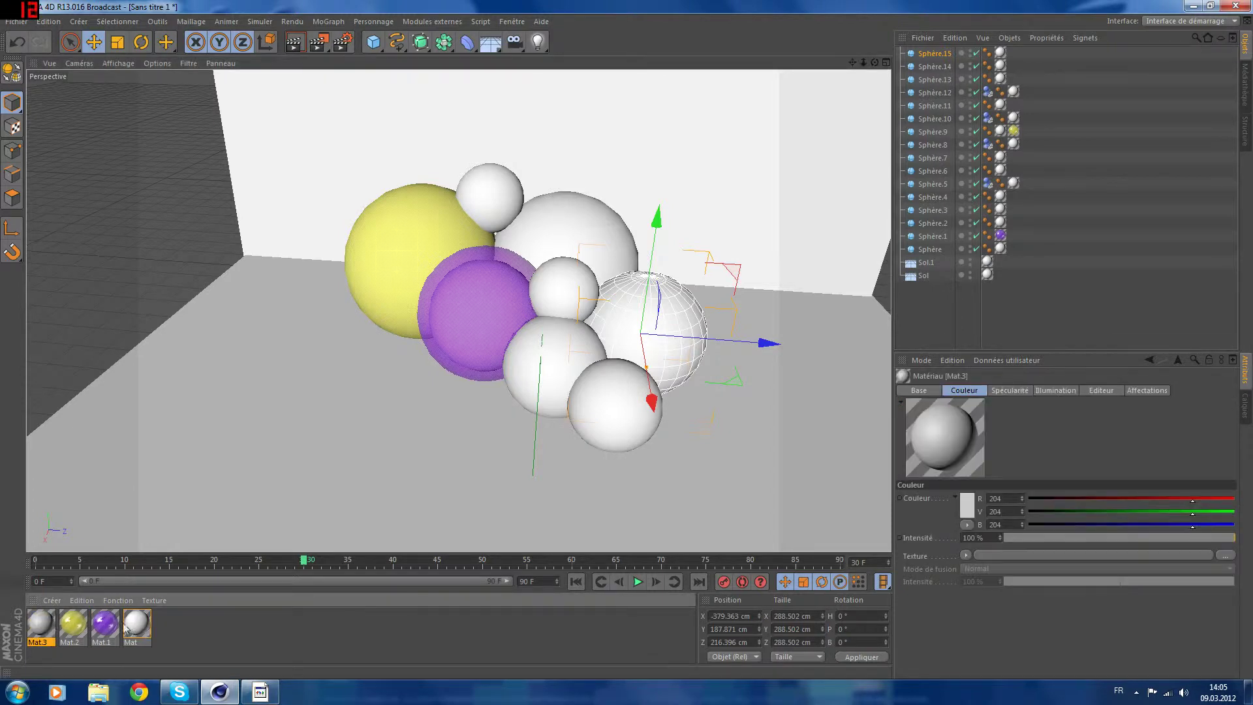
pyautogui.doubleClick(47, 624)
pyautogui.click(252, 261)
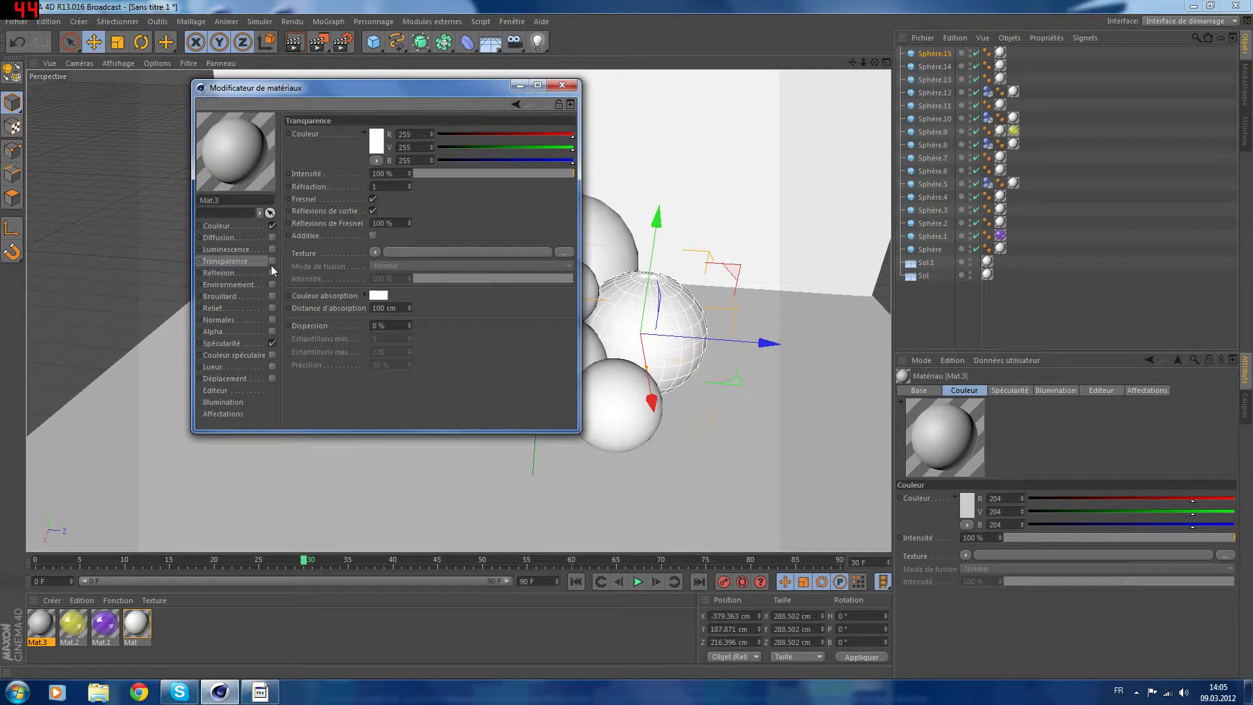
pyautogui.click(273, 261)
# Set the new material's colour to bright green with R 33, V 252, B 0
pyautogui.click(216, 226)
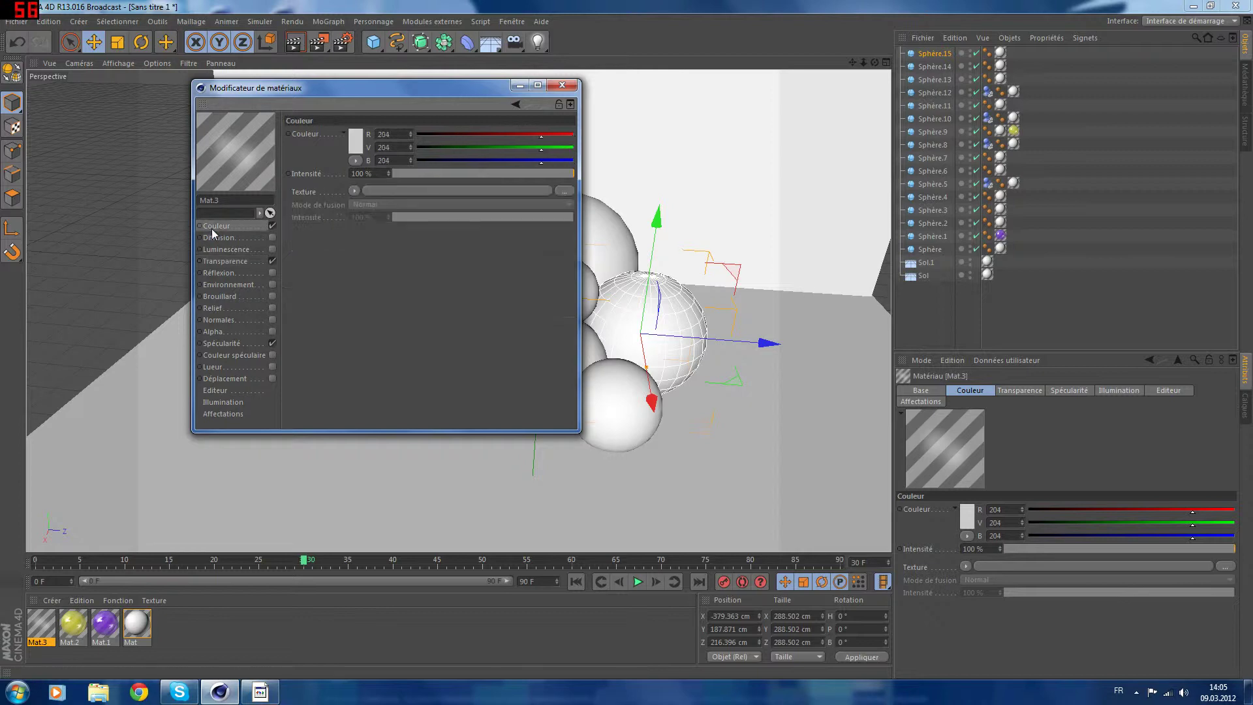
pyautogui.click(357, 141)
pyautogui.click(377, 91)
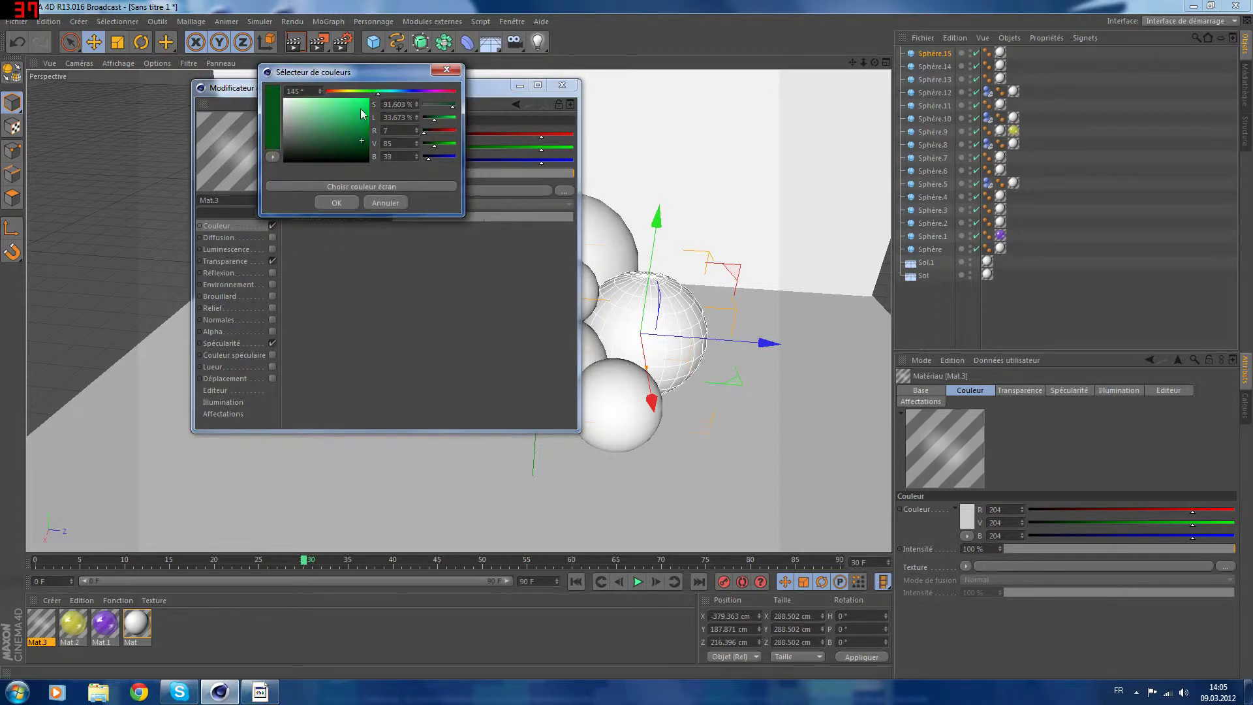
pyautogui.moveTo(361, 109)
pyautogui.mouseDown()
pyautogui.moveTo(381, 93)
pyautogui.moveTo(369, 101)
pyautogui.mouseUp()
pyautogui.click(331, 204)
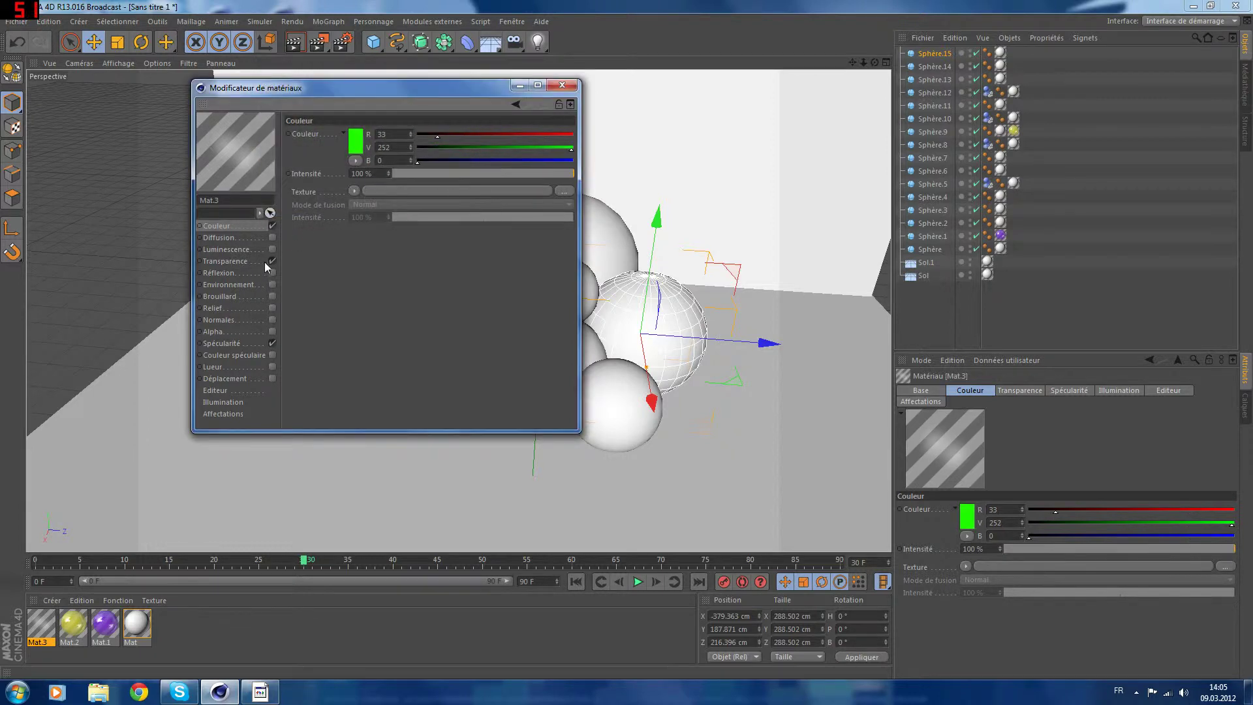
# Enable reflection and disable specularity on the green material, and lower its transparency intensity to 70 %
pyautogui.click(273, 272)
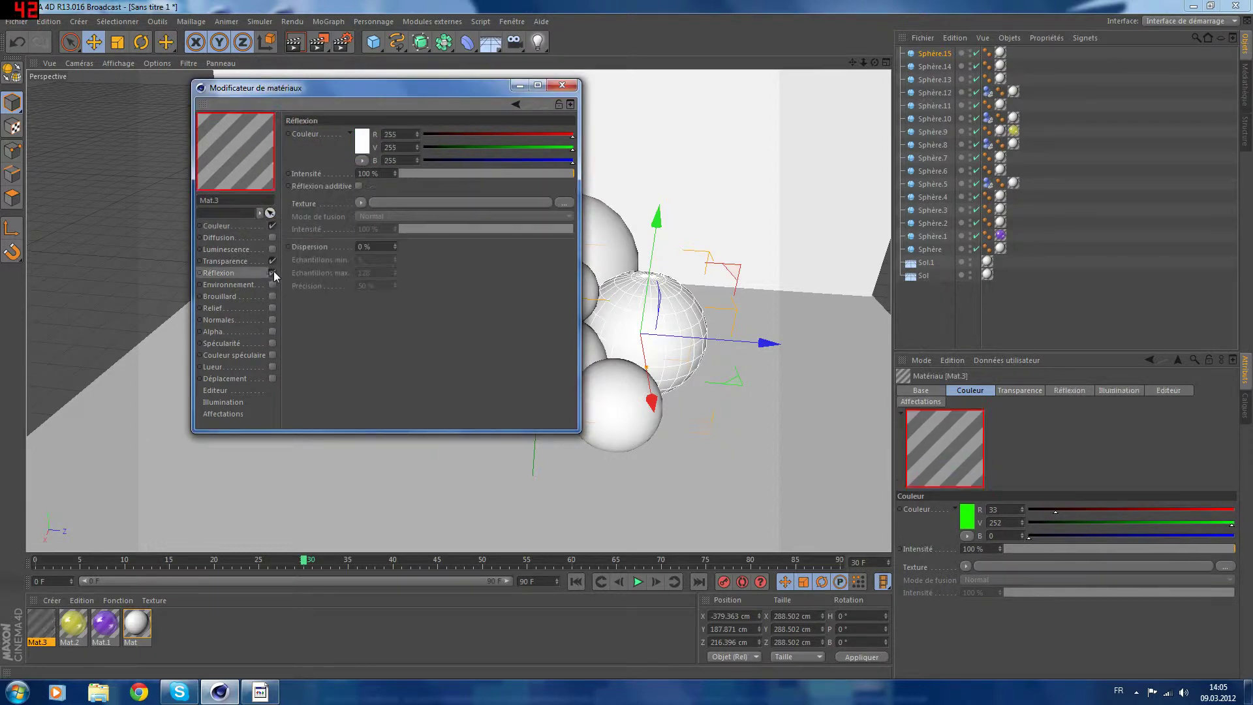
pyautogui.click(244, 262)
pyautogui.moveTo(509, 173); pyautogui.dragTo(494, 175)
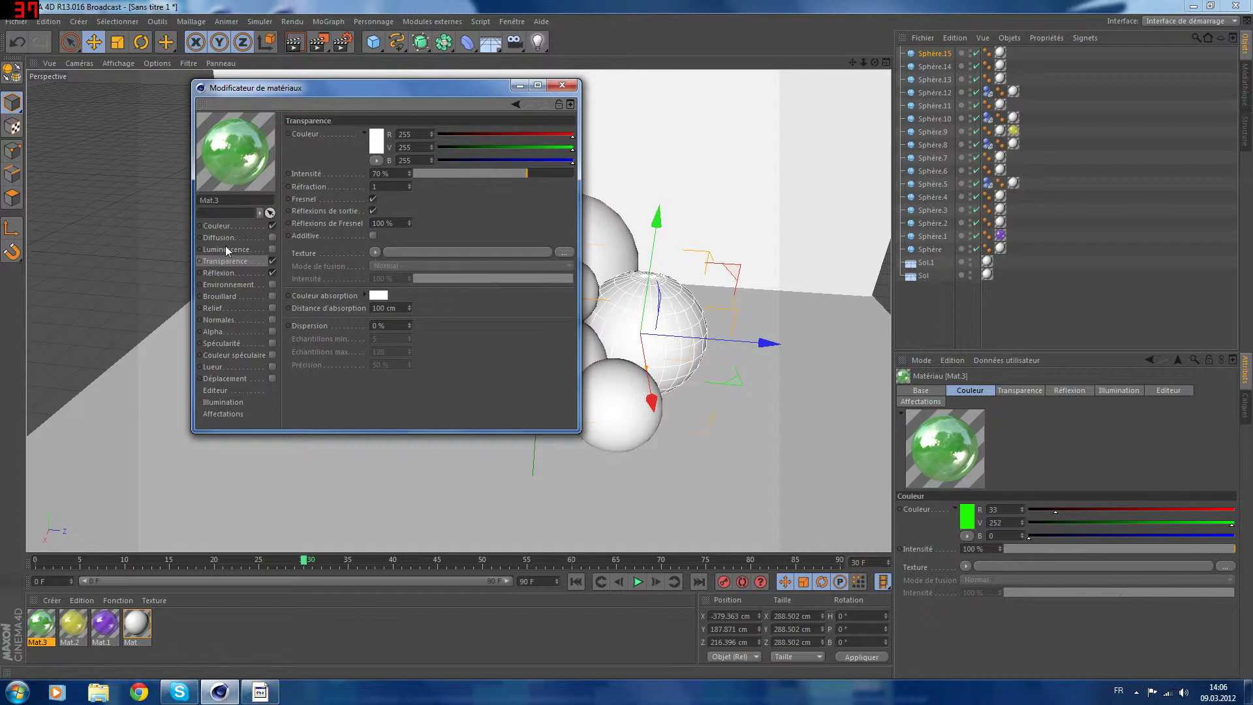
# Set the green material's reflection intensity to 49 % and add a Fresnel texture mixed at 51 %
pyautogui.click(222, 273)
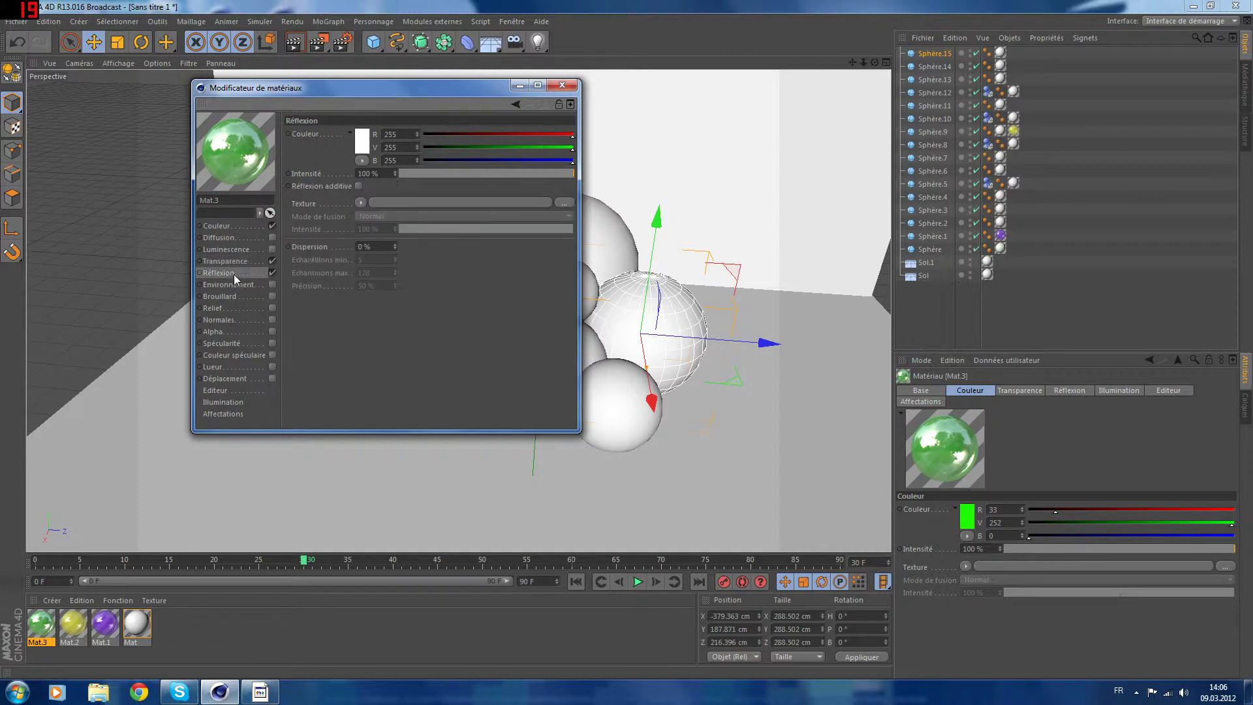
pyautogui.click(486, 174)
pyautogui.click(363, 203)
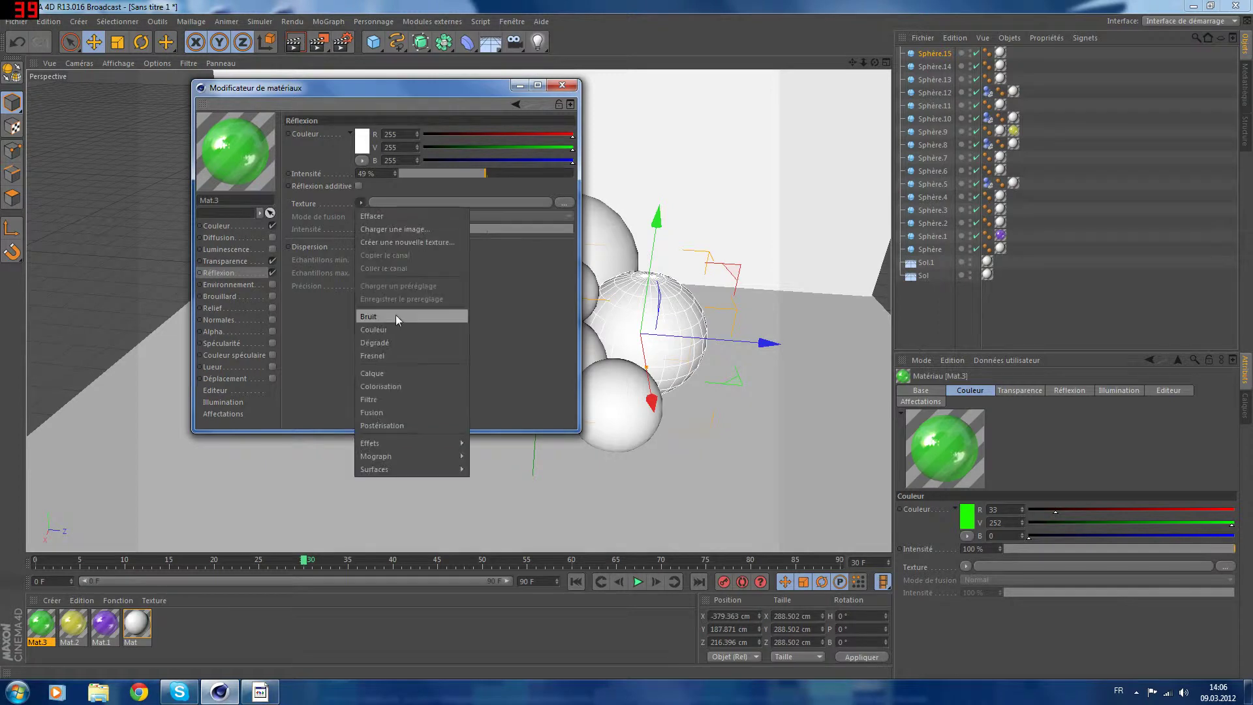
pyautogui.click(387, 351)
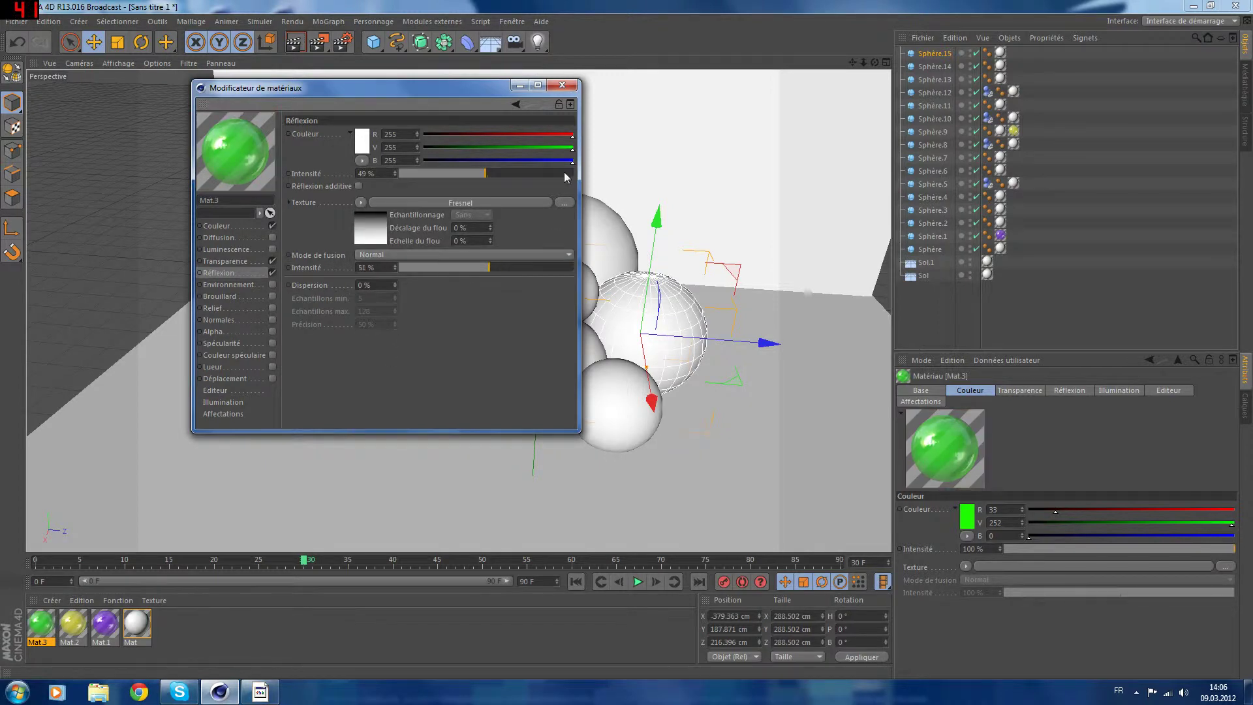
pyautogui.click(562, 85)
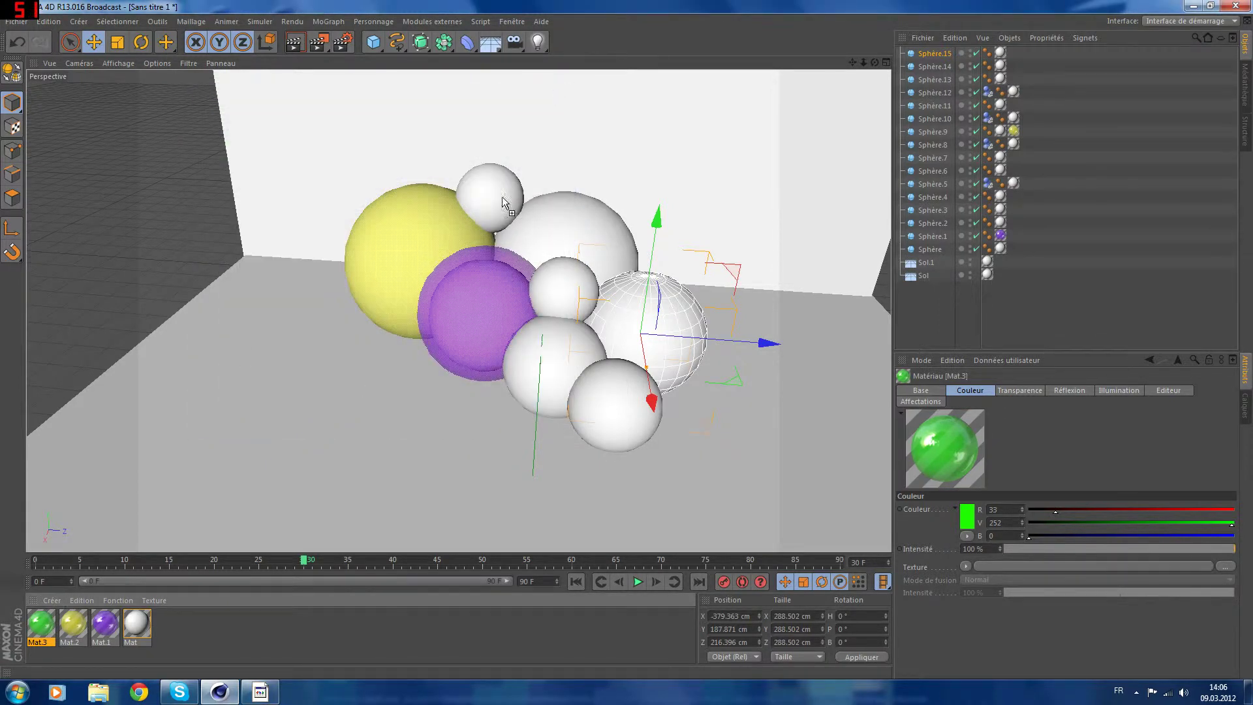
# Apply the green material to the small topmost sphere's shell and render the view
pyautogui.moveTo(502, 202); pyautogui.dragTo(502, 202)
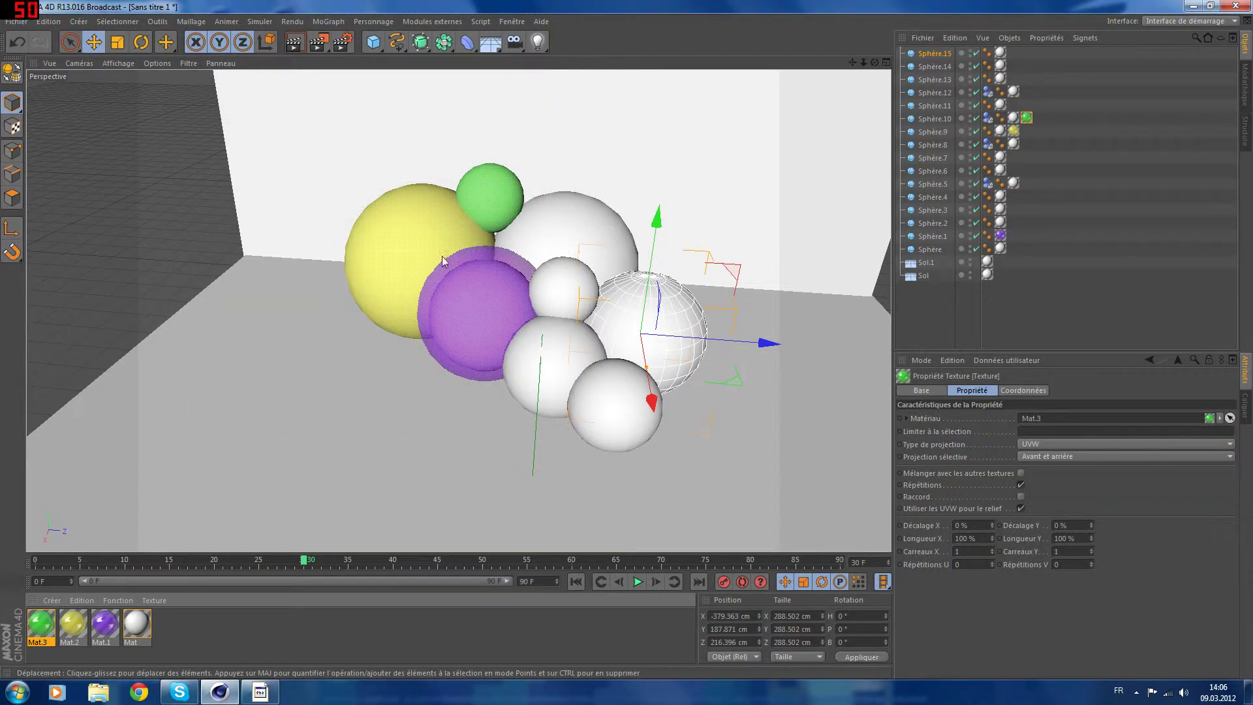
pyautogui.click(294, 43)
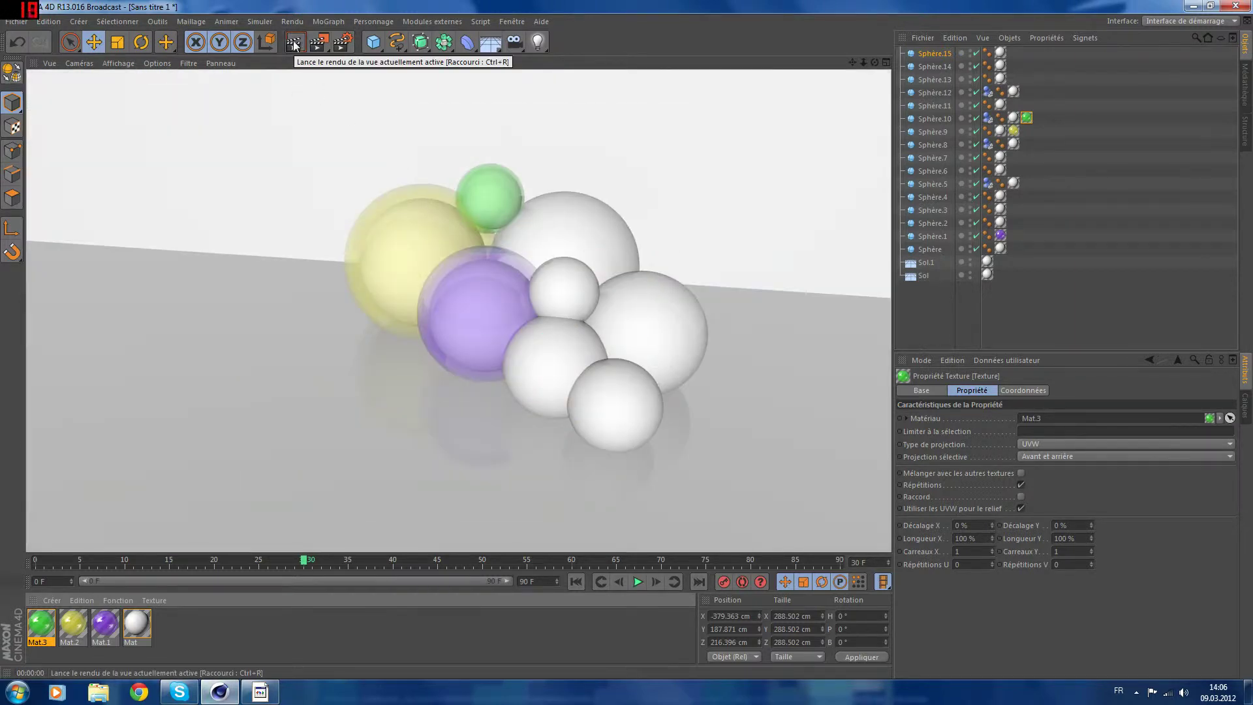
# Create another material and set its colour to blue with R 0, V 97, B 255
pyautogui.doubleClick(186, 644)
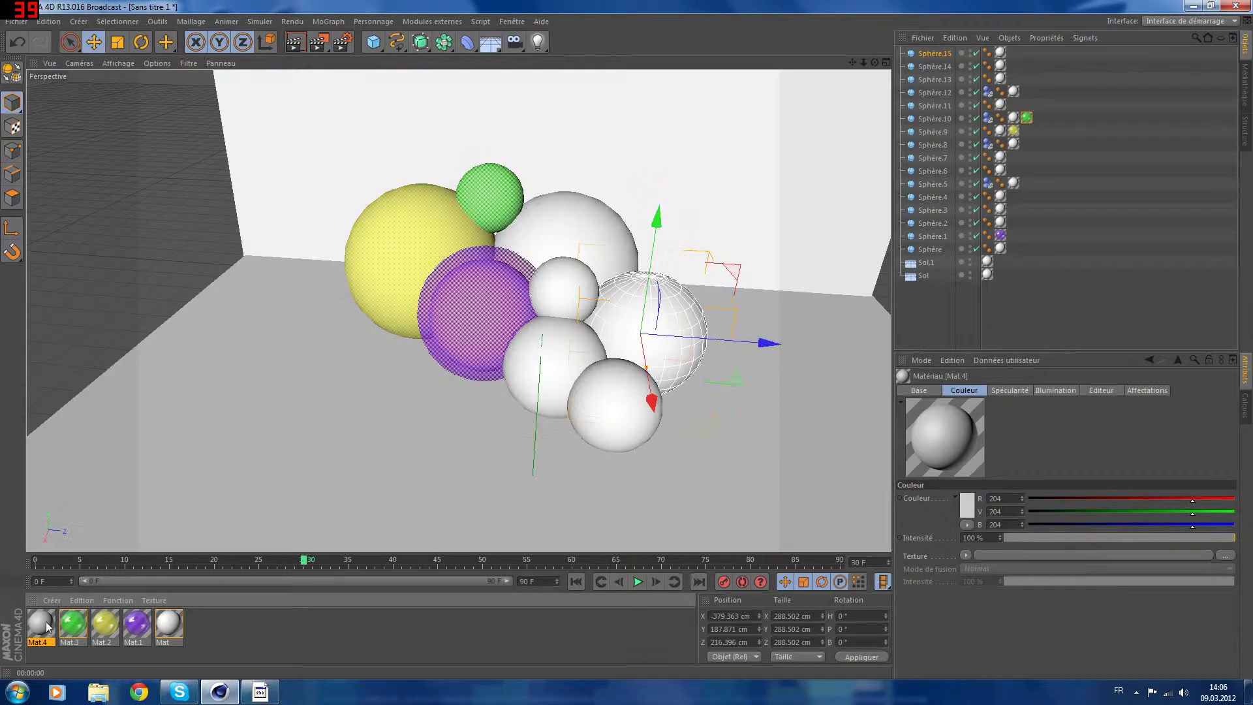
pyautogui.doubleClick(42, 623)
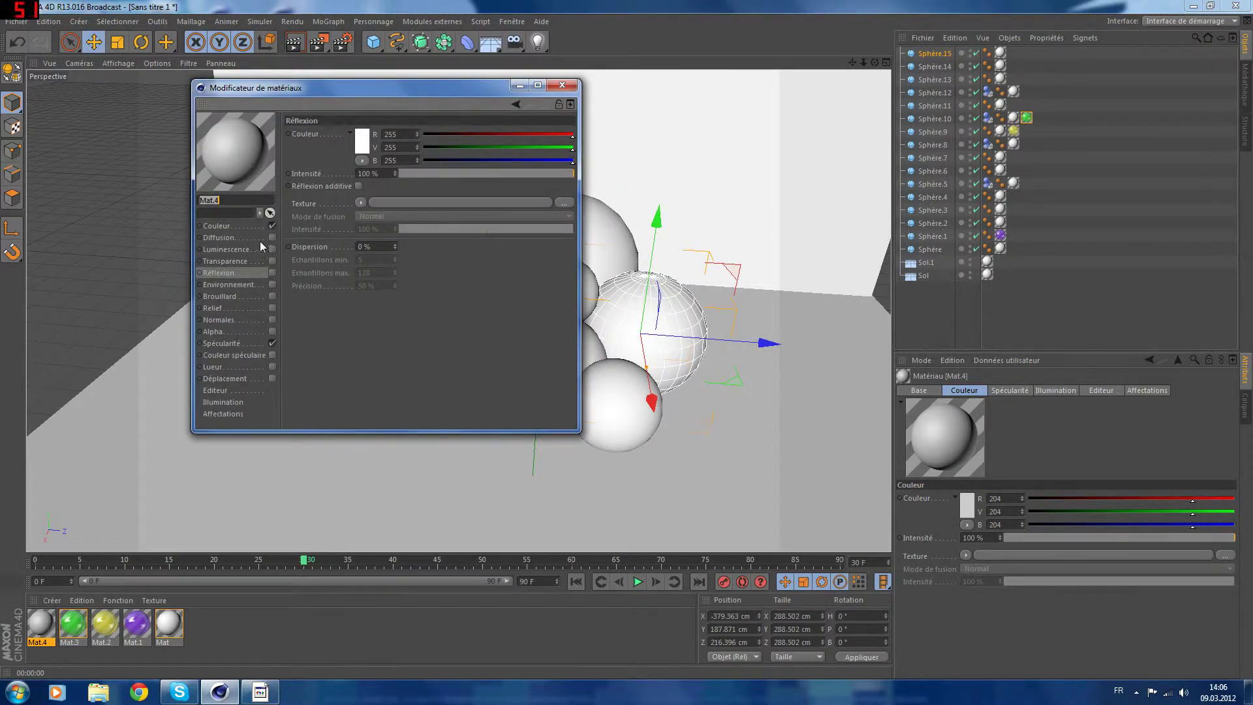
pyautogui.click(246, 225)
pyautogui.click(361, 140)
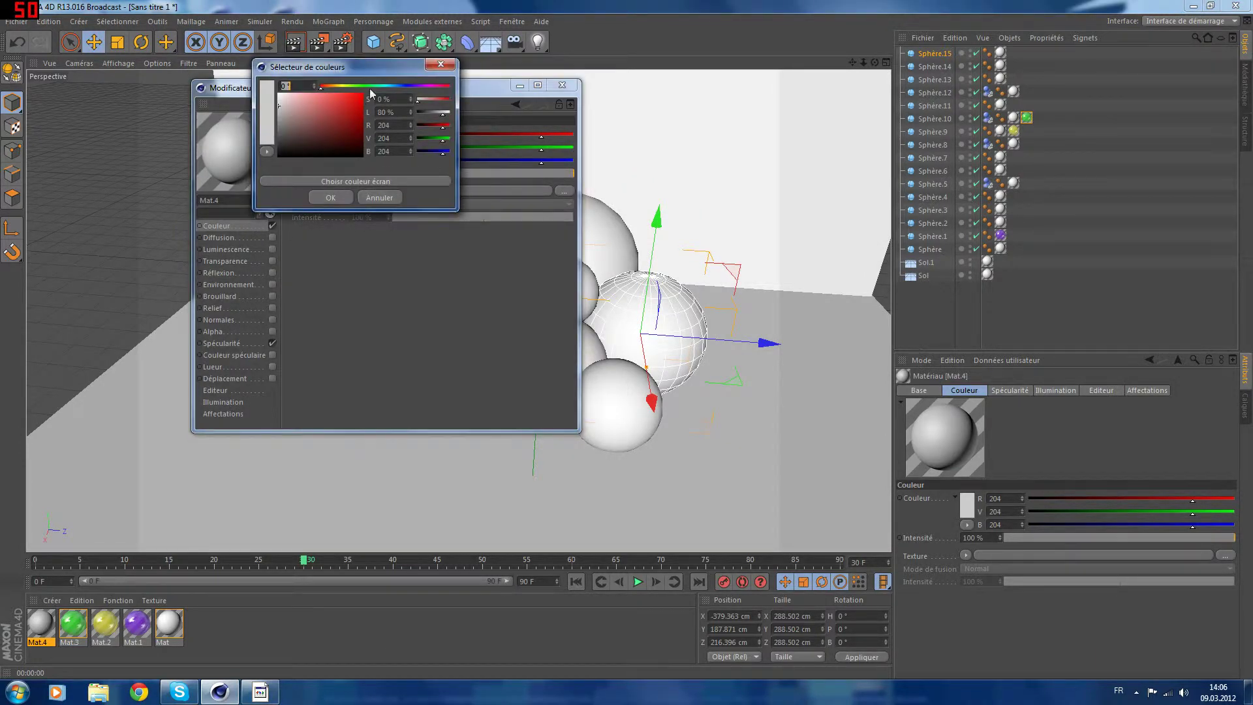
pyautogui.click(412, 85)
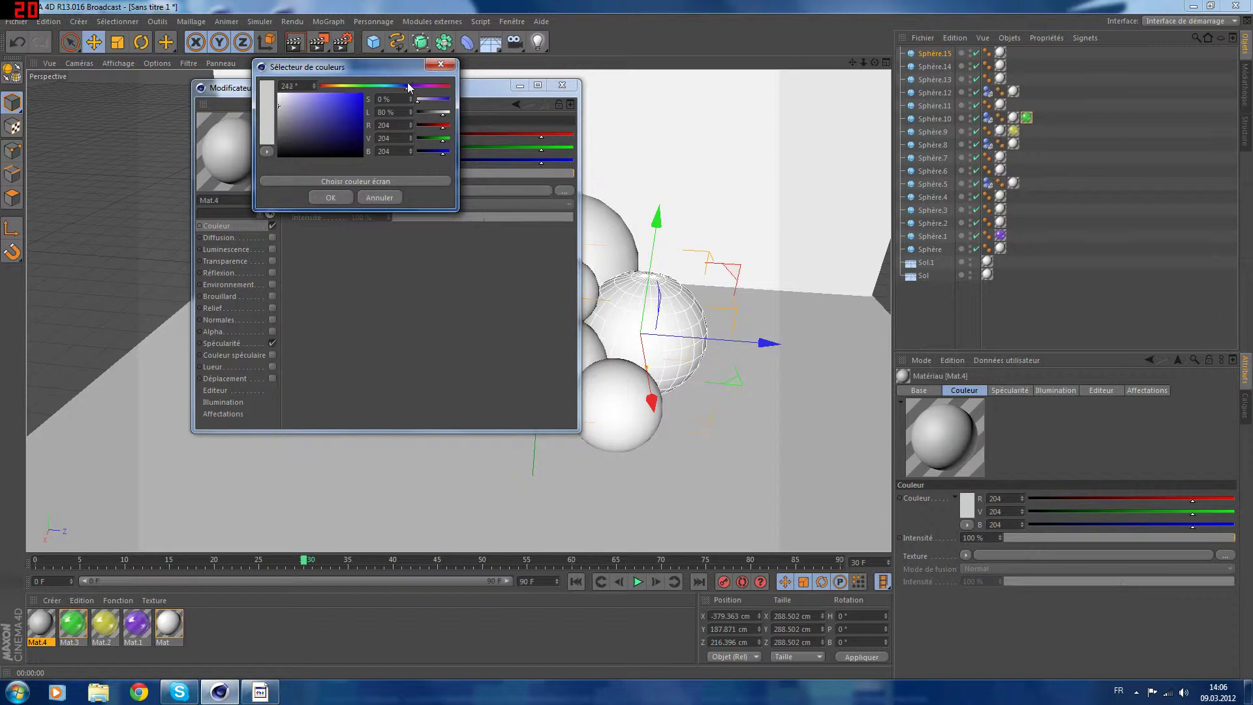
pyautogui.moveTo(410, 86); pyautogui.dragTo(400, 88)
pyautogui.click(363, 95)
pyautogui.click(331, 197)
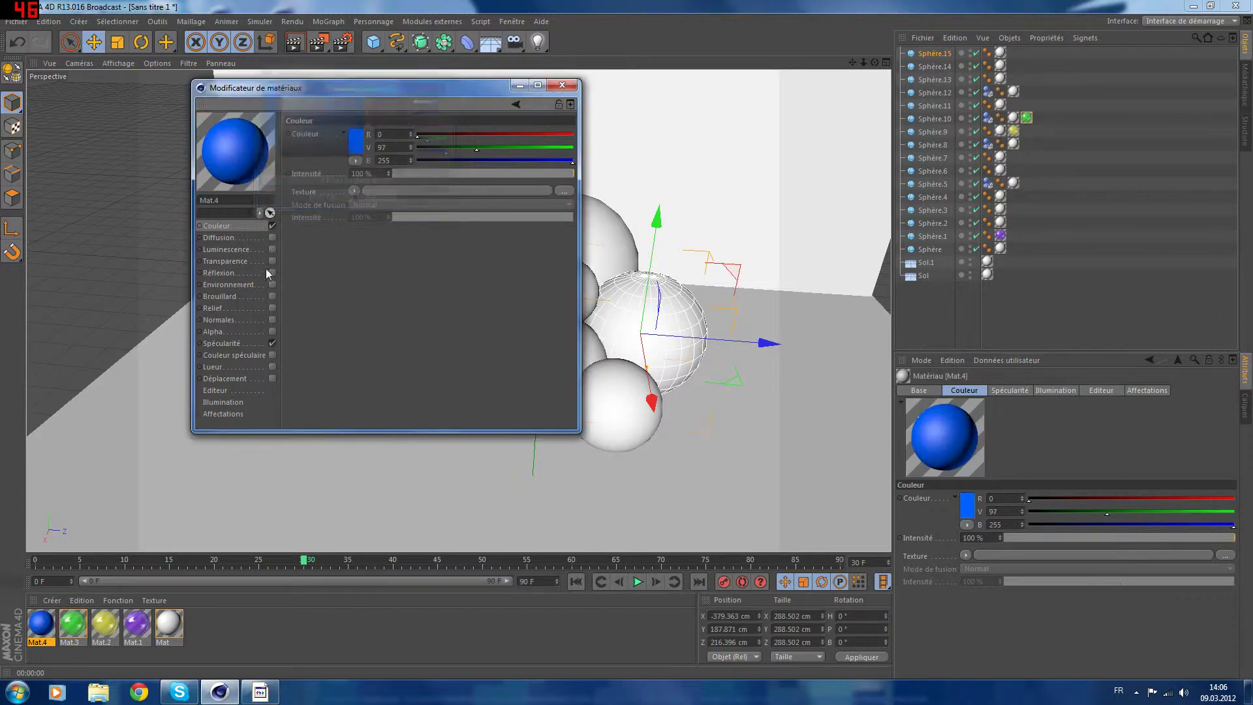
# Enable transparency on the blue material at 50 % intensity and disable its specularity
pyautogui.click(272, 262)
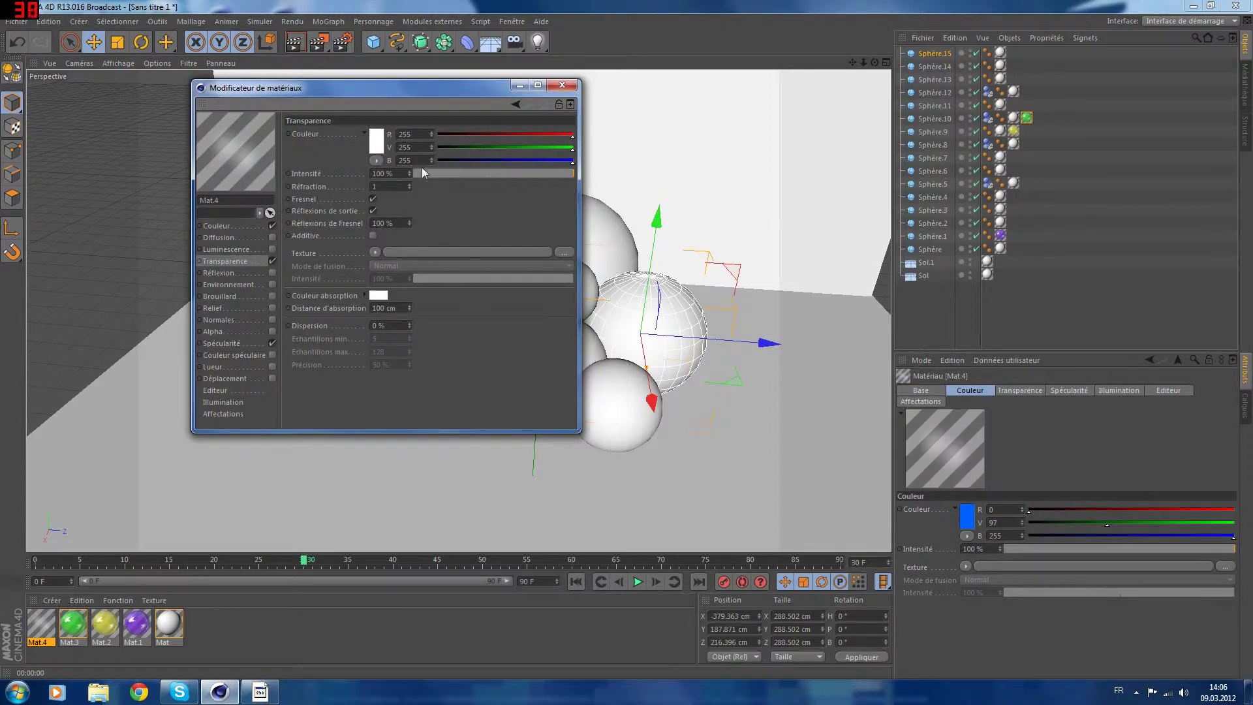
pyautogui.moveTo(422, 171); pyautogui.dragTo(496, 175)
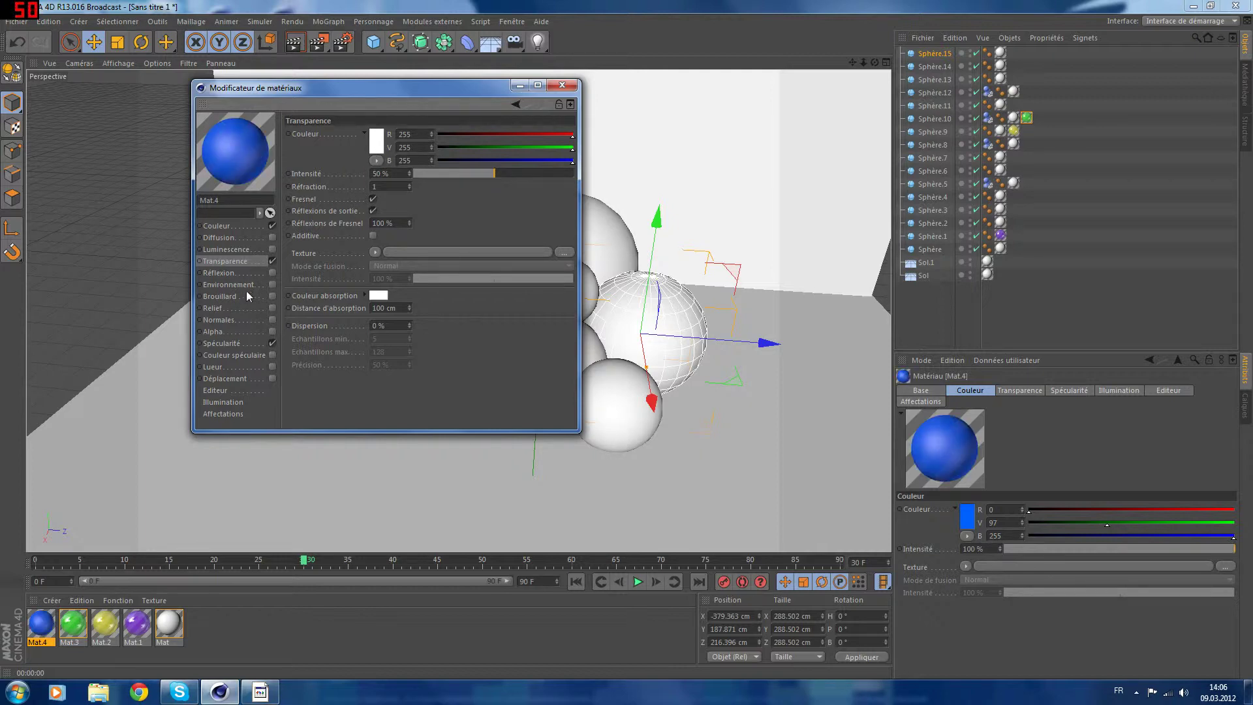
pyautogui.click(273, 343)
# Enable reflection on the blue material at 51 % intensity and add a Fresnel texture mixed at 48 %
pyautogui.click(272, 273)
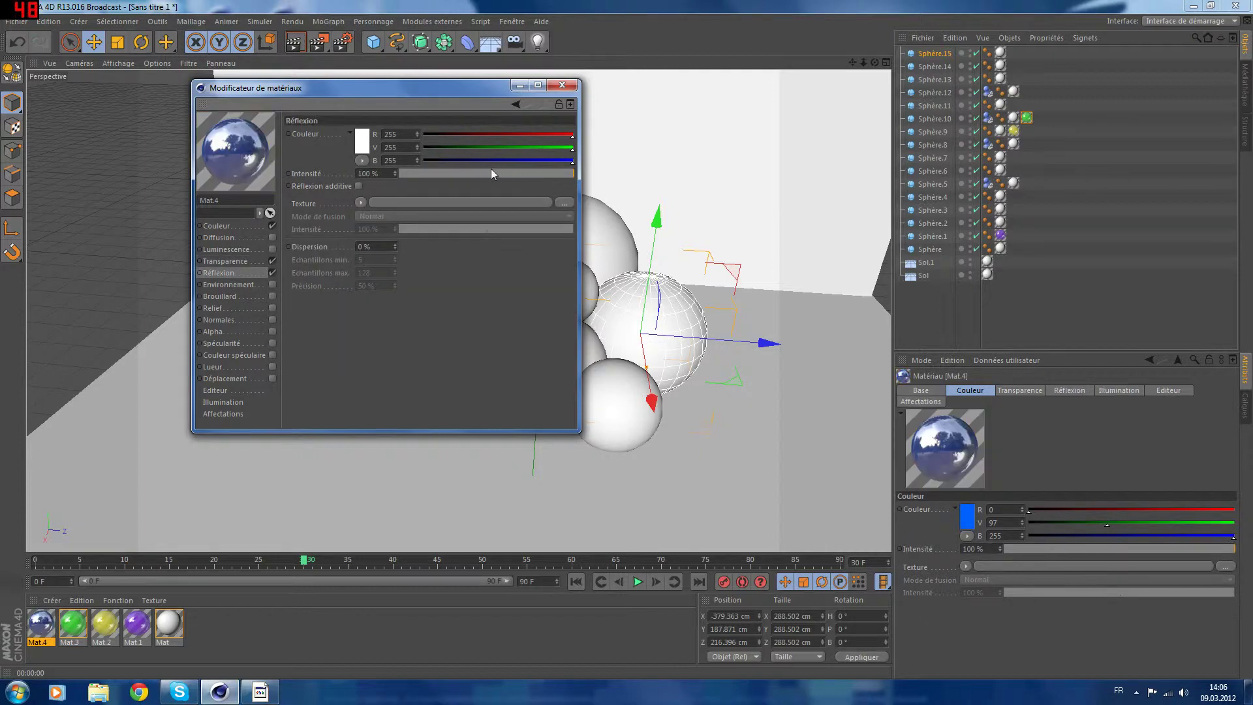
pyautogui.moveTo(491, 171); pyautogui.dragTo(488, 174)
pyautogui.click(361, 203)
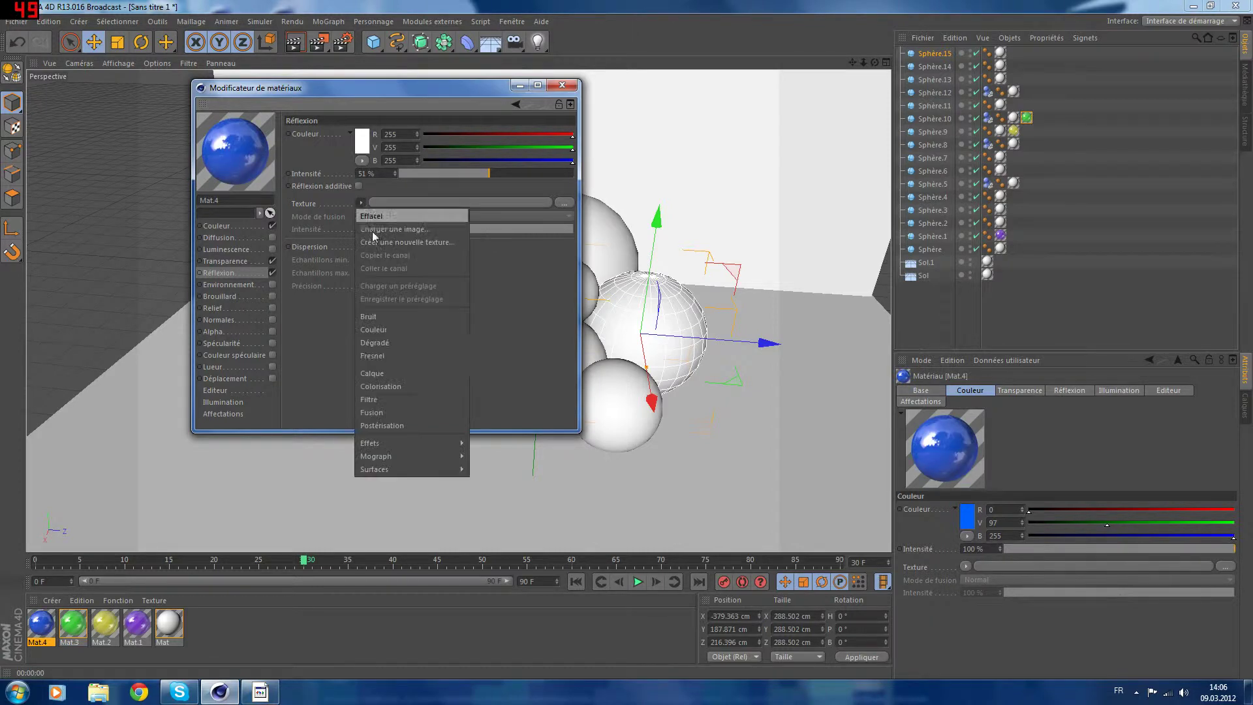
pyautogui.click(392, 360)
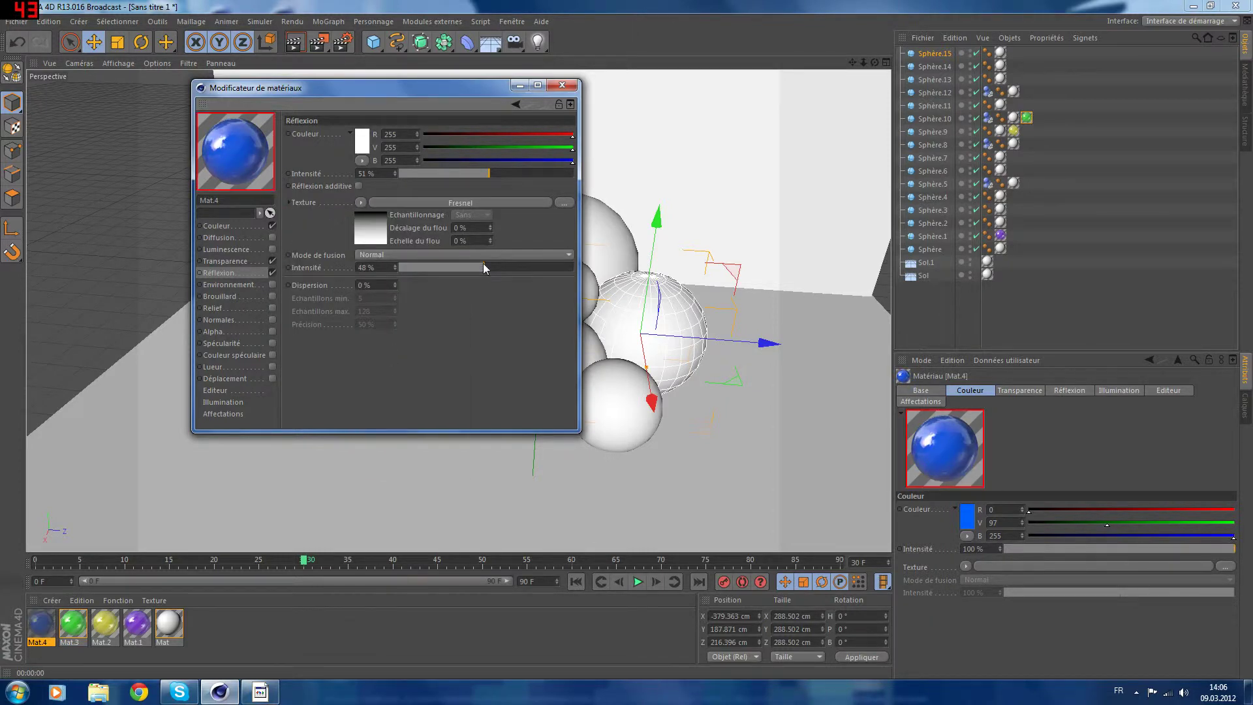
pyautogui.click(562, 85)
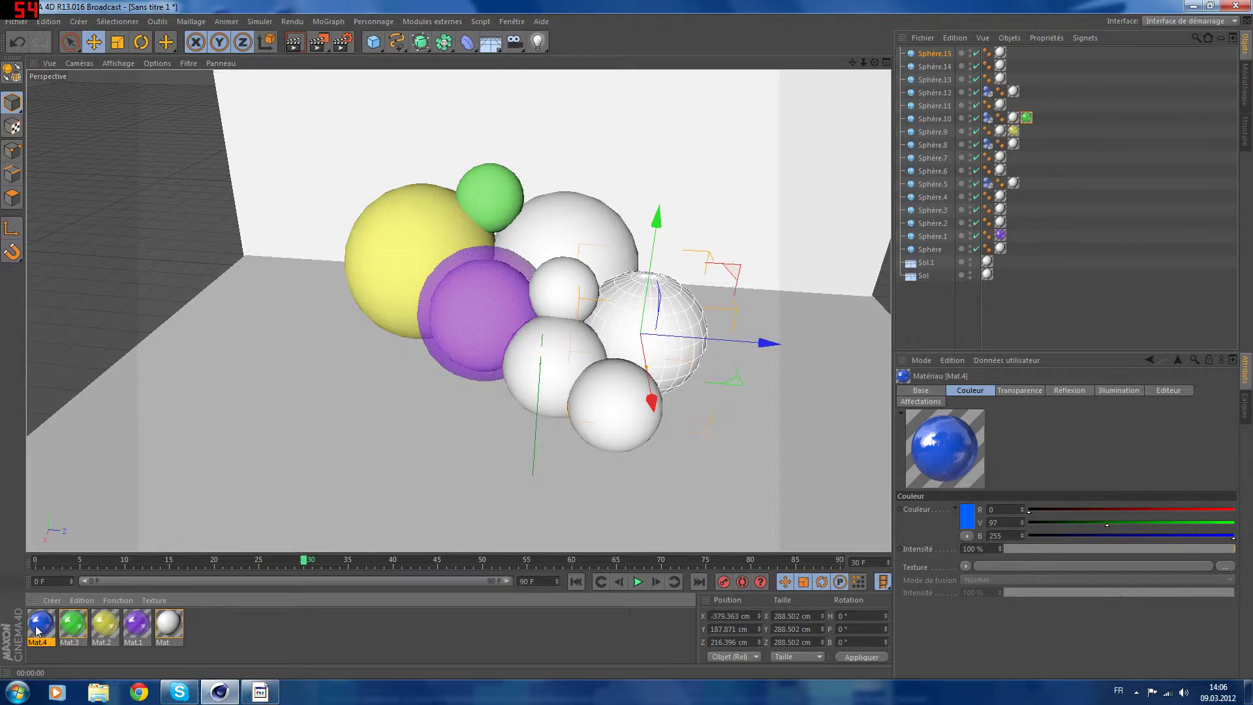
# Apply the blue material to the large rear sphere's shell and render the view
pyautogui.moveTo(51, 625); pyautogui.dragTo(547, 226)
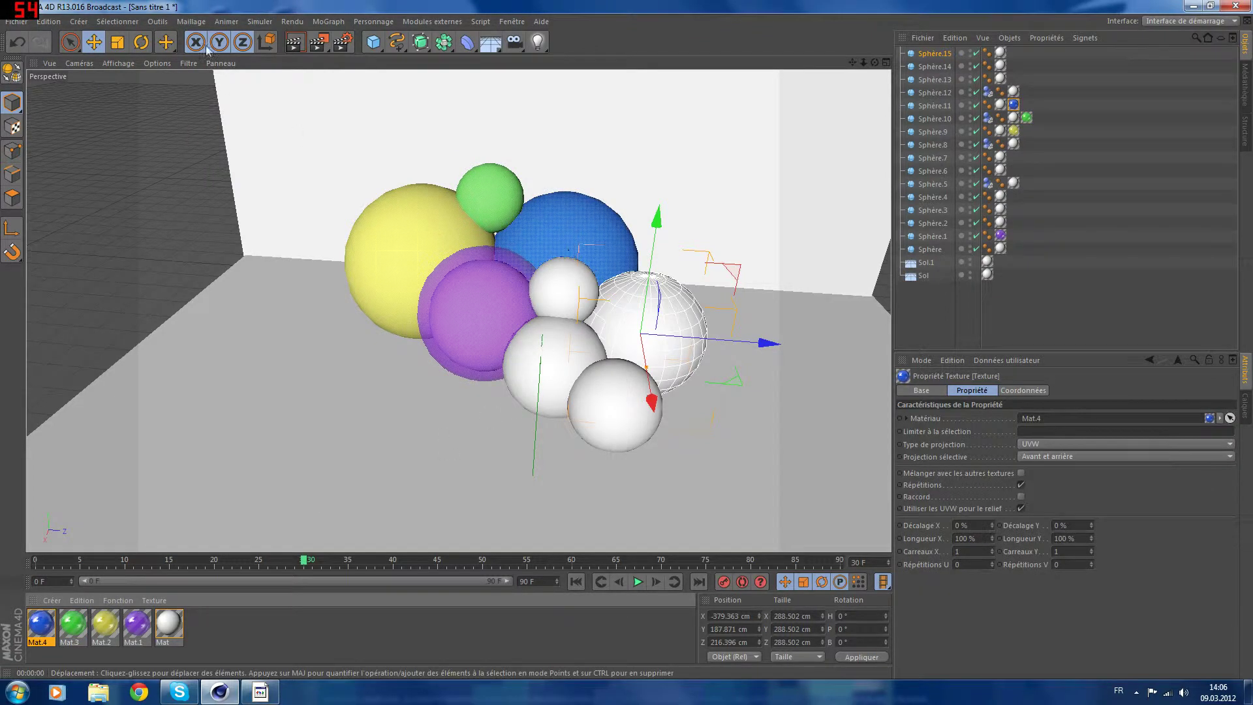
pyautogui.click(296, 44)
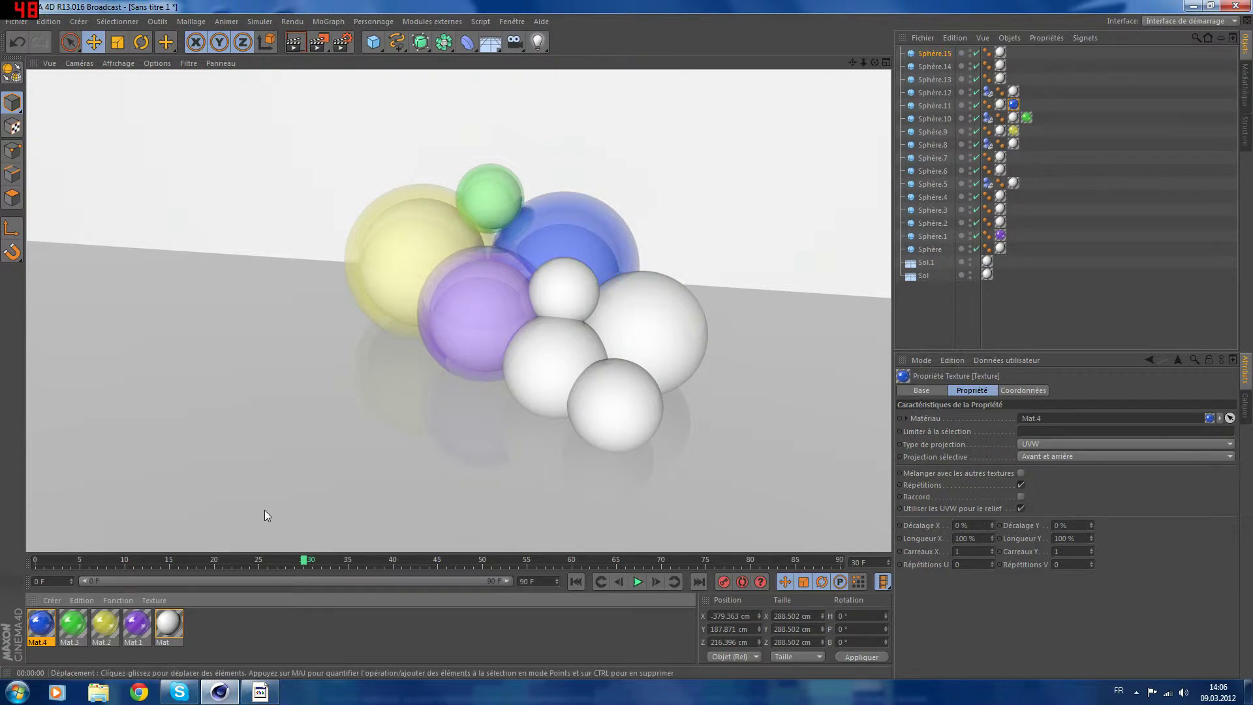
# Create another material and set its colour to red with R 255, V 0, B 0
pyautogui.doubleClick(188, 628)
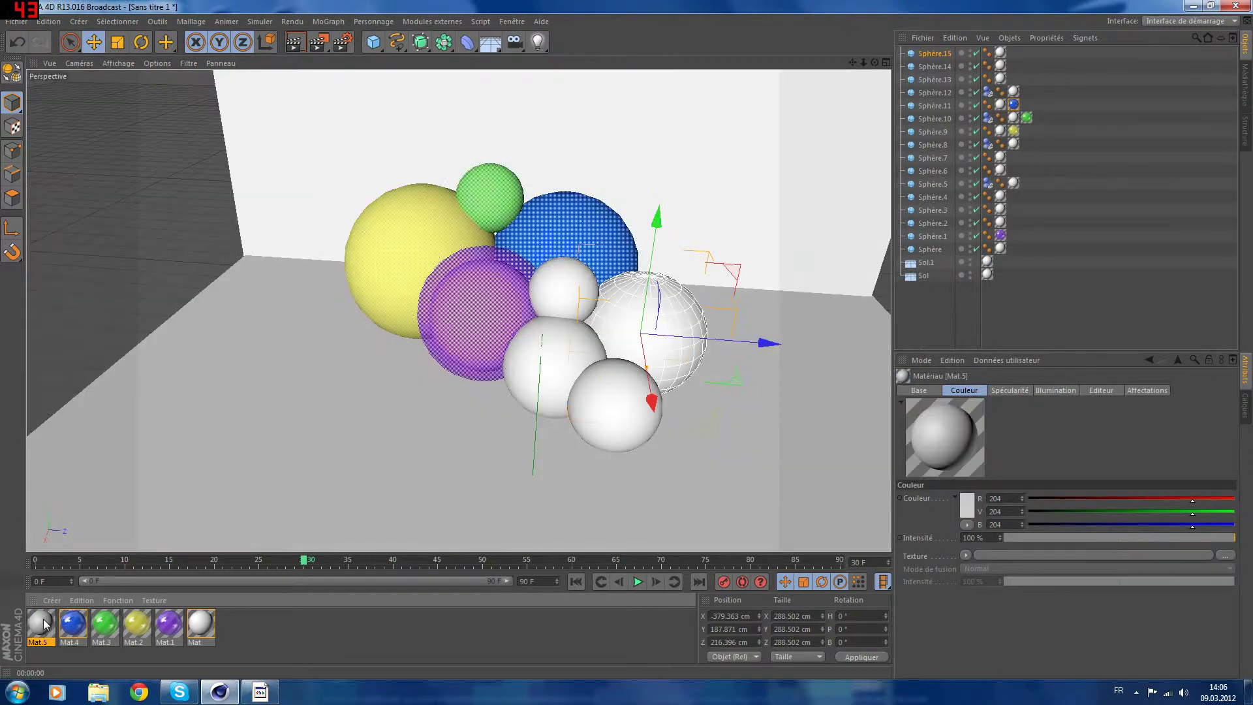
pyautogui.doubleClick(41, 624)
pyautogui.click(233, 223)
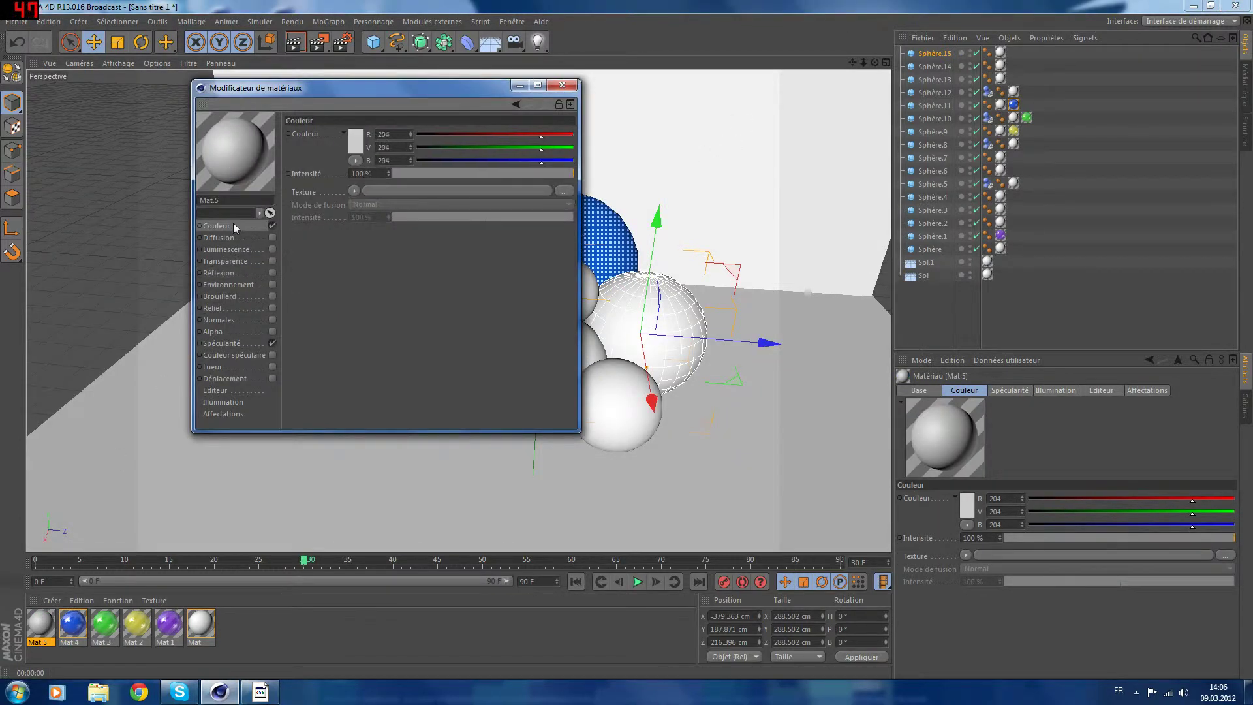
pyautogui.click(360, 142)
pyautogui.moveTo(360, 142); pyautogui.dragTo(380, 90)
pyautogui.click(336, 203)
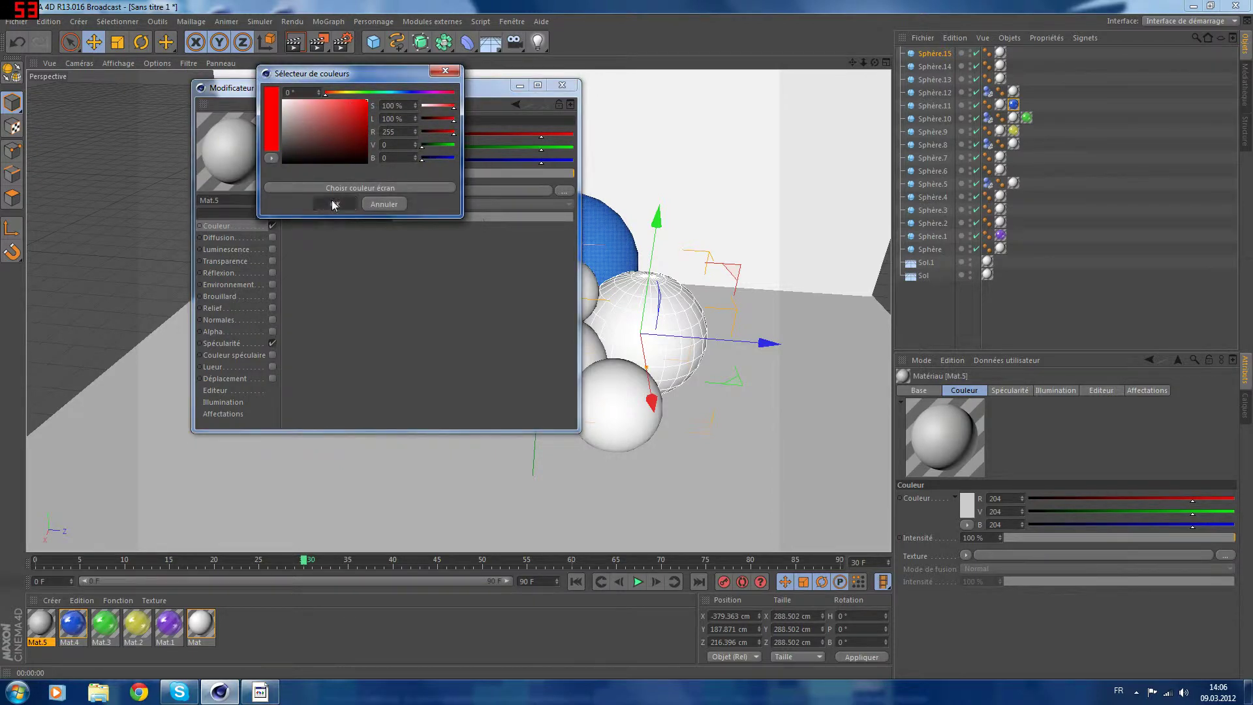
# Enable transparency on the red material at 72 % intensity
pyautogui.click(248, 260)
pyautogui.click(273, 261)
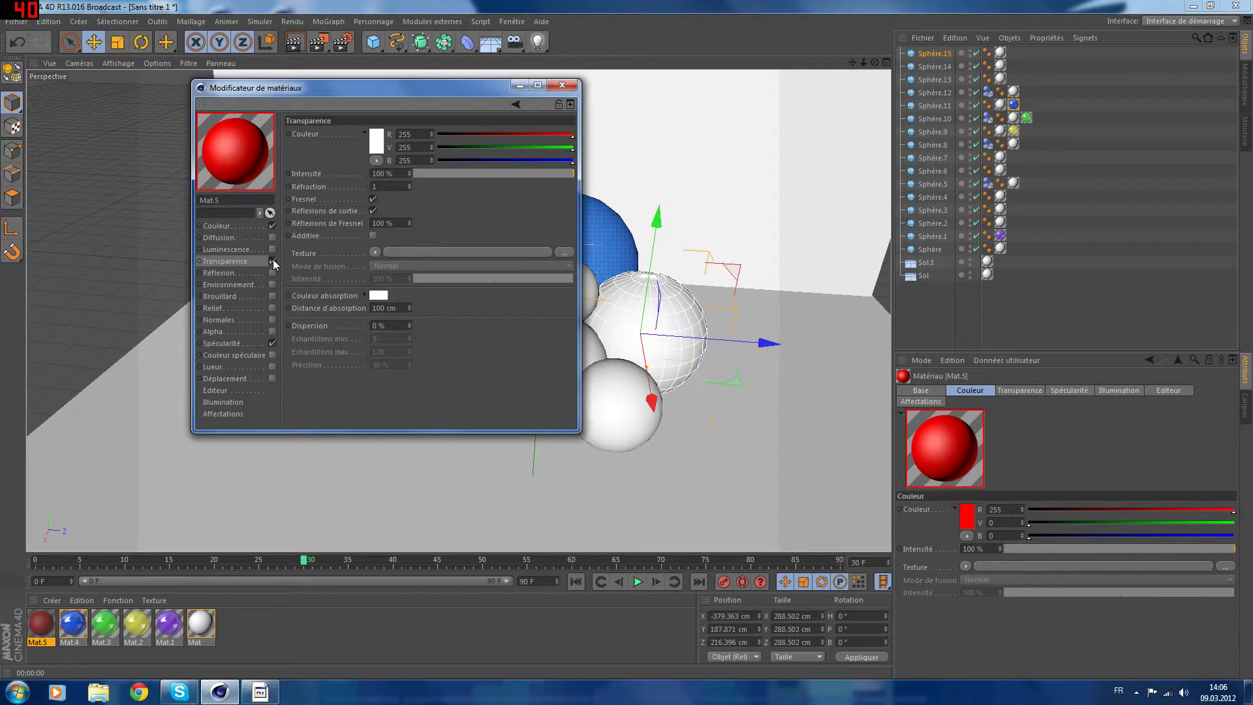
pyautogui.moveTo(483, 173); pyautogui.dragTo(530, 173)
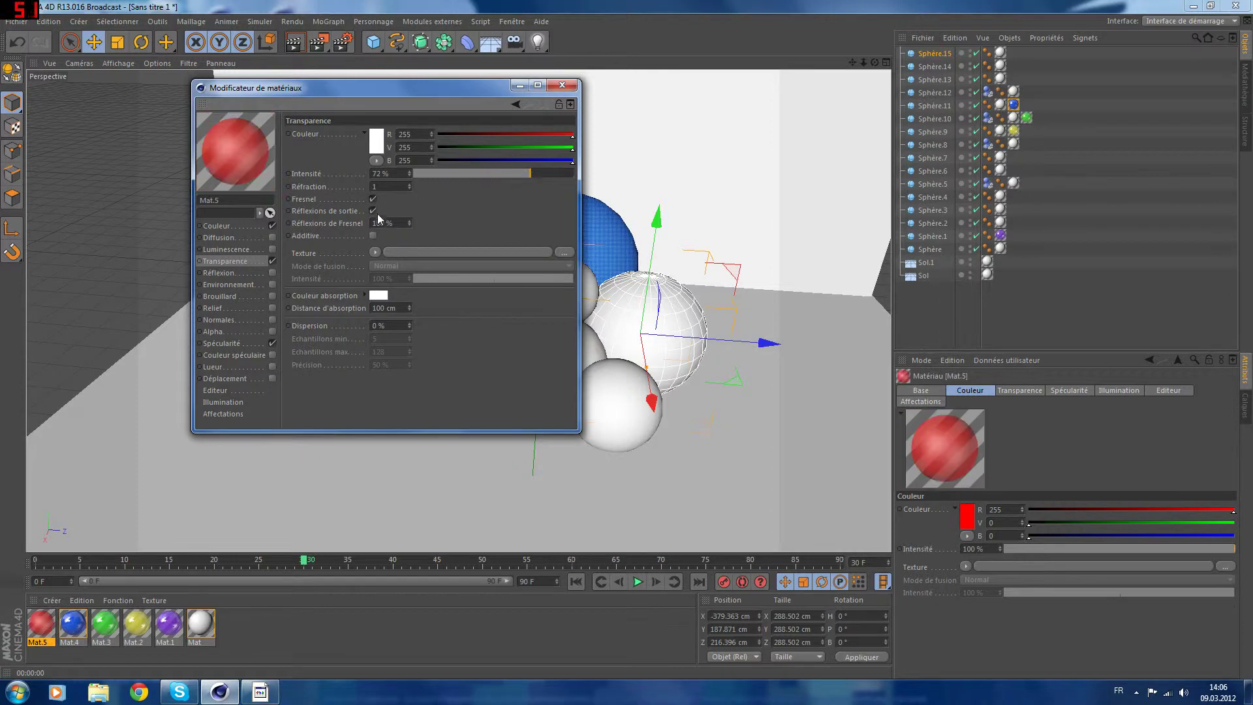
# Disable the red material's specularity and enable reflection at 51 % intensity with a Fresnel texture mixed at 52 %
pyautogui.click(234, 274)
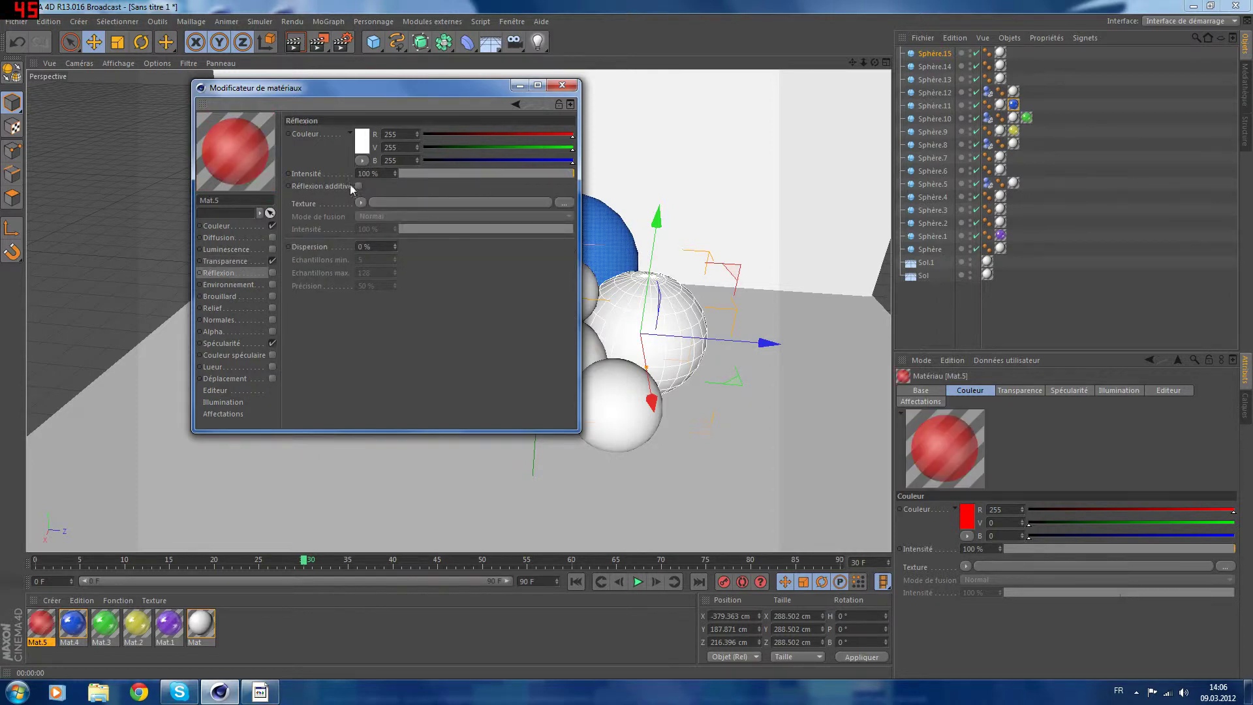
pyautogui.click(273, 273)
pyautogui.click(273, 344)
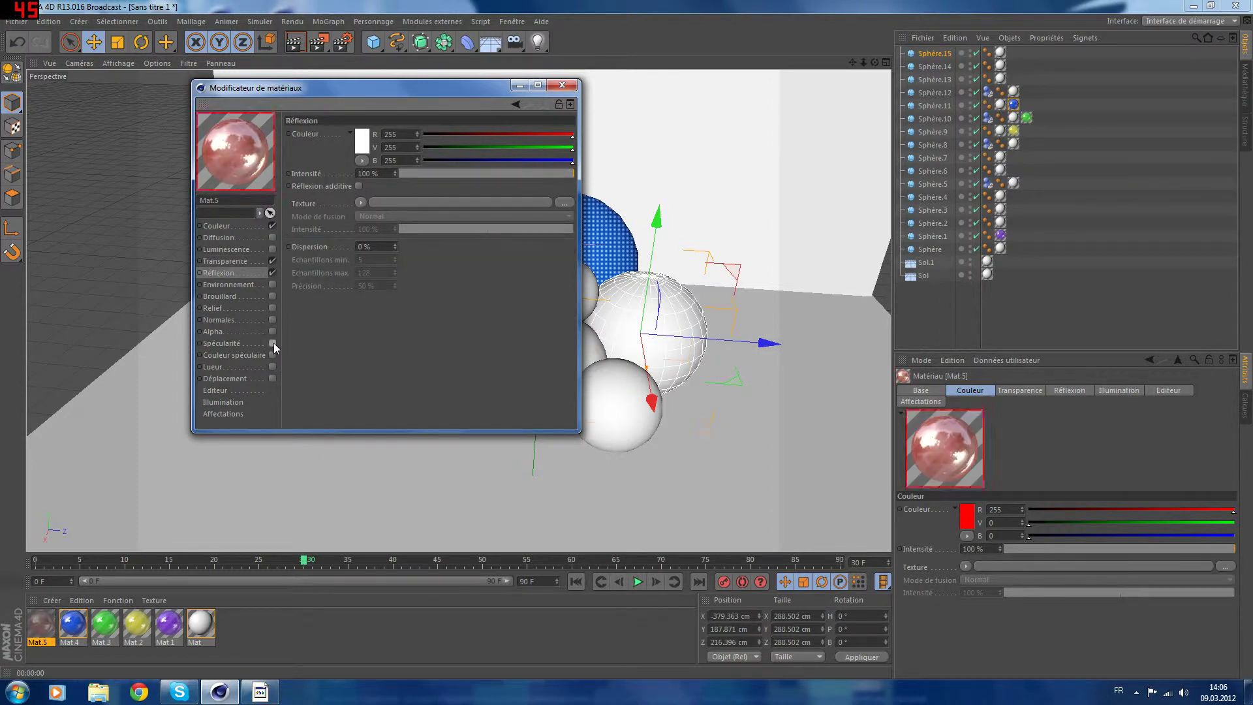
pyautogui.click(488, 174)
pyautogui.click(361, 203)
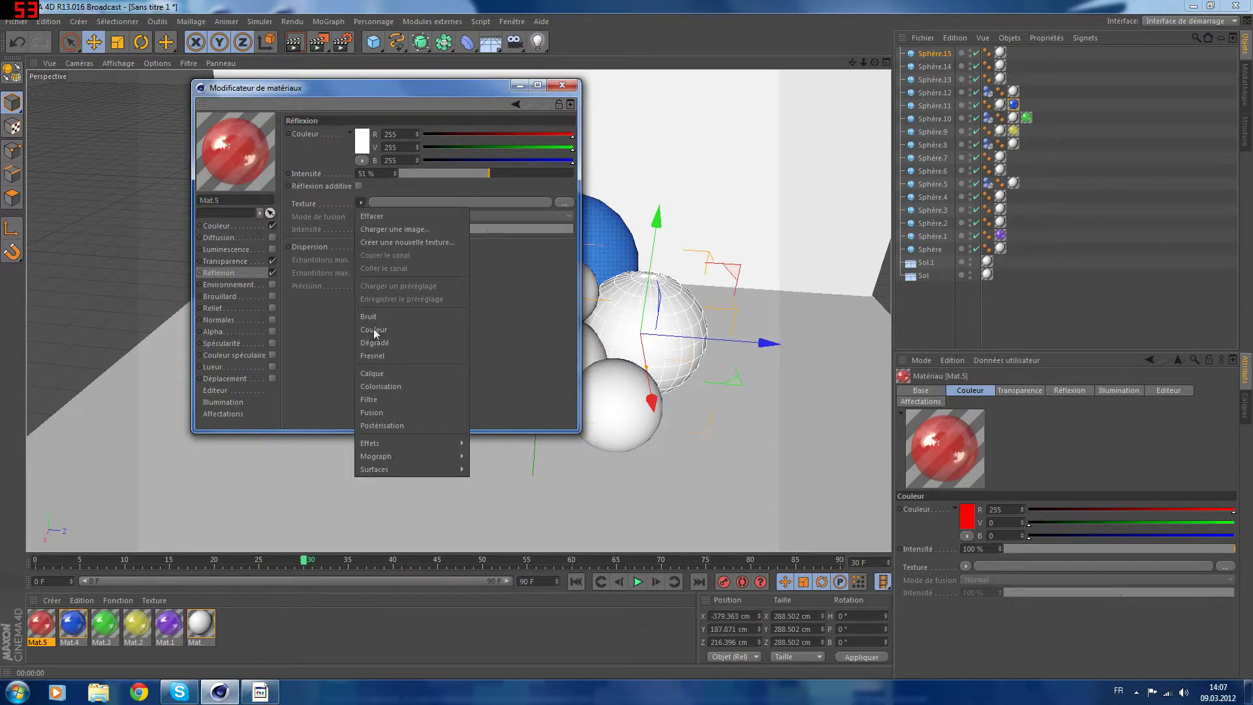
pyautogui.click(385, 331)
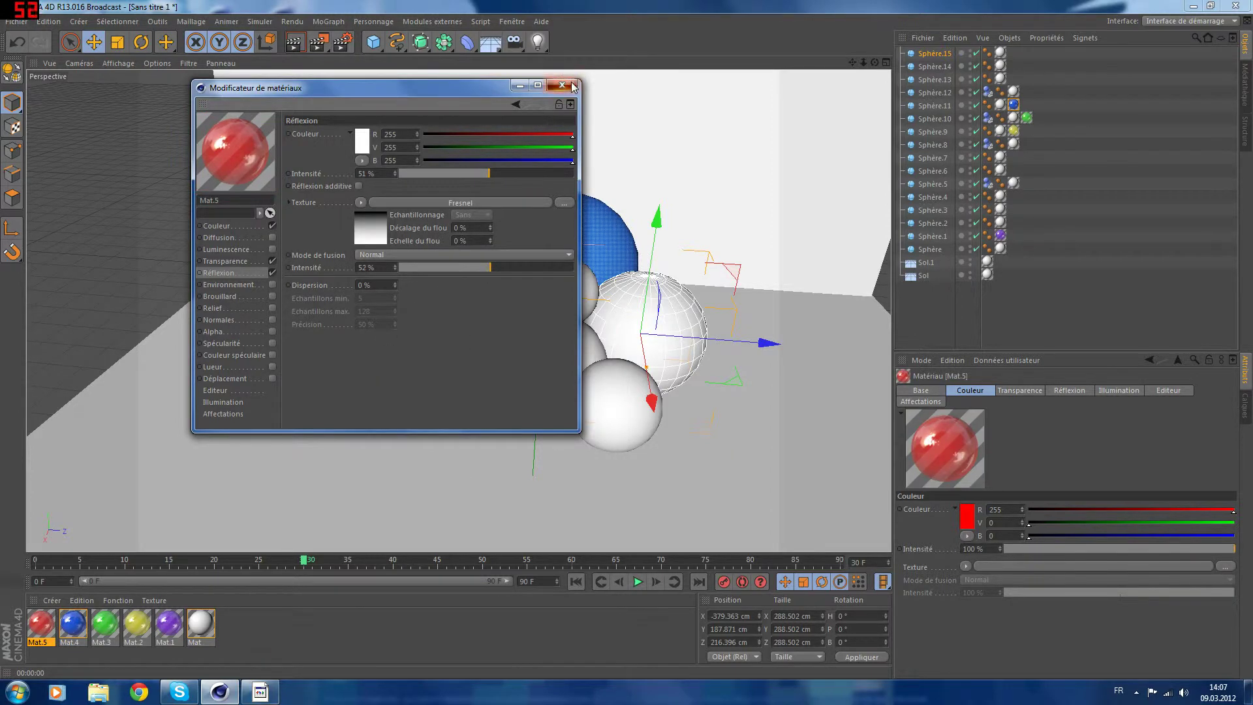
pyautogui.click(562, 84)
# Apply the red material to the small central sphere's shell and render the view
pyautogui.moveTo(113, 566); pyautogui.dragTo(561, 291)
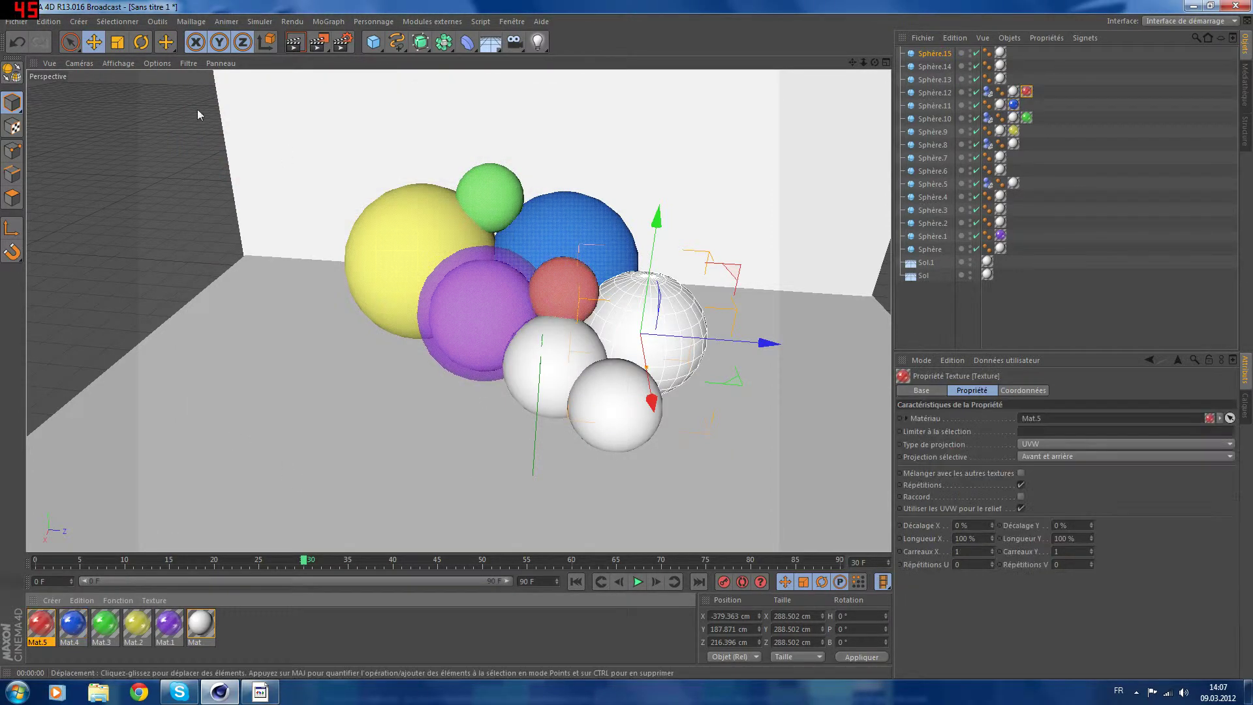
pyautogui.click(302, 40)
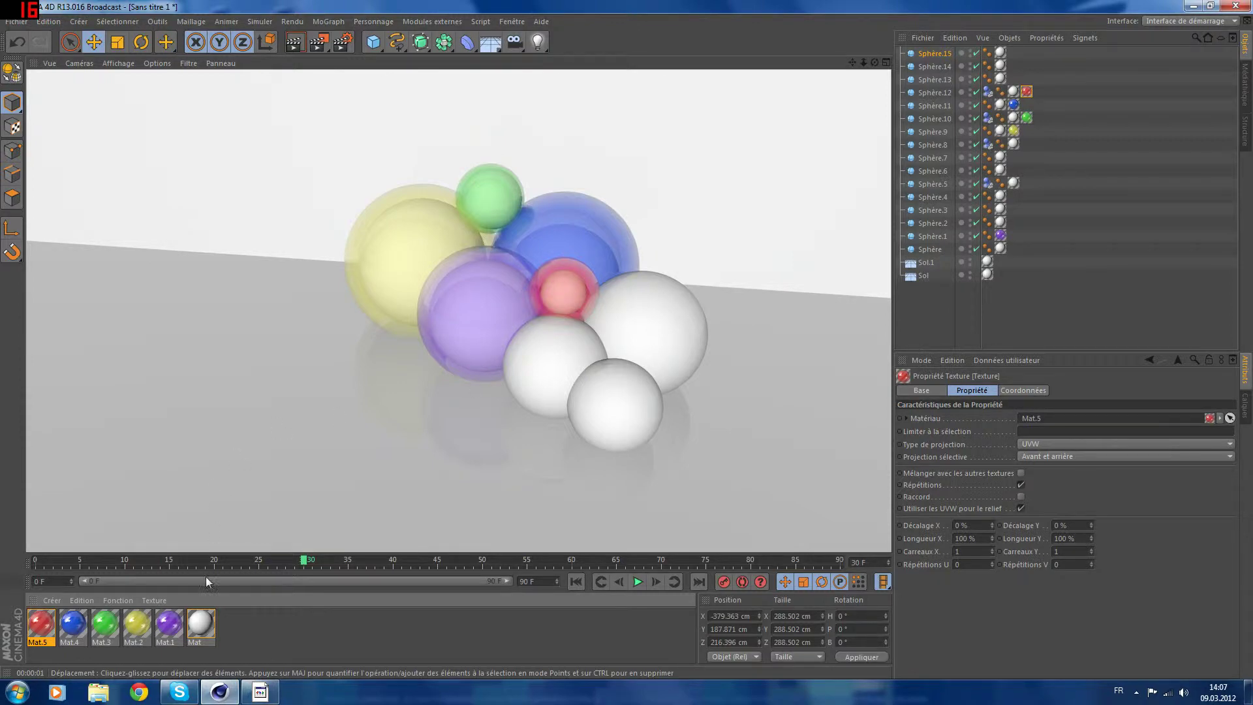
# Create another material and set its colour to turquoise with R 0, V 255, B 233
pyautogui.doubleClick(254, 628)
pyautogui.doubleClick(42, 626)
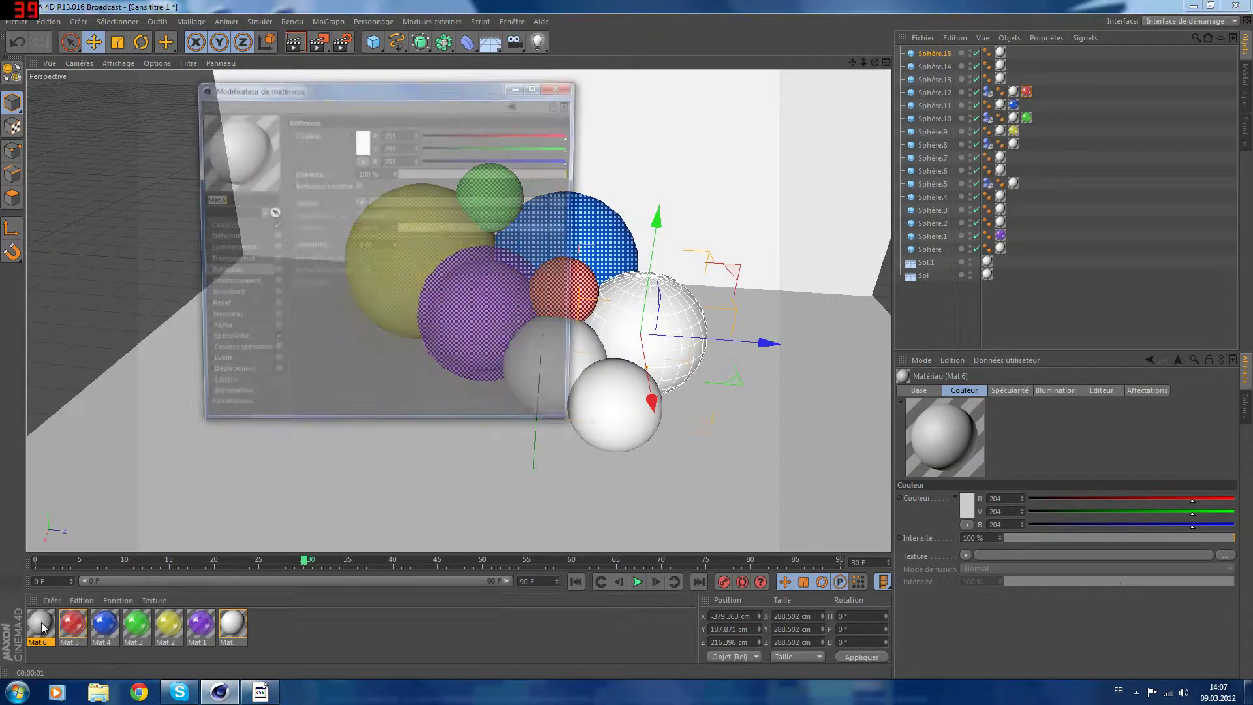
pyautogui.click(217, 226)
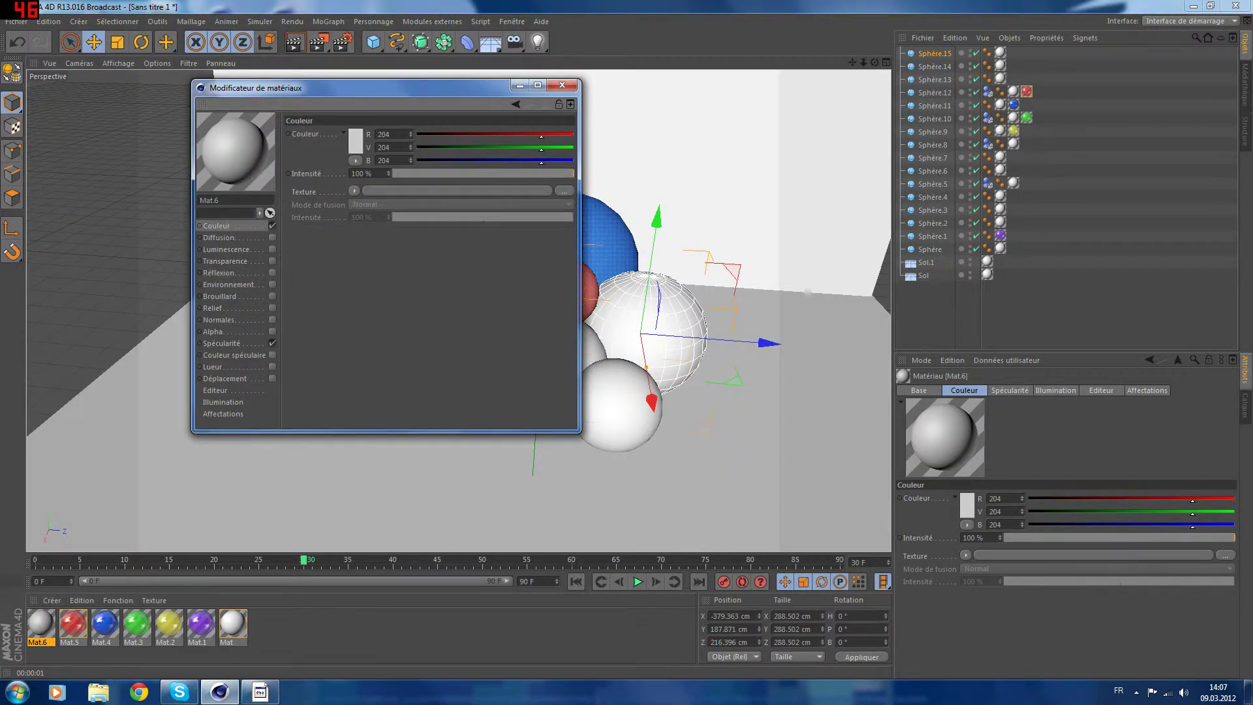
pyautogui.click(361, 141)
pyautogui.click(389, 95)
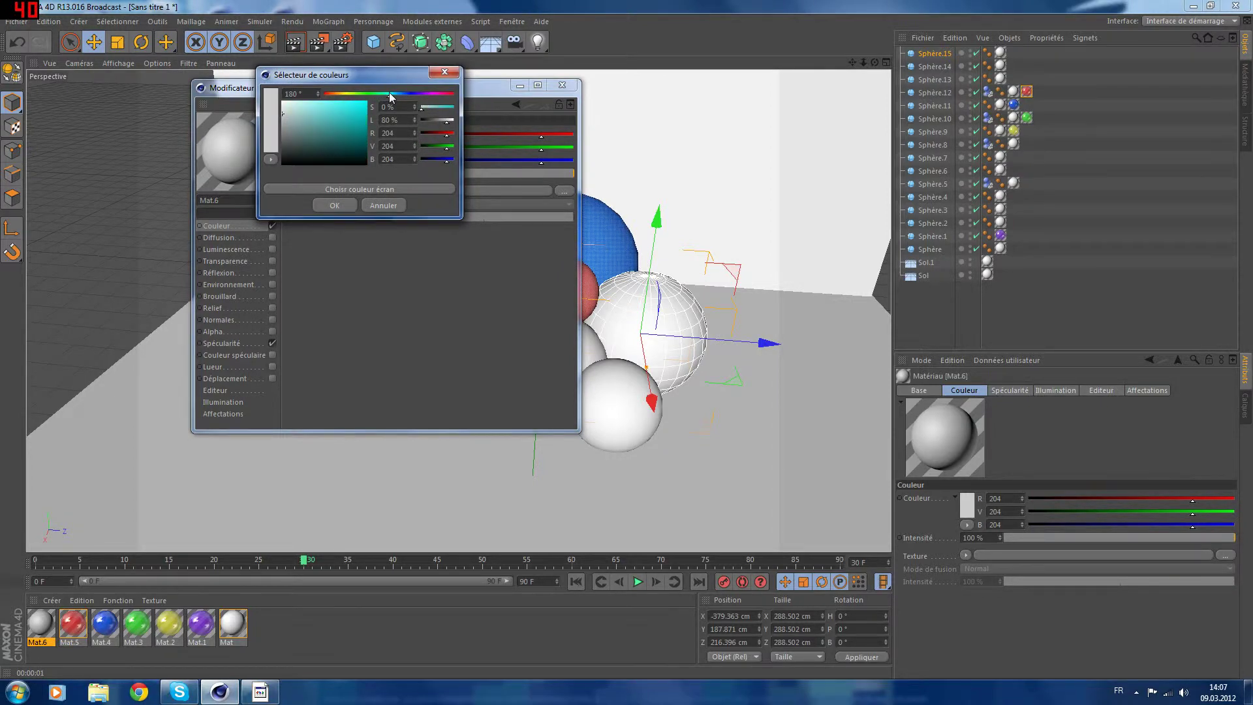
pyautogui.moveTo(391, 97)
pyautogui.mouseDown()
pyautogui.moveTo(436, 95)
pyautogui.moveTo(336, 99)
pyautogui.moveTo(401, 98)
pyautogui.moveTo(387, 102)
pyautogui.mouseUp()
pyautogui.click(363, 122)
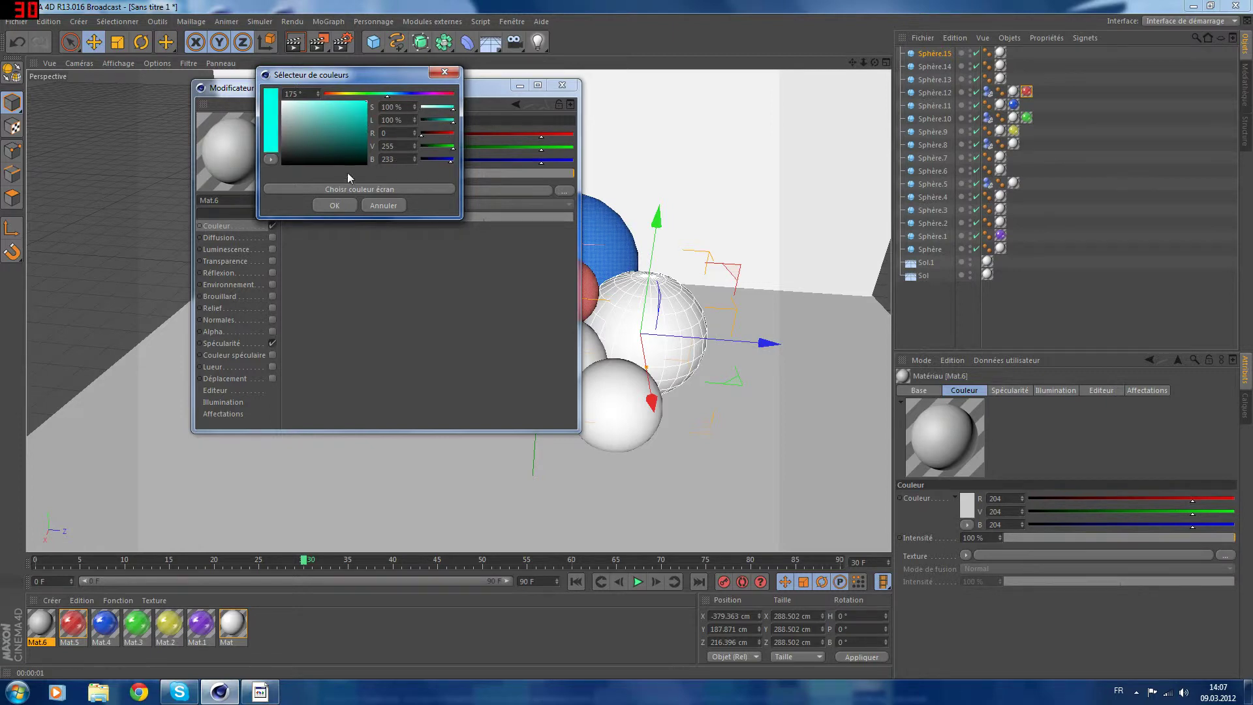
pyautogui.click(333, 207)
# Enable transparency on the turquoise material at 68 % intensity and disable its specularity
pyautogui.click(273, 261)
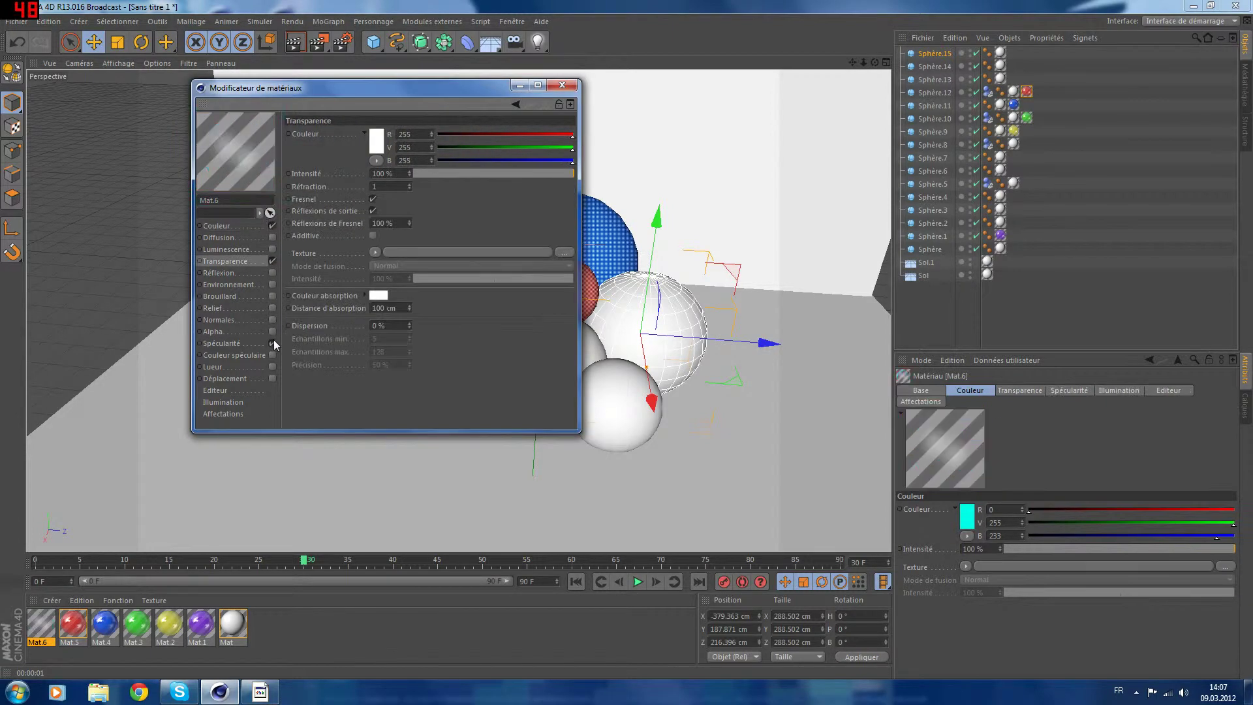
pyautogui.click(273, 343)
pyautogui.click(522, 173)
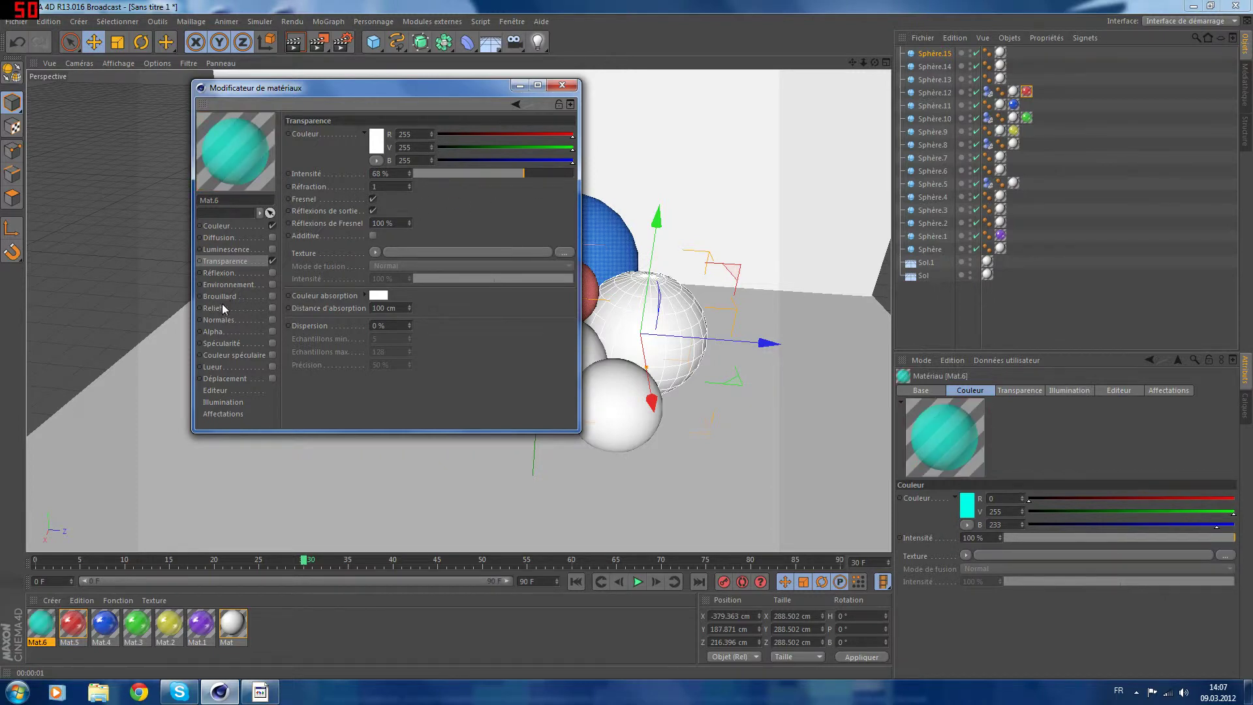
# Enable reflection on the turquoise material at 50 % intensity and add a Fresnel texture mixed at 51 %
pyautogui.click(226, 273)
pyautogui.click(273, 272)
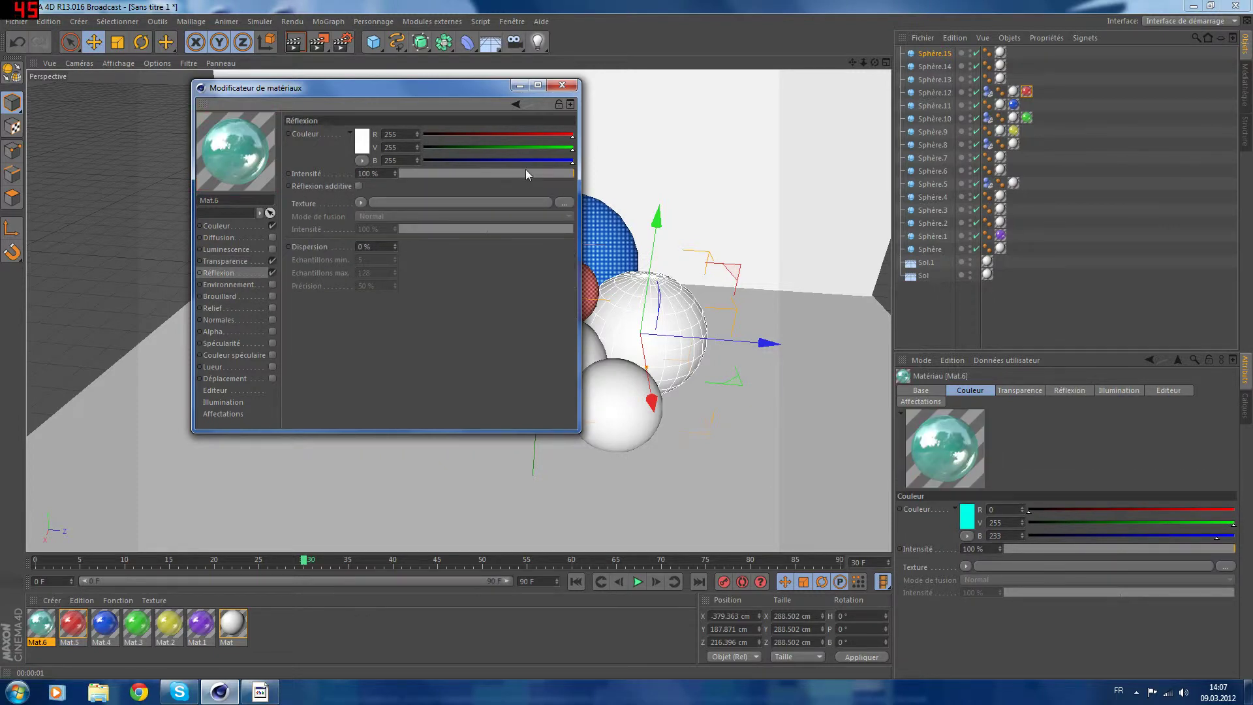
pyautogui.click(488, 174)
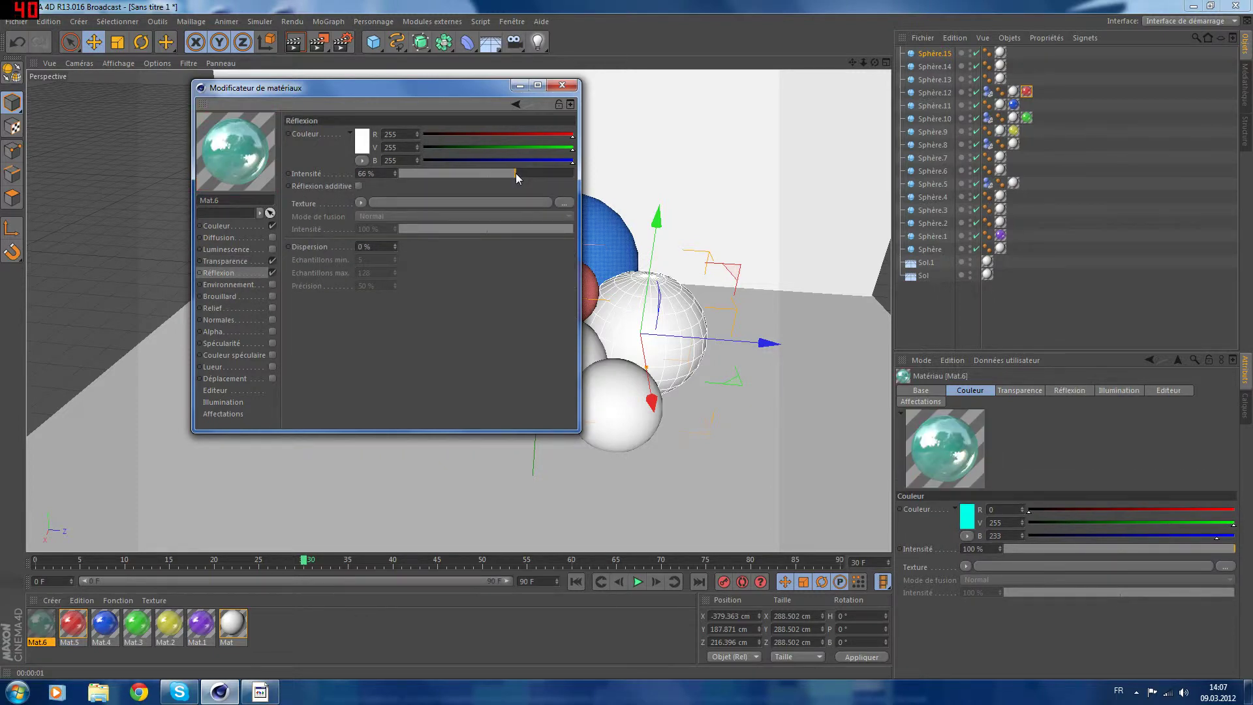
pyautogui.click(361, 203)
pyautogui.click(397, 338)
pyautogui.click(489, 268)
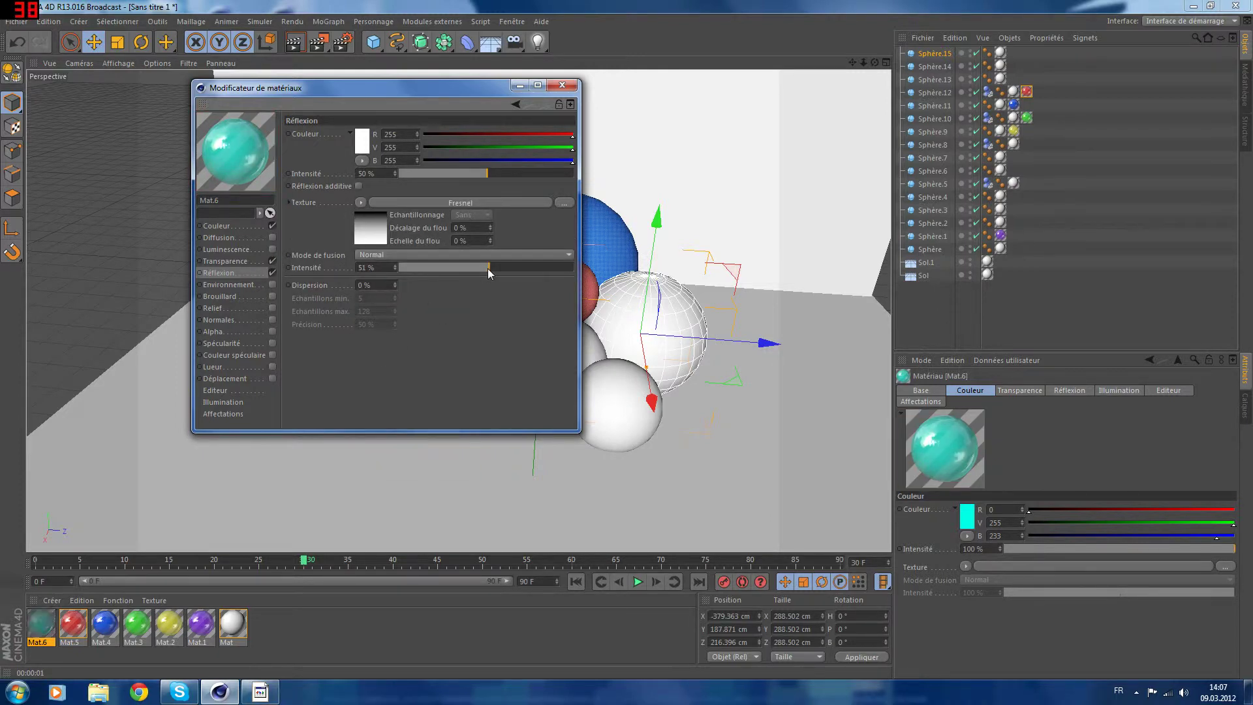
pyautogui.click(561, 86)
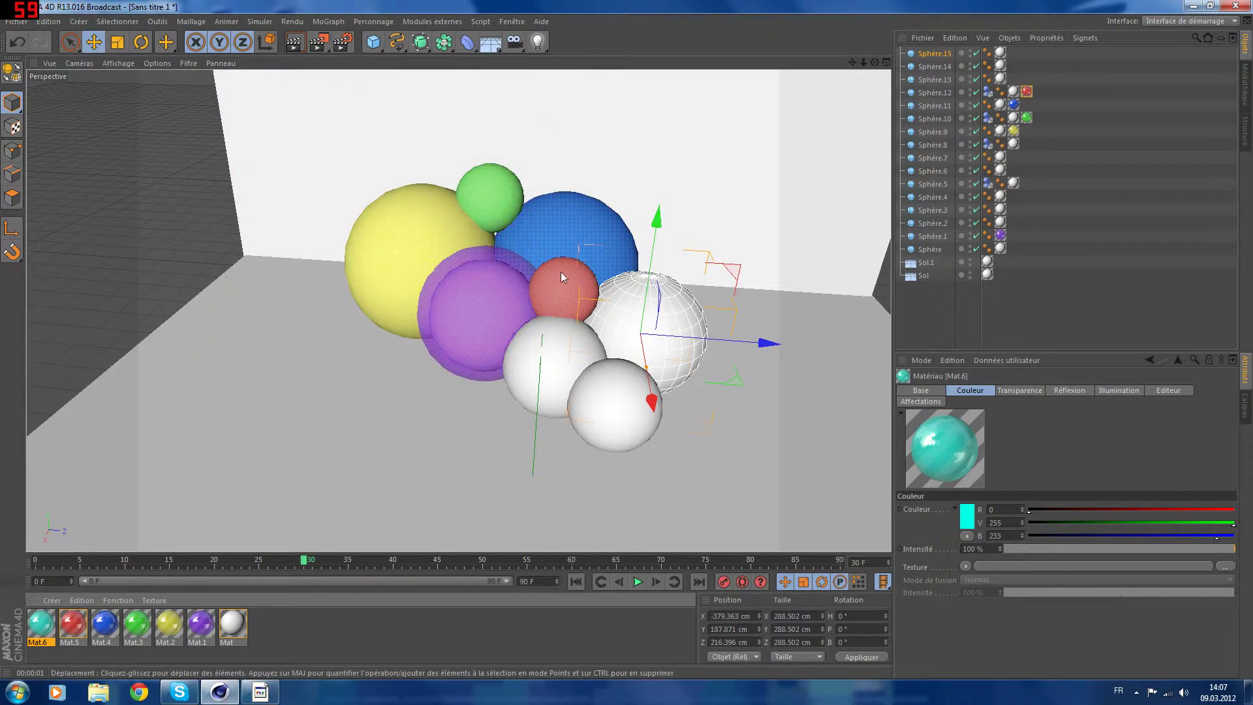
# Apply the red material to the large white sphere beside the blue one and turquoise to the small central sphere, then render the view
pyautogui.click(562, 277)
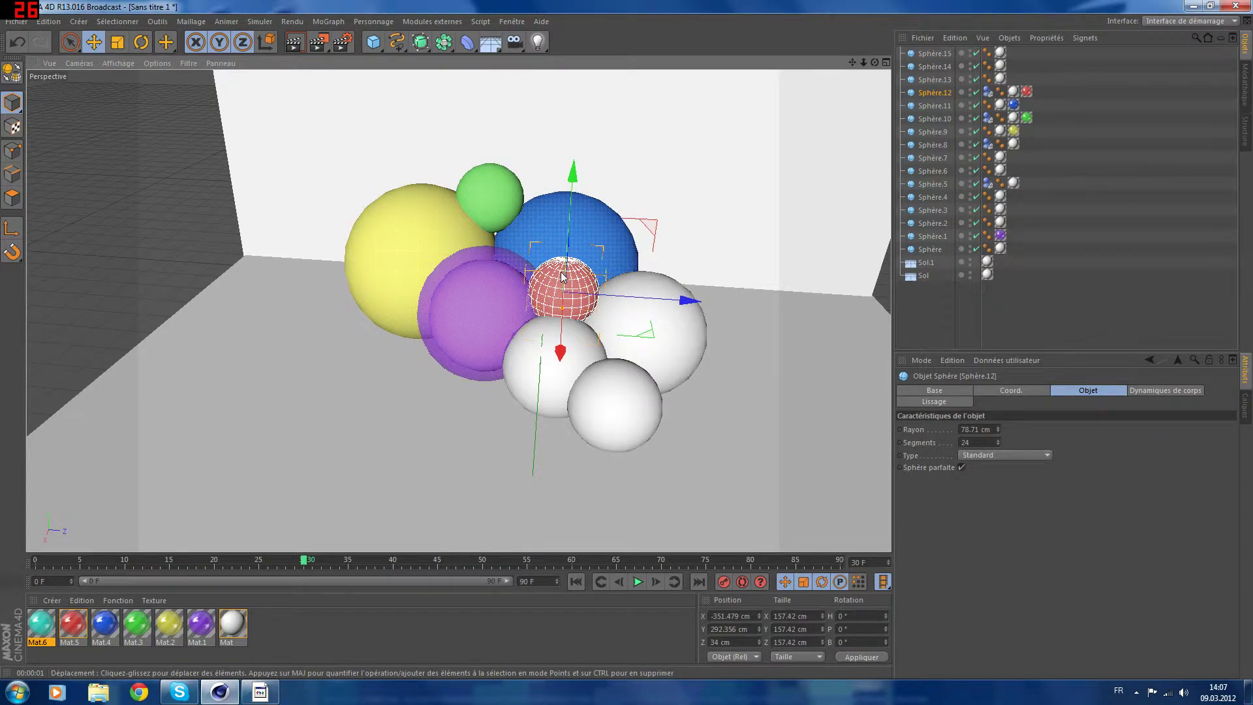
pyautogui.moveTo(72, 624); pyautogui.dragTo(630, 307)
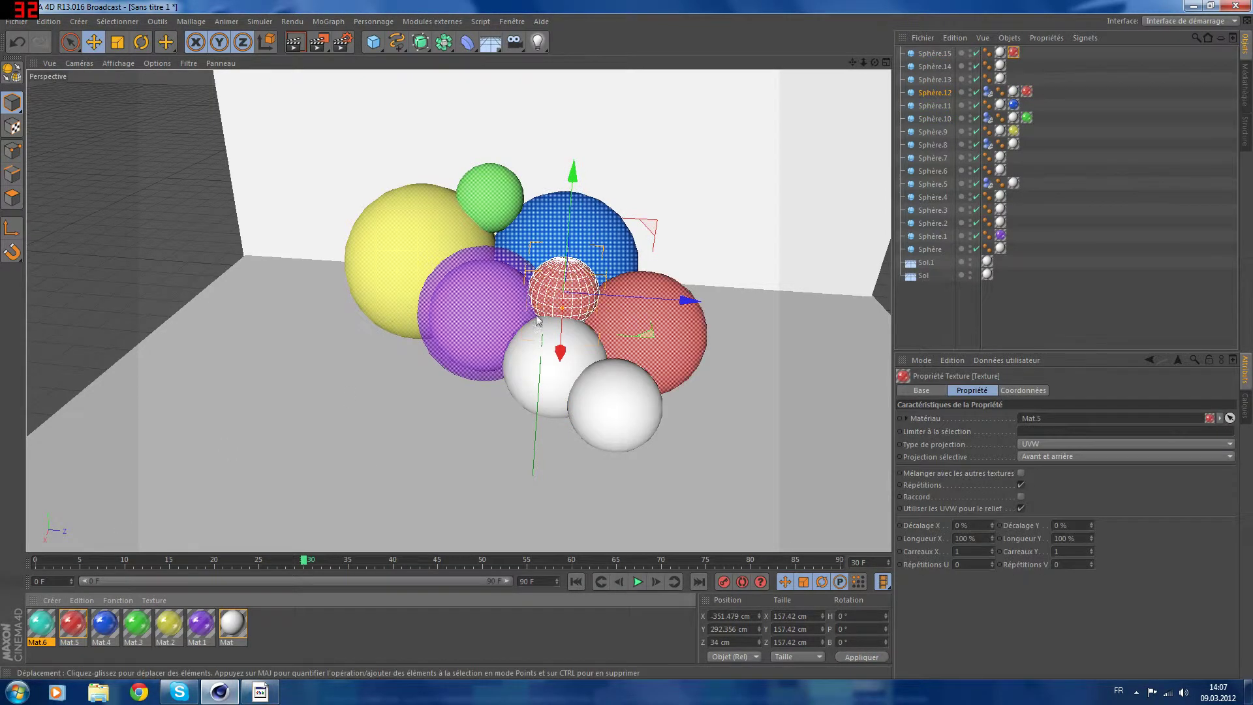
pyautogui.moveTo(41, 626); pyautogui.dragTo(552, 317)
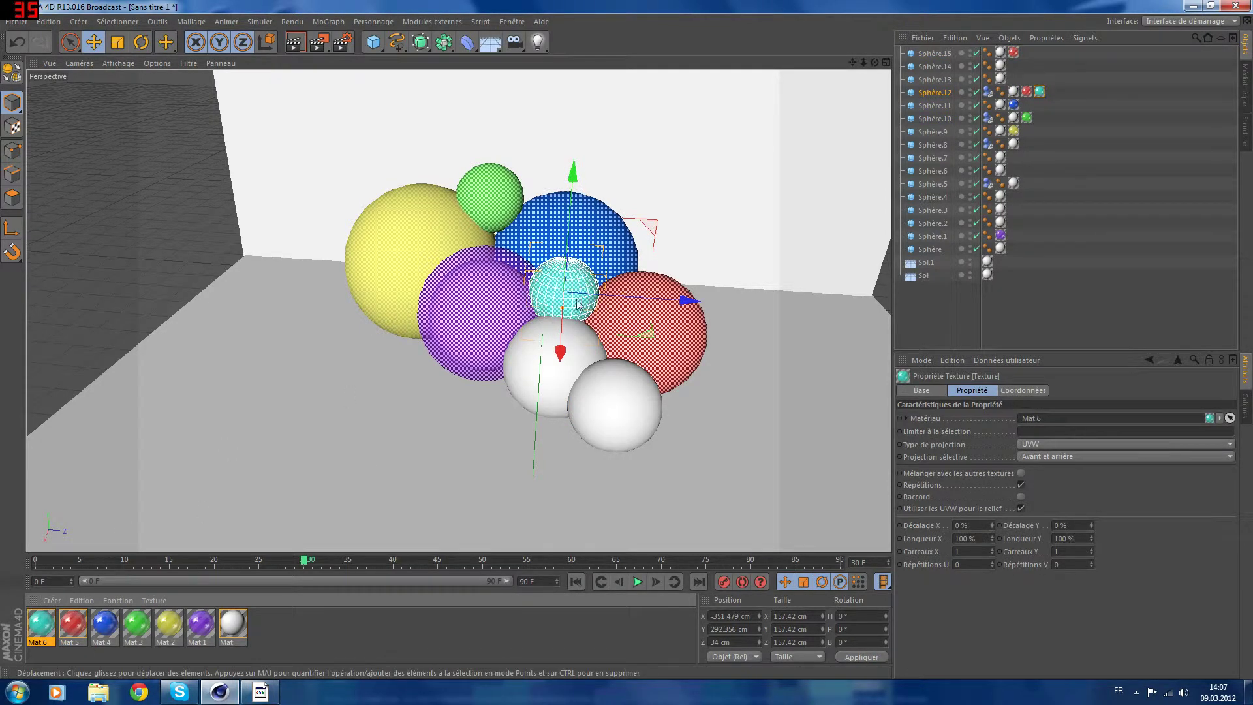
pyautogui.click(295, 43)
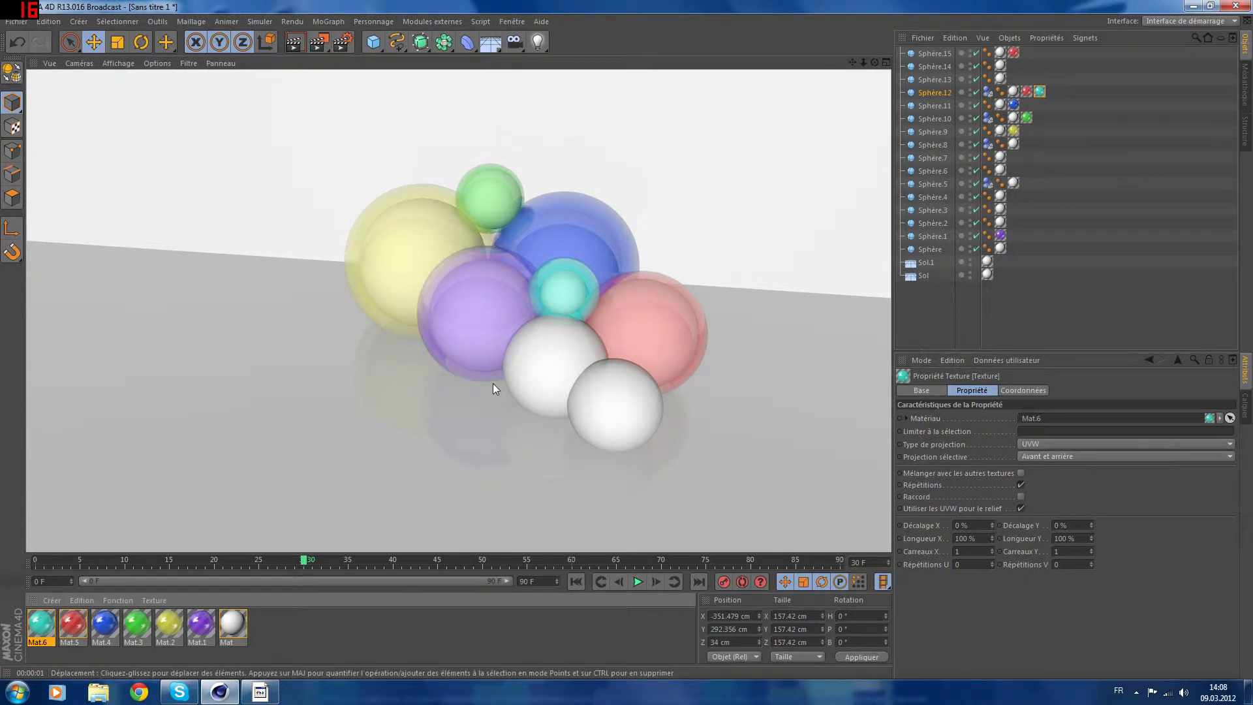
# Create another new material and render the view again
pyautogui.doubleClick(268, 620)
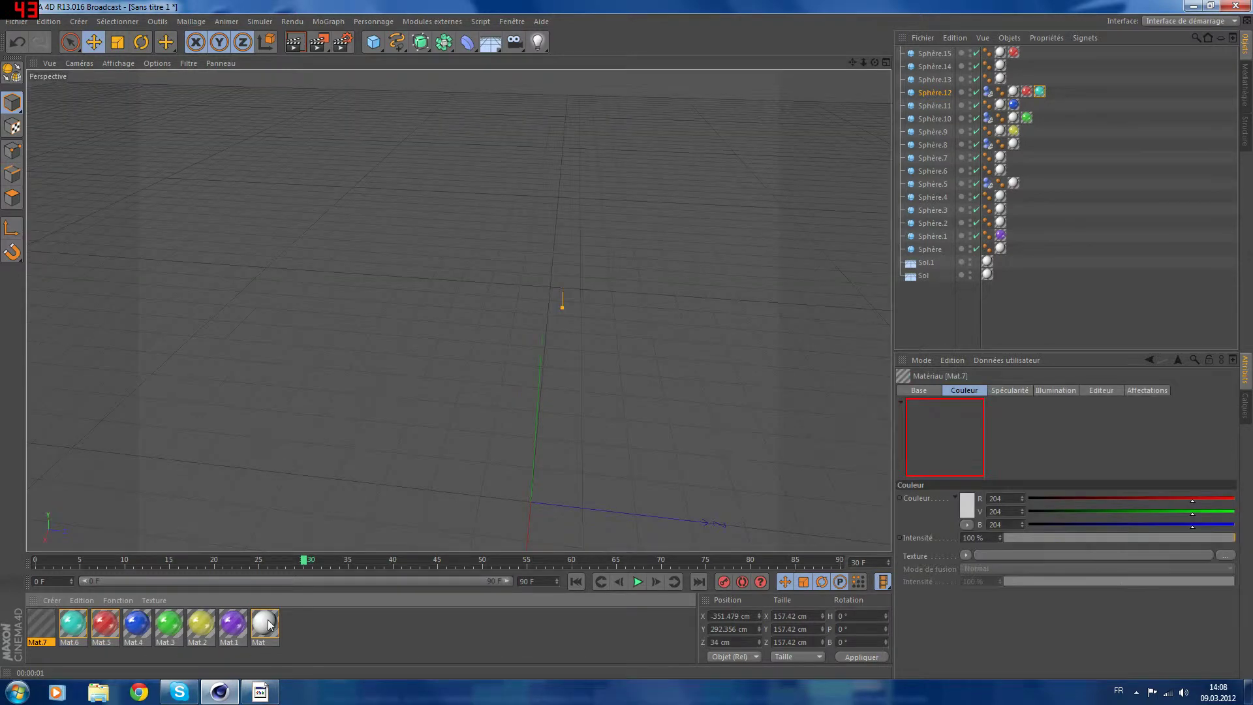
pyautogui.doubleClick(264, 624)
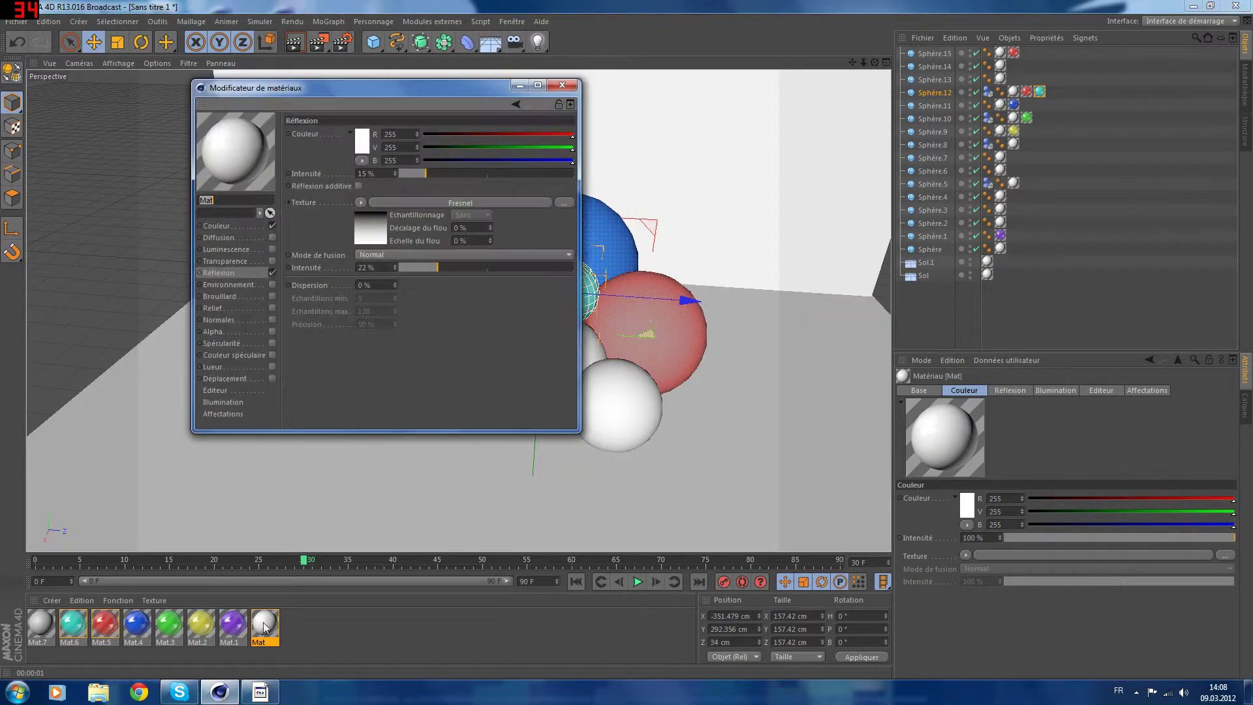
pyautogui.click(572, 87)
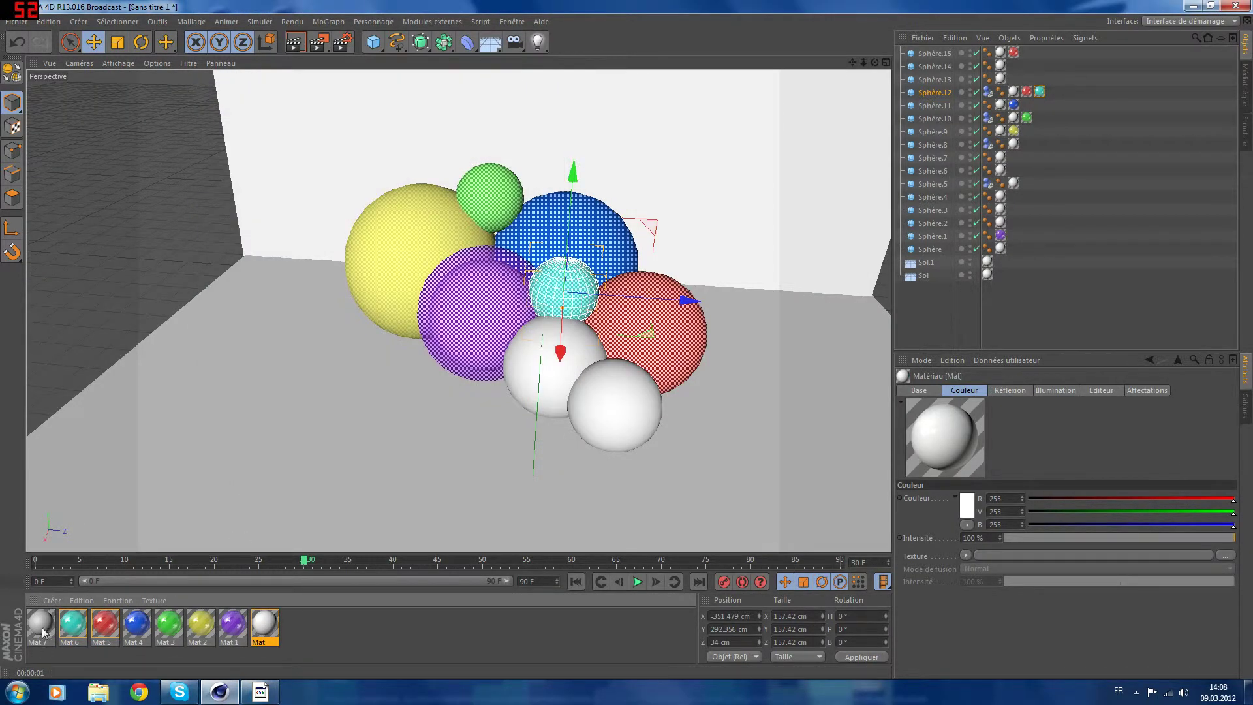
pyautogui.click(475, 620)
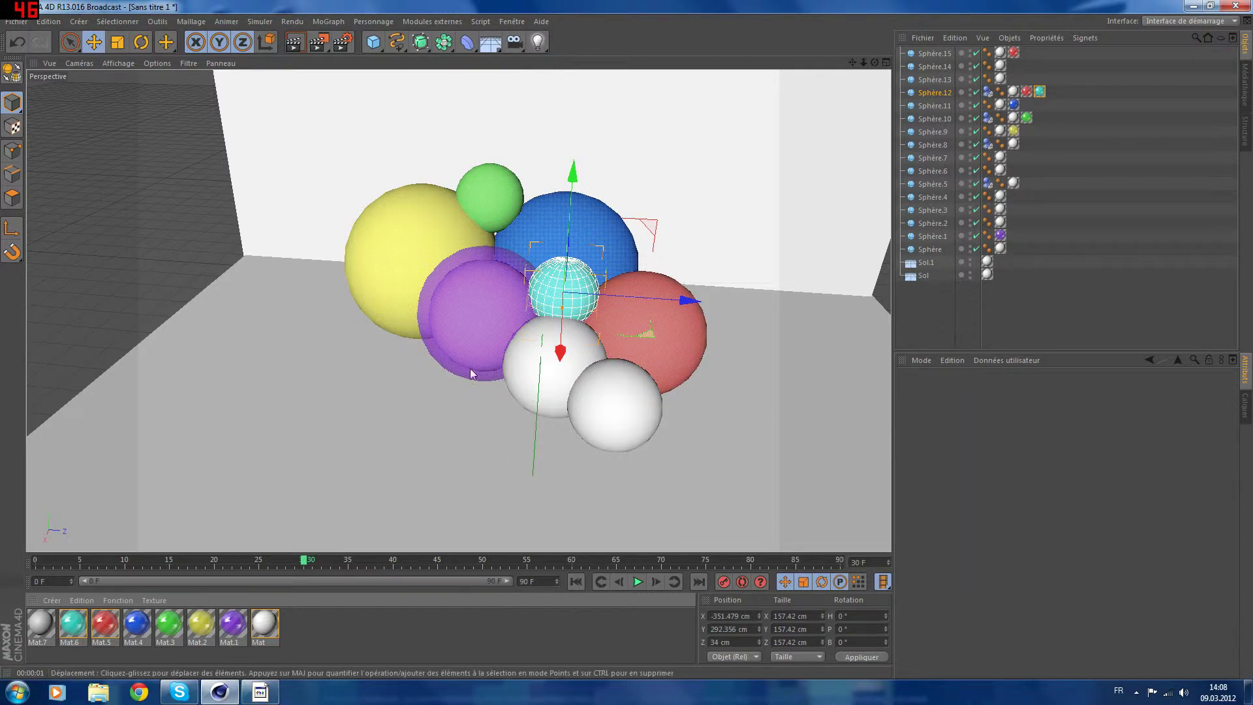
pyautogui.click(295, 45)
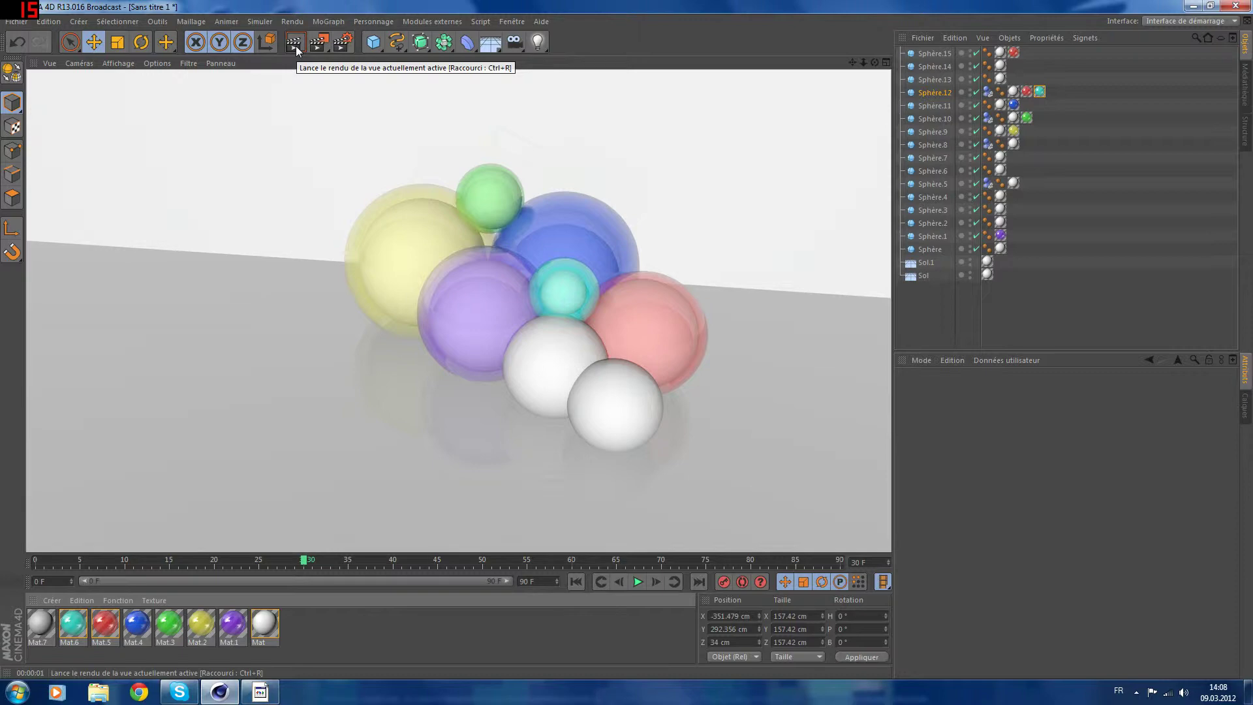
# Set the new material's colour to black with R 0, V 0, B 0
pyautogui.doubleClick(41, 623)
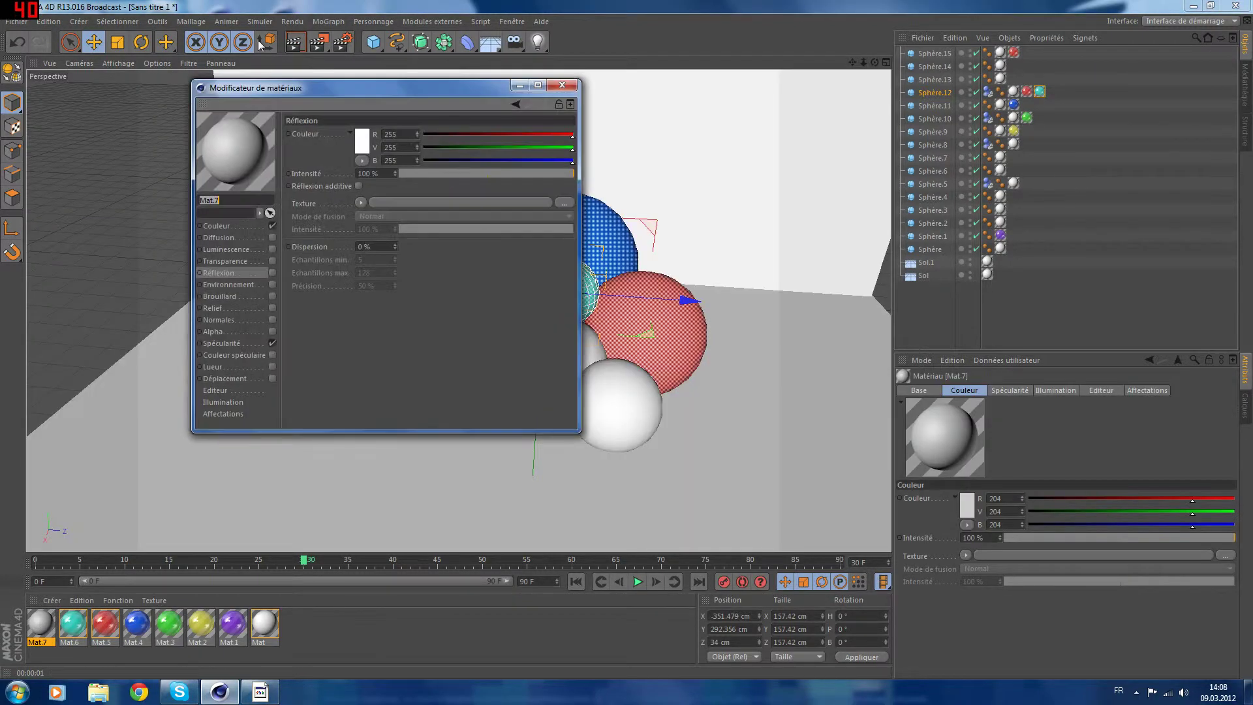
pyautogui.click(219, 226)
pyautogui.click(361, 136)
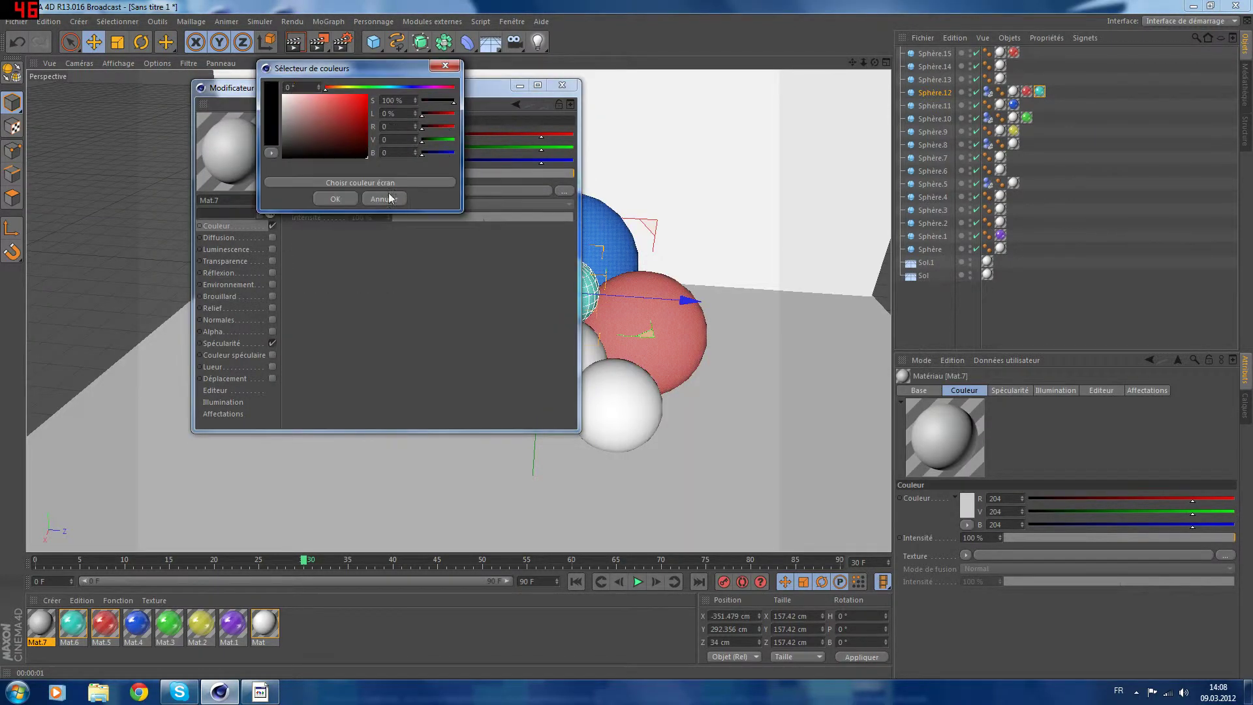
pyautogui.click(336, 199)
# Turn on transparency for the black material at 69 % intensity and turn off its specular highlight
pyautogui.click(272, 260)
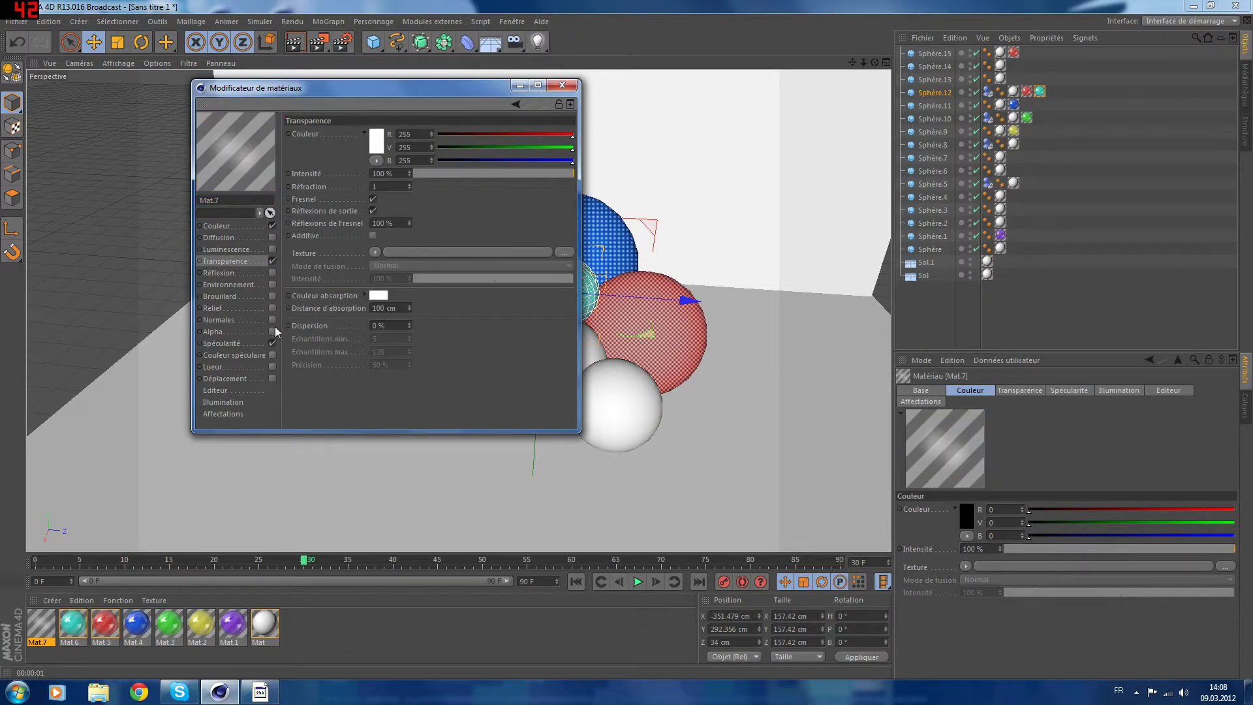
pyautogui.click(272, 344)
pyautogui.moveTo(508, 173); pyautogui.dragTo(538, 171)
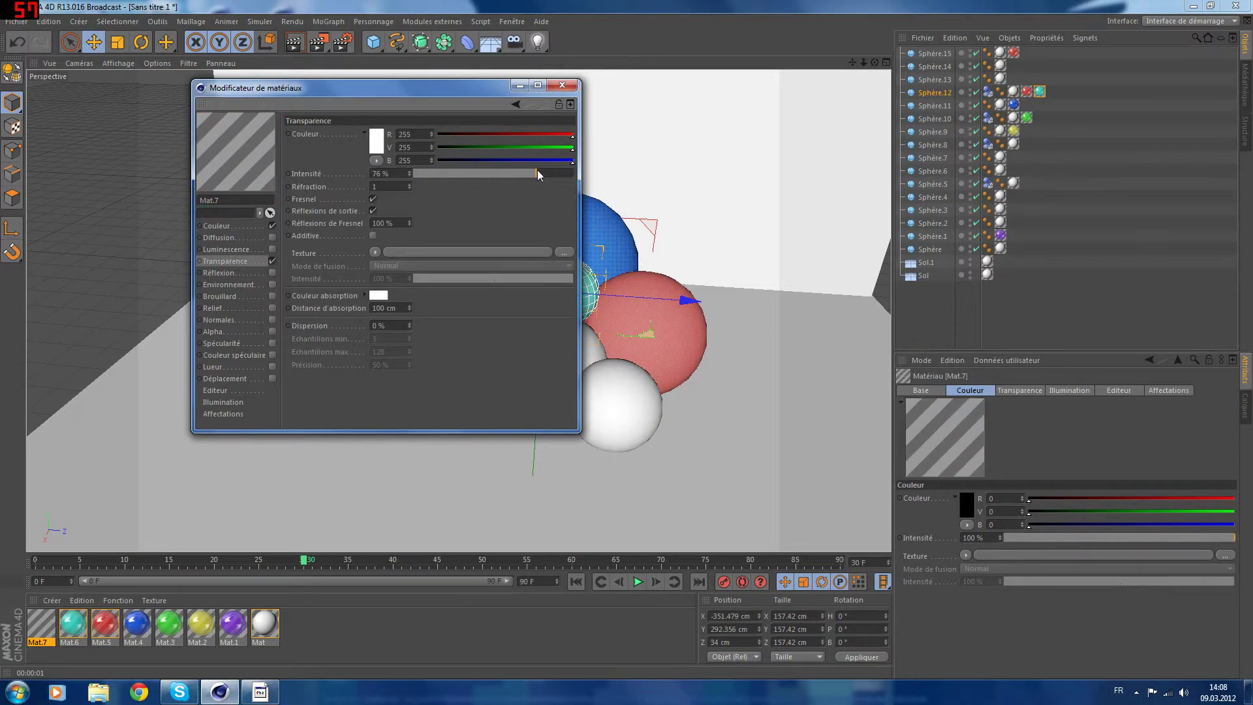
pyautogui.click(374, 252)
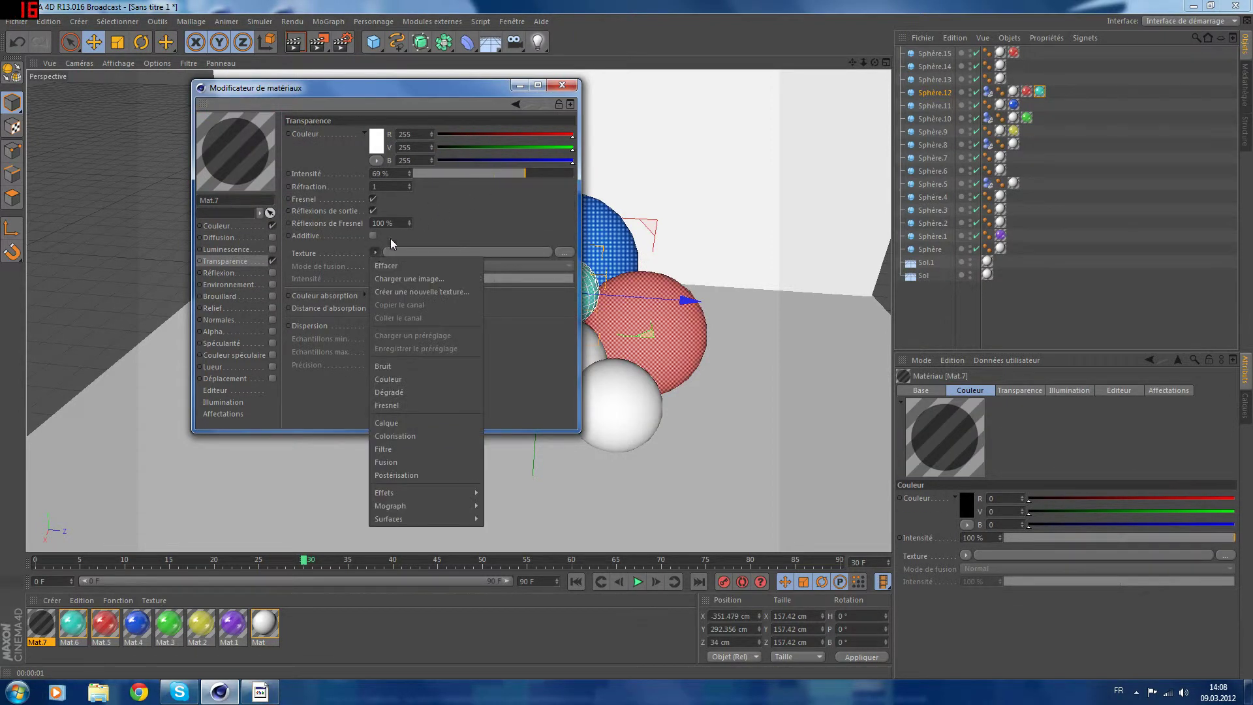
pyautogui.click(418, 232)
# Enable reflection on the black material at 51 % intensity and add a Fresnel texture to it
pyautogui.click(239, 273)
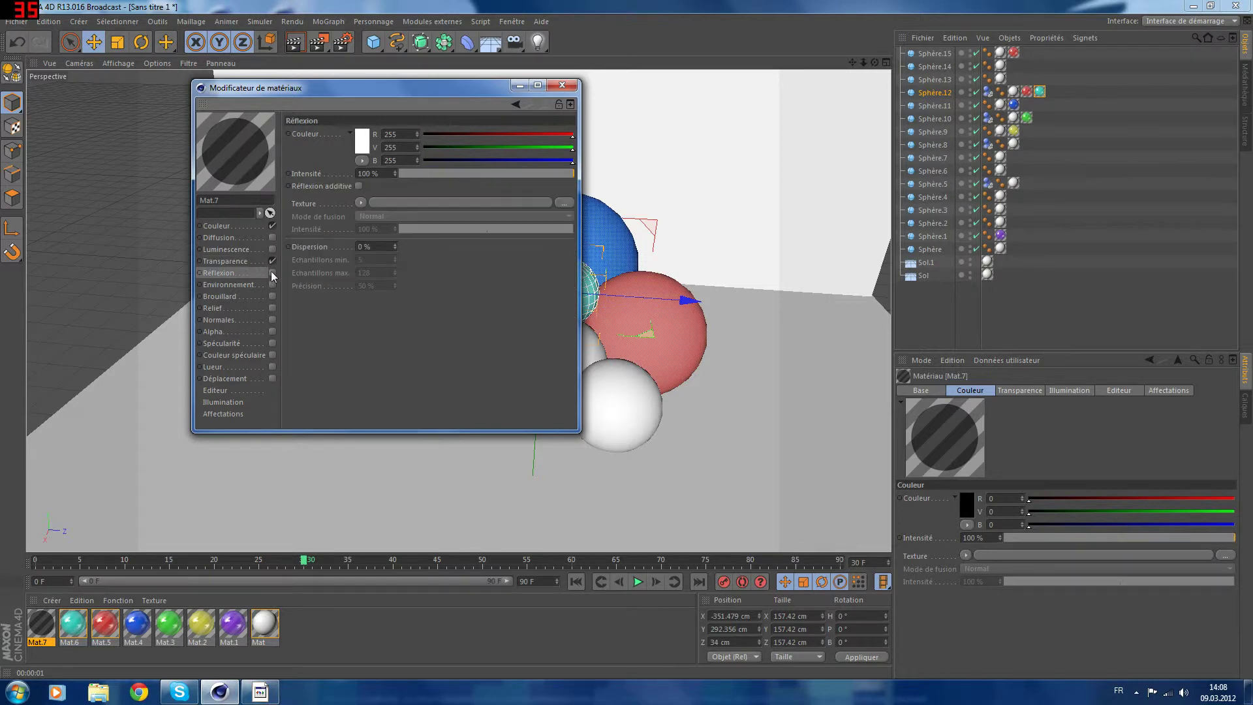
pyautogui.click(273, 272)
pyautogui.click(486, 175)
pyautogui.moveTo(486, 180); pyautogui.dragTo(490, 176)
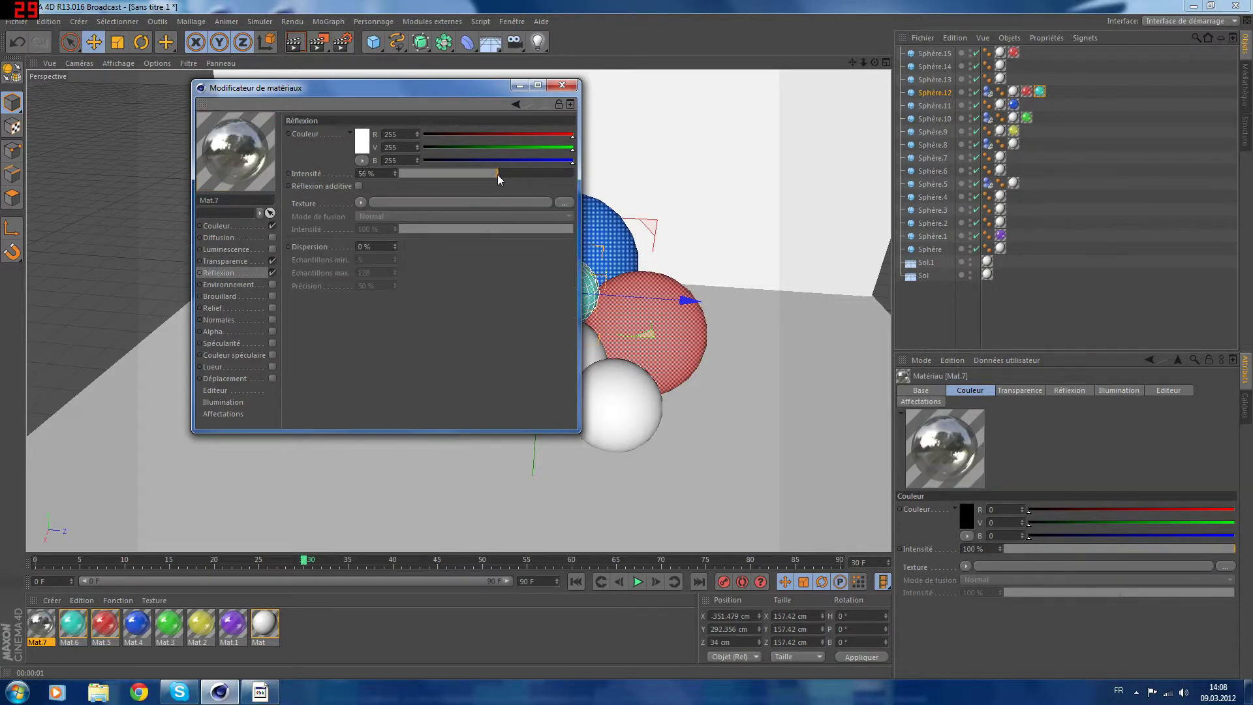
pyautogui.click(361, 203)
pyautogui.click(379, 330)
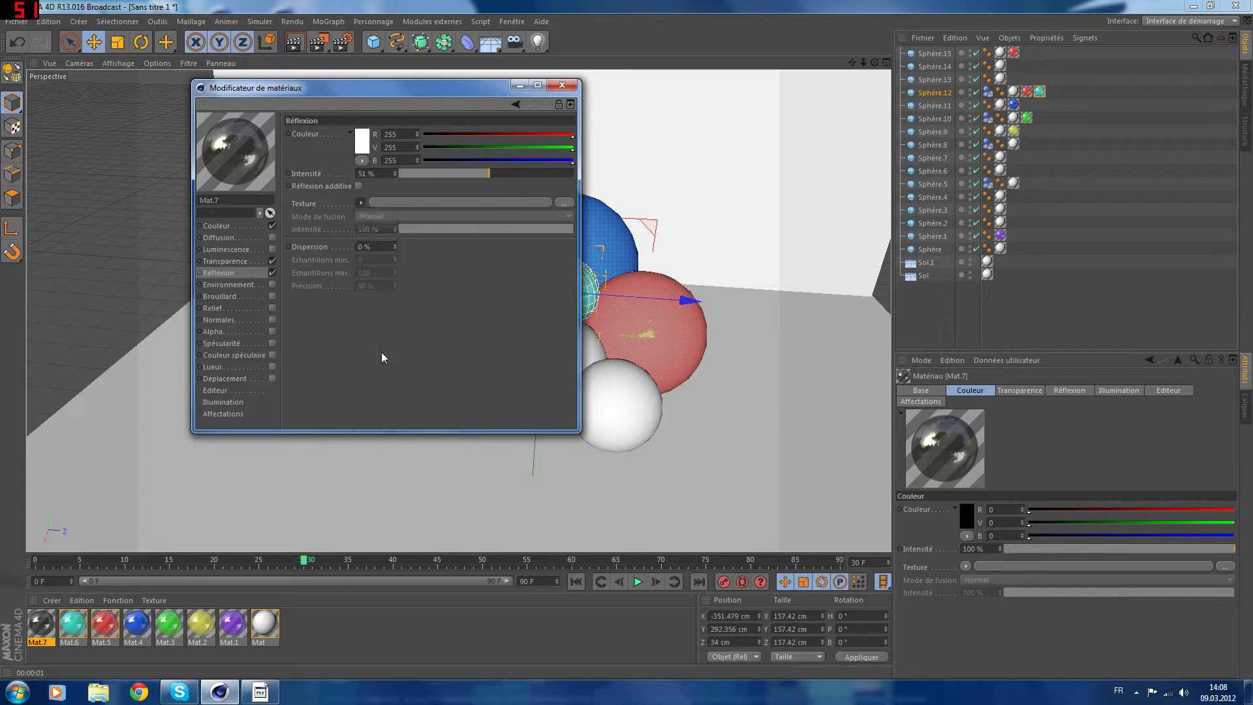
pyautogui.click(231, 263)
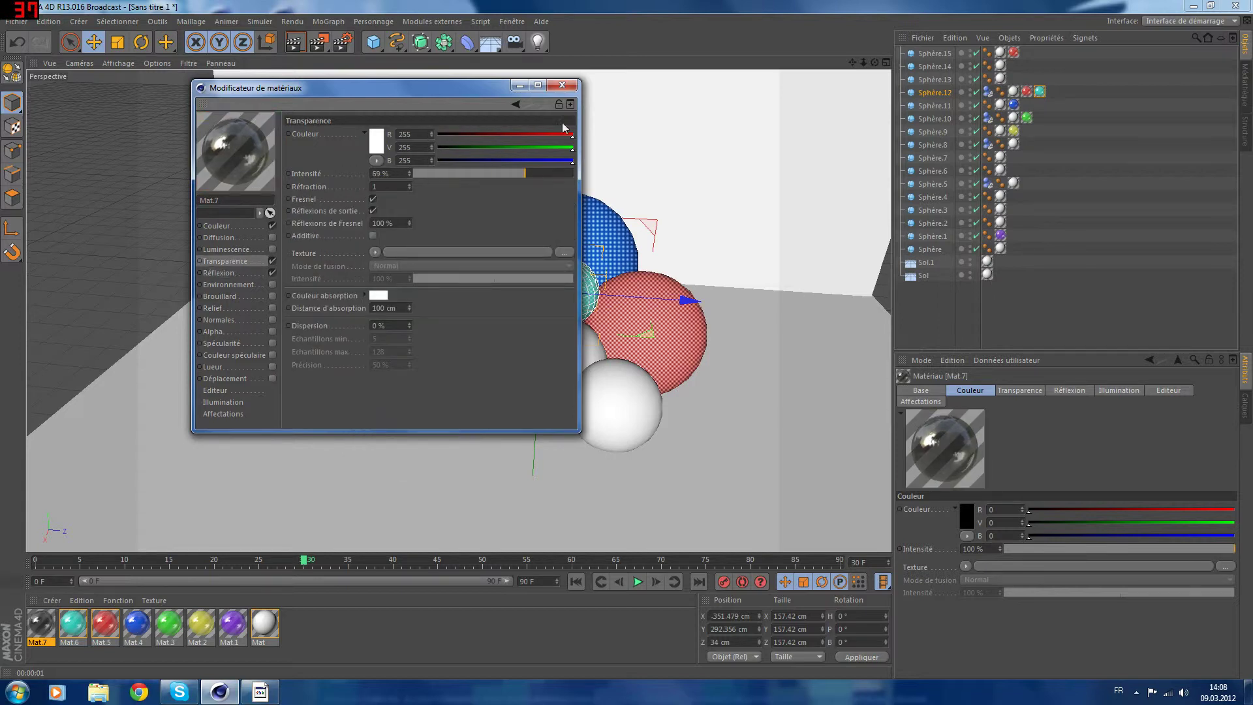
# Apply the black material to the small white sphere at the front of the cluster and render the view
pyautogui.click(562, 85)
pyautogui.moveTo(41, 623); pyautogui.dragTo(616, 397)
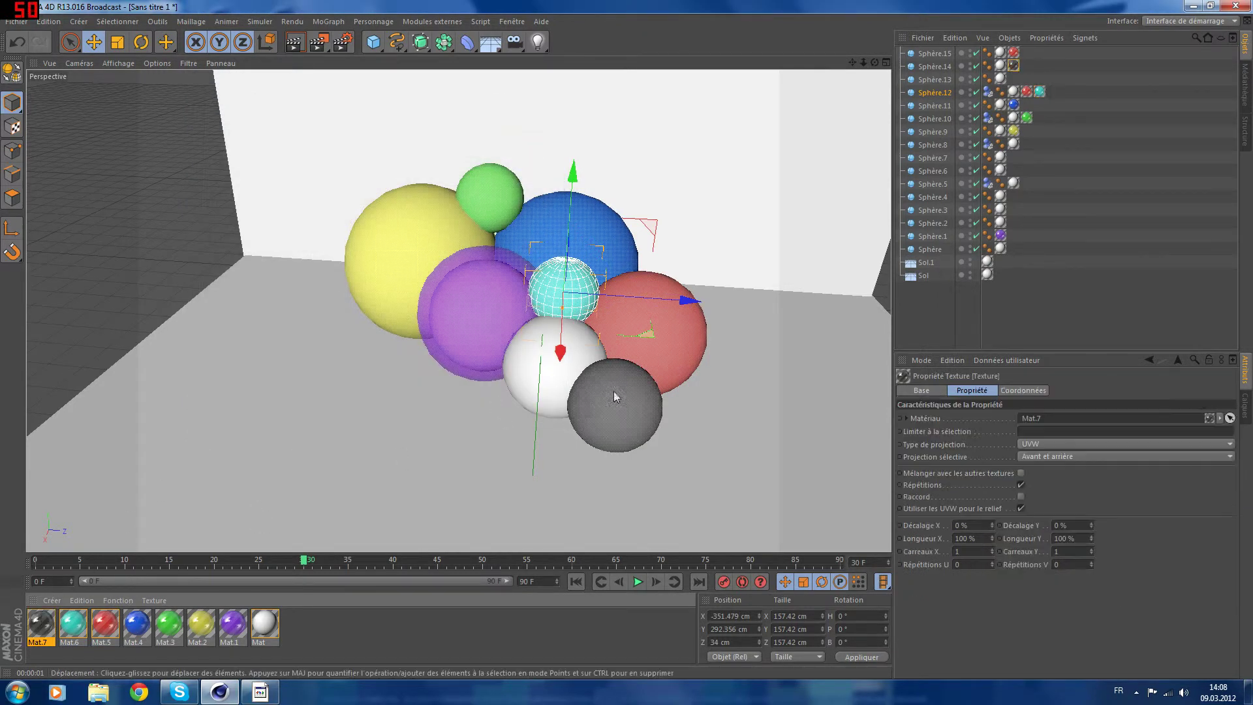
pyautogui.click(296, 44)
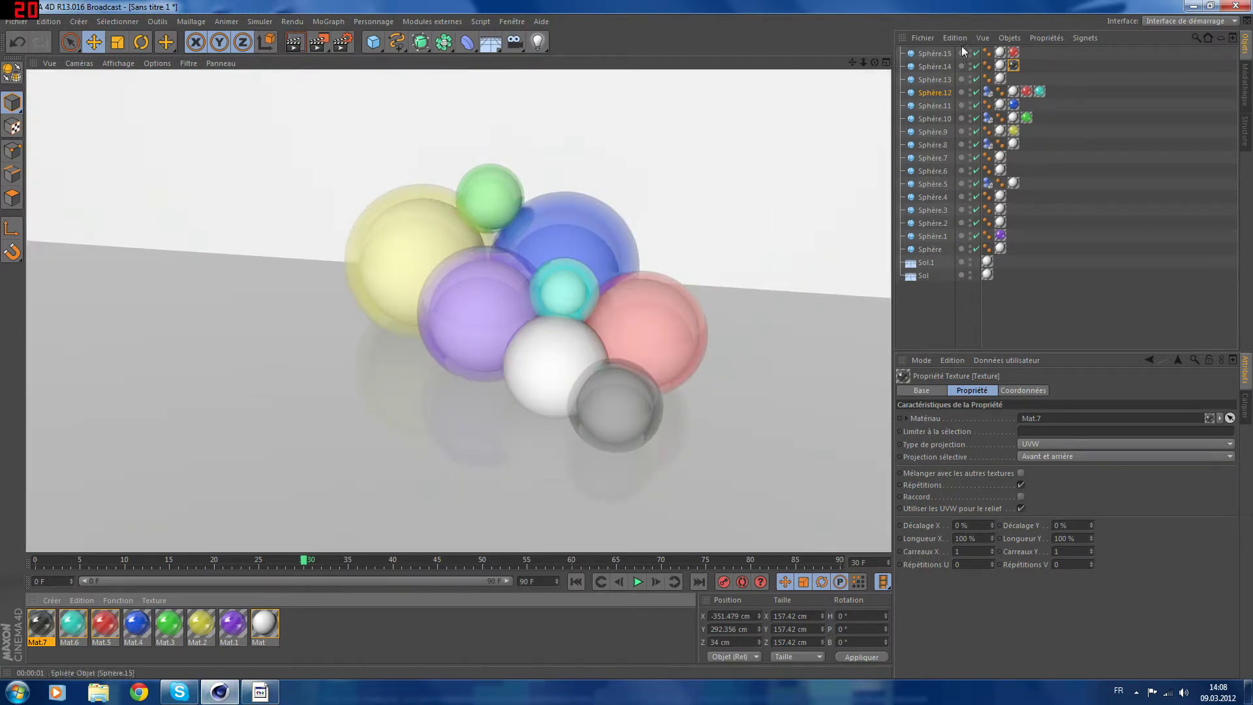
# Create another new material and set its colour to pink with R 255, V 0, B 191
pyautogui.click(932, 56)
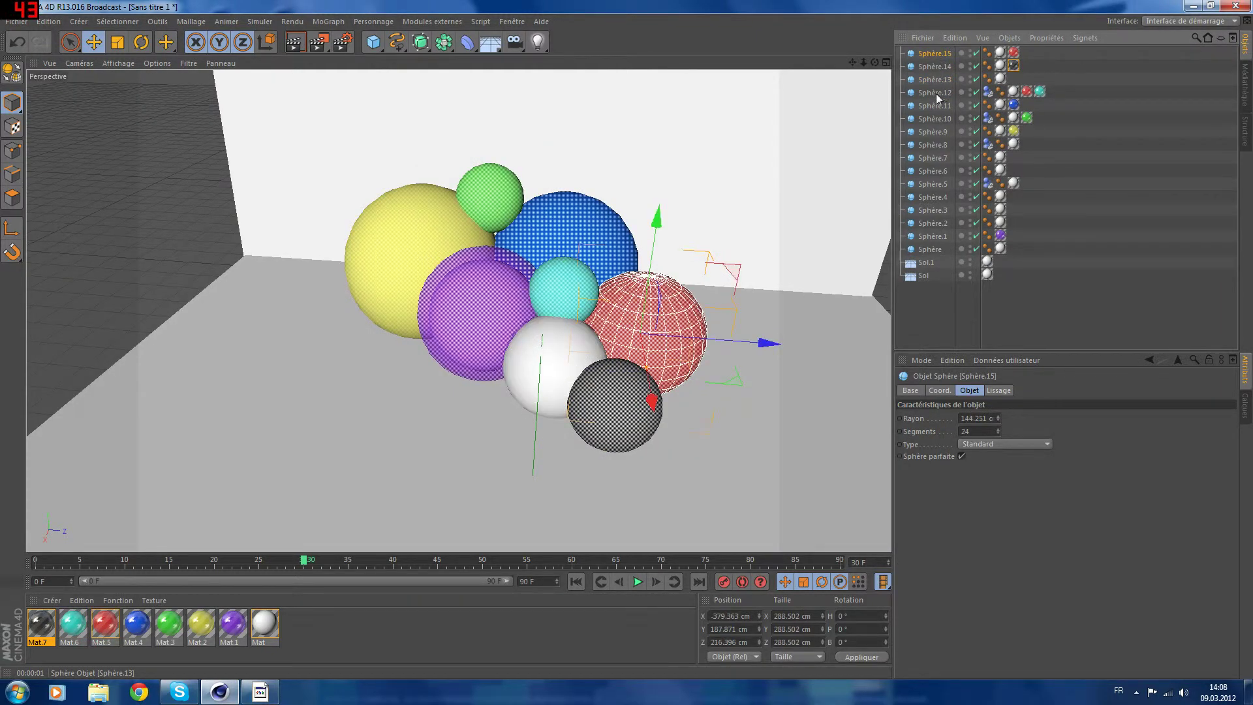
pyautogui.click(566, 384)
pyautogui.doubleClick(299, 637)
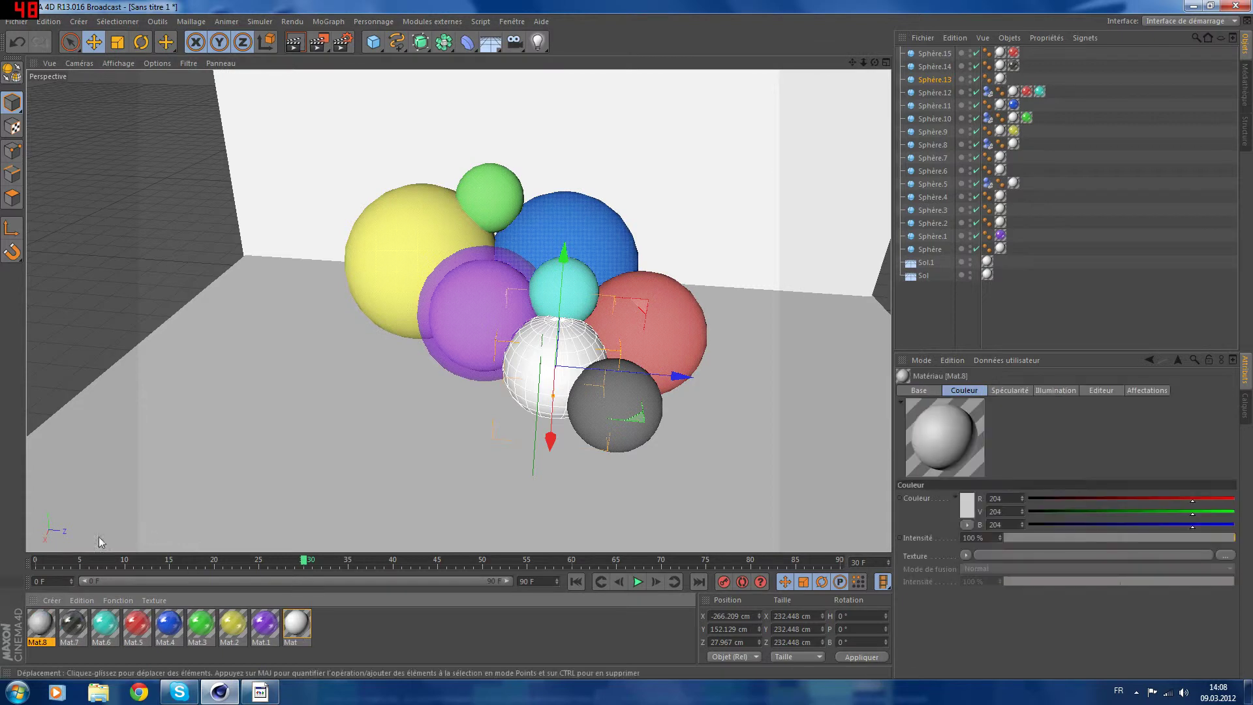
pyautogui.doubleClick(37, 632)
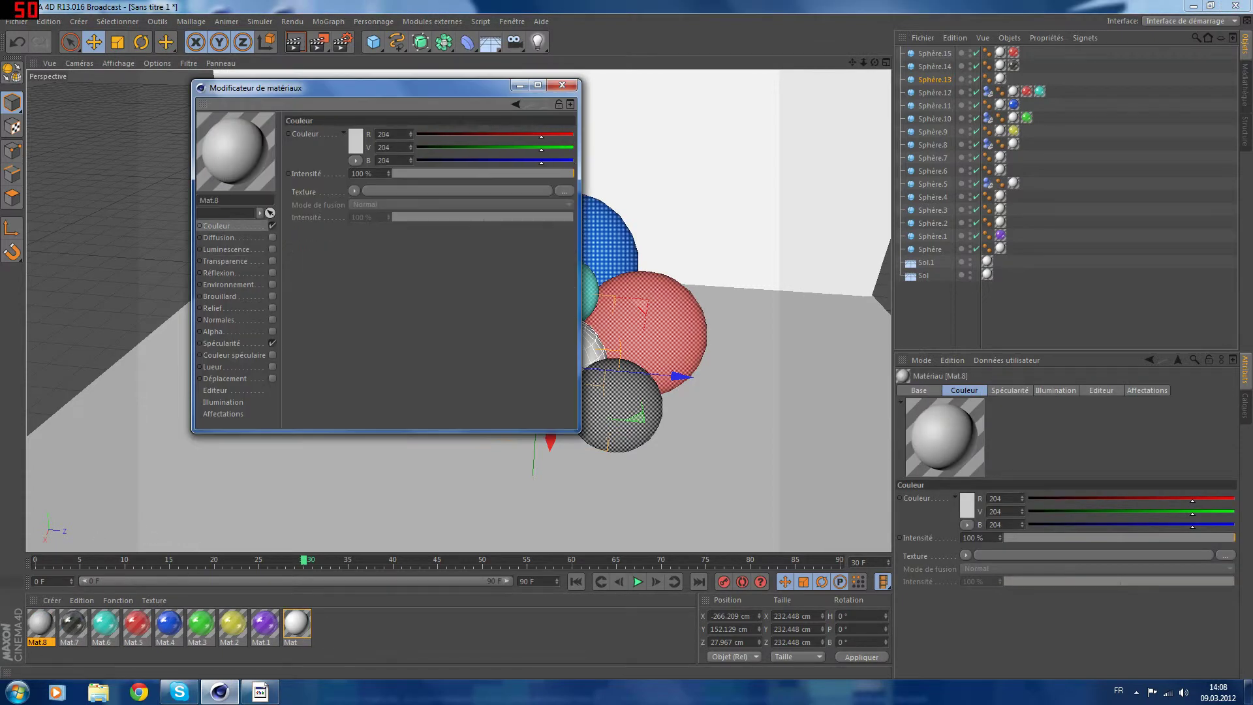
pyautogui.click(362, 140)
pyautogui.moveTo(392, 92); pyautogui.dragTo(440, 92)
pyautogui.click(358, 112)
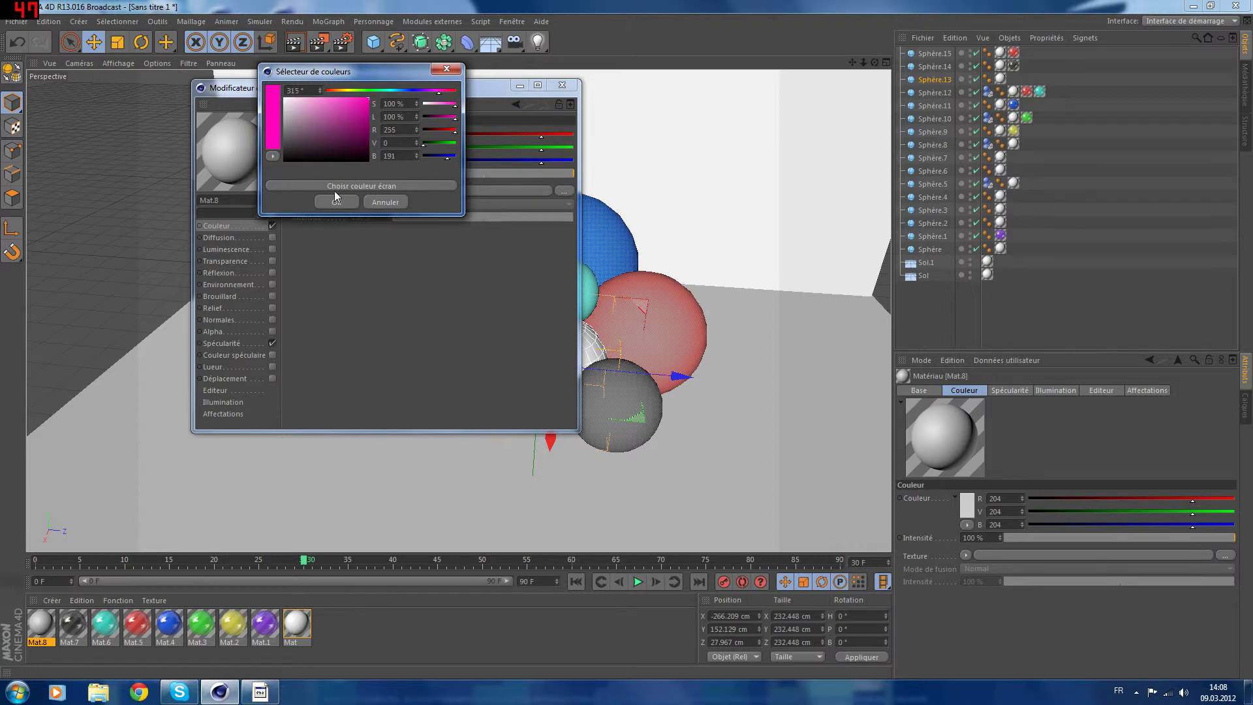
pyautogui.click(336, 199)
# Turn on transparency and reflection for the pink material and turn off its specular highlight
pyautogui.click(232, 265)
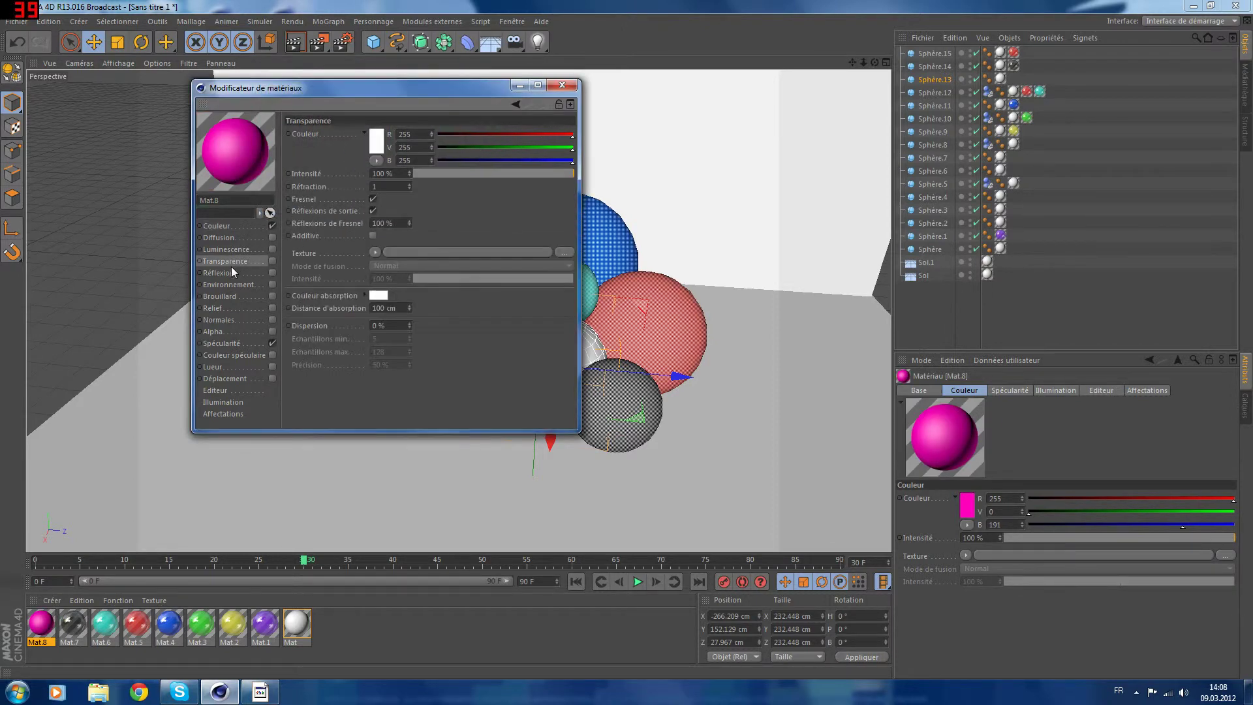
pyautogui.click(273, 261)
pyautogui.click(273, 273)
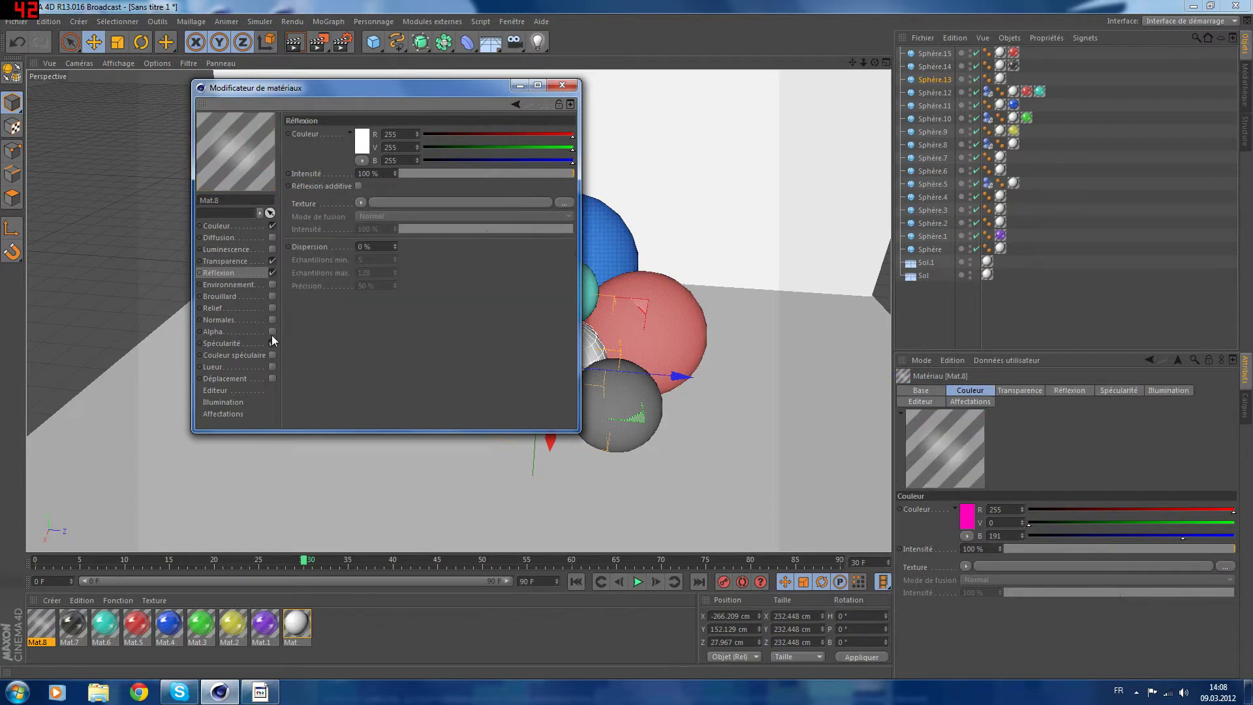
pyautogui.click(273, 344)
# Set the pink material's reflection intensity to 49 % with a Fresnel texture, and lower its transparency intensity
pyautogui.click(484, 173)
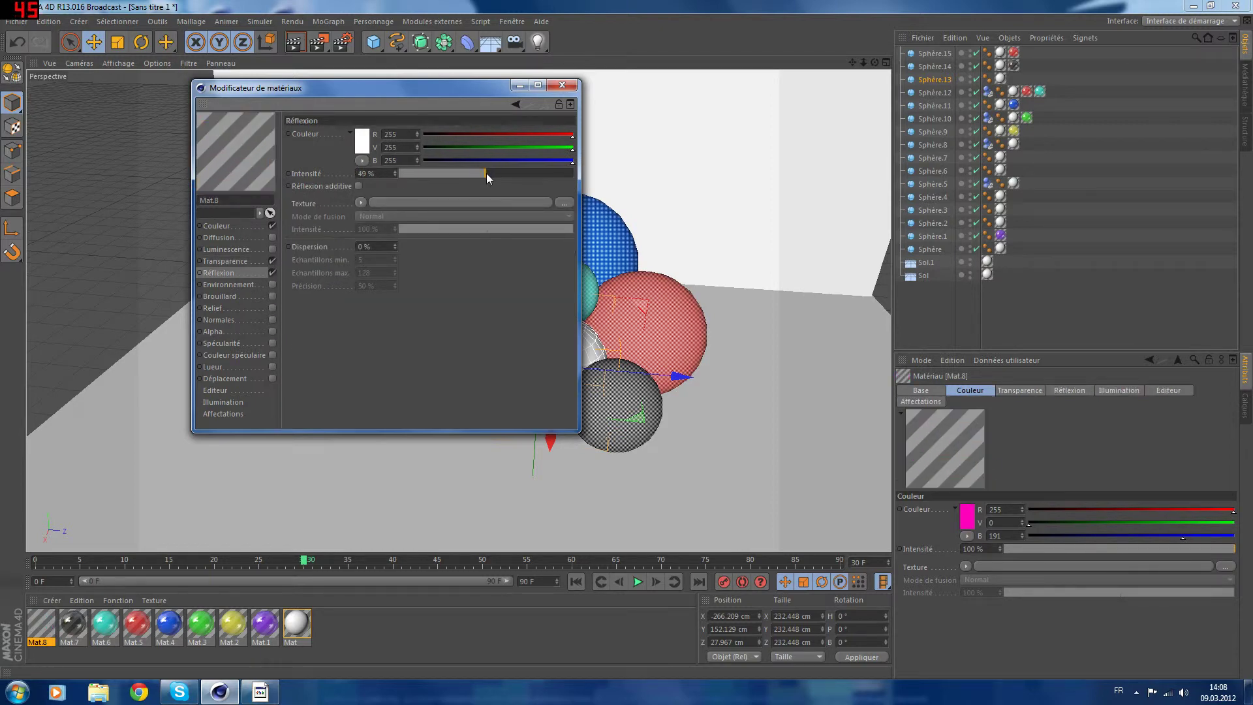
pyautogui.click(360, 202)
pyautogui.click(373, 344)
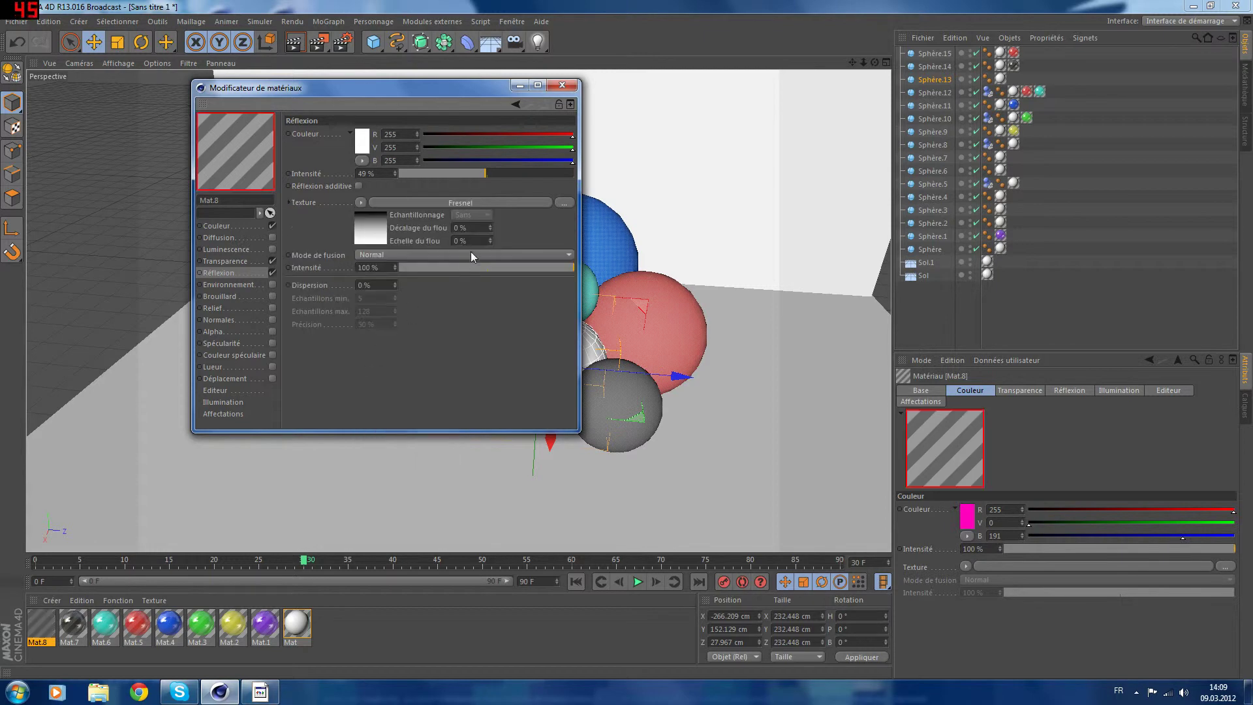
pyautogui.click(259, 263)
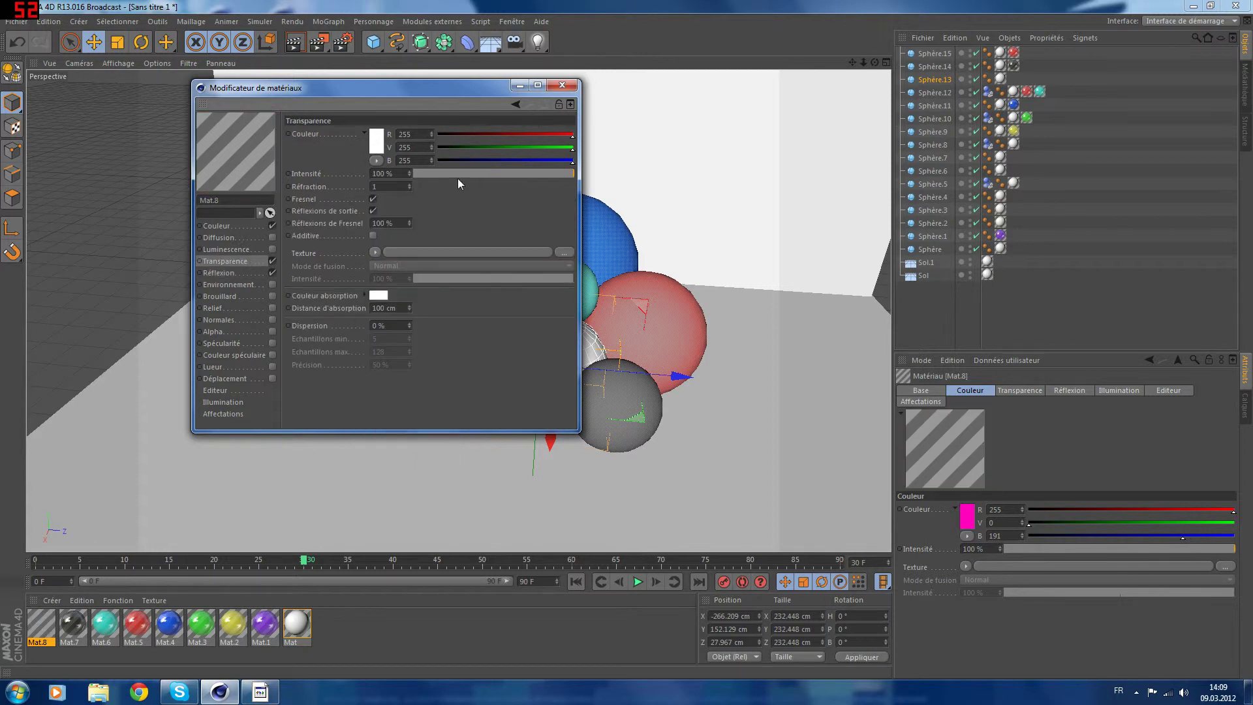
pyautogui.click(562, 85)
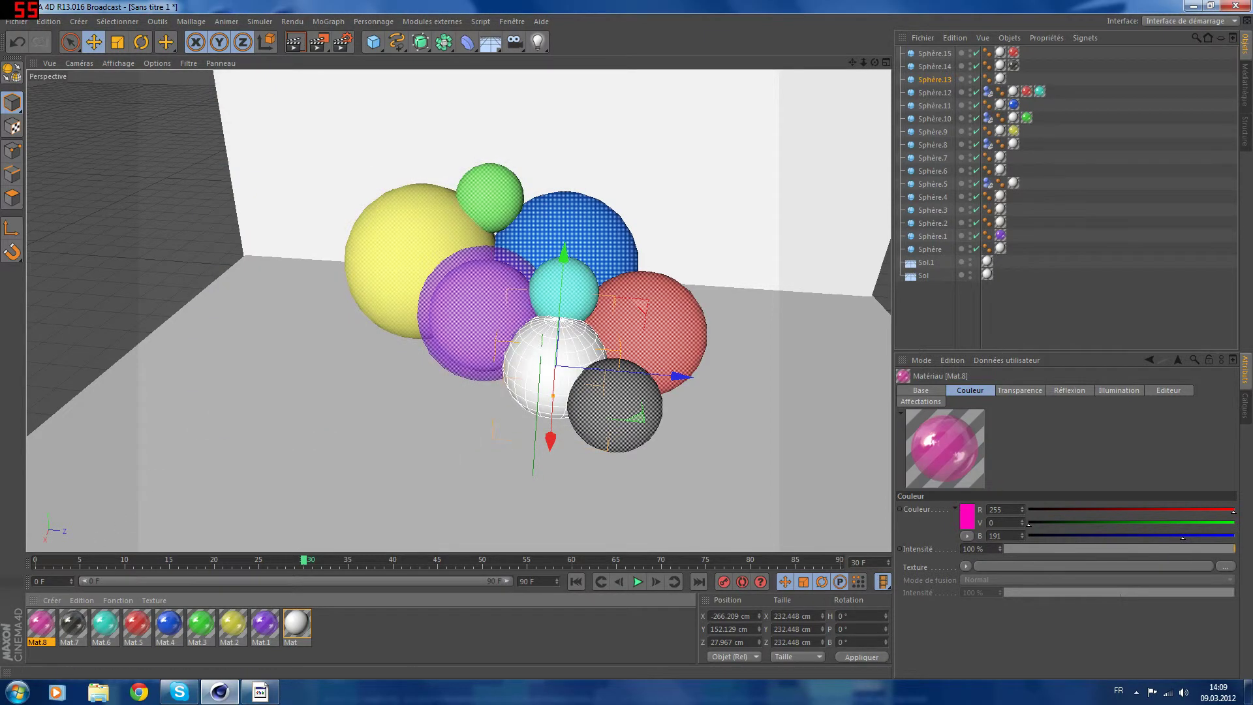
# Apply the pink material to the remaining white sphere beside the black one, then render the cluster, including from closer up
pyautogui.moveTo(558, 362); pyautogui.dragTo(560, 359)
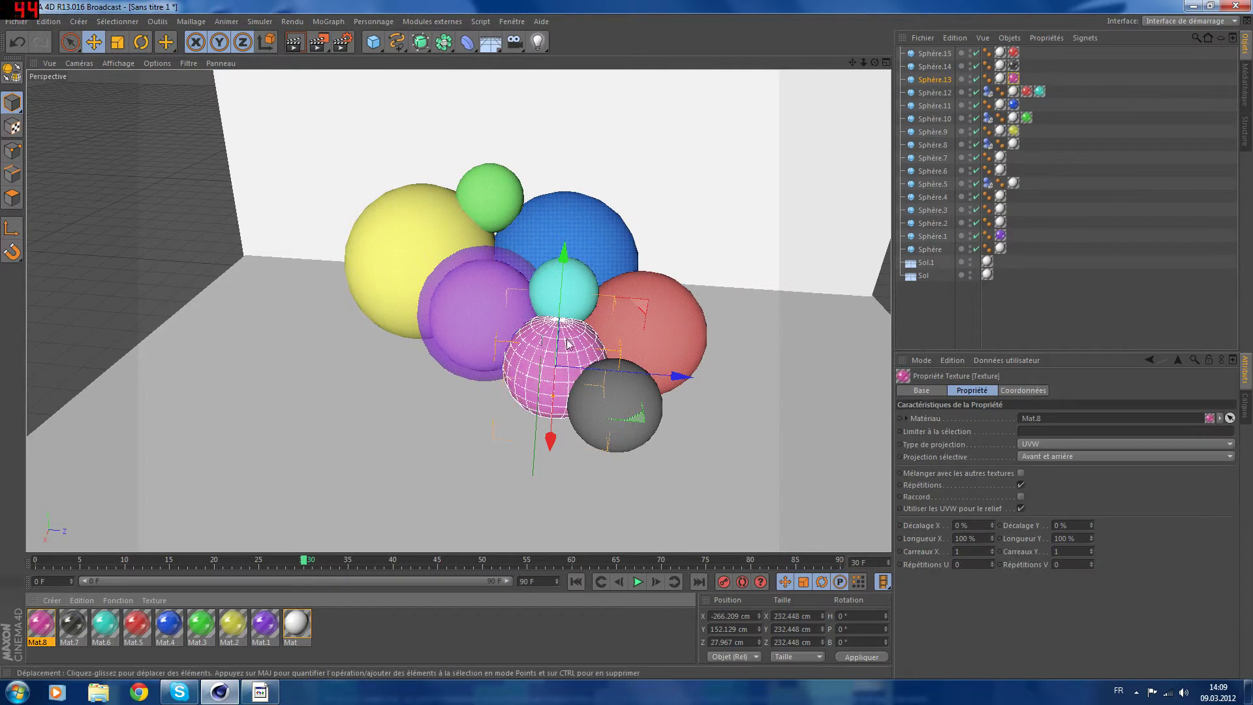
pyautogui.click(293, 44)
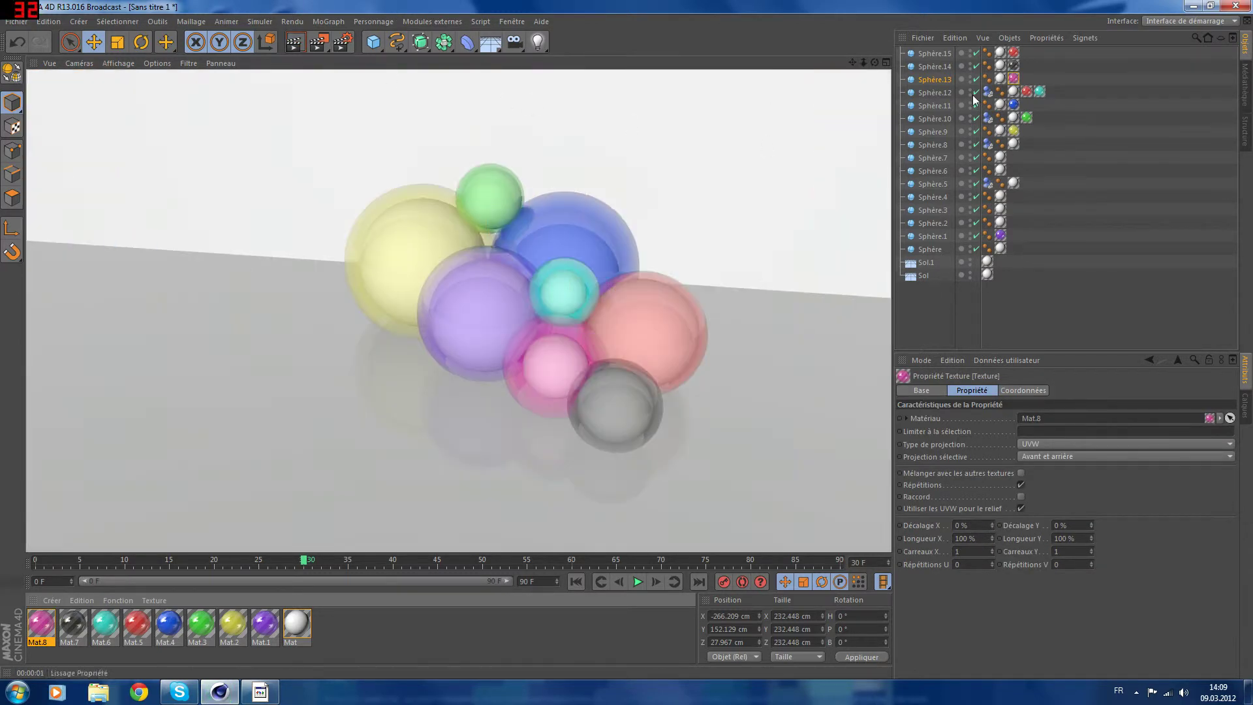
pyautogui.moveTo(875, 63); pyautogui.dragTo(925, 77)
pyautogui.scroll(3, 650, 282)
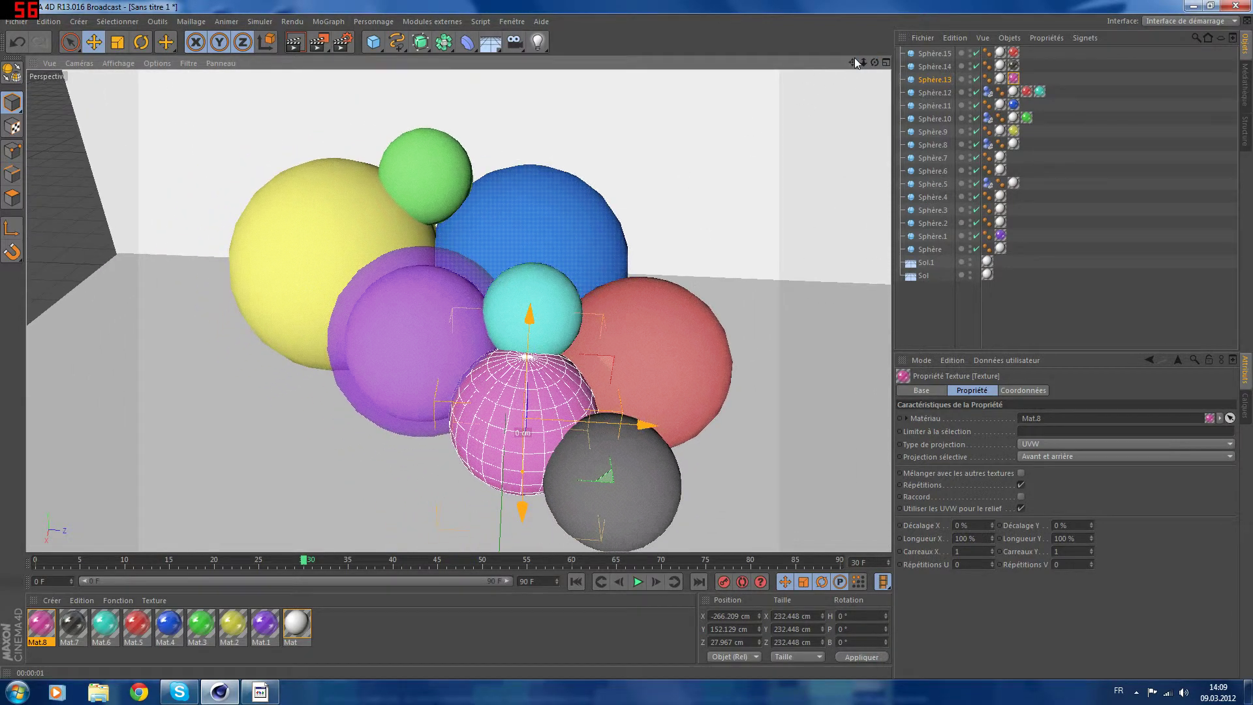
pyautogui.click(299, 43)
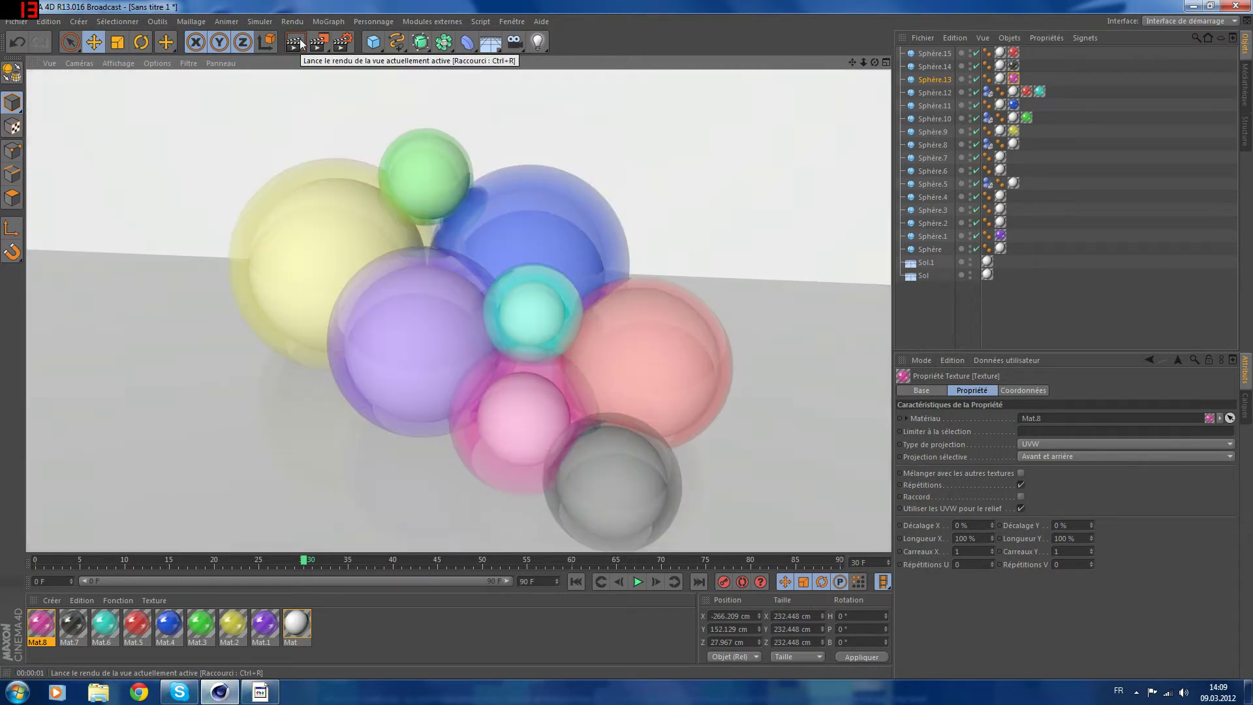
# Add a MoGraph text object and raise it above the floor to a Y position of about 77.6 cm
pyautogui.moveTo(875, 64)
pyautogui.mouseDown()
pyautogui.moveTo(867, 23)
pyautogui.moveTo(865, 44)
pyautogui.mouseUp()
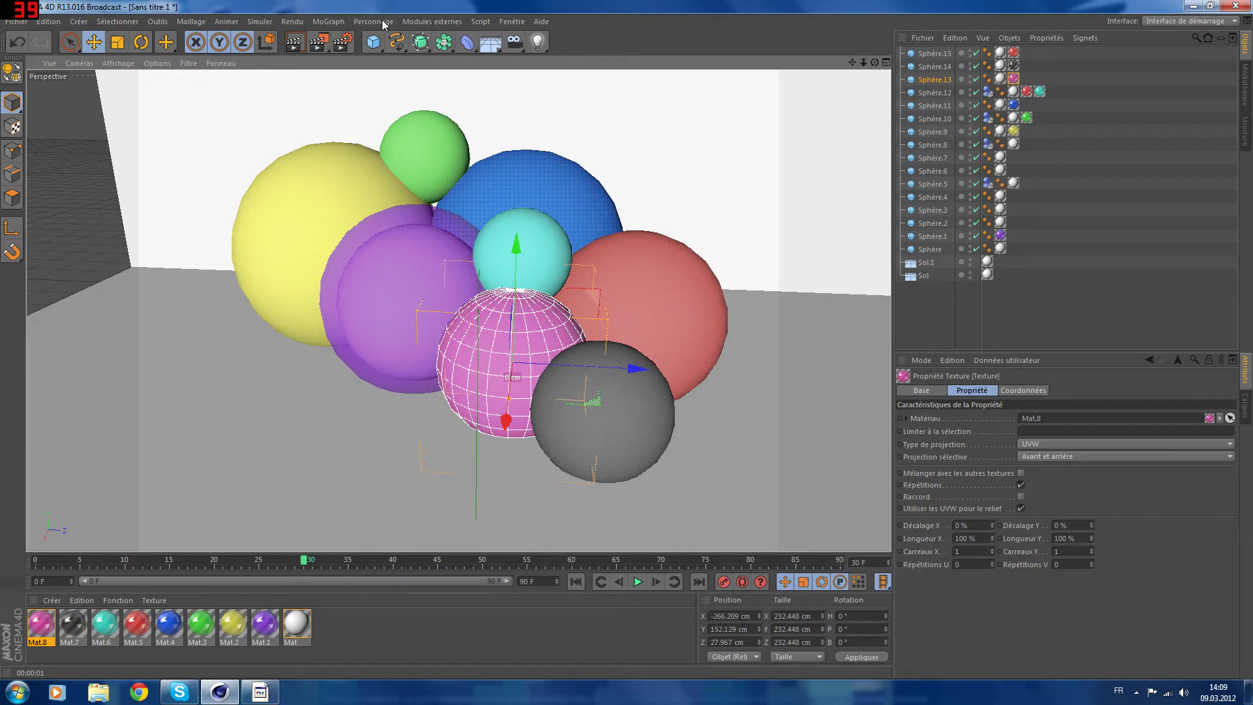
pyautogui.click(328, 21)
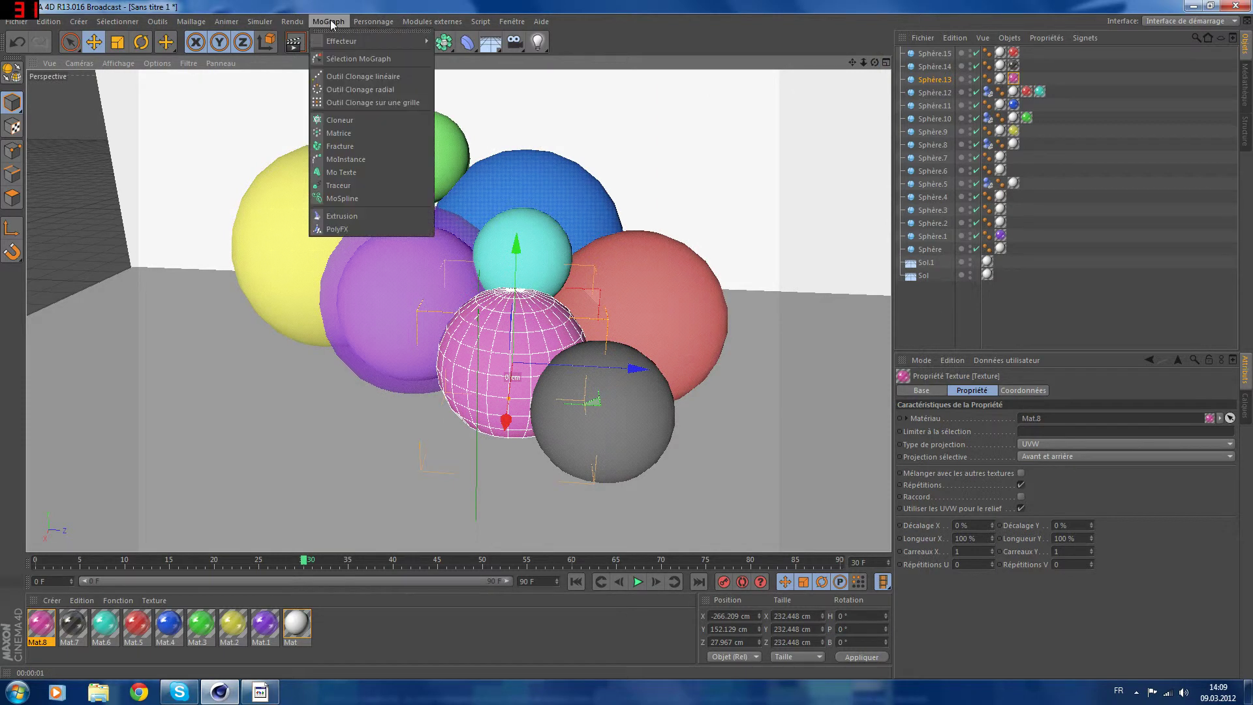
pyautogui.click(362, 171)
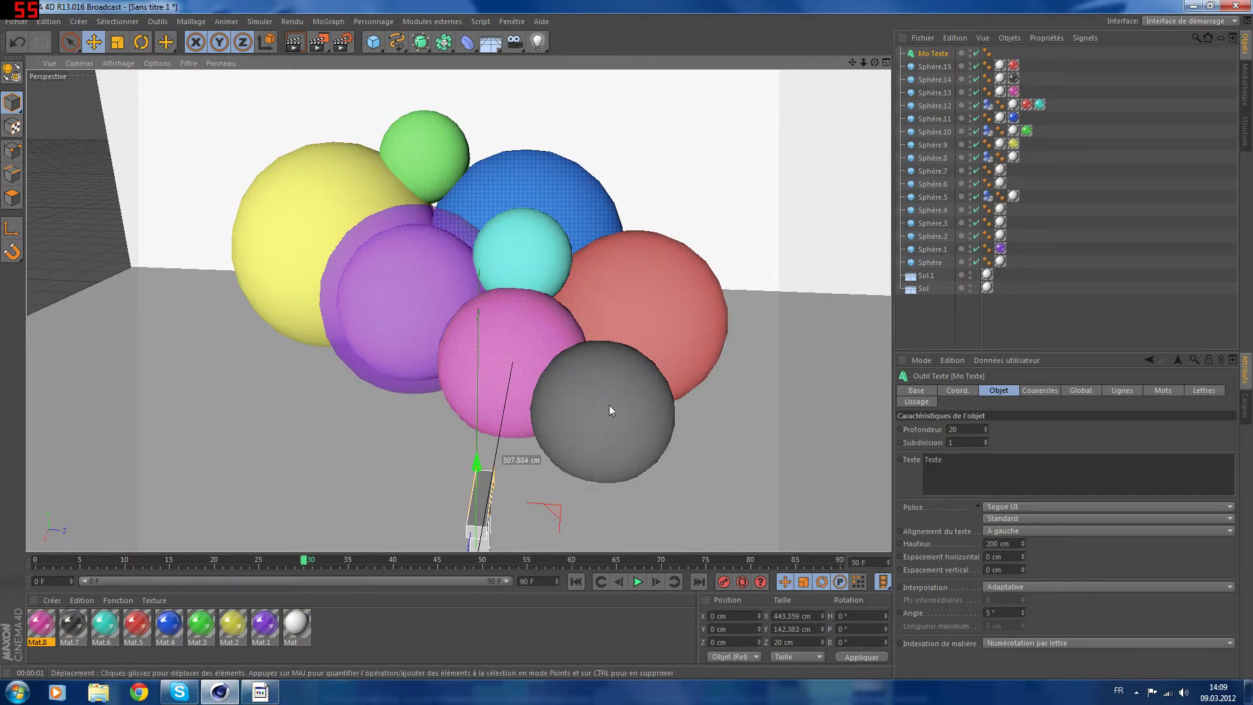
pyautogui.scroll(-3, 791, 146)
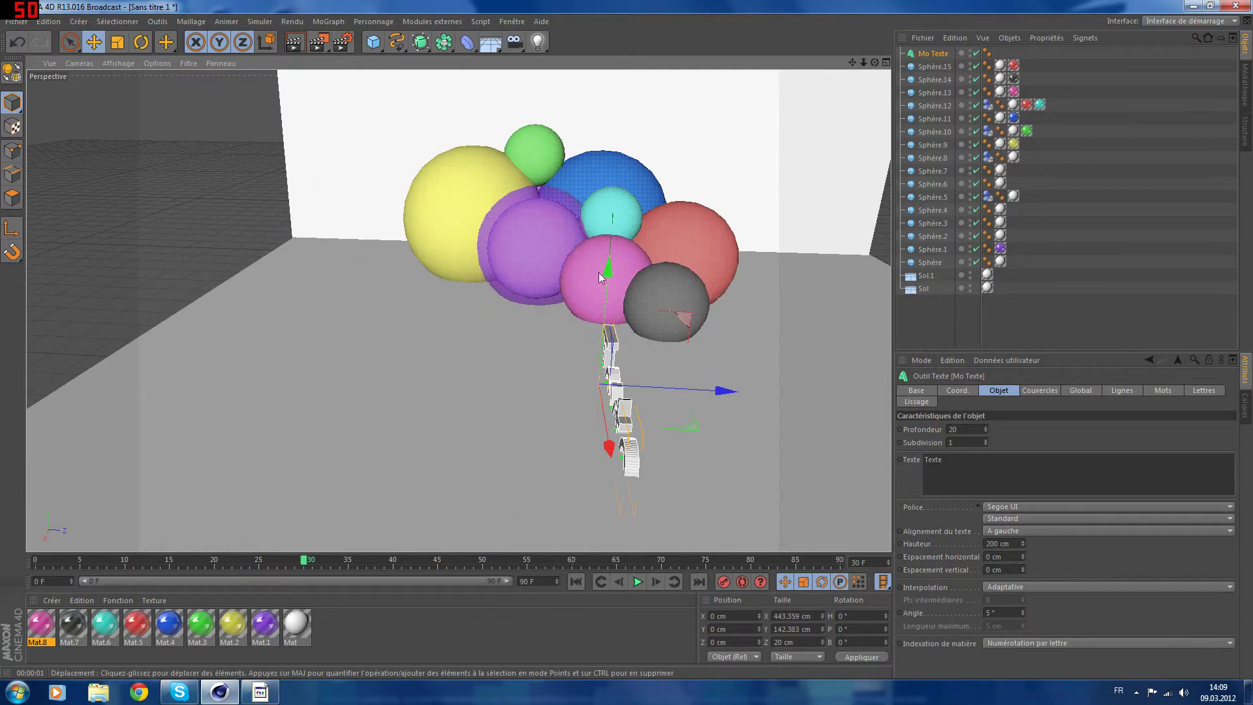
pyautogui.moveTo(622, 269); pyautogui.dragTo(622, 236)
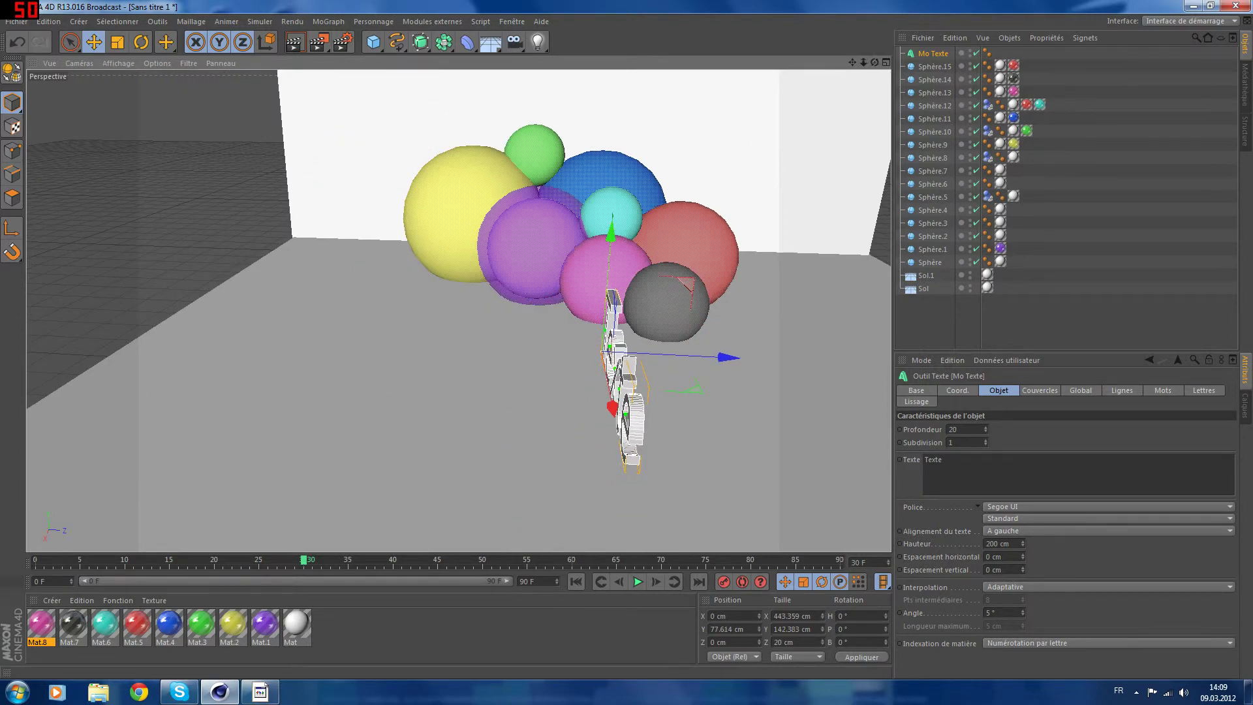
# Replace the text object's default wording with "Kawikaki"
pyautogui.moveTo(874, 62)
pyautogui.mouseDown()
pyautogui.moveTo(1005, 46)
pyautogui.moveTo(881, 49)
pyautogui.mouseUp()
pyautogui.click(952, 465)
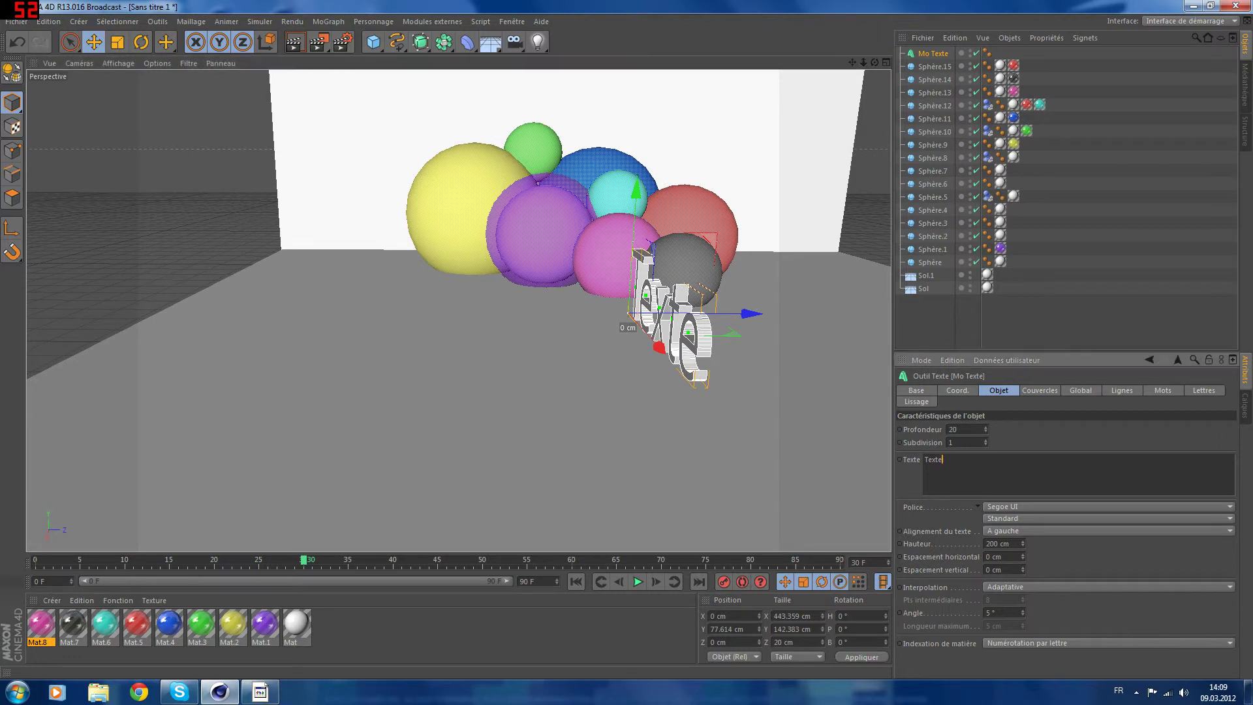
pyautogui.hotkey('ctrl', 'a')
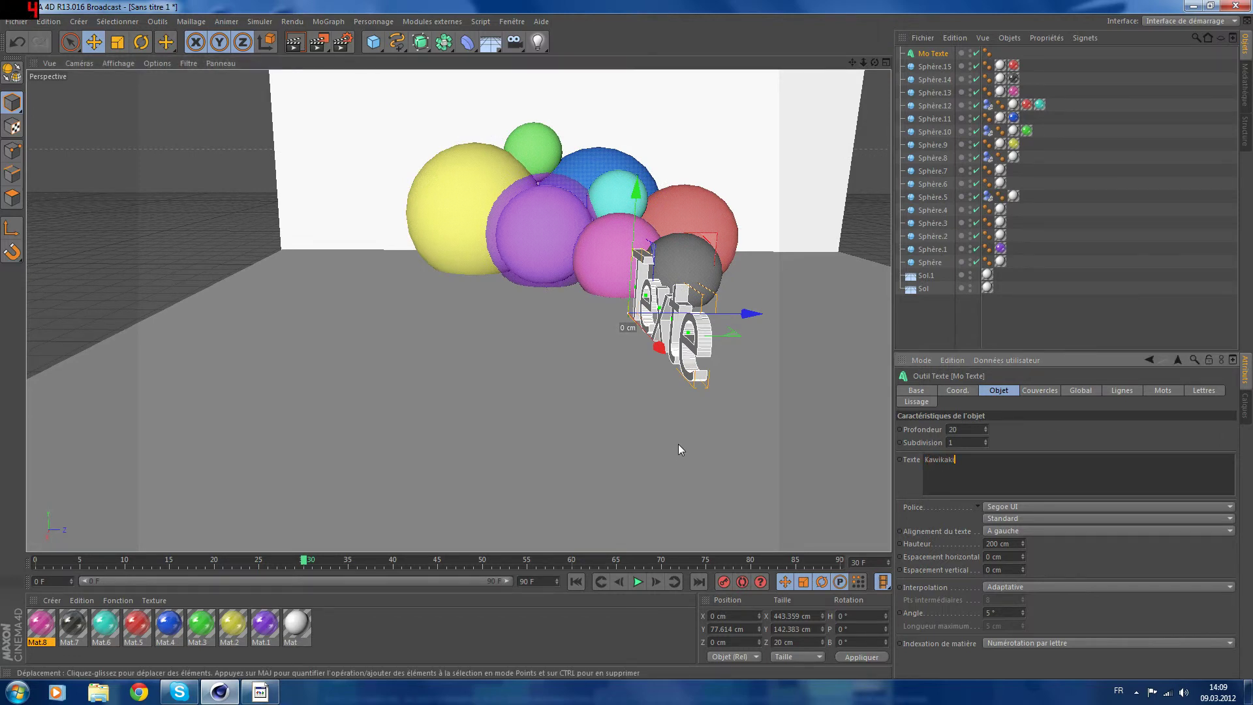
pyautogui.click(908, 446)
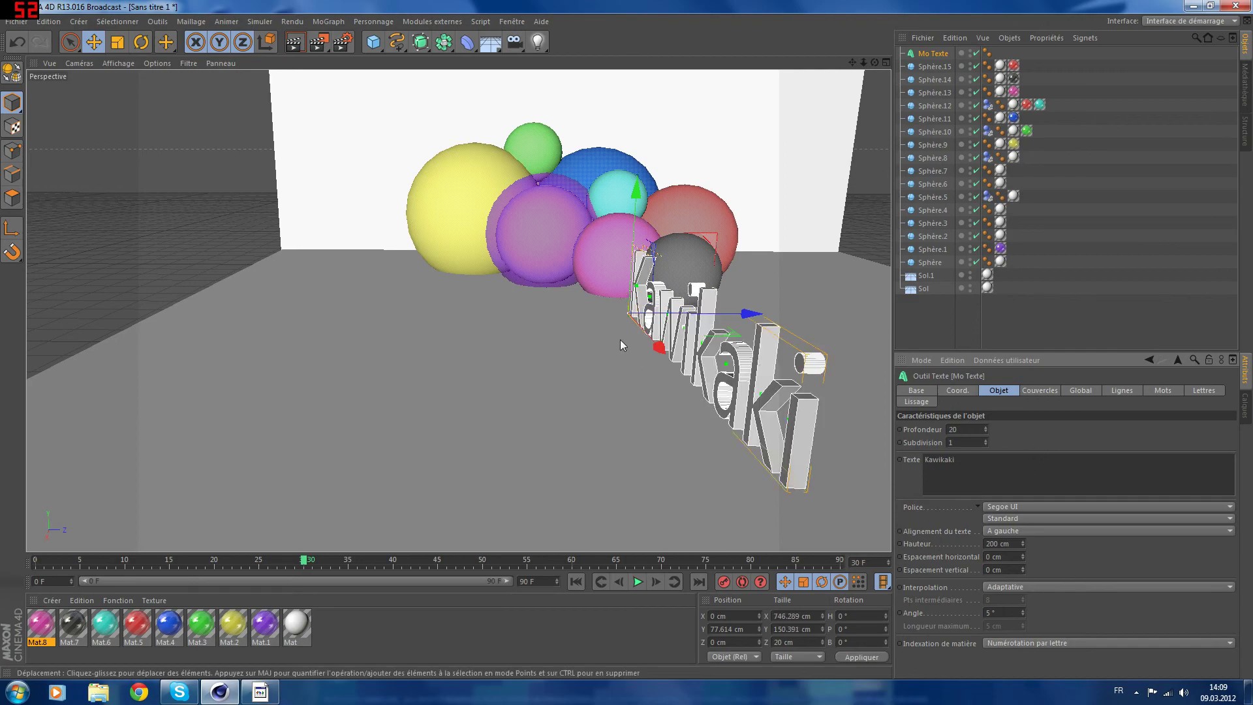